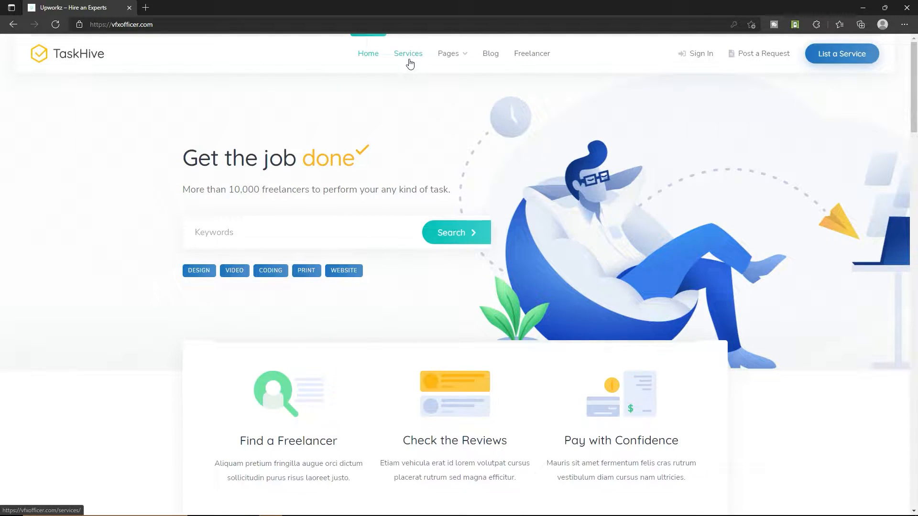
Open the Services listing page and click into its keyword search box.
{"action": "mouse_move", "coordinate": [452, 62]}
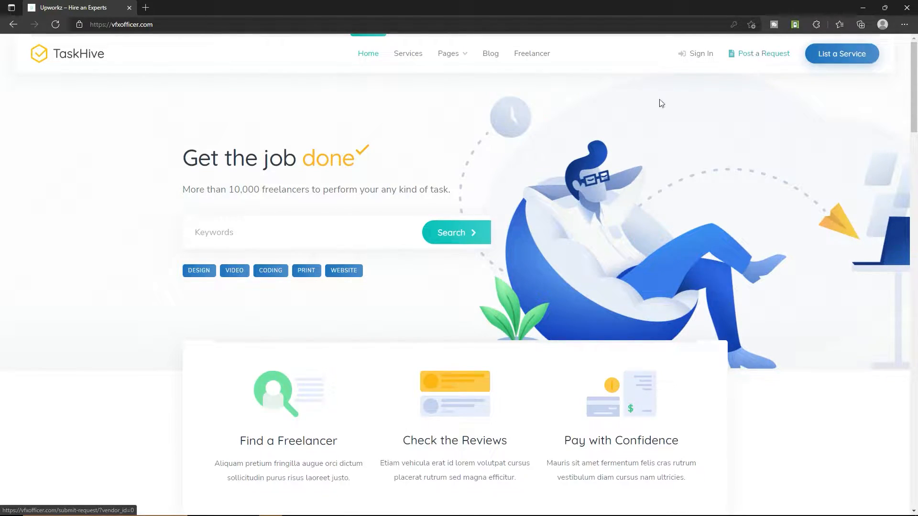
{"action": "left_click", "coordinate": [410, 59]}
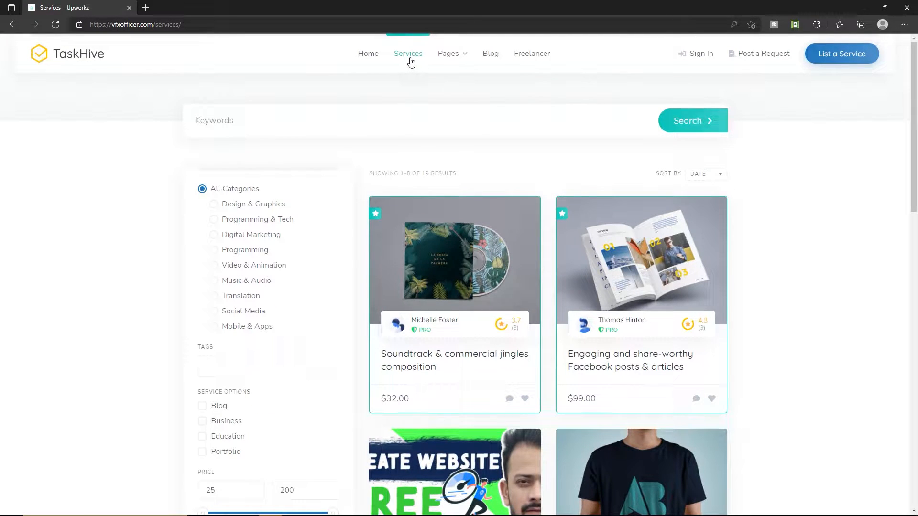
{"action": "left_click", "coordinate": [344, 123]}
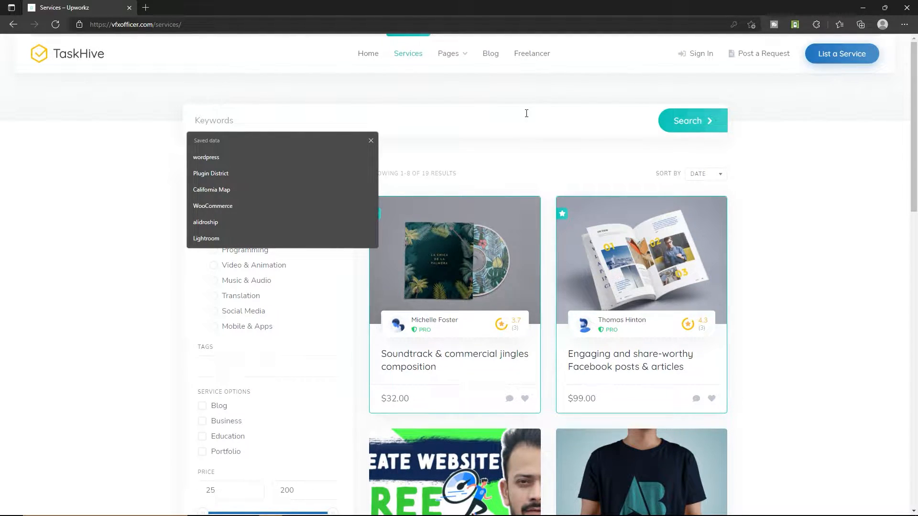
{"action": "left_click", "coordinate": [371, 141]}
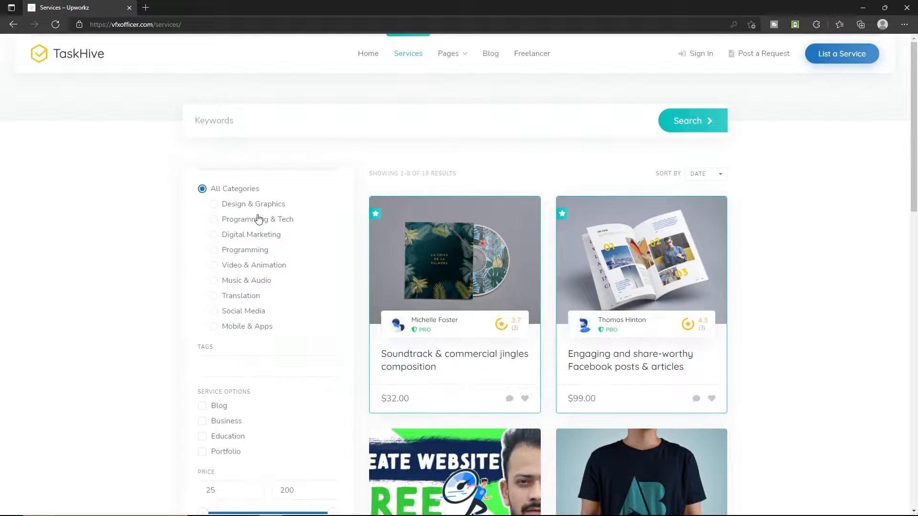
Scroll through the 19 service cards and the category, price and delivery filters.
{"action": "scroll", "coordinate": [205, 238], "scroll_direction": "down", "scroll_amount": 1}
{"action": "scroll", "coordinate": [225, 427], "scroll_direction": "down", "scroll_amount": 5}
{"action": "scroll", "coordinate": [249, 250], "scroll_direction": "up", "scroll_amount": 5}
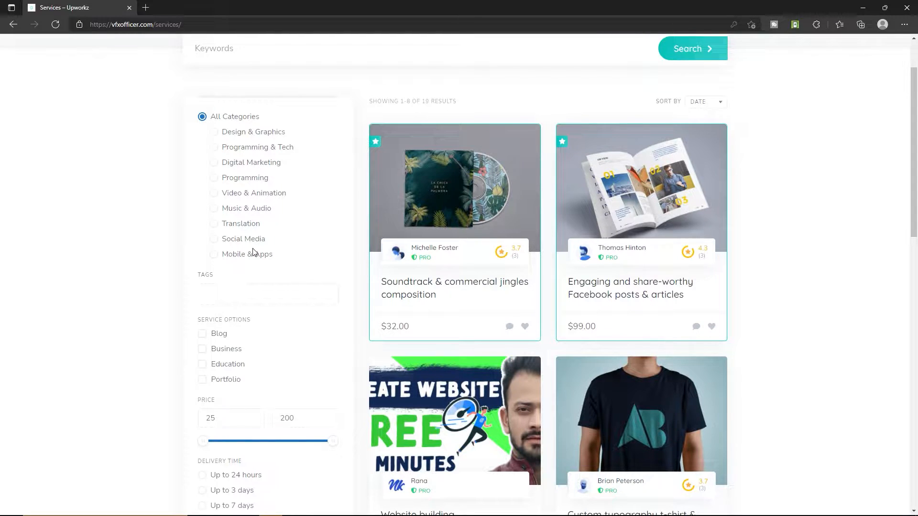
{"action": "scroll", "coordinate": [207, 167], "scroll_direction": "down", "scroll_amount": 3}
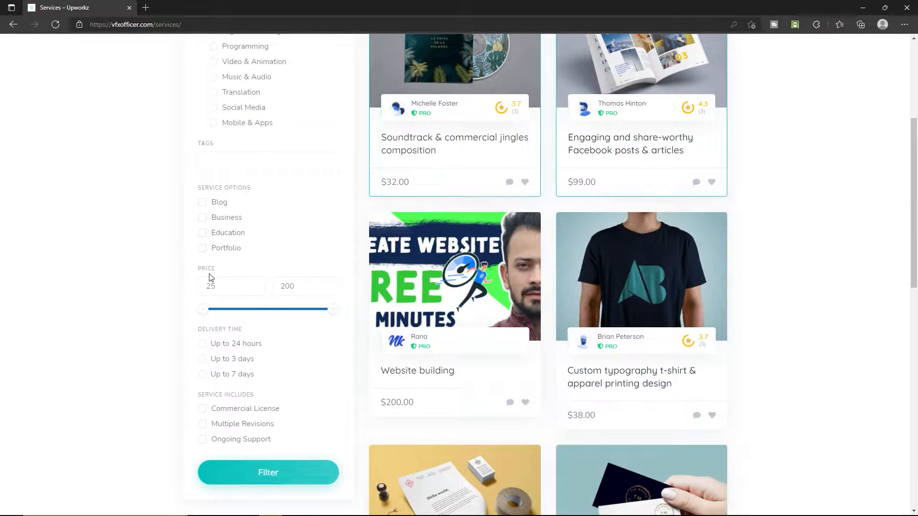
{"action": "scroll", "coordinate": [235, 337], "scroll_direction": "down", "scroll_amount": 2}
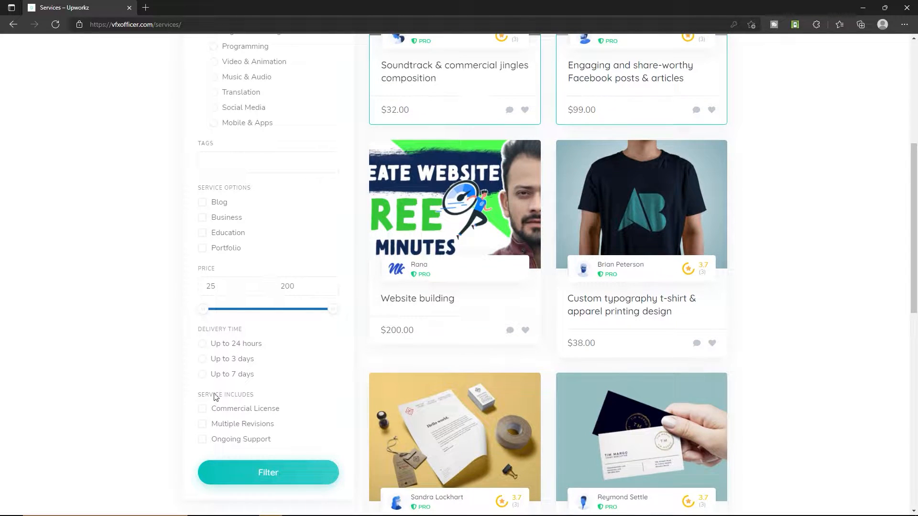
{"action": "scroll", "coordinate": [240, 400], "scroll_direction": "up", "scroll_amount": 5}
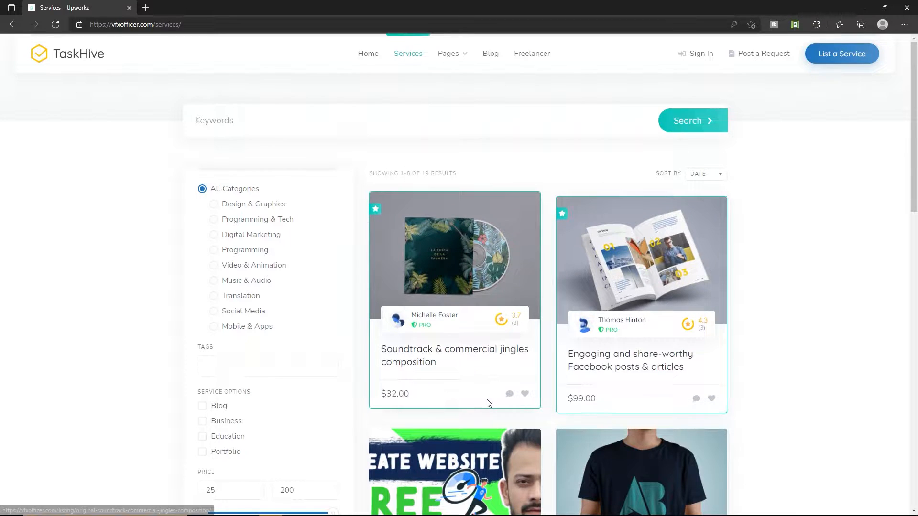
{"action": "scroll", "coordinate": [232, 260], "scroll_direction": "down", "scroll_amount": 2}
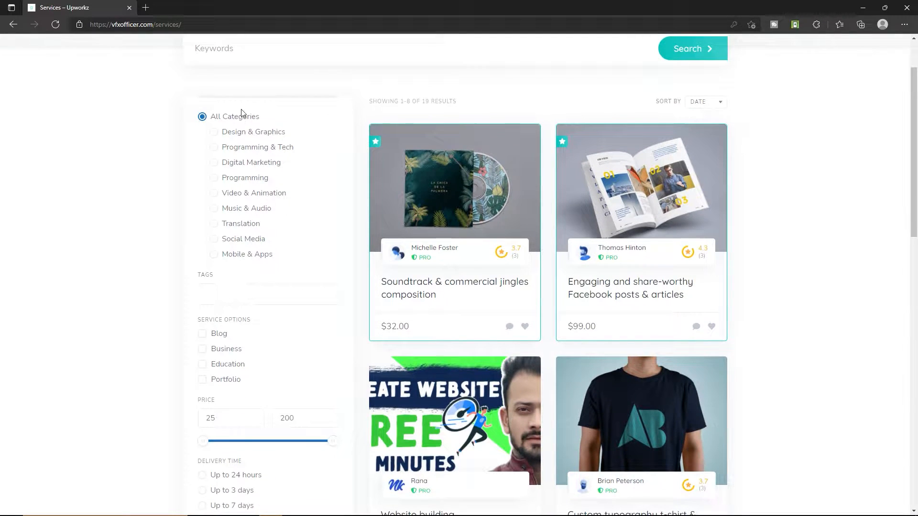
{"action": "scroll", "coordinate": [225, 239], "scroll_direction": "down", "scroll_amount": 3}
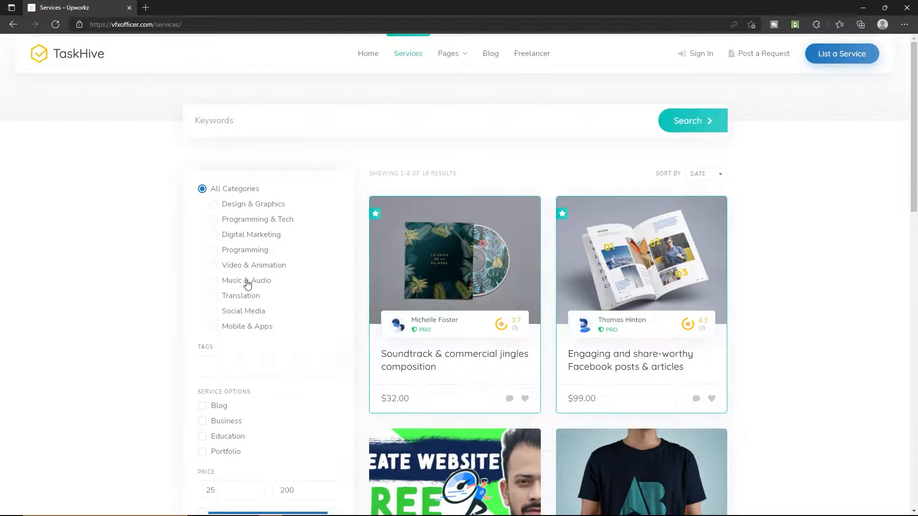
{"action": "scroll", "coordinate": [249, 287], "scroll_direction": "down", "scroll_amount": 3}
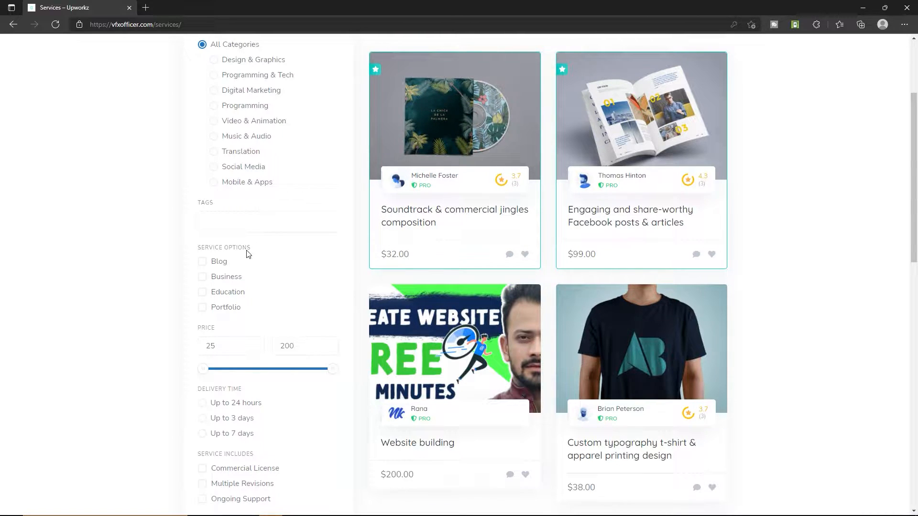
{"action": "scroll", "coordinate": [249, 254], "scroll_direction": "up", "scroll_amount": 3}
{"action": "left_click", "coordinate": [529, 54]}
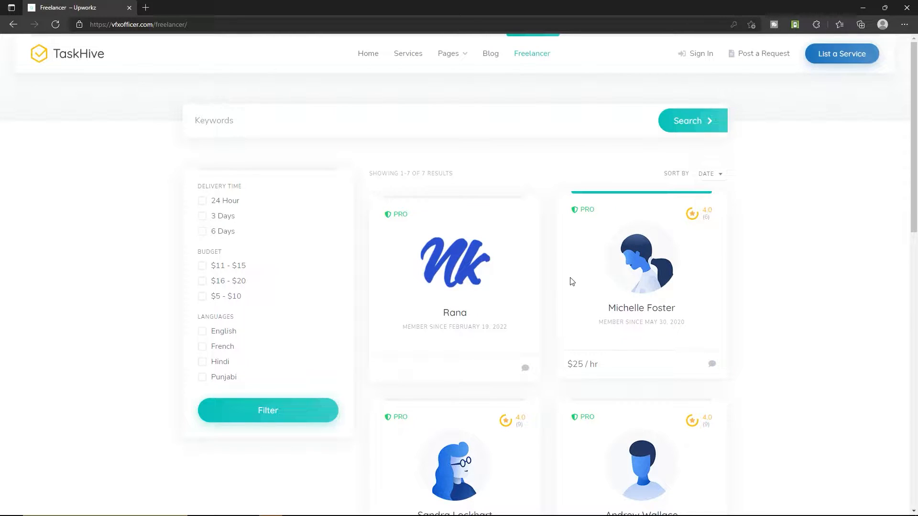
{"action": "scroll", "coordinate": [566, 379], "scroll_direction": "down", "scroll_amount": 4}
{"action": "scroll", "coordinate": [564, 377], "scroll_direction": "up", "scroll_amount": 4}
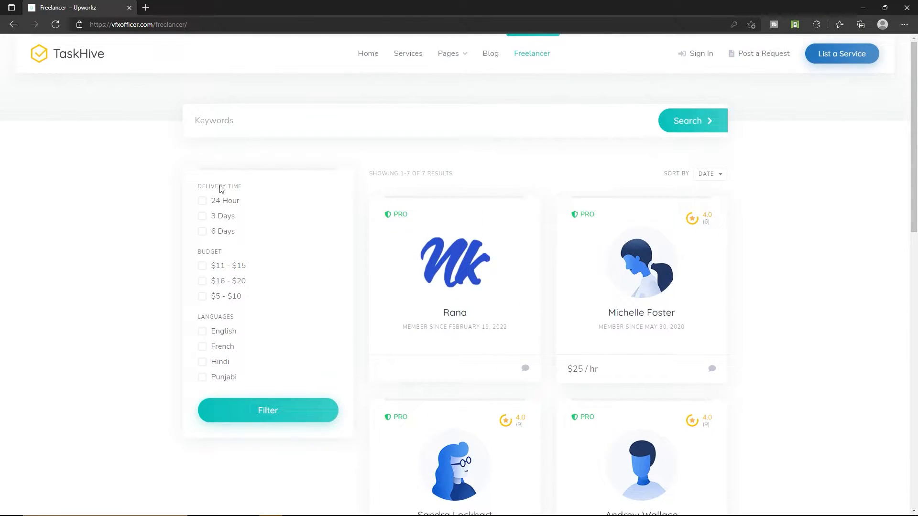
{"action": "left_click", "coordinate": [202, 203]}
{"action": "left_click", "coordinate": [203, 266]}
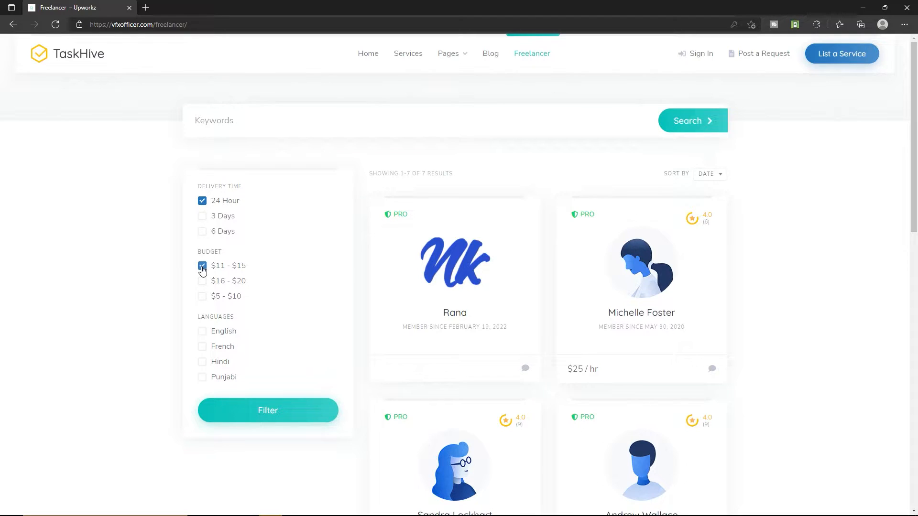
{"action": "left_click", "coordinate": [203, 334]}
{"action": "left_click", "coordinate": [253, 411]}
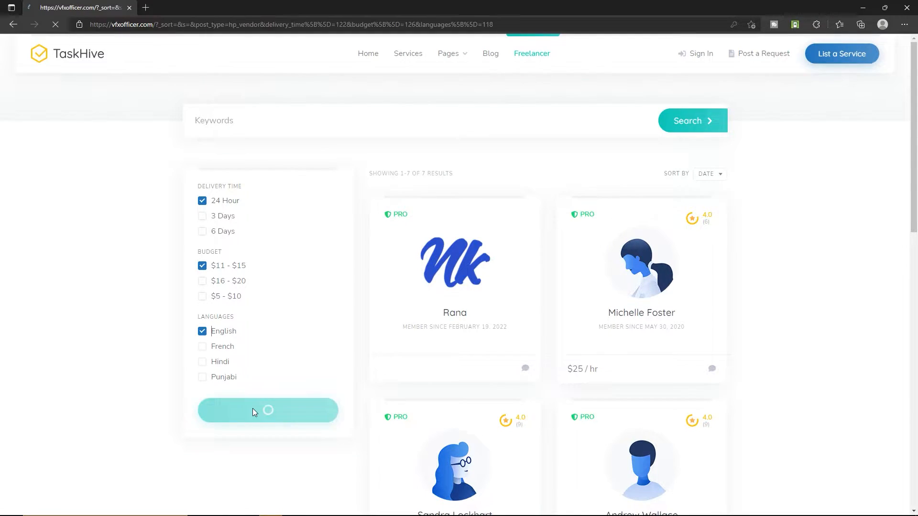
{"action": "left_click", "coordinate": [267, 412]}
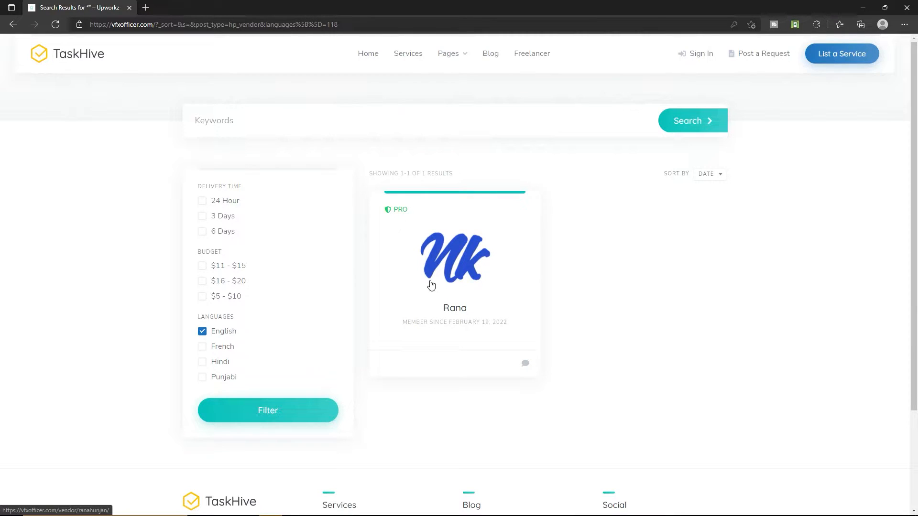
{"action": "left_click", "coordinate": [410, 59]}
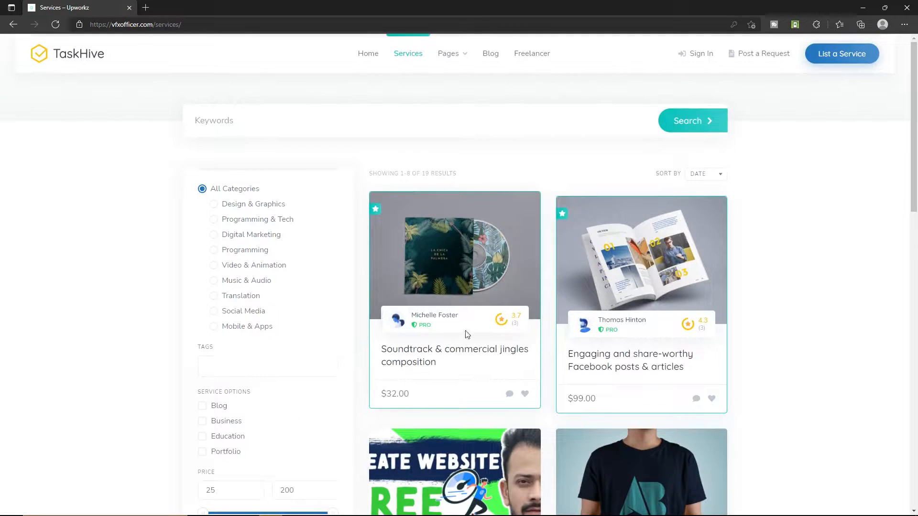
{"action": "scroll", "coordinate": [622, 359], "scroll_direction": "down", "scroll_amount": 3}
{"action": "scroll", "coordinate": [617, 359], "scroll_direction": "down", "scroll_amount": 5}
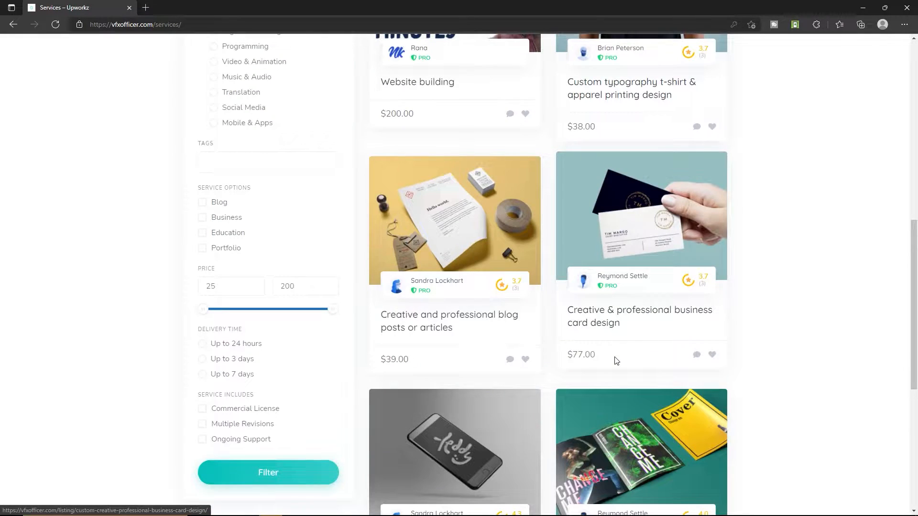
{"action": "scroll", "coordinate": [615, 359], "scroll_direction": "up", "scroll_amount": 10}
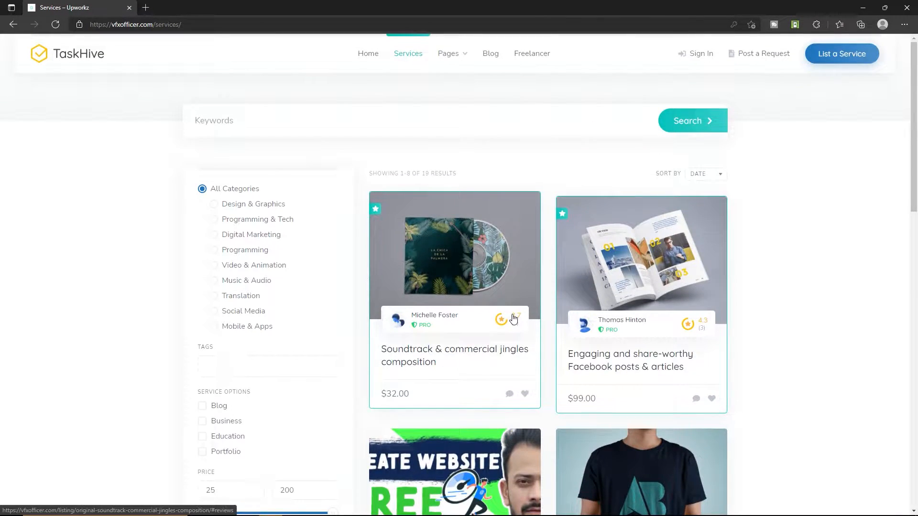
Return to the home page and scroll through its categories and featured services.
{"action": "left_click", "coordinate": [369, 57]}
{"action": "scroll", "coordinate": [405, 193], "scroll_direction": "down", "scroll_amount": 5}
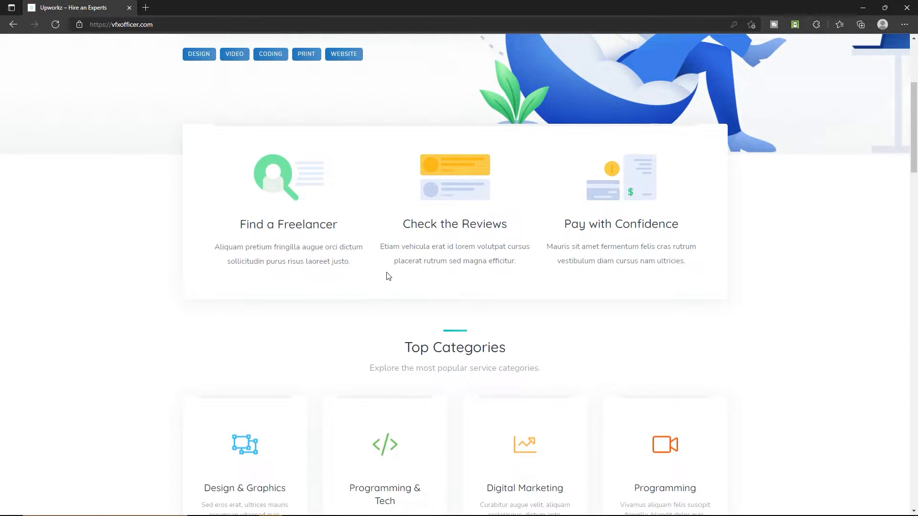
{"action": "scroll", "coordinate": [389, 277], "scroll_direction": "down", "scroll_amount": 4}
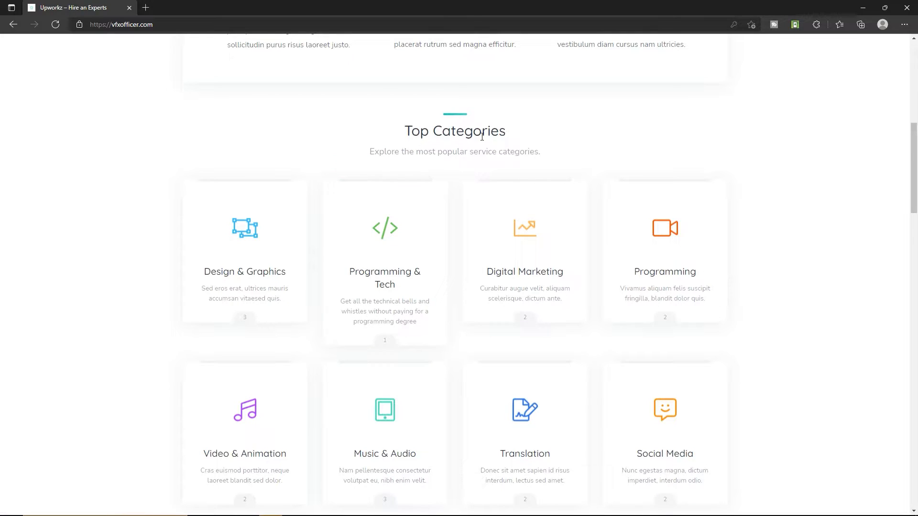
{"action": "scroll", "coordinate": [410, 225], "scroll_direction": "down", "scroll_amount": 3}
{"action": "scroll", "coordinate": [396, 304], "scroll_direction": "up", "scroll_amount": 1}
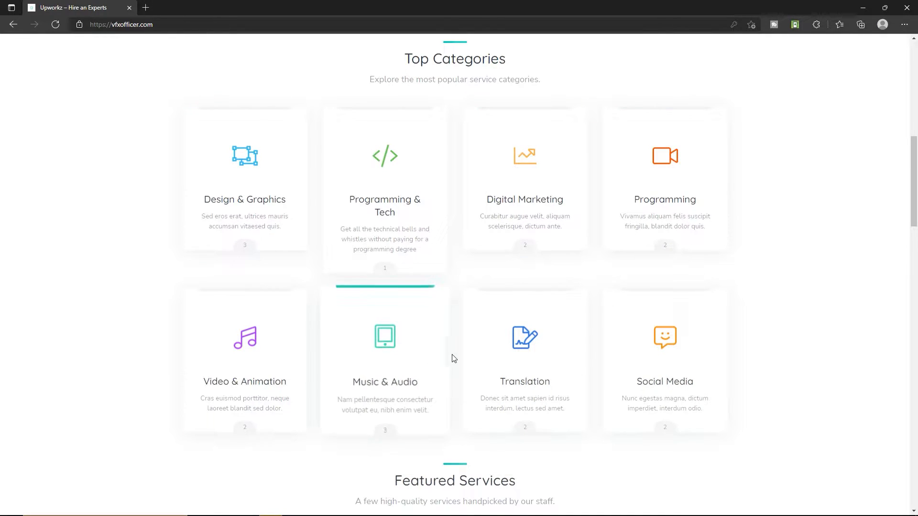
{"action": "scroll", "coordinate": [457, 359], "scroll_direction": "down", "scroll_amount": 5}
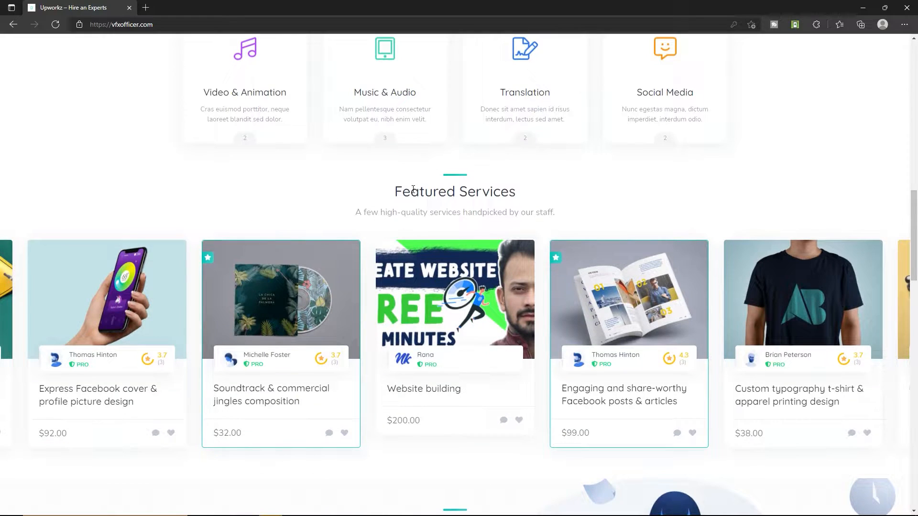
{"action": "scroll", "coordinate": [460, 200], "scroll_direction": "down", "scroll_amount": 3}
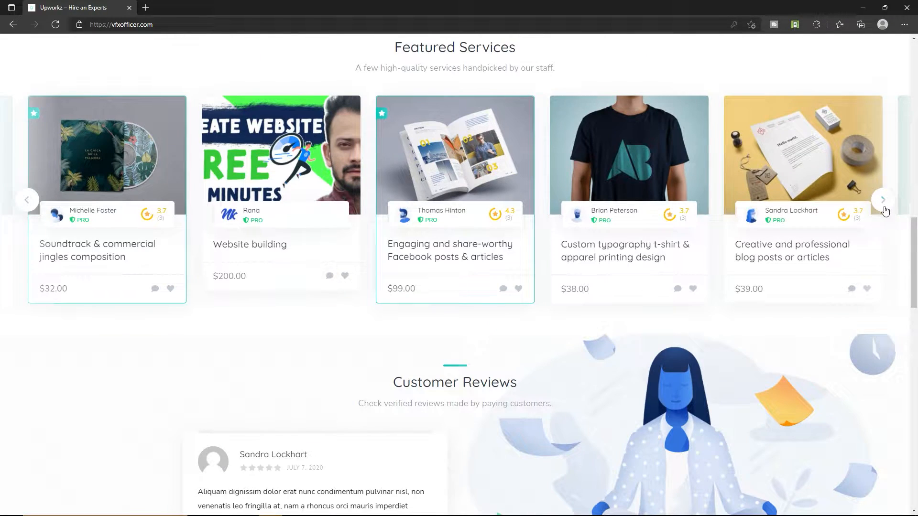
{"action": "scroll", "coordinate": [409, 217], "scroll_direction": "down", "scroll_amount": 4}
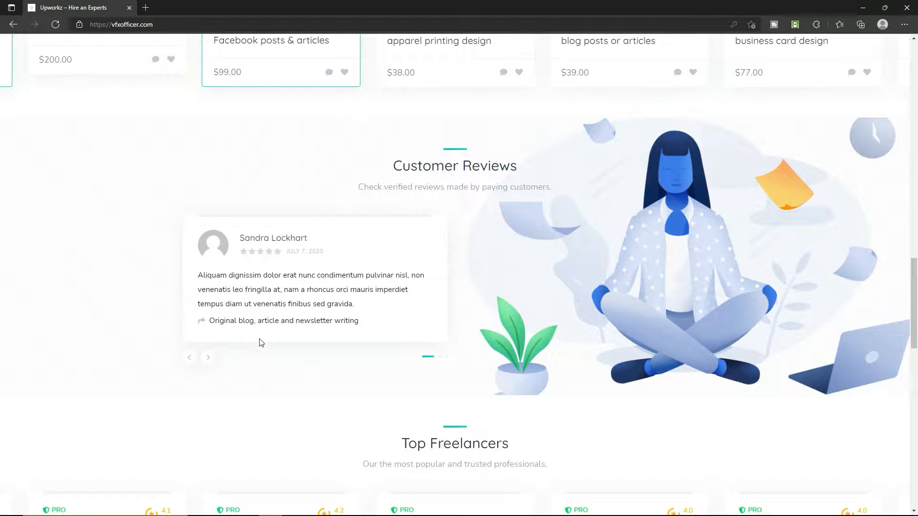
Advance the customer review carousel and the top freelancers carousel by one each.
{"action": "left_click", "coordinate": [211, 364]}
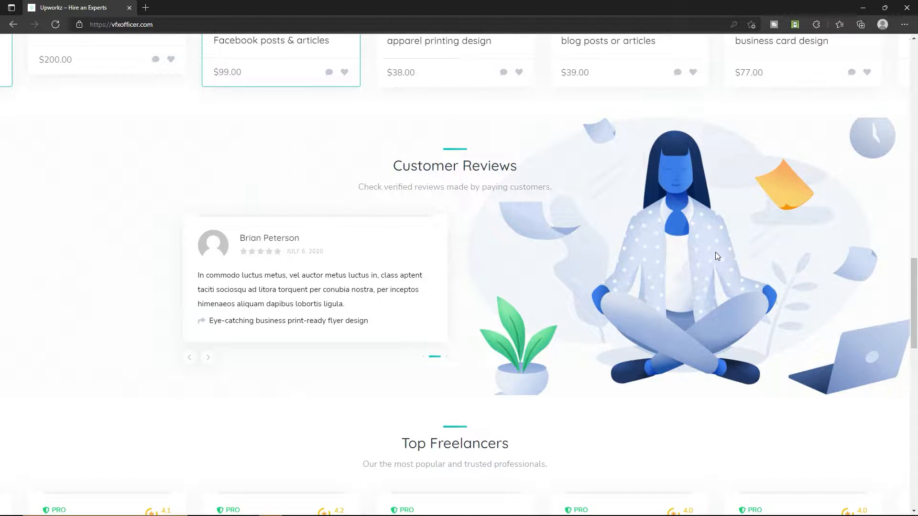
{"action": "scroll", "coordinate": [716, 253], "scroll_direction": "down", "scroll_amount": 2}
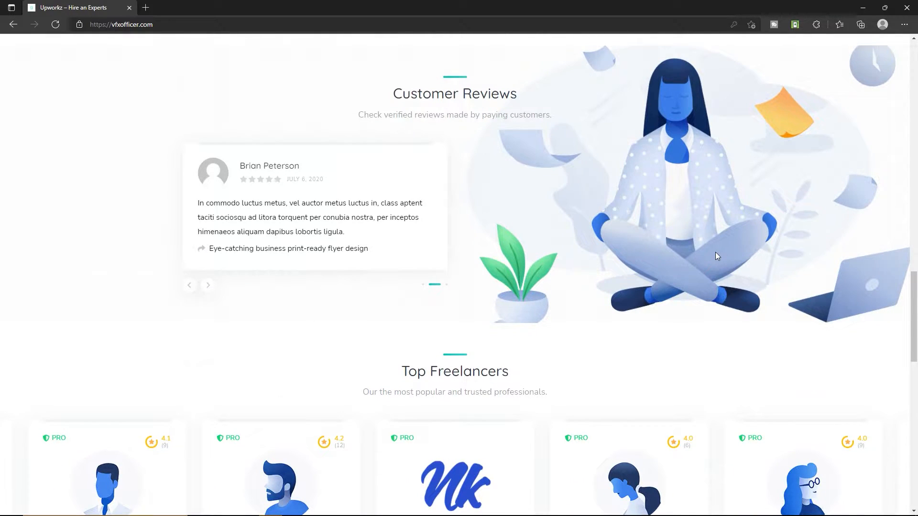
{"action": "scroll", "coordinate": [716, 256], "scroll_direction": "down", "scroll_amount": 4}
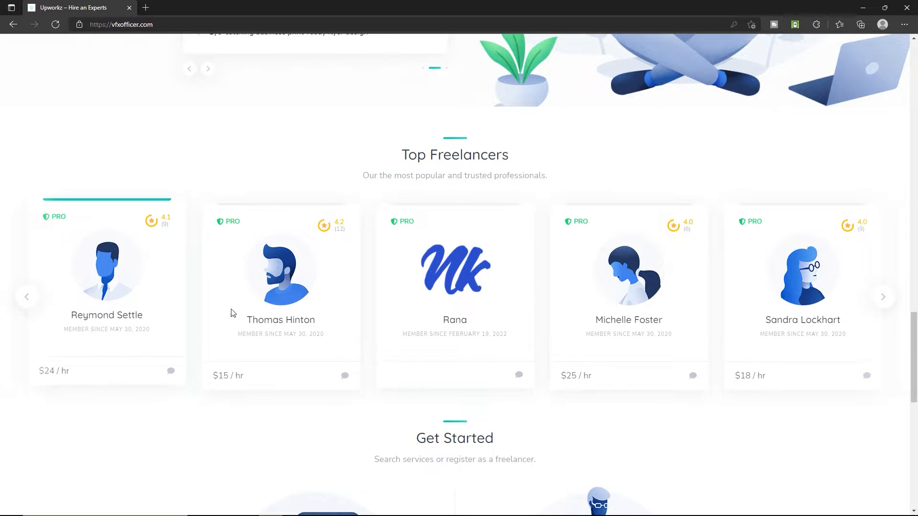
{"action": "left_click", "coordinate": [883, 298]}
{"action": "scroll", "coordinate": [450, 297], "scroll_direction": "down", "scroll_amount": 6}
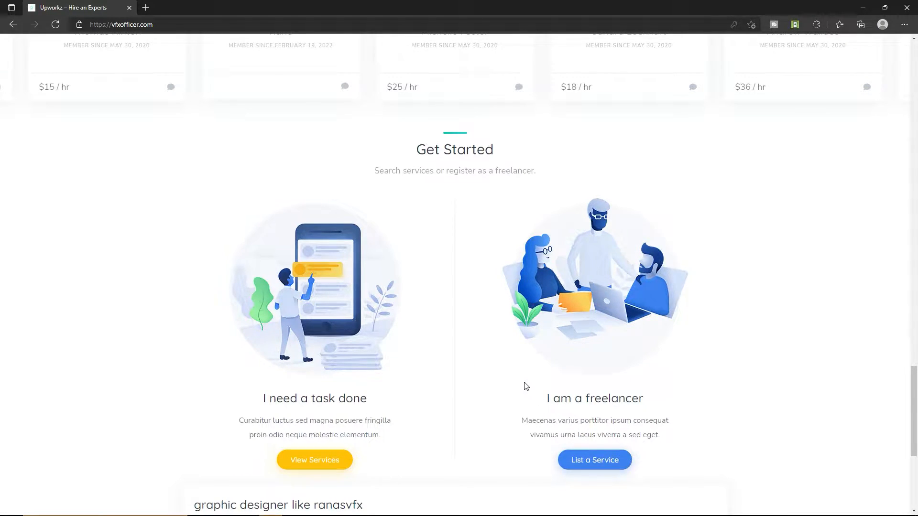
Scroll through the footer, highlighting its Services and Social headings, then bring up Sign In.
{"action": "scroll", "coordinate": [471, 320], "scroll_direction": "down", "scroll_amount": 5}
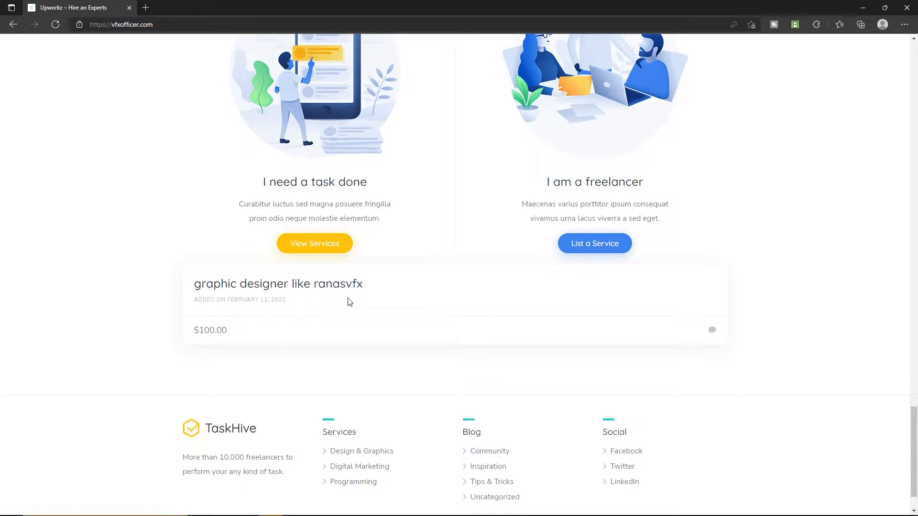
{"action": "scroll", "coordinate": [411, 367], "scroll_direction": "down", "scroll_amount": 1}
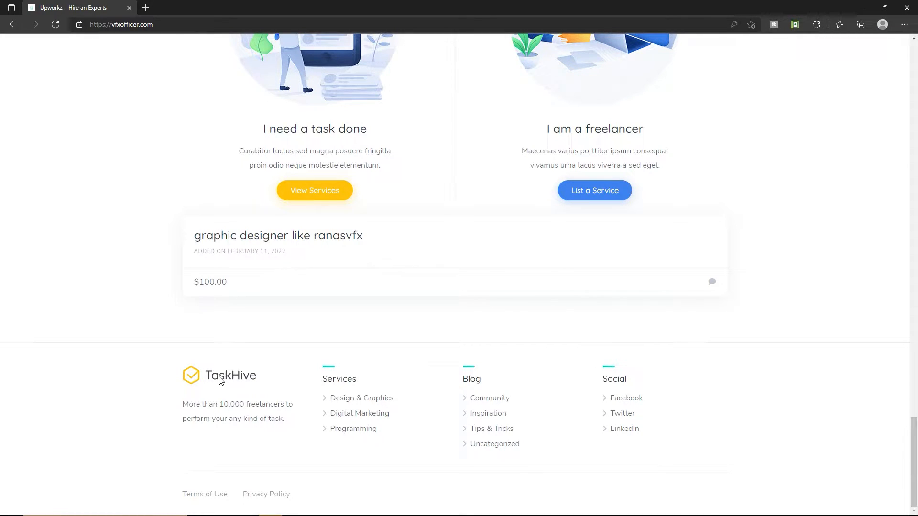
{"action": "left_click_drag", "start_coordinate": [224, 408], "coordinate": [240, 426]}
{"action": "left_click", "coordinate": [244, 426]}
{"action": "left_click_drag", "start_coordinate": [612, 382], "coordinate": [620, 381]}
{"action": "left_click_drag", "start_coordinate": [340, 382], "coordinate": [357, 381]}
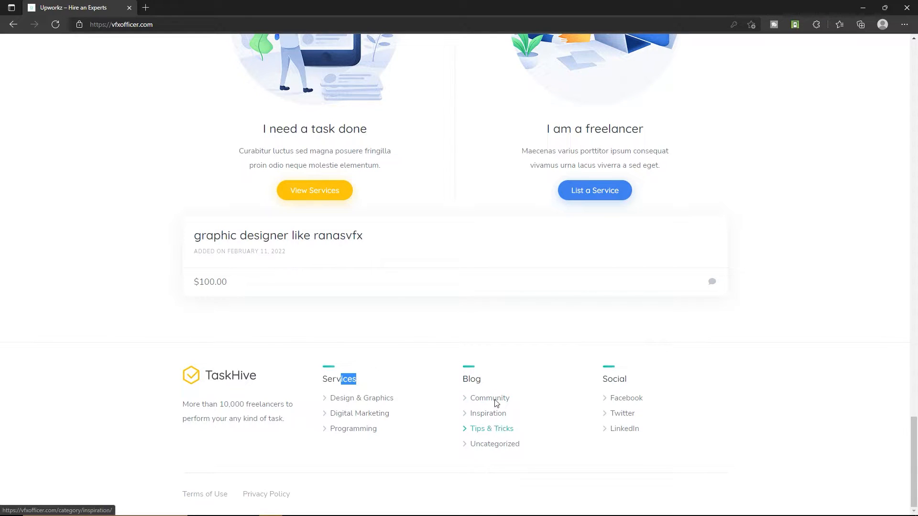
{"action": "left_click_drag", "start_coordinate": [607, 379], "coordinate": [619, 379]}
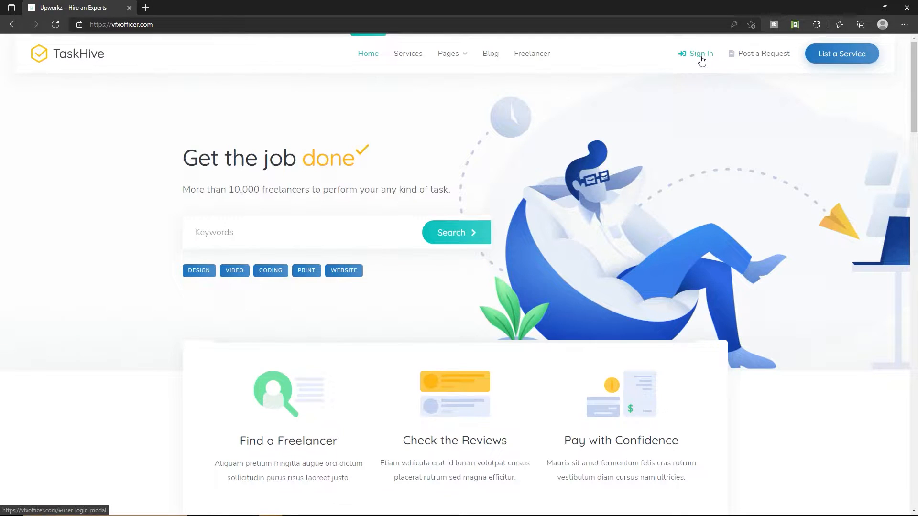
{"action": "left_click", "coordinate": [702, 56]}
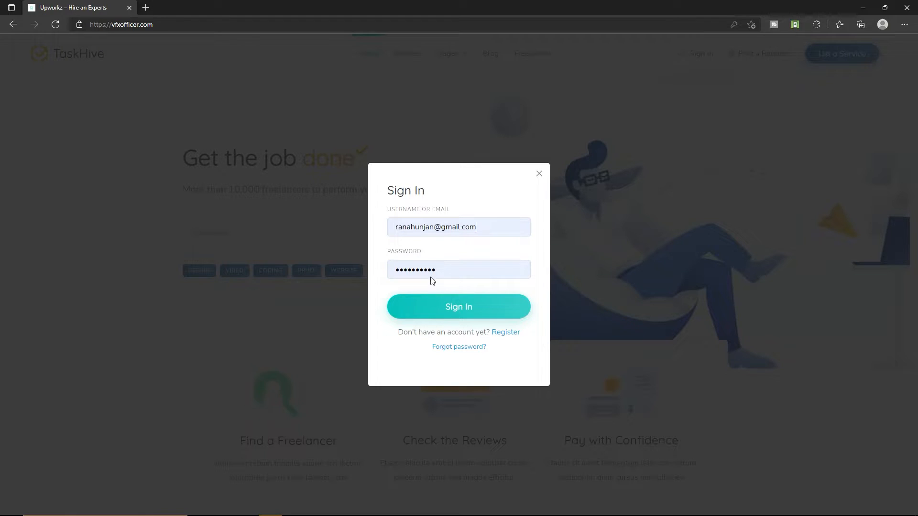
Sign in with the saved account credentials after briefly viewing the registration form.
{"action": "left_click", "coordinate": [505, 333]}
{"action": "left_click", "coordinate": [420, 234]}
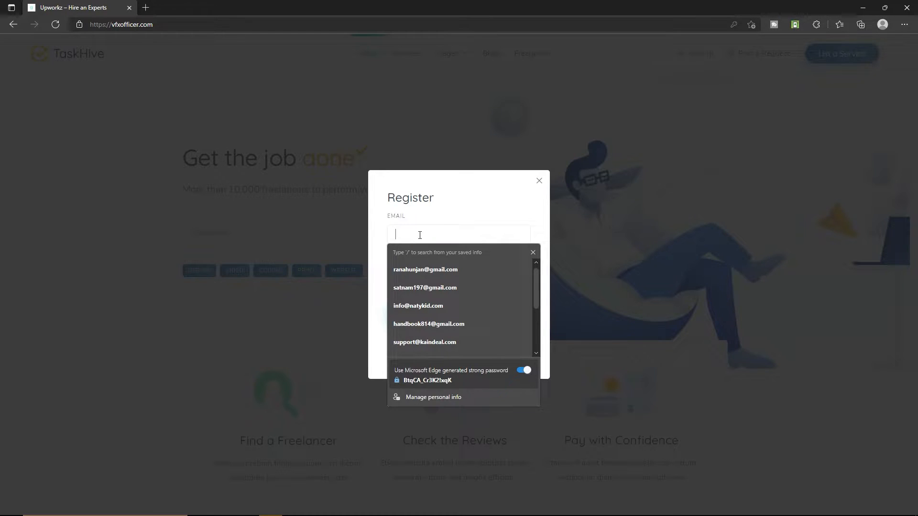
{"action": "left_click", "coordinate": [376, 295]}
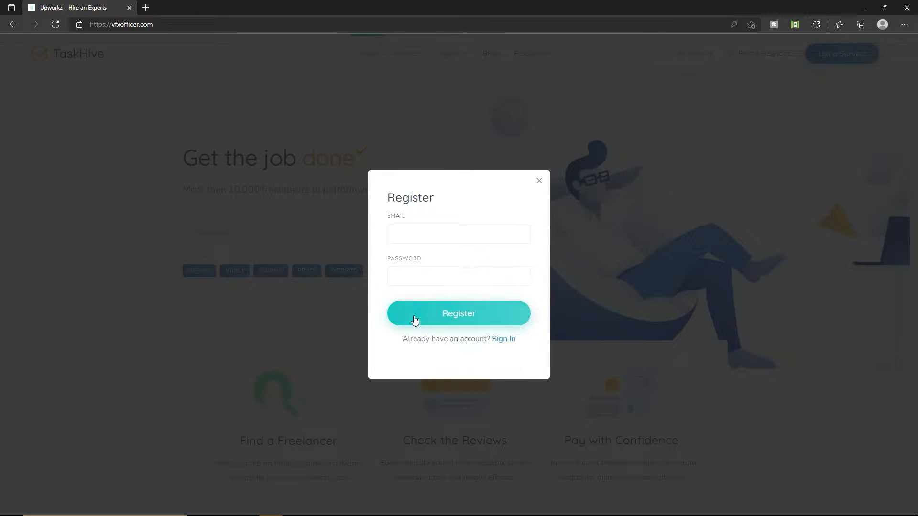
{"action": "left_click", "coordinate": [503, 340]}
{"action": "left_click", "coordinate": [455, 306]}
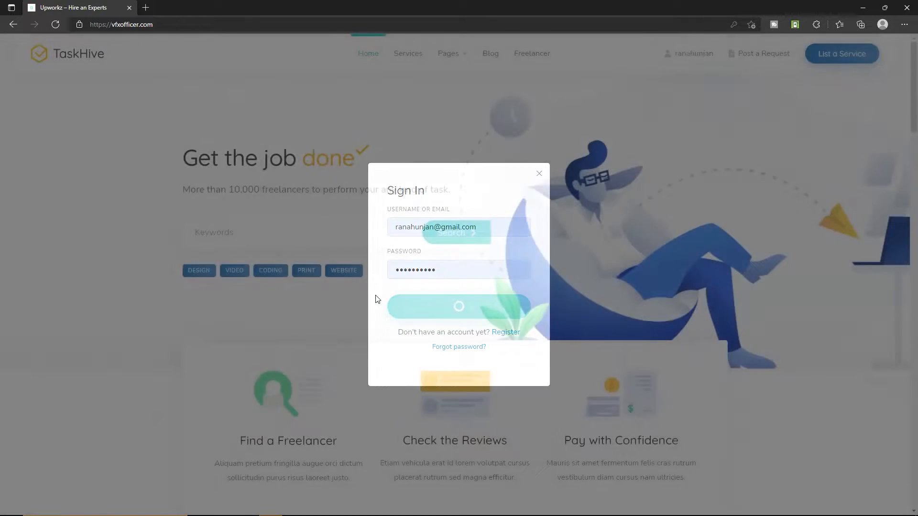
Open the vendor dashboard showing a $0.00 balance with zero orders.
{"action": "left_click", "coordinate": [689, 57]}
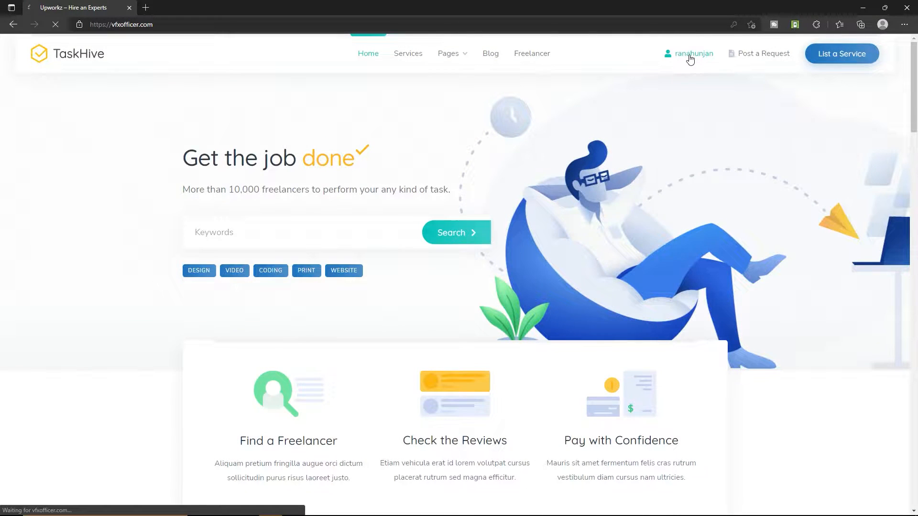
{"action": "left_click_drag", "start_coordinate": [459, 141], "coordinate": [372, 141]}
{"action": "left_click", "coordinate": [388, 155]}
{"action": "left_click", "coordinate": [414, 162]}
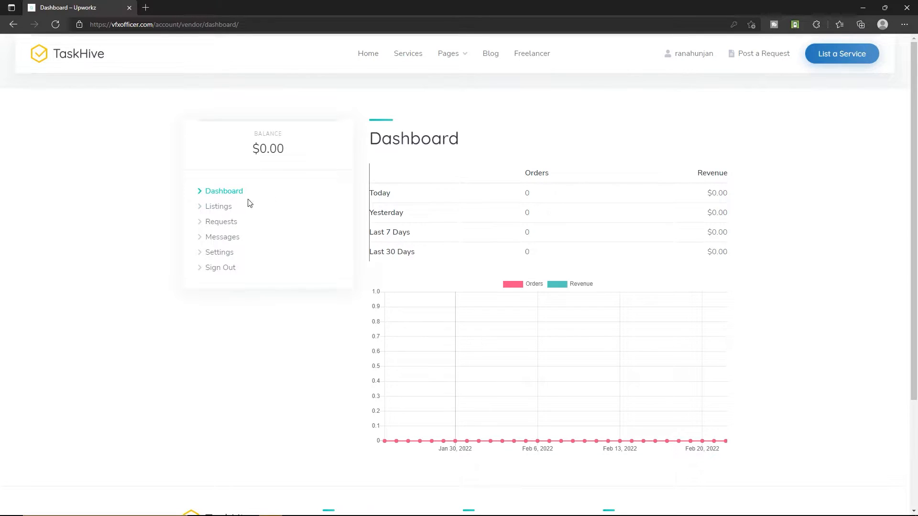
View the account's listings, requests and its message conversation.
{"action": "left_click", "coordinate": [215, 208]}
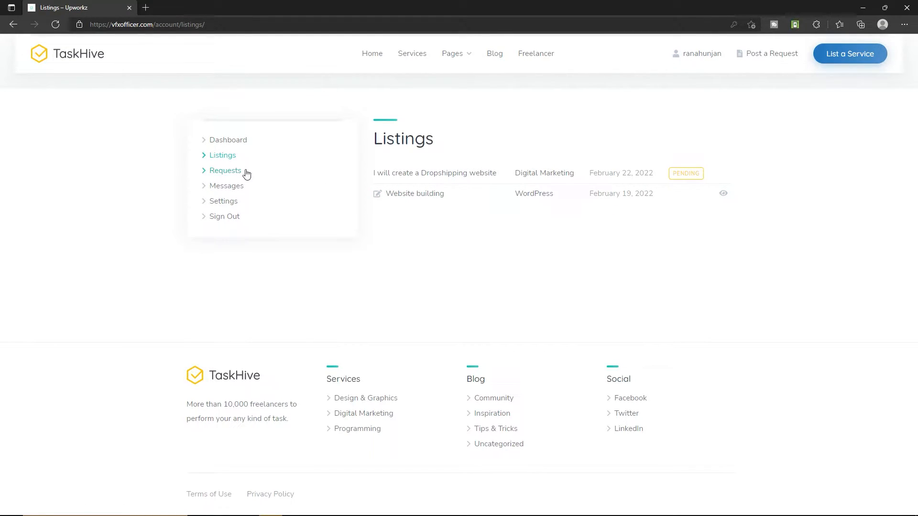
{"action": "left_click", "coordinate": [229, 171]}
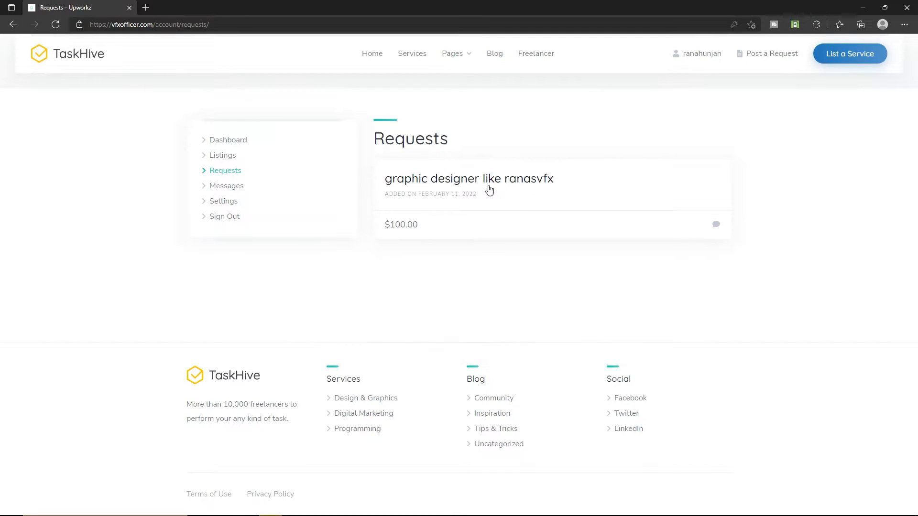
{"action": "left_click", "coordinate": [241, 187]}
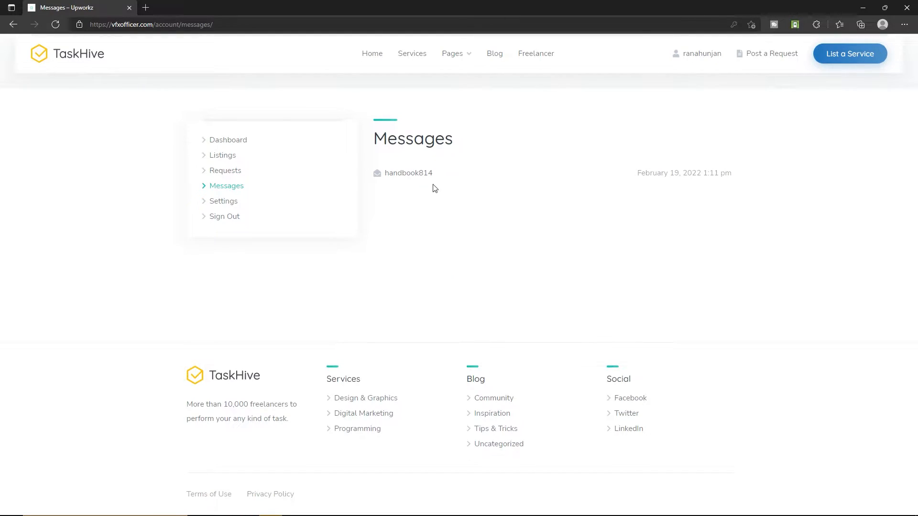
{"action": "left_click", "coordinate": [420, 174]}
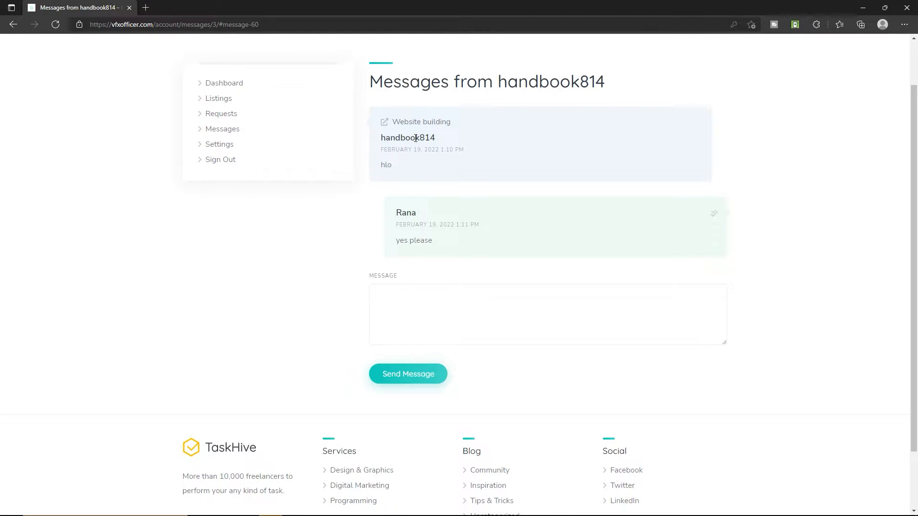
Scroll through the profile settings form, then start listing a new service.
{"action": "left_click", "coordinate": [208, 144]}
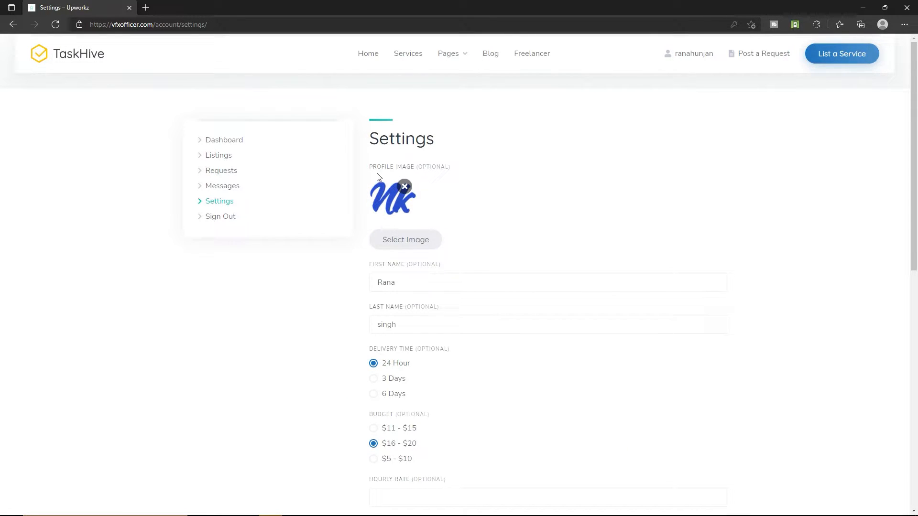
{"action": "scroll", "coordinate": [383, 227], "scroll_direction": "down", "scroll_amount": 2}
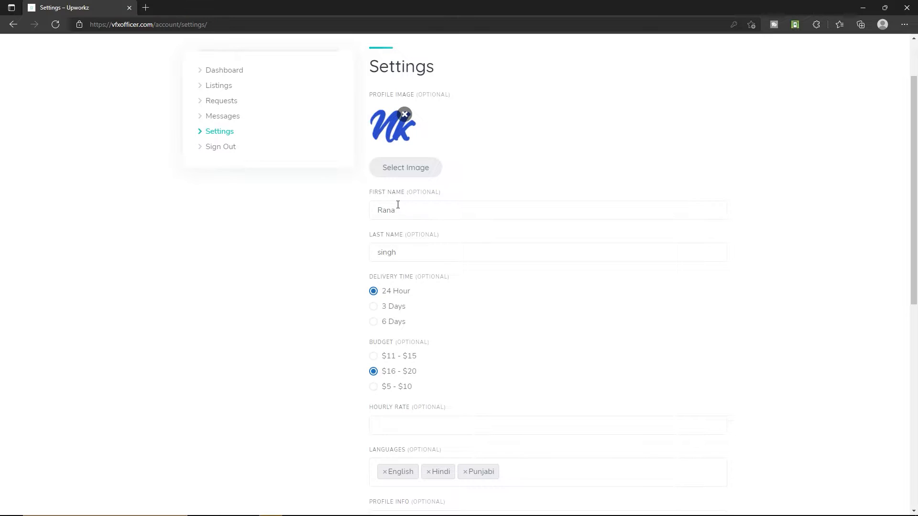
{"action": "scroll", "coordinate": [397, 276], "scroll_direction": "down", "scroll_amount": 3}
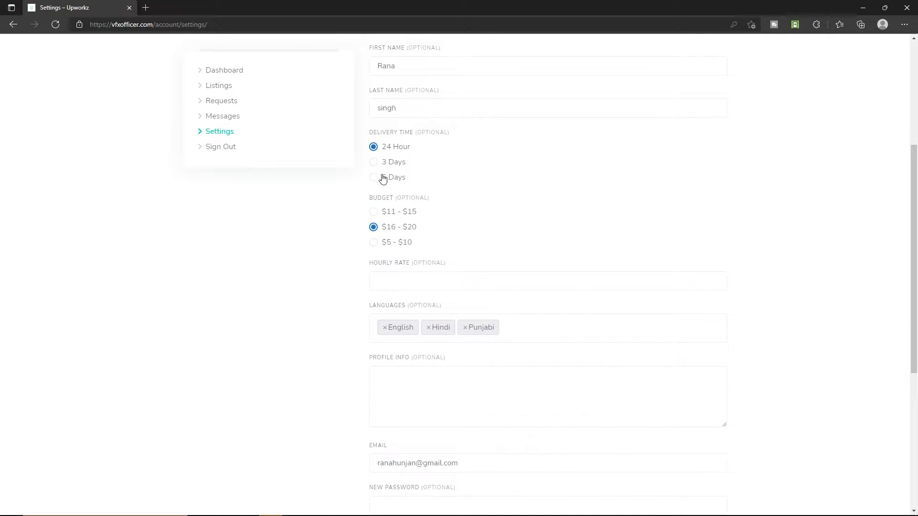
{"action": "scroll", "coordinate": [363, 261], "scroll_direction": "down", "scroll_amount": 2}
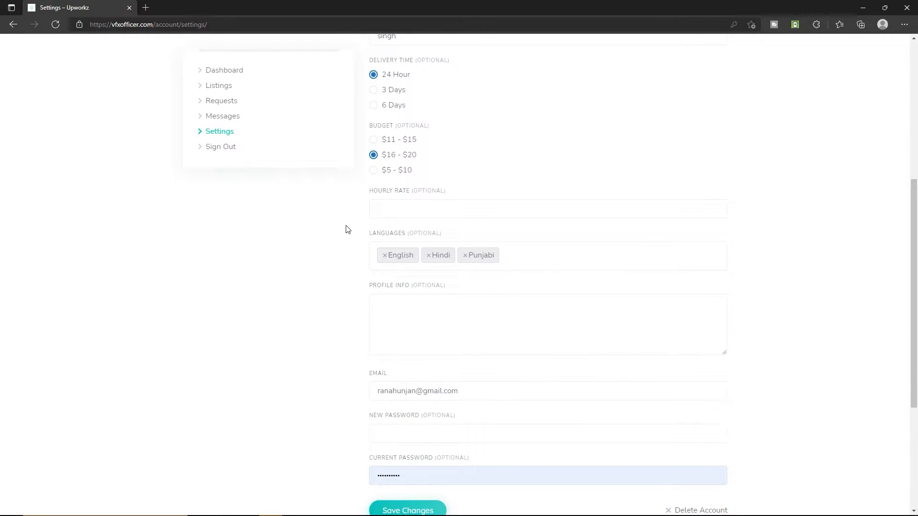
{"action": "scroll", "coordinate": [338, 320], "scroll_direction": "down", "scroll_amount": 2}
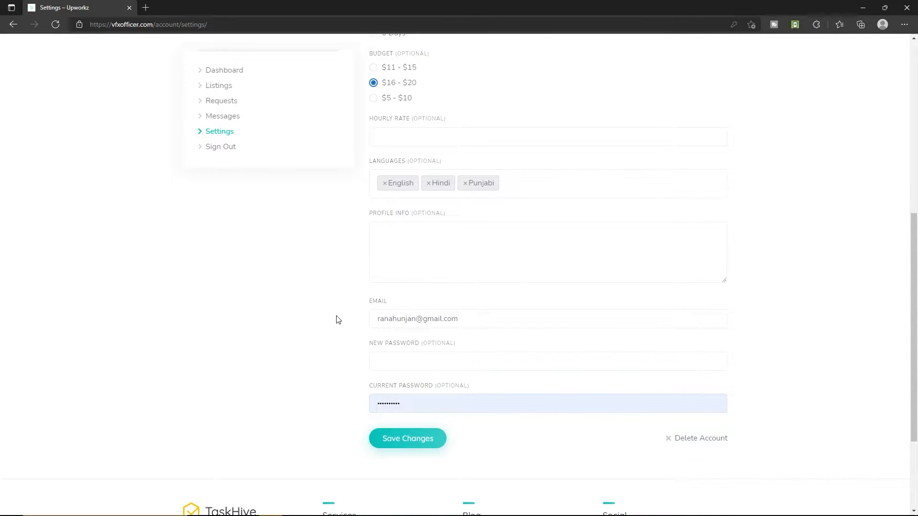
{"action": "scroll", "coordinate": [334, 285], "scroll_direction": "down", "scroll_amount": 3}
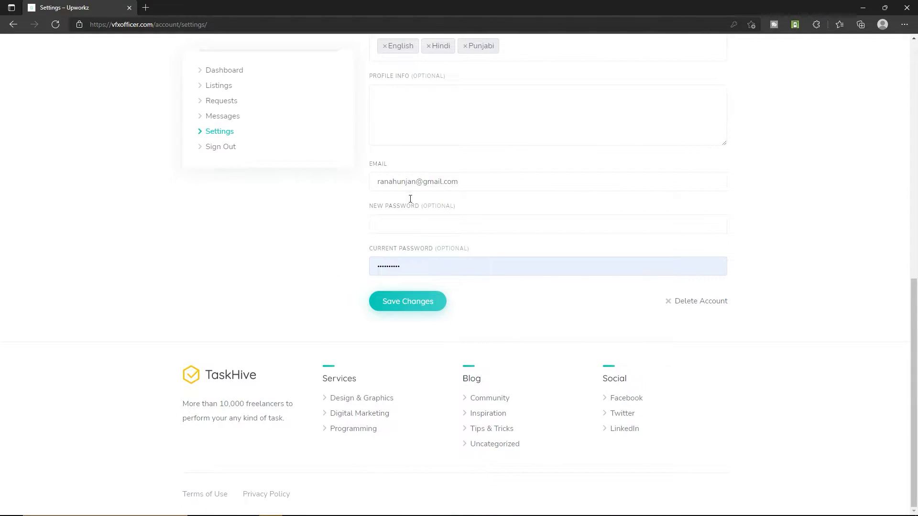
{"action": "scroll", "coordinate": [316, 234], "scroll_direction": "up", "scroll_amount": 10}
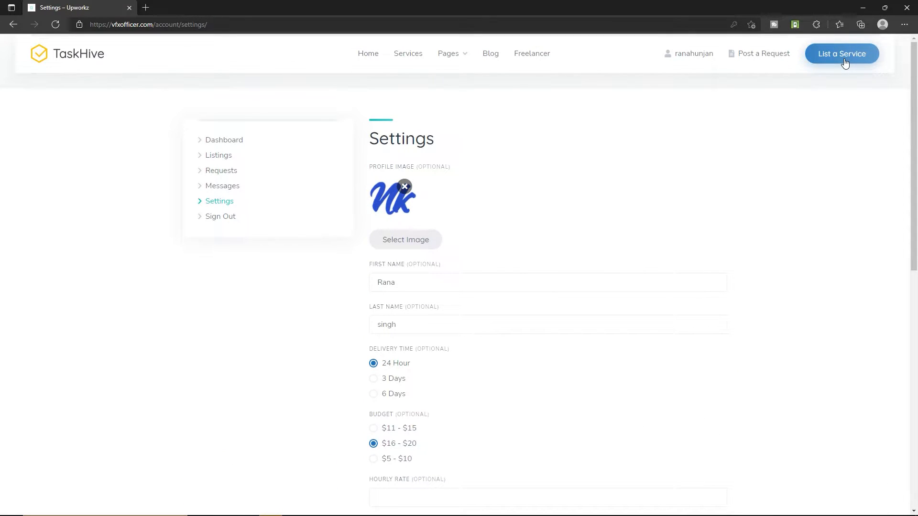
{"action": "left_click", "coordinate": [844, 60]}
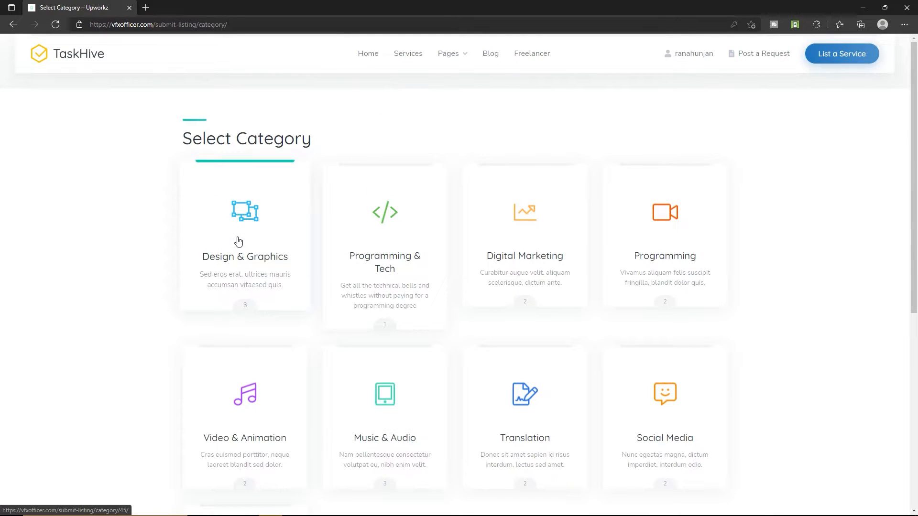
Start a Design & Graphics listing with an image, title, Education option and animation tag.
{"action": "left_click", "coordinate": [250, 259]}
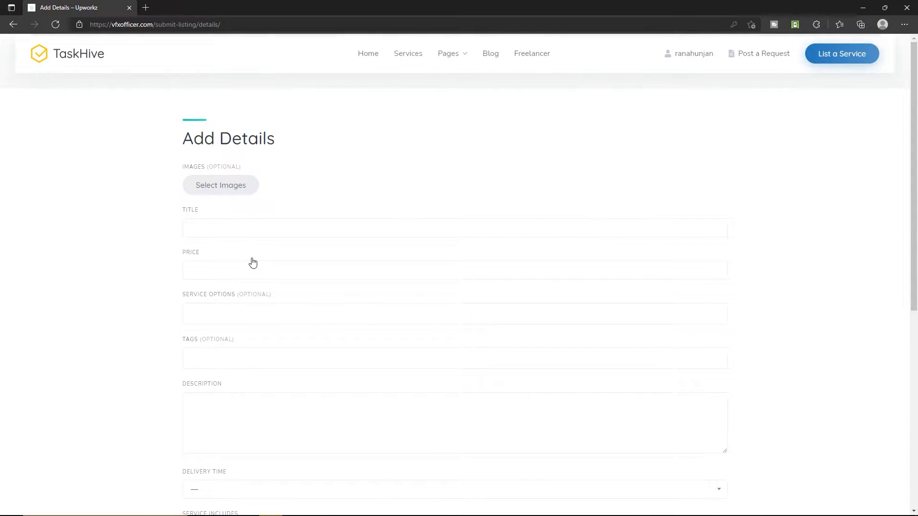
{"action": "left_click", "coordinate": [218, 194]}
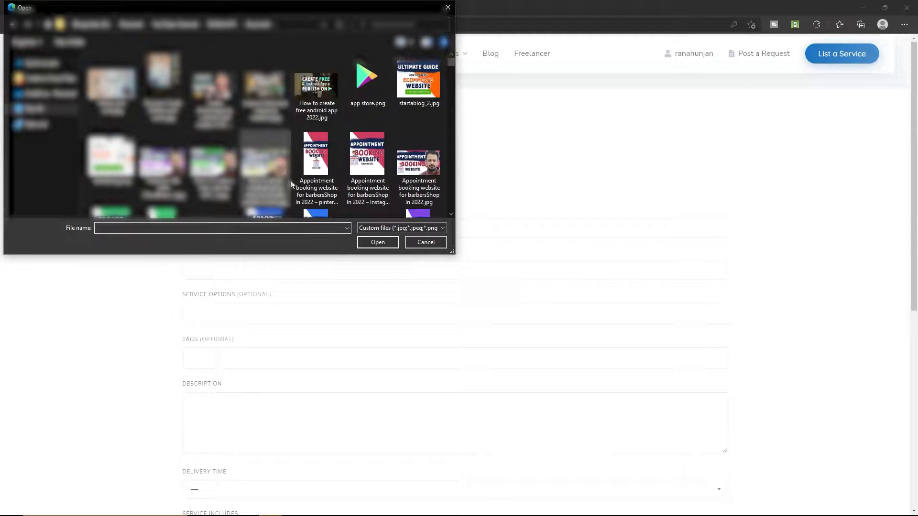
{"action": "double_click", "coordinate": [205, 170]}
{"action": "left_click", "coordinate": [205, 170]}
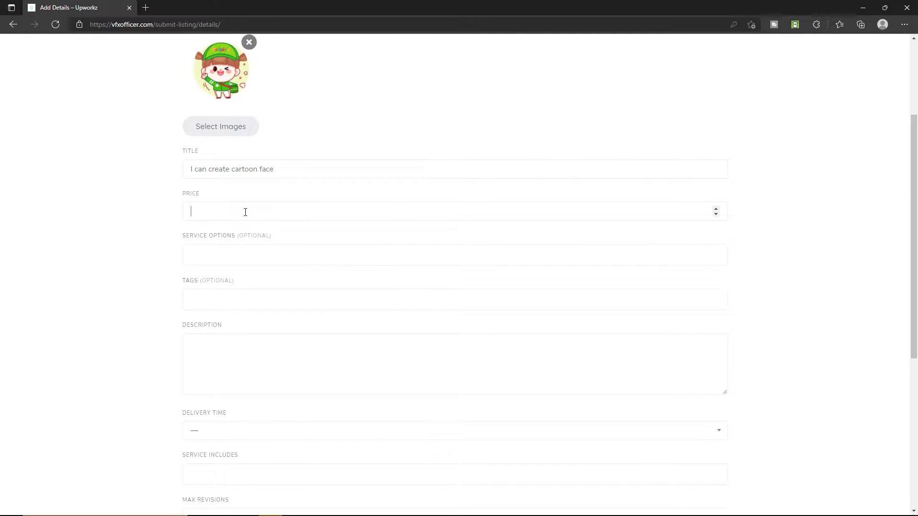
{"action": "left_click", "coordinate": [215, 259]}
{"action": "left_click", "coordinate": [215, 310]}
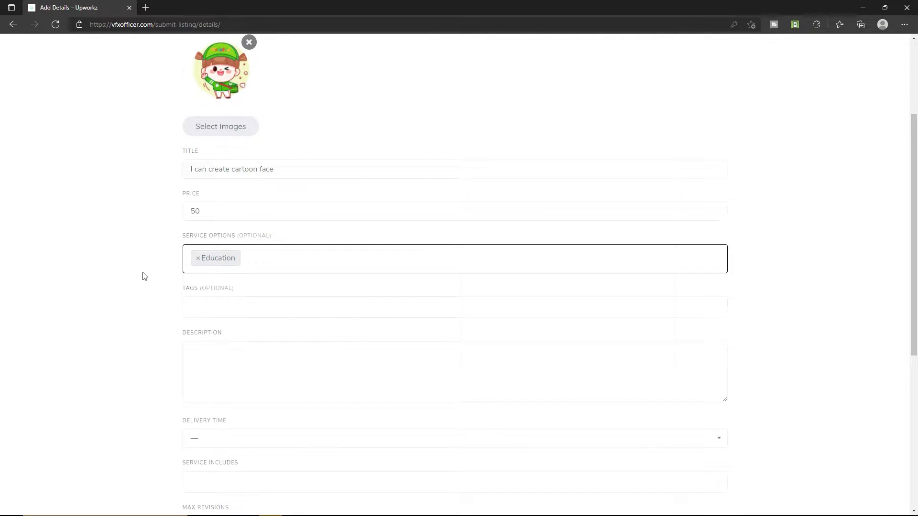
{"action": "scroll", "coordinate": [145, 276], "scroll_direction": "down", "scroll_amount": 2}
{"action": "left_click", "coordinate": [214, 231]}
{"action": "left_click", "coordinate": [218, 271]}
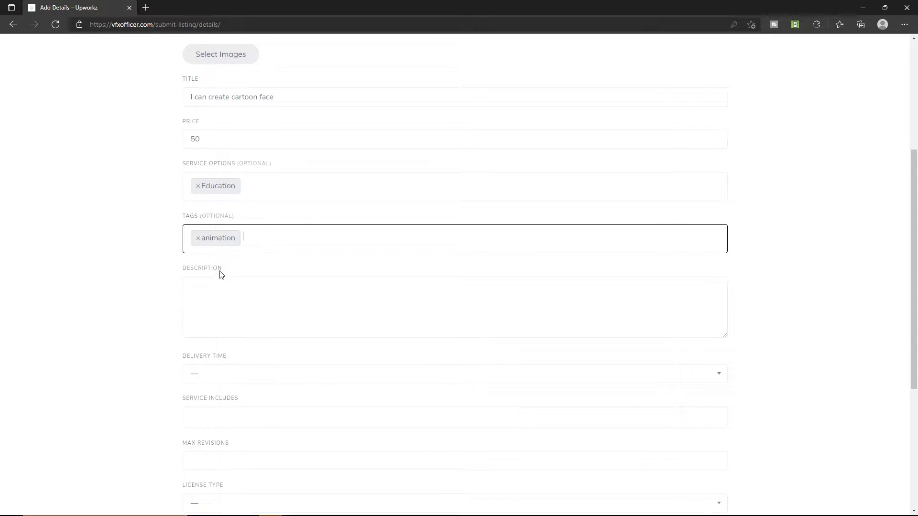
{"action": "scroll", "coordinate": [113, 299], "scroll_direction": "down", "scroll_amount": 3}
Paste the listing description and set delivery time to Up to 3 days.
{"action": "left_click", "coordinate": [260, 150]}
{"action": "scroll", "coordinate": [283, 237], "scroll_direction": "up", "scroll_amount": 3}
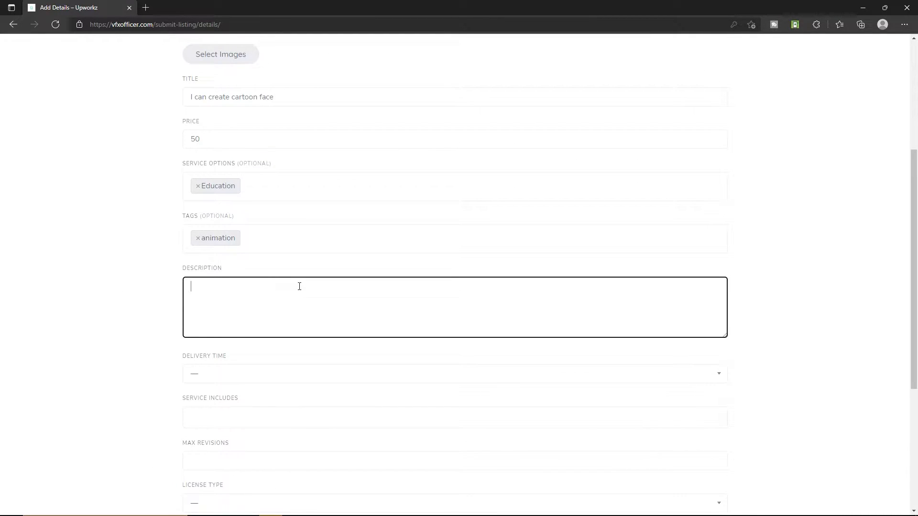
{"action": "type", "text": "I can create cartoon face"}
{"action": "scroll", "coordinate": [299, 303], "scroll_direction": "down", "scroll_amount": 3}
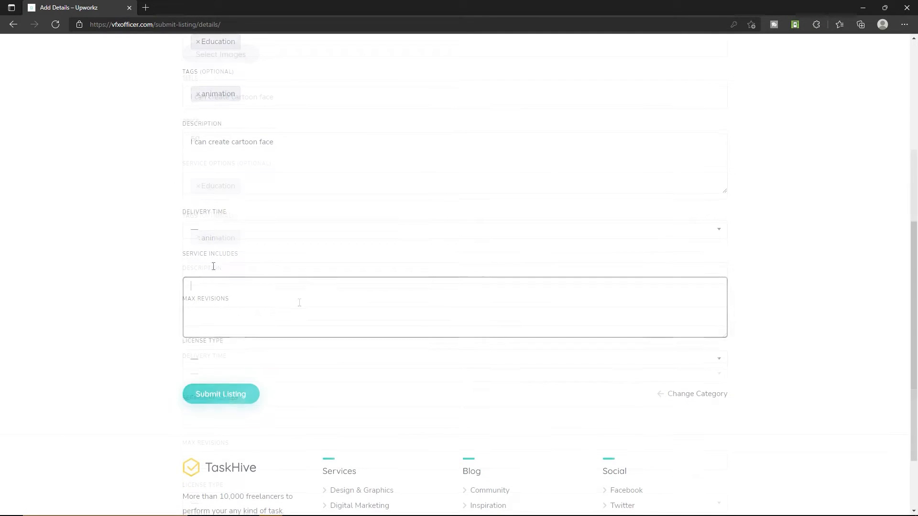
{"action": "left_click", "coordinate": [210, 231]}
{"action": "left_click", "coordinate": [223, 284]}
Add Multiple Revisions with 3 max revisions and a Regular licence, then submit the listing.
{"action": "left_click", "coordinate": [209, 275]}
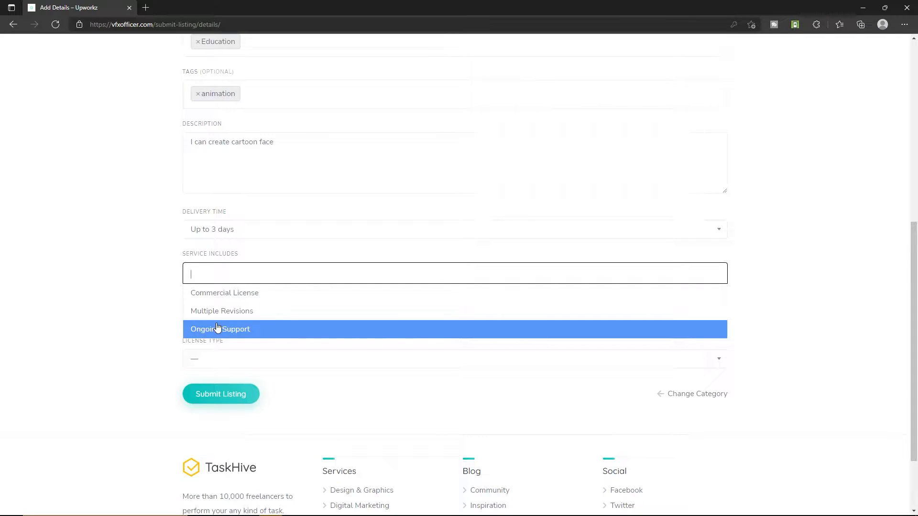
{"action": "left_click", "coordinate": [214, 312]}
{"action": "scroll", "coordinate": [198, 233], "scroll_direction": "down", "scroll_amount": 2}
{"action": "left_click", "coordinate": [200, 233]}
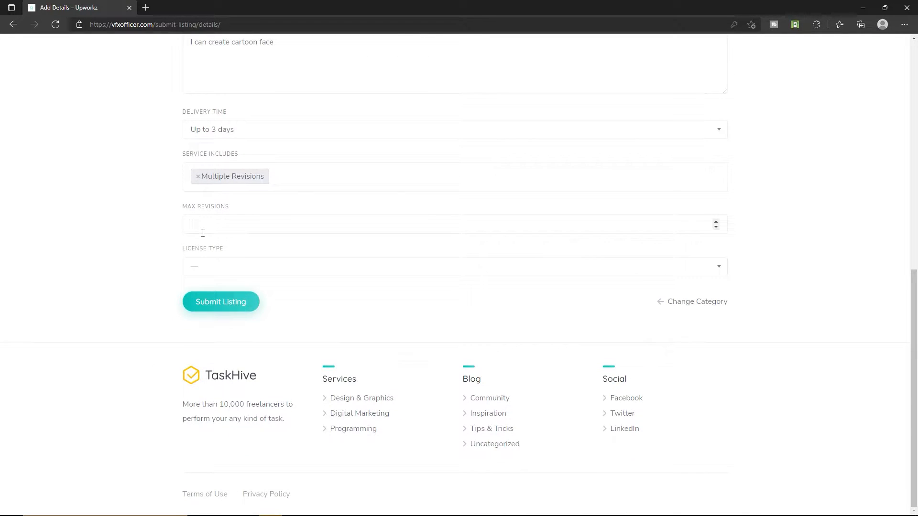
{"action": "type", "text": "2"}
{"action": "left_click_drag", "start_coordinate": [199, 226], "coordinate": [161, 230]}
{"action": "type", "text": "3"}
{"action": "left_click", "coordinate": [203, 266]}
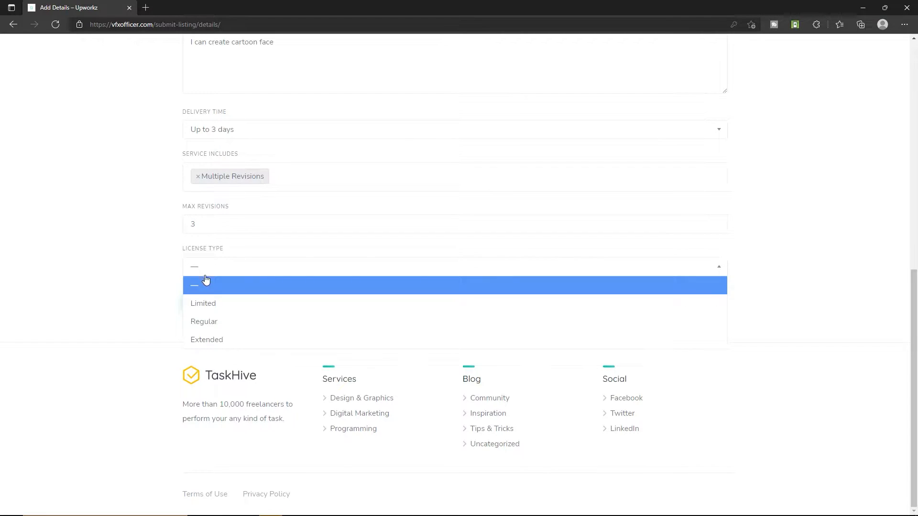
{"action": "left_click", "coordinate": [196, 320]}
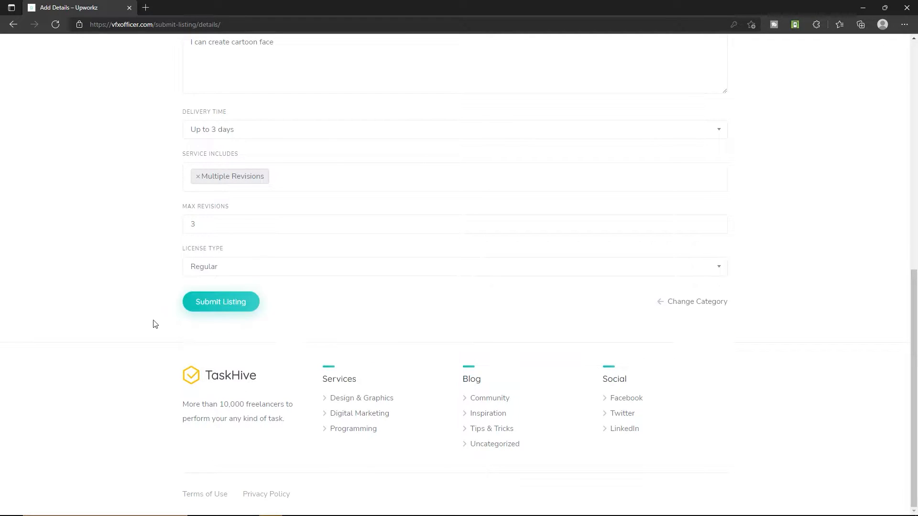
{"action": "left_click", "coordinate": [236, 308]}
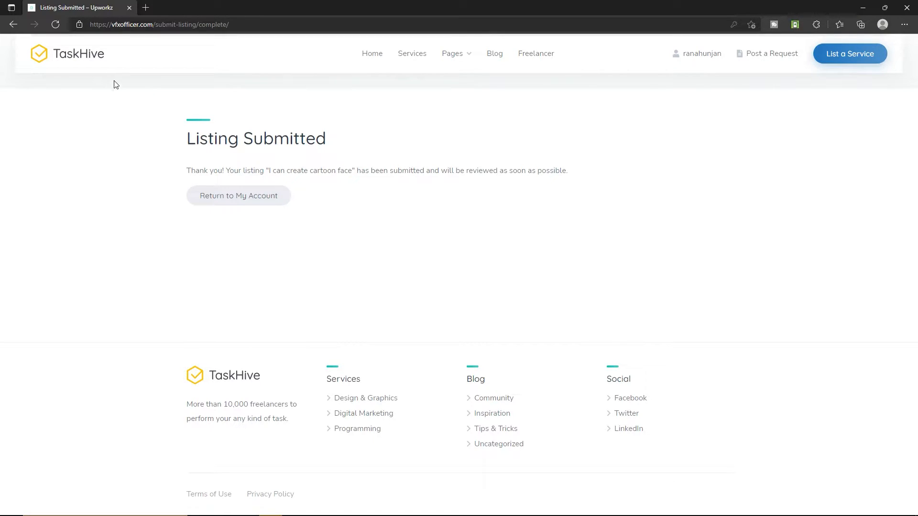
Read the under-review confirmation message, then open the new request form.
{"action": "left_click_drag", "start_coordinate": [357, 172], "coordinate": [480, 171]}
{"action": "left_click", "coordinate": [418, 170]}
{"action": "left_click_drag", "start_coordinate": [403, 170], "coordinate": [548, 170]}
{"action": "left_click", "coordinate": [372, 172]}
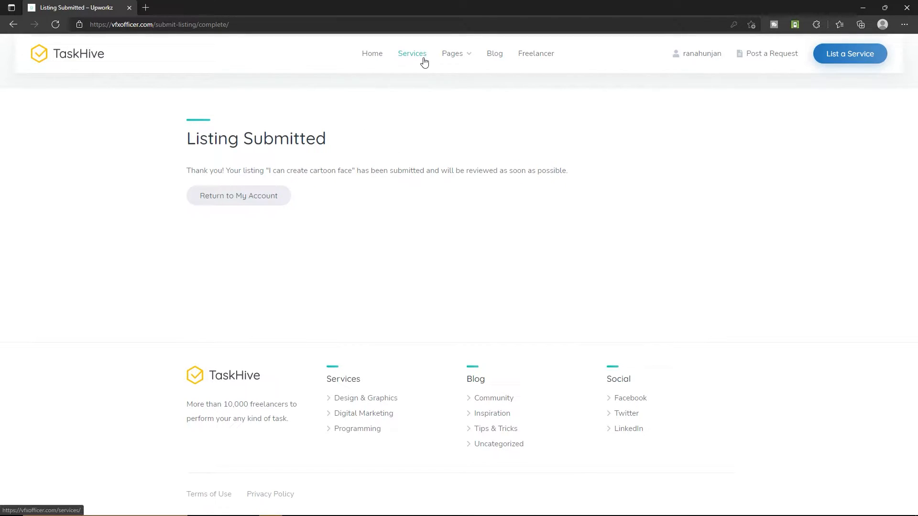
{"action": "left_click", "coordinate": [780, 62]}
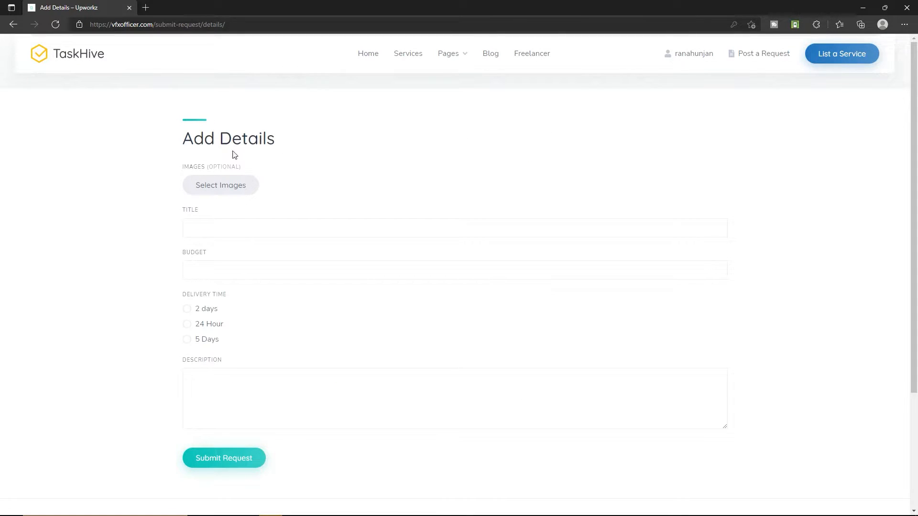
Fill in the title 'I need graphics designers for photo editing' and choose 2 days delivery.
{"action": "left_click", "coordinate": [215, 226]}
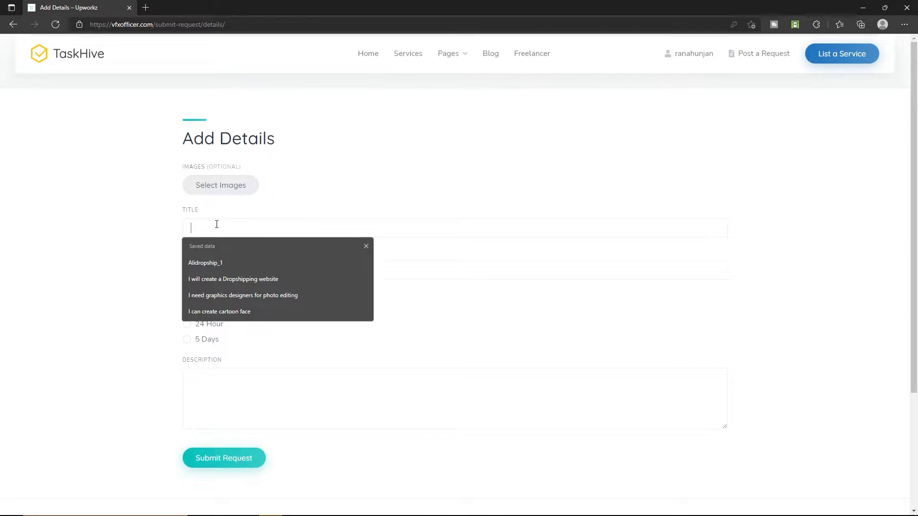
{"action": "left_click", "coordinate": [222, 295]}
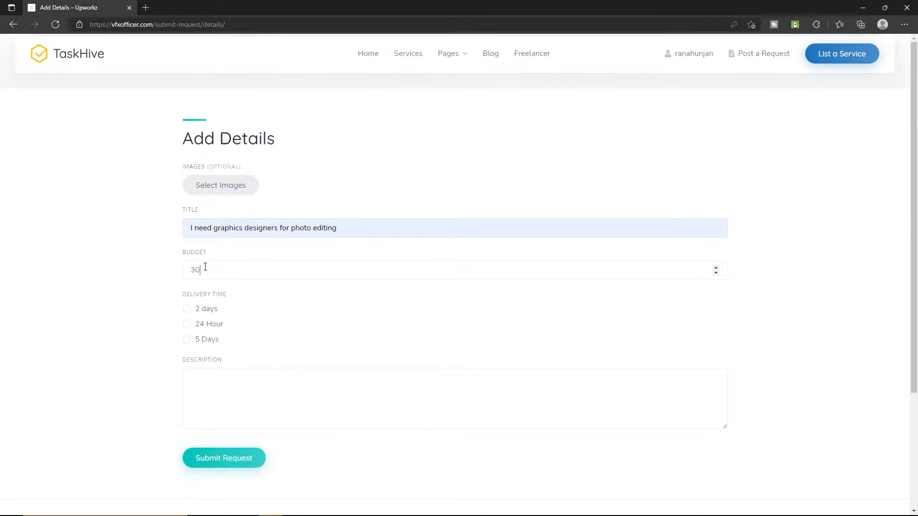
{"action": "scroll", "coordinate": [108, 295], "scroll_direction": "down", "scroll_amount": 2}
{"action": "left_click", "coordinate": [187, 236]}
Paste the request description and submit the photo editing request.
{"action": "left_click", "coordinate": [275, 314]}
{"action": "type", "text": "I need graphics designers for photo editing"}
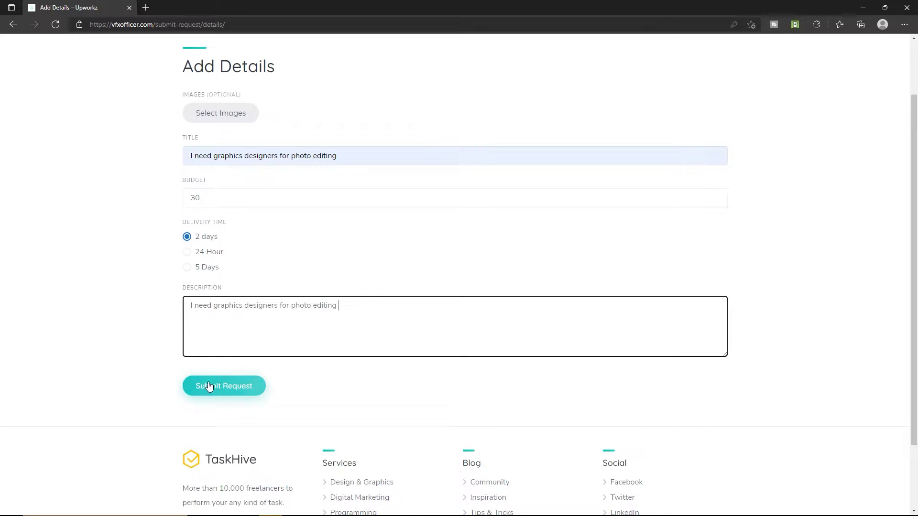
{"action": "left_click", "coordinate": [242, 390]}
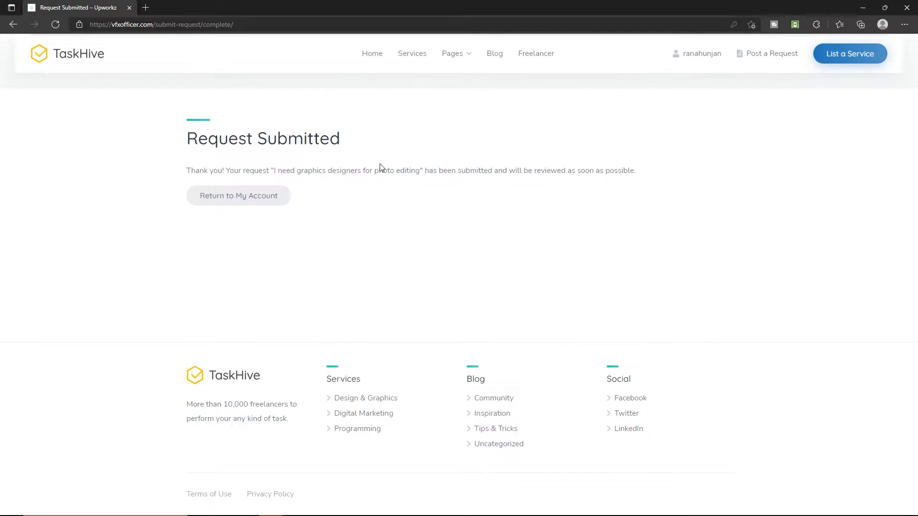
{"action": "left_click", "coordinate": [157, 24]}
Delete 'submit-' from the address so the /request/ listing page loads.
{"action": "left_click_drag", "start_coordinate": [157, 24], "coordinate": [178, 24]}
{"action": "key", "text": "BackSpace"}
{"action": "key", "text": "Return"}
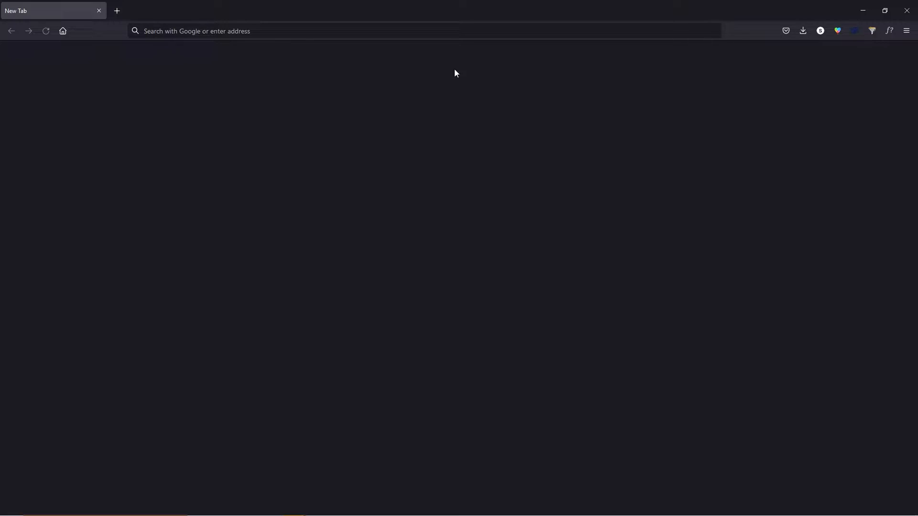
Paste ranasvfx.com/hostinger into the address bar and load it.
{"action": "left_click", "coordinate": [261, 33]}
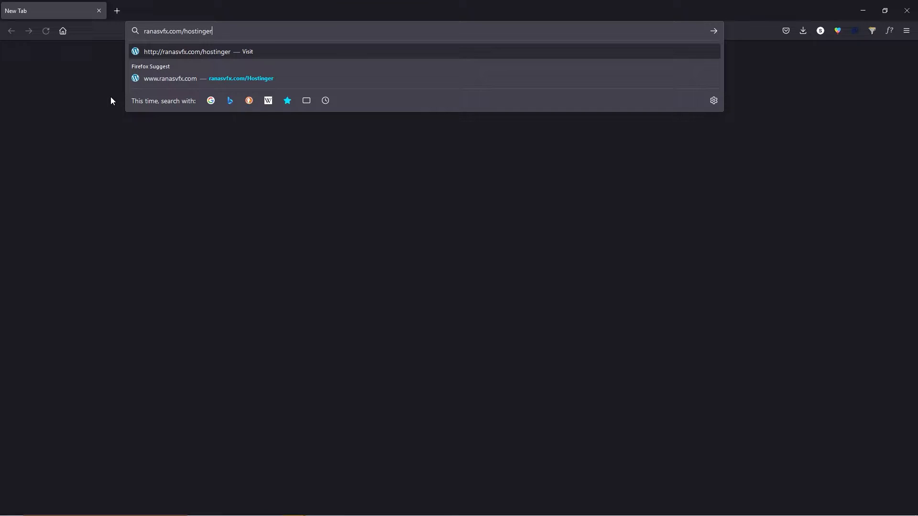
{"action": "key", "text": "Return"}
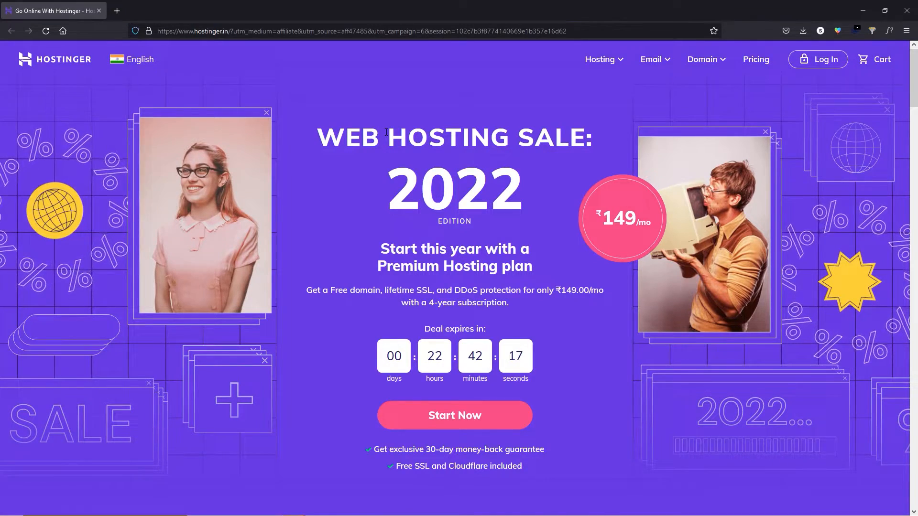
Scroll to the hosting plans and highlight the Single plan's 1 Website and Free Domain features.
{"action": "scroll", "coordinate": [360, 145], "scroll_direction": "down", "scroll_amount": 4}
{"action": "scroll", "coordinate": [337, 150], "scroll_direction": "down", "scroll_amount": 7}
{"action": "scroll", "coordinate": [337, 151], "scroll_direction": "up", "scroll_amount": 1}
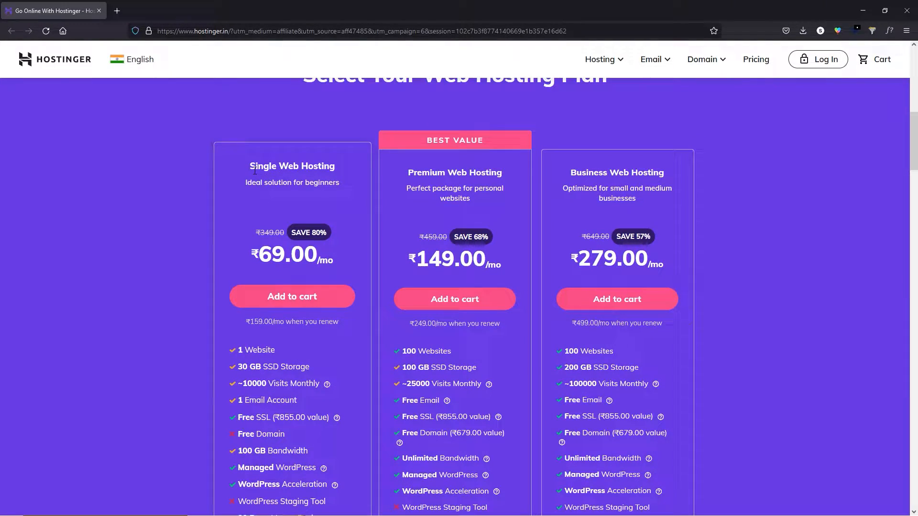
{"action": "left_click_drag", "start_coordinate": [256, 170], "coordinate": [337, 170]}
{"action": "left_click", "coordinate": [337, 171]}
{"action": "scroll", "coordinate": [296, 218], "scroll_direction": "down", "scroll_amount": 1}
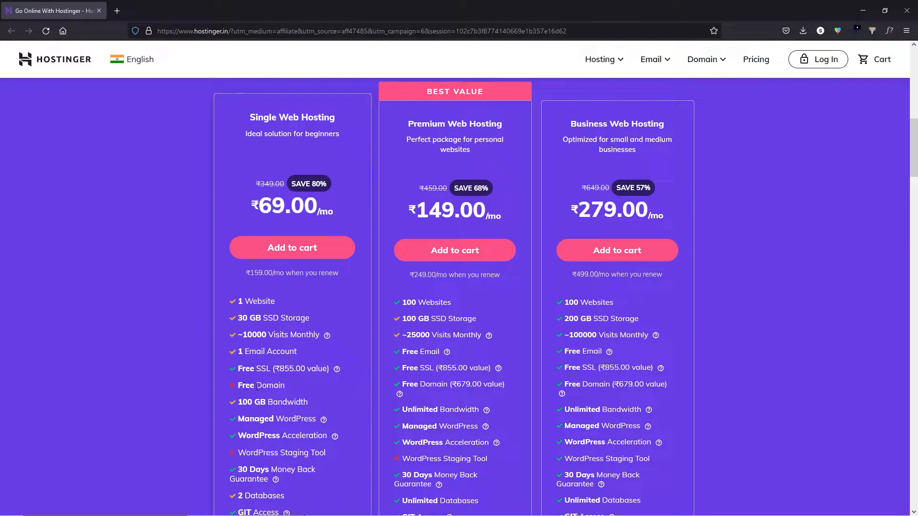
{"action": "left_click_drag", "start_coordinate": [245, 386], "coordinate": [278, 387]}
{"action": "left_click_drag", "start_coordinate": [239, 302], "coordinate": [263, 301]}
{"action": "double_click", "coordinate": [263, 302]}
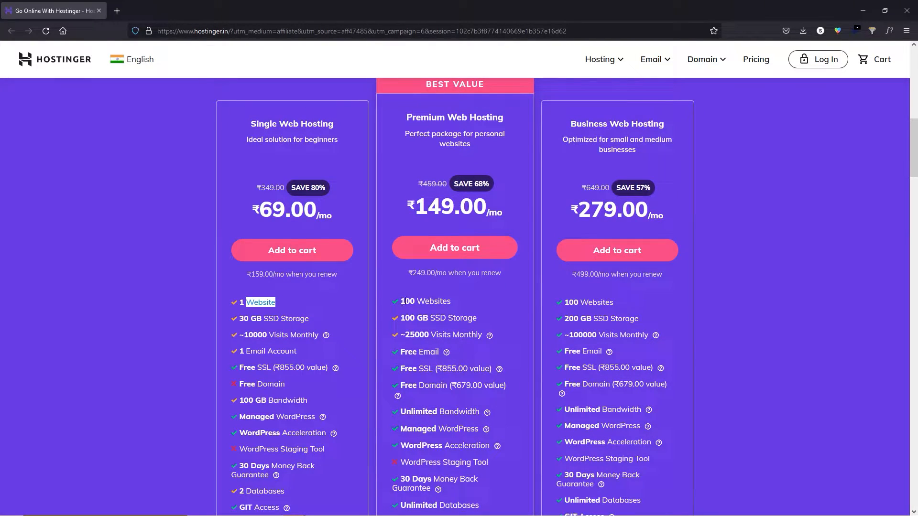
{"action": "left_click", "coordinate": [425, 383]}
{"action": "left_click_drag", "start_coordinate": [409, 368], "coordinate": [432, 369]}
{"action": "left_click", "coordinate": [434, 386]}
Highlight the Premium and Business Web Hosting plan titles to compare them.
{"action": "scroll", "coordinate": [435, 385], "scroll_direction": "up", "scroll_amount": 1}
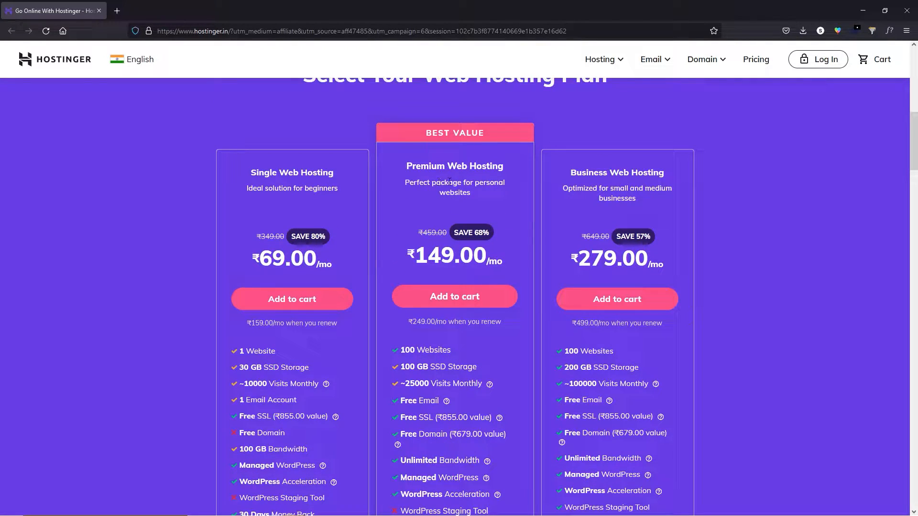
{"action": "left_click_drag", "start_coordinate": [421, 166], "coordinate": [489, 183]}
{"action": "double_click", "coordinate": [501, 171]}
{"action": "left_click", "coordinate": [503, 180]}
{"action": "left_click_drag", "start_coordinate": [581, 165], "coordinate": [666, 166]}
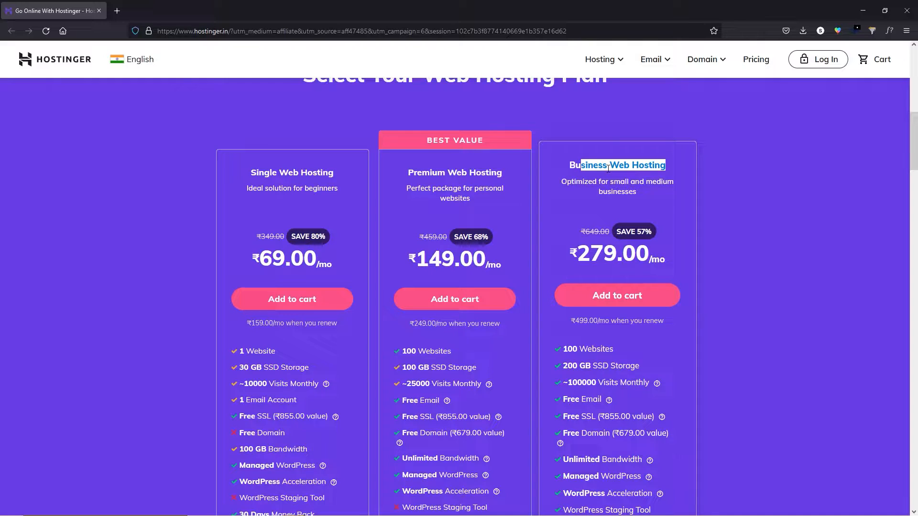
{"action": "left_click_drag", "start_coordinate": [576, 163], "coordinate": [676, 167]}
{"action": "left_click", "coordinate": [575, 162]}
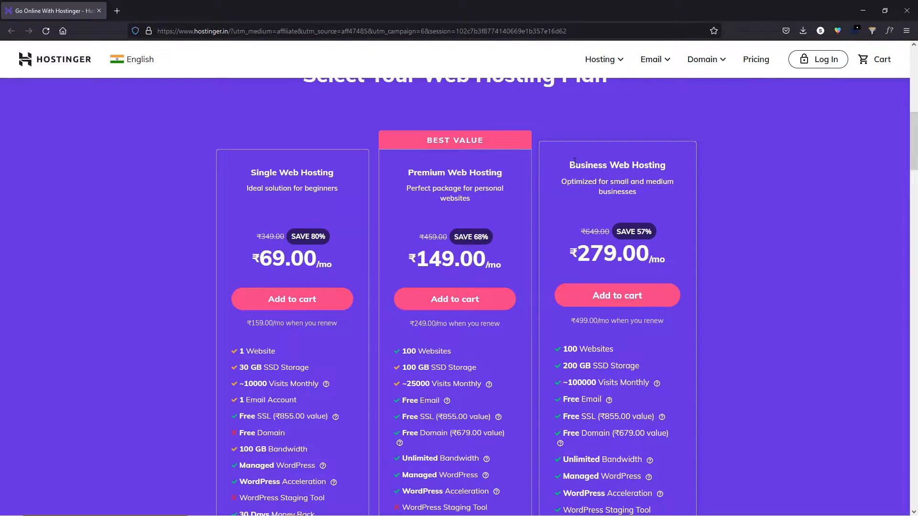
{"action": "scroll", "coordinate": [595, 346], "scroll_direction": "down", "scroll_amount": 5}
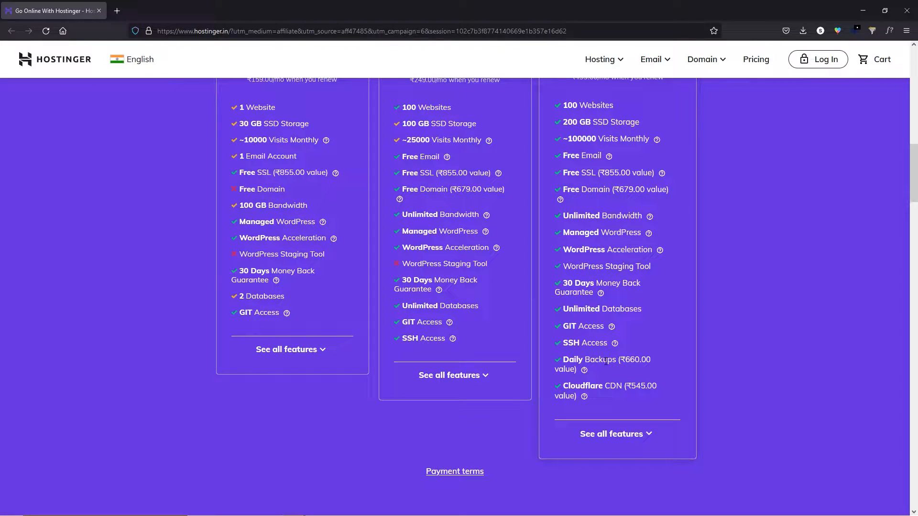
{"action": "left_click_drag", "start_coordinate": [563, 359], "coordinate": [616, 362]}
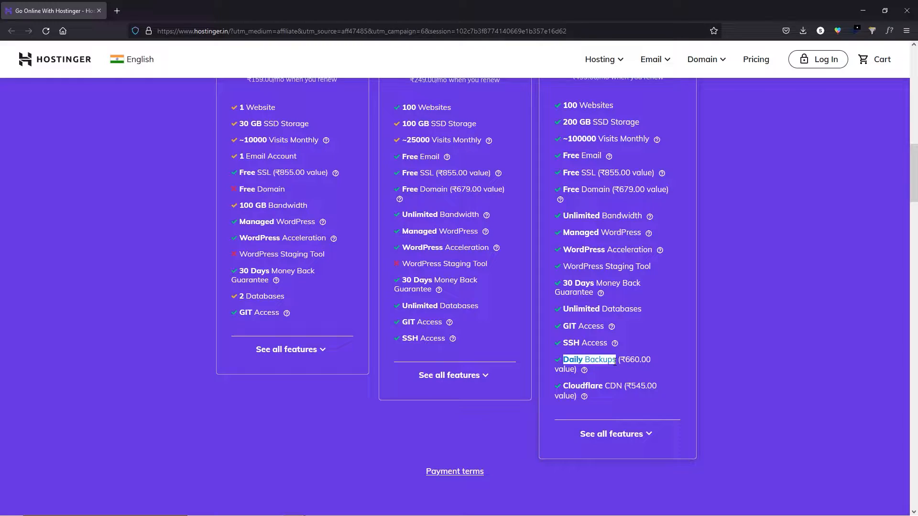
{"action": "left_click", "coordinate": [567, 359]}
{"action": "left_click_drag", "start_coordinate": [562, 359], "coordinate": [620, 359]}
{"action": "left_click", "coordinate": [611, 360]}
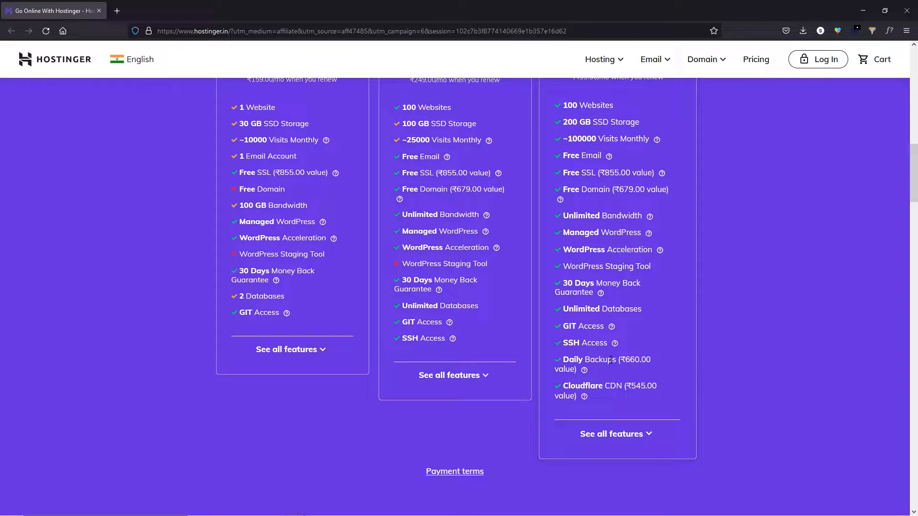
{"action": "scroll", "coordinate": [619, 361], "scroll_direction": "up", "scroll_amount": 5}
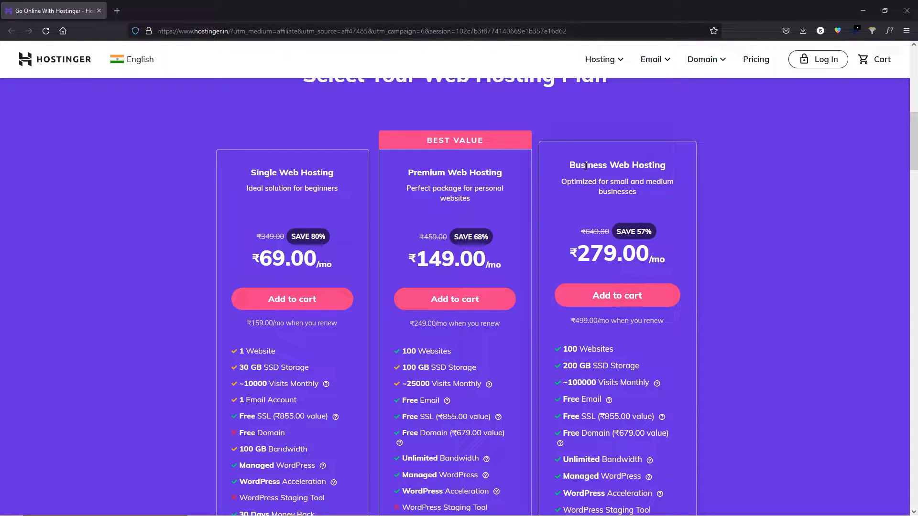
{"action": "left_click_drag", "start_coordinate": [429, 166], "coordinate": [486, 166]}
{"action": "left_click", "coordinate": [488, 171]}
{"action": "scroll", "coordinate": [451, 171], "scroll_direction": "down", "scroll_amount": 1}
{"action": "scroll", "coordinate": [452, 177], "scroll_direction": "up", "scroll_amount": 1}
Add the Premium Web Hosting plan to the cart with a 12-month billing period.
{"action": "left_click", "coordinate": [465, 299]}
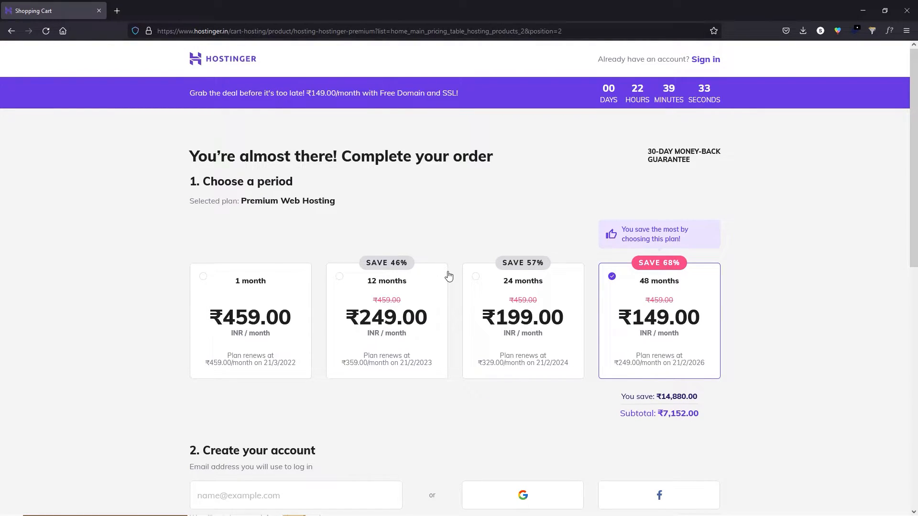
{"action": "left_click", "coordinate": [388, 297]}
{"action": "left_click", "coordinate": [522, 309]}
{"action": "left_click", "coordinate": [663, 299]}
{"action": "left_click", "coordinate": [390, 286]}
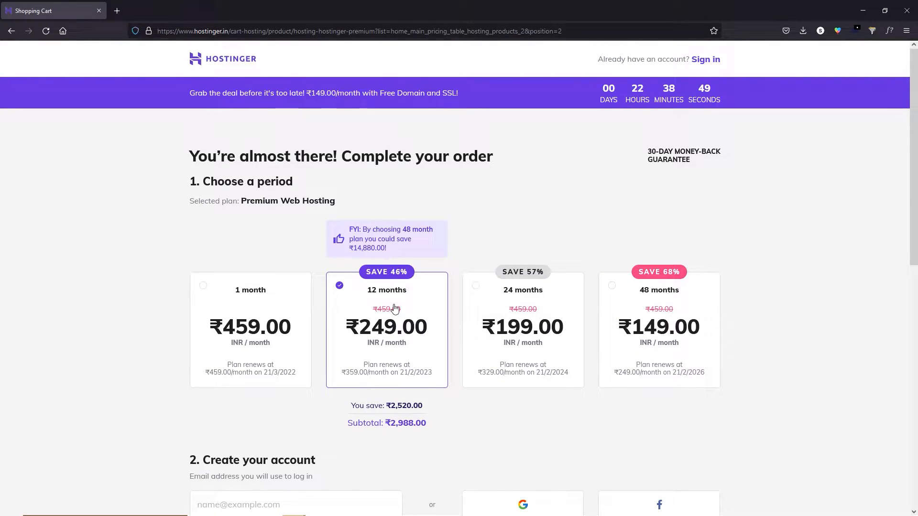
Paste in the account e-mail address and choose PayPal as the payment method.
{"action": "scroll", "coordinate": [383, 303], "scroll_direction": "down", "scroll_amount": 2}
{"action": "left_click", "coordinate": [252, 414]}
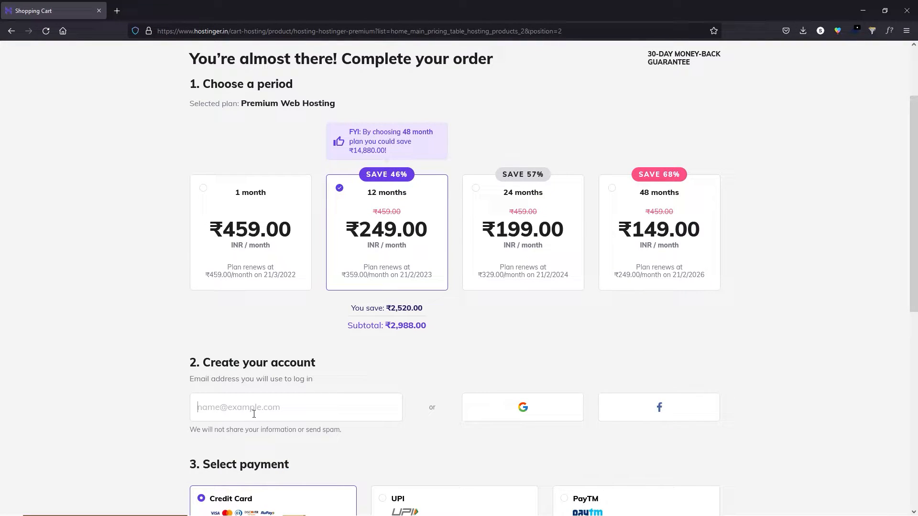
{"action": "key", "text": "ctrl+v"}
{"action": "left_click", "coordinate": [255, 428]}
{"action": "scroll", "coordinate": [449, 410], "scroll_direction": "down", "scroll_amount": 1}
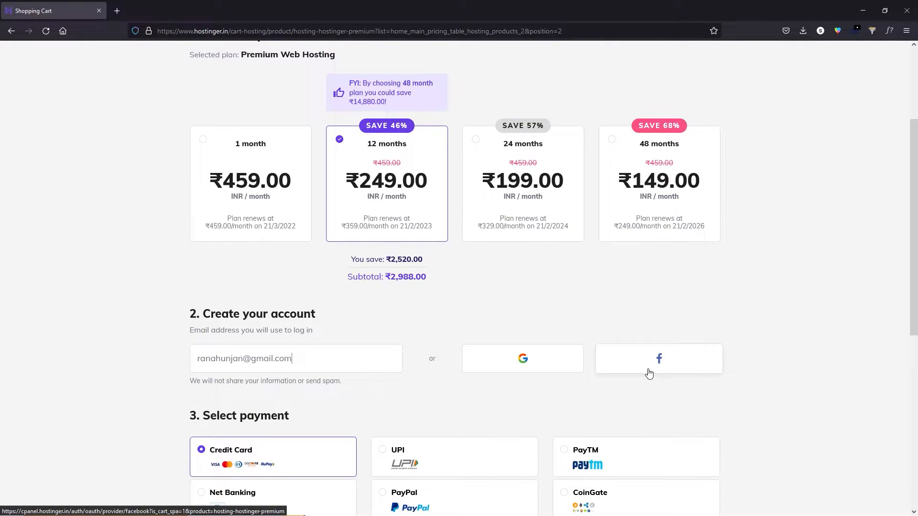
{"action": "scroll", "coordinate": [244, 276], "scroll_direction": "down", "scroll_amount": 3}
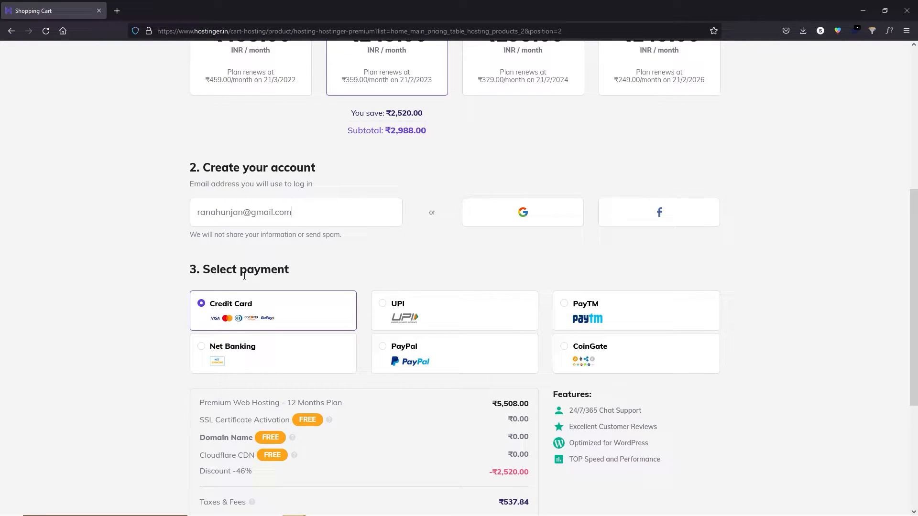
{"action": "left_click", "coordinate": [416, 363]}
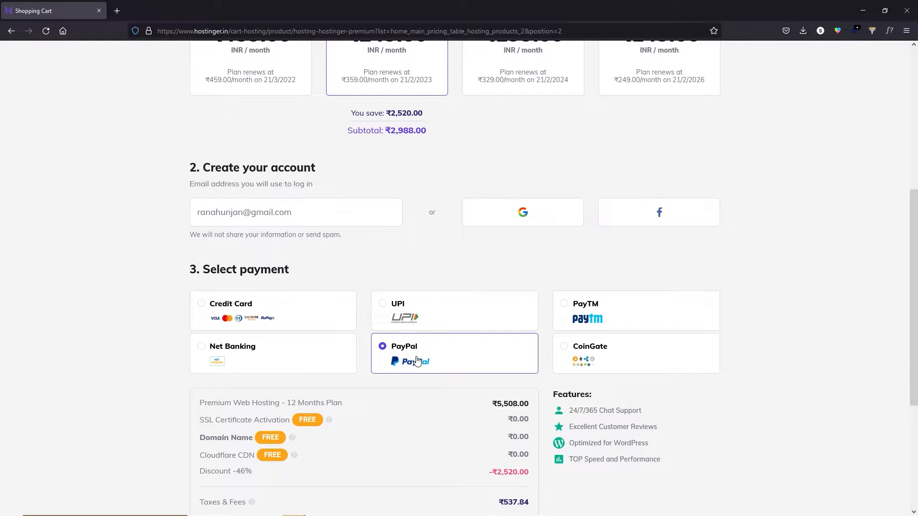
Apply the 50% discount coupon RANASVFX to the order.
{"action": "scroll", "coordinate": [150, 248], "scroll_direction": "down", "scroll_amount": 5}
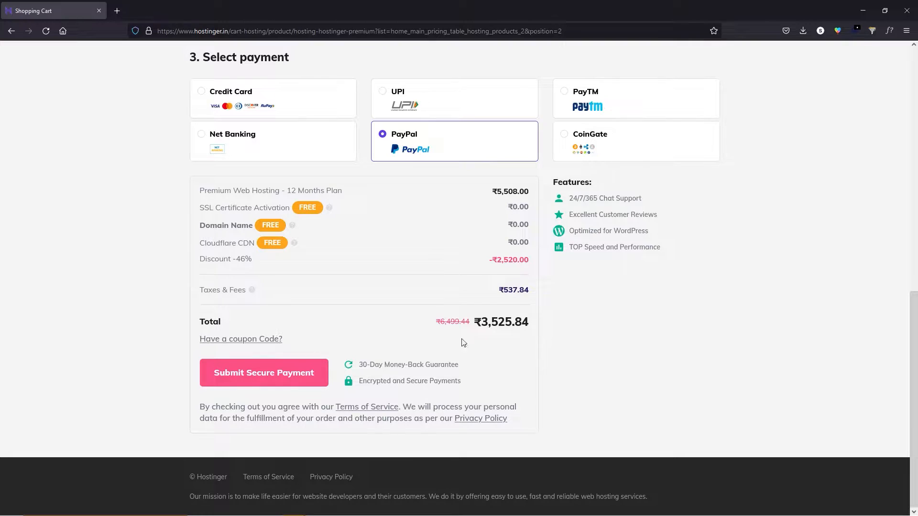
{"action": "left_click", "coordinate": [249, 339]}
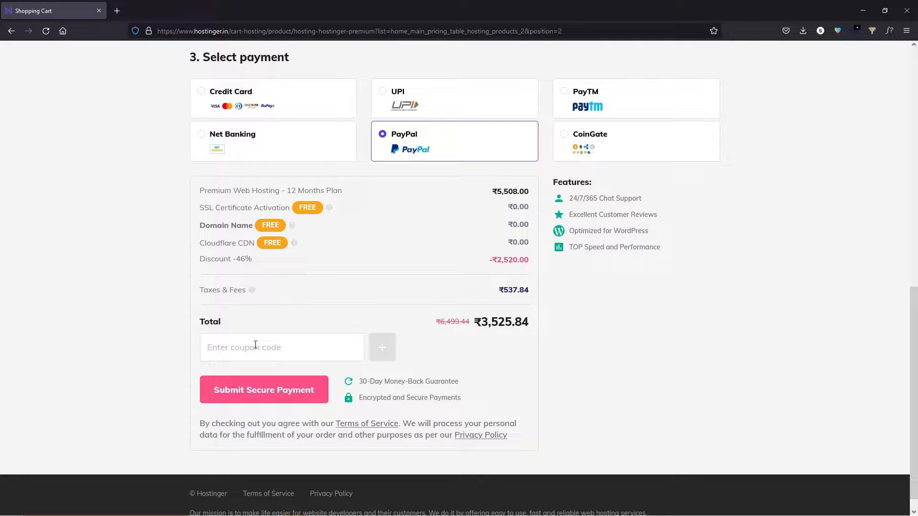
{"action": "type", "text": "RANASVFX"}
{"action": "key", "text": "Return"}
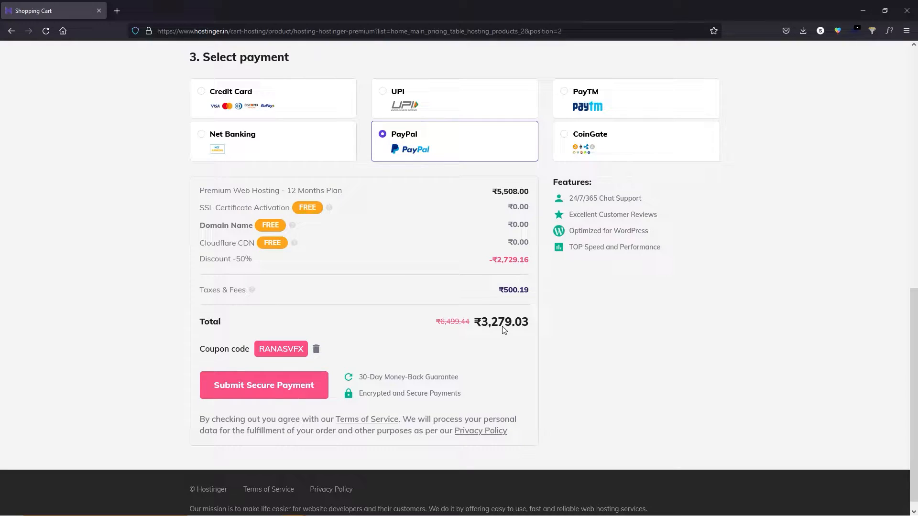
Replace the account e-mail with another saved address and submit the order for payment.
{"action": "left_click", "coordinate": [257, 389]}
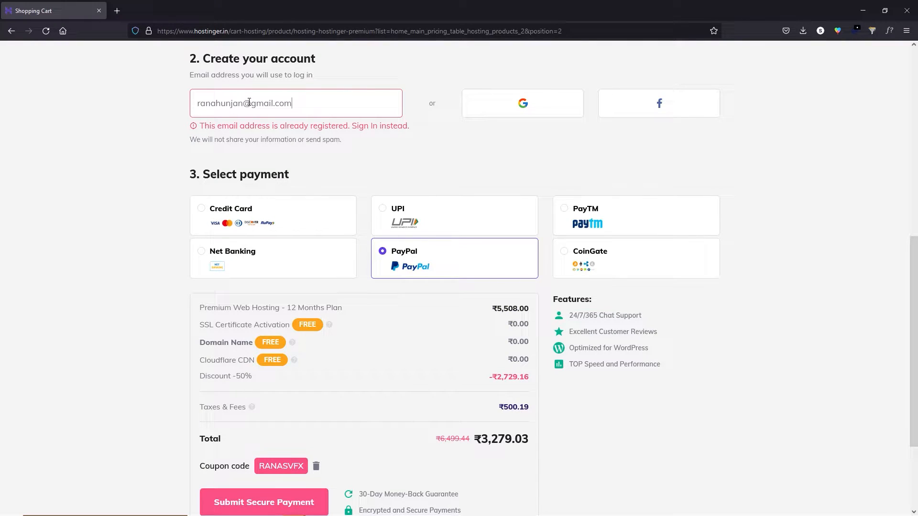
{"action": "left_click", "coordinate": [309, 106]}
{"action": "key", "text": "ctrl+a"}
{"action": "key", "text": "BackSpace"}
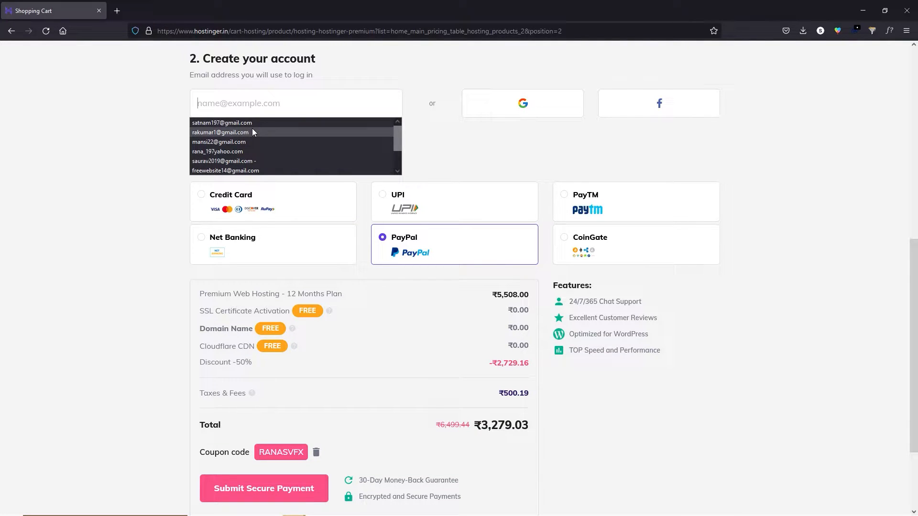
{"action": "left_click", "coordinate": [247, 138]}
{"action": "scroll", "coordinate": [276, 380], "scroll_direction": "down", "scroll_amount": 3}
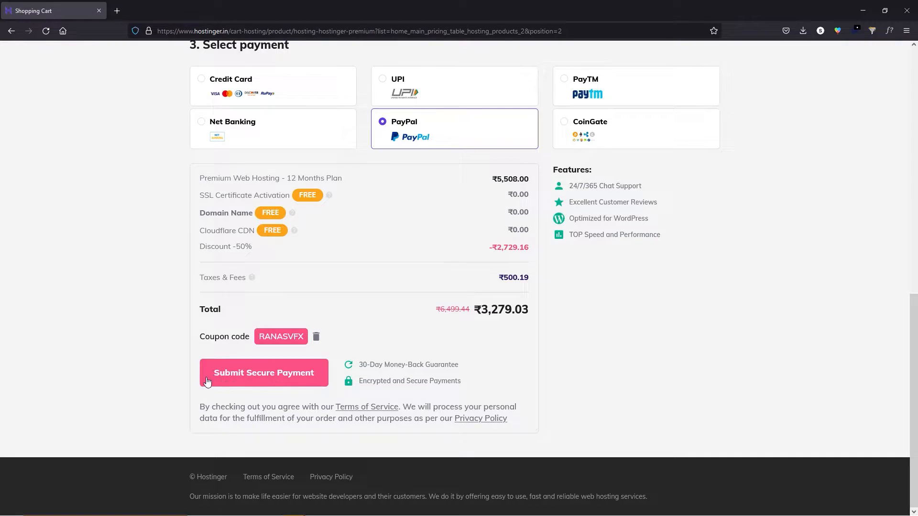
{"action": "left_click", "coordinate": [206, 378]}
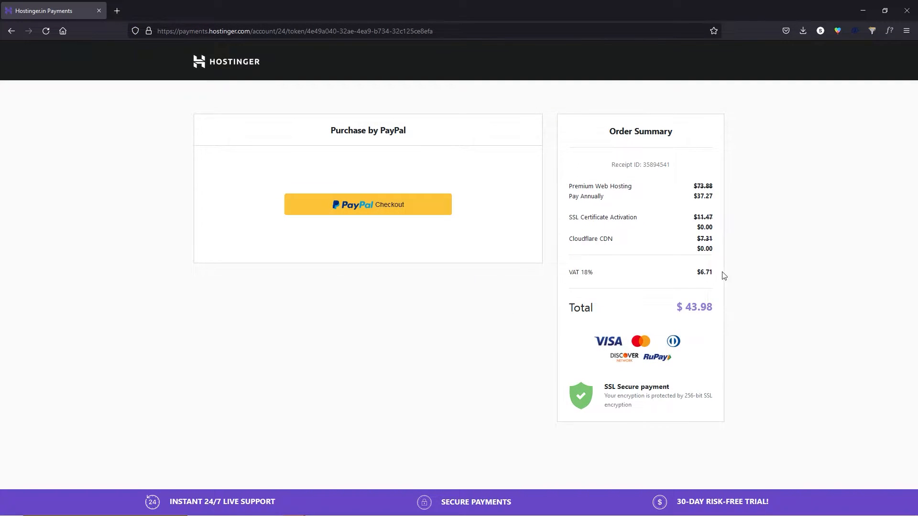
Log in to PayPal with the saved credentials and pay for the Hostinger order.
{"action": "left_click_drag", "start_coordinate": [713, 307], "coordinate": [692, 308]}
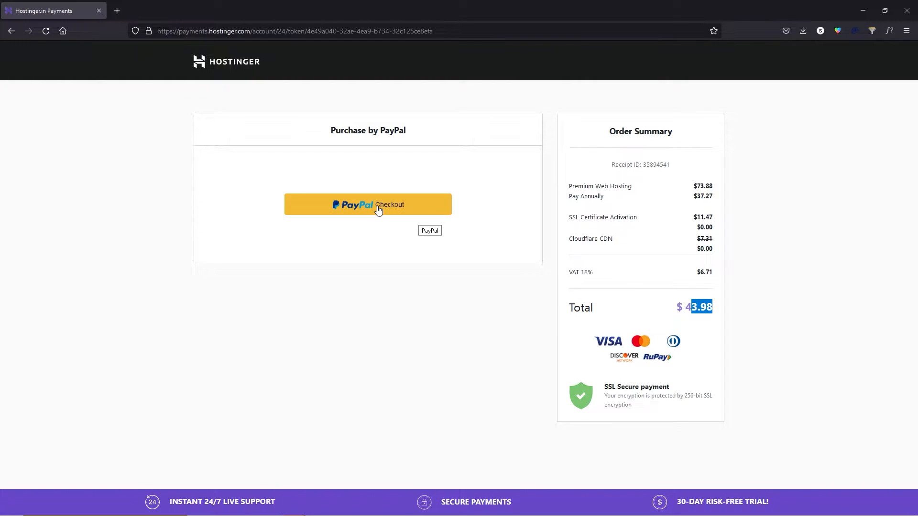
{"action": "left_click", "coordinate": [378, 209]}
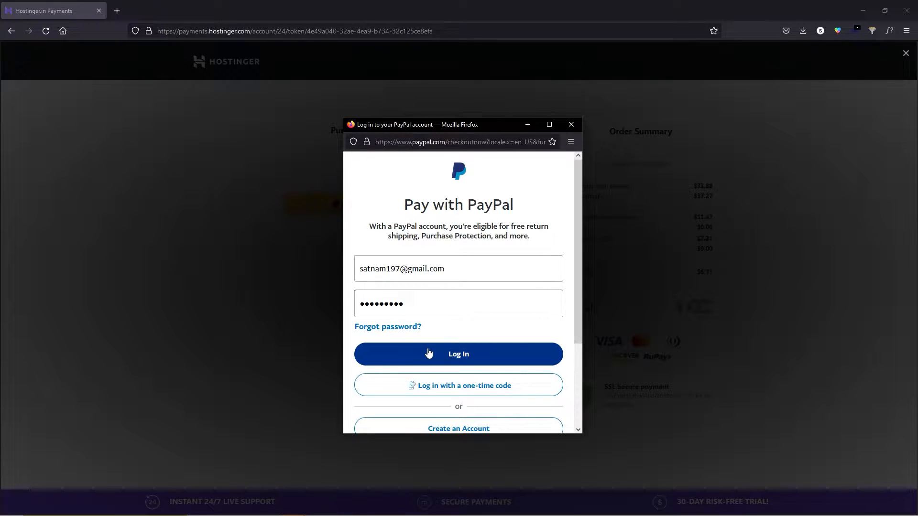
{"action": "left_click", "coordinate": [428, 353]}
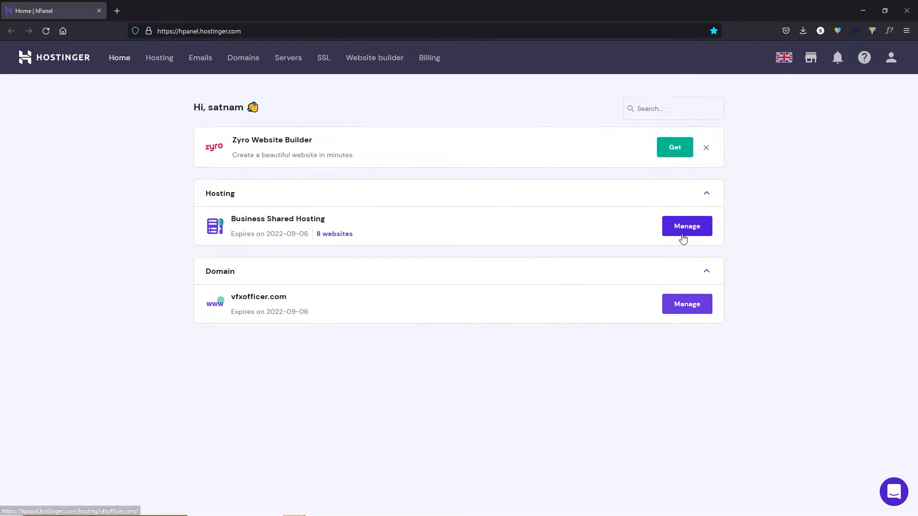
Manage the Business Shared Hosting plan and go to its Website Auto Installer app list.
{"action": "left_click", "coordinate": [686, 235]}
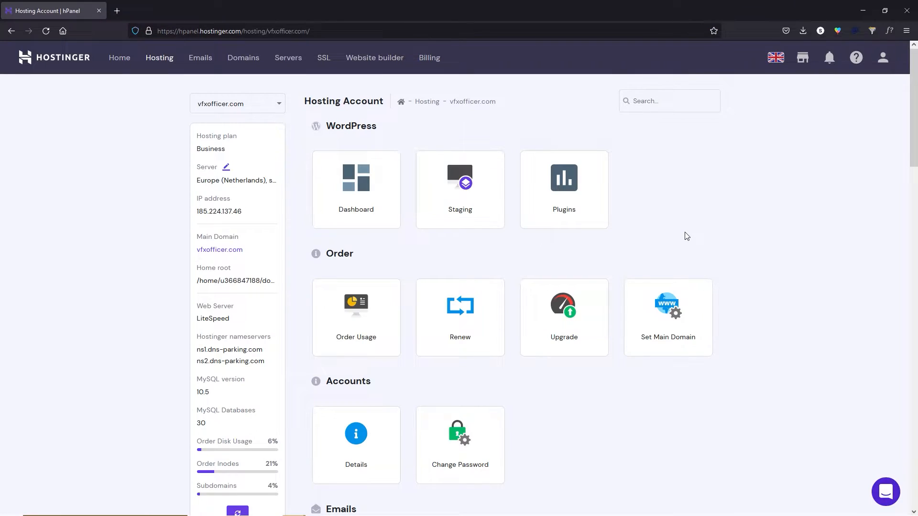
{"action": "scroll", "coordinate": [489, 279], "scroll_direction": "down", "scroll_amount": 10}
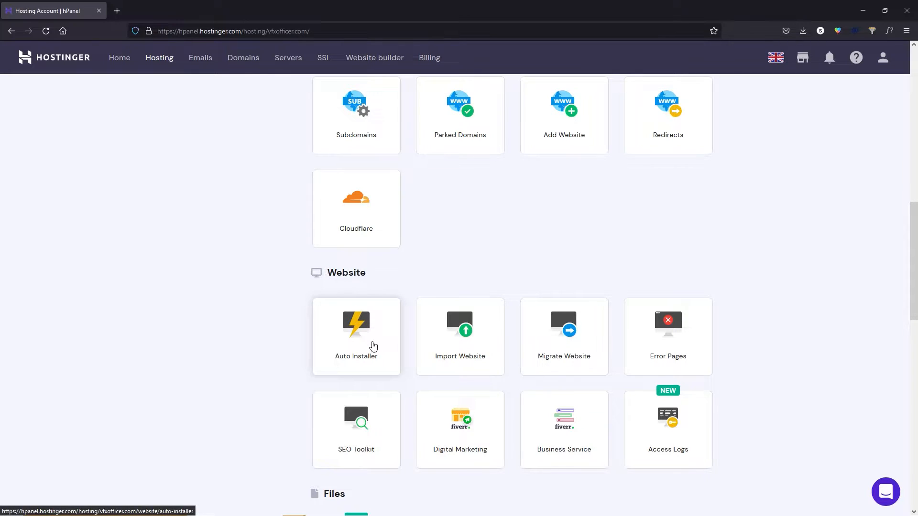
{"action": "left_click", "coordinate": [371, 348]}
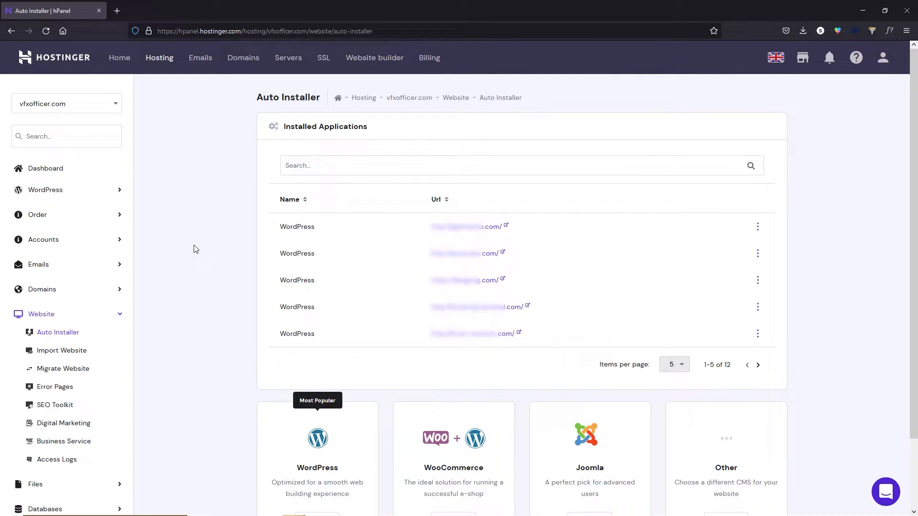
{"action": "scroll", "coordinate": [194, 250], "scroll_direction": "down", "scroll_amount": 2}
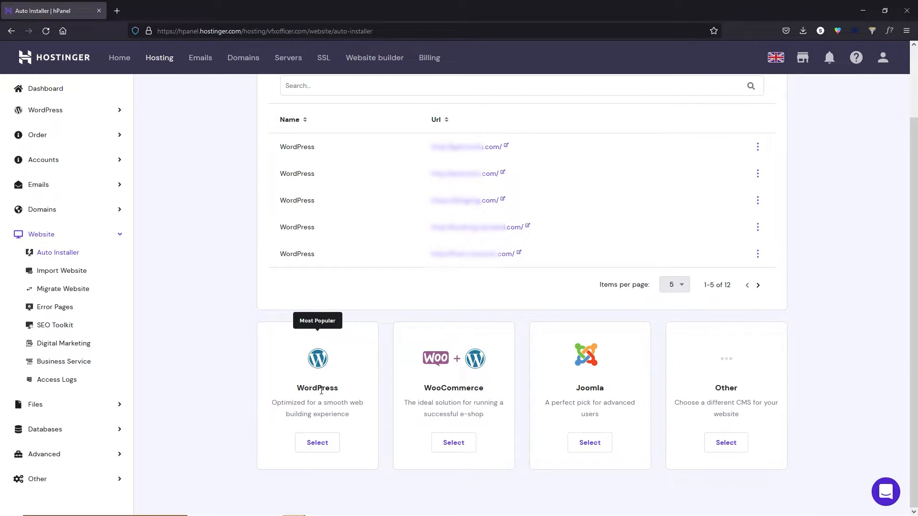
Start a WordPress install titled 'Fiverr', keeping the suggested admin username and setting the password.
{"action": "left_click", "coordinate": [318, 442]}
{"action": "left_click", "coordinate": [351, 249]}
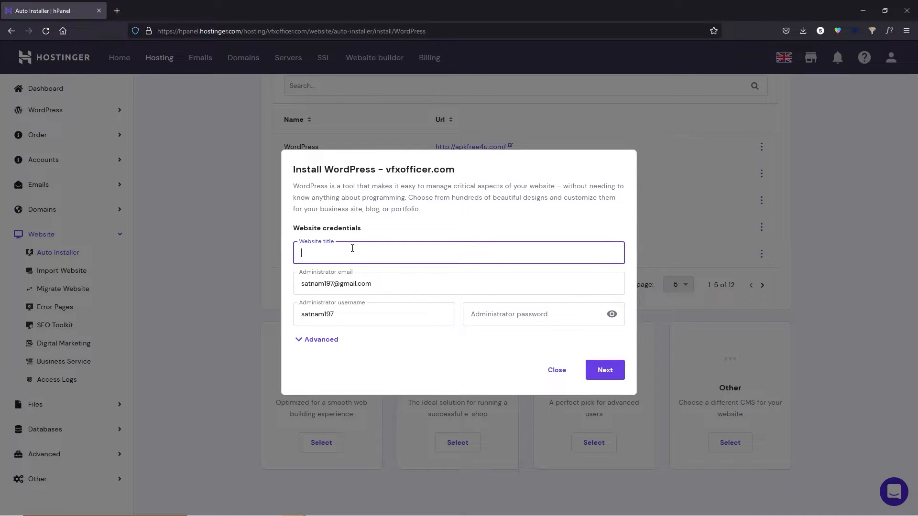
{"action": "type", "text": "Fiverr"}
{"action": "left_click_drag", "start_coordinate": [345, 314], "coordinate": [300, 316]}
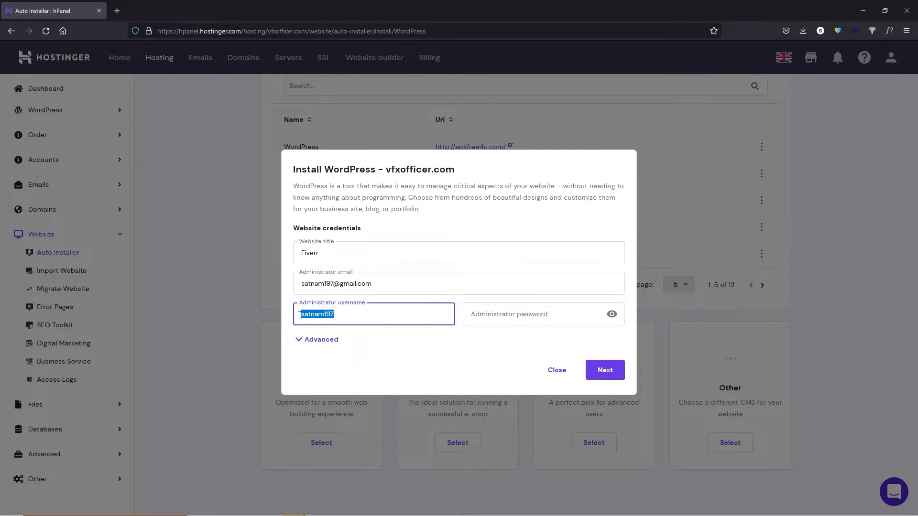
{"action": "left_click", "coordinate": [346, 314]}
{"action": "left_click", "coordinate": [520, 314]}
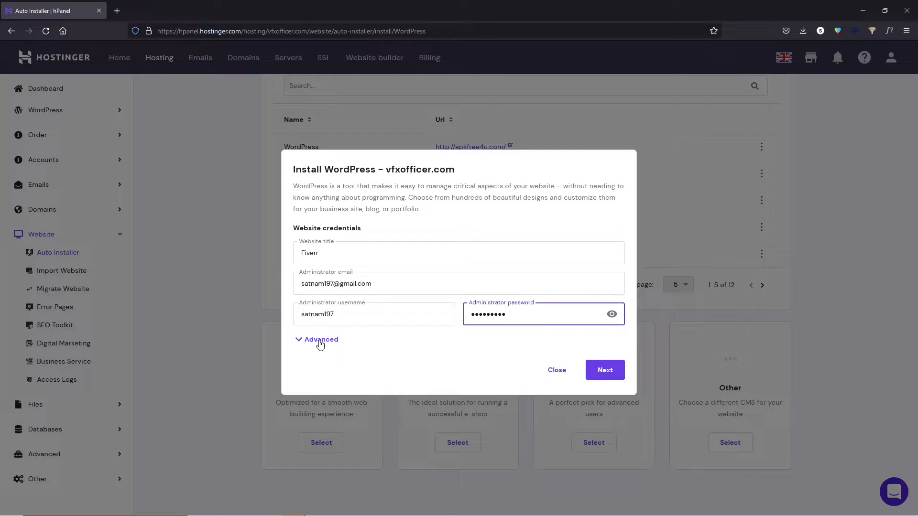
Keep vfxofficer.com as the install domain under Advanced, continue to version settings, and open a new tab.
{"action": "left_click", "coordinate": [320, 344]}
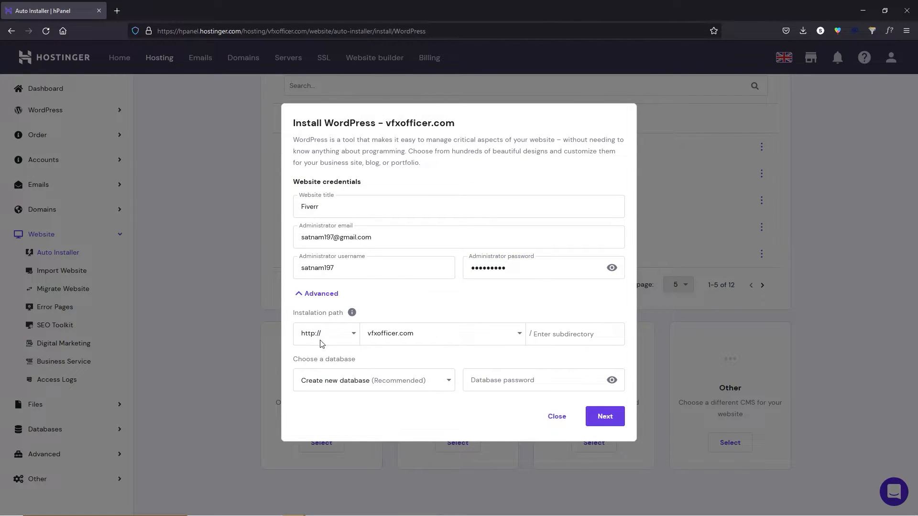
{"action": "left_click", "coordinate": [514, 337]}
{"action": "scroll", "coordinate": [407, 459], "scroll_direction": "down", "scroll_amount": 2}
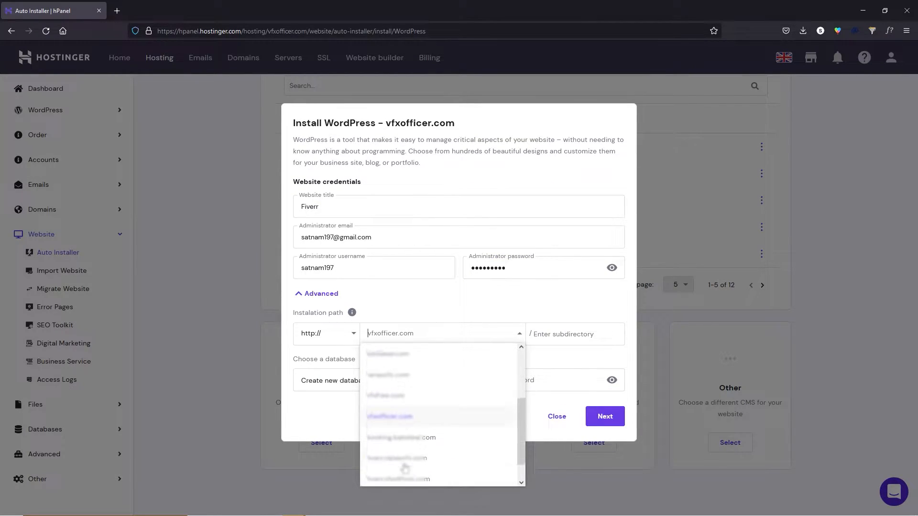
{"action": "scroll", "coordinate": [444, 394], "scroll_direction": "up", "scroll_amount": 3}
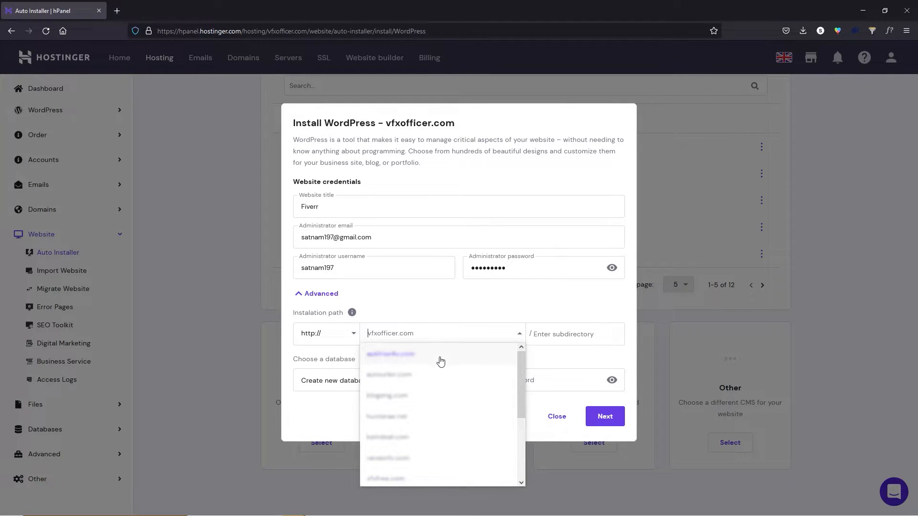
{"action": "left_click", "coordinate": [455, 337]}
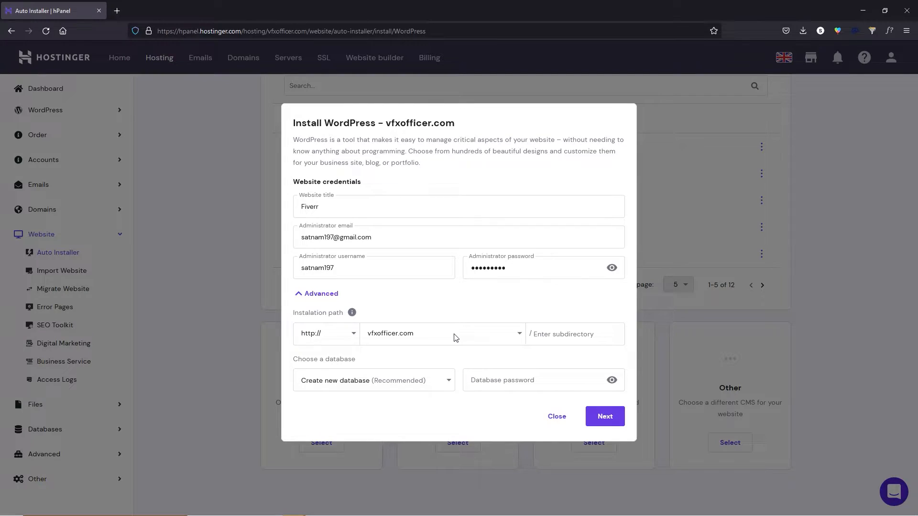
{"action": "left_click", "coordinate": [616, 417]}
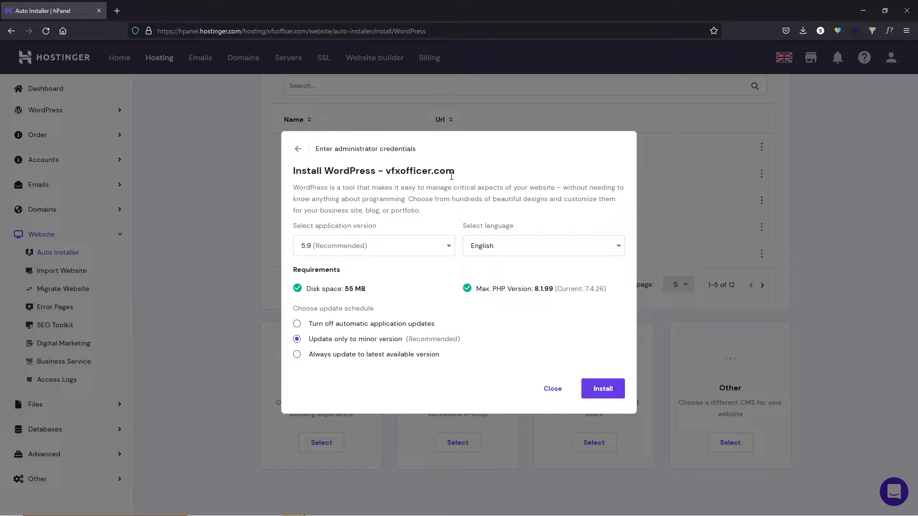
{"action": "left_click", "coordinate": [117, 11]}
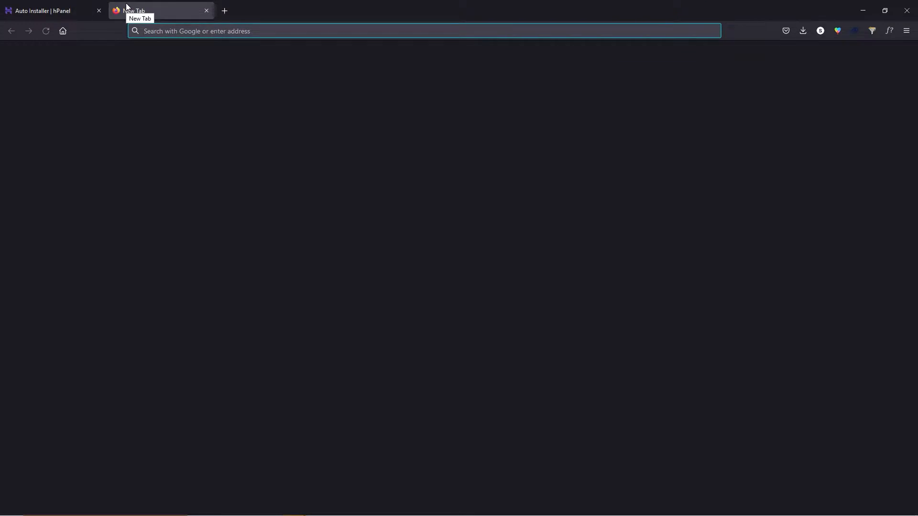
Go to fiverr.wp and log in to the WordPress admin with the saved login.
{"action": "type", "text": "r"}
{"action": "key", "text": "Home"}
{"action": "type", "text": "fiverr.wp"}
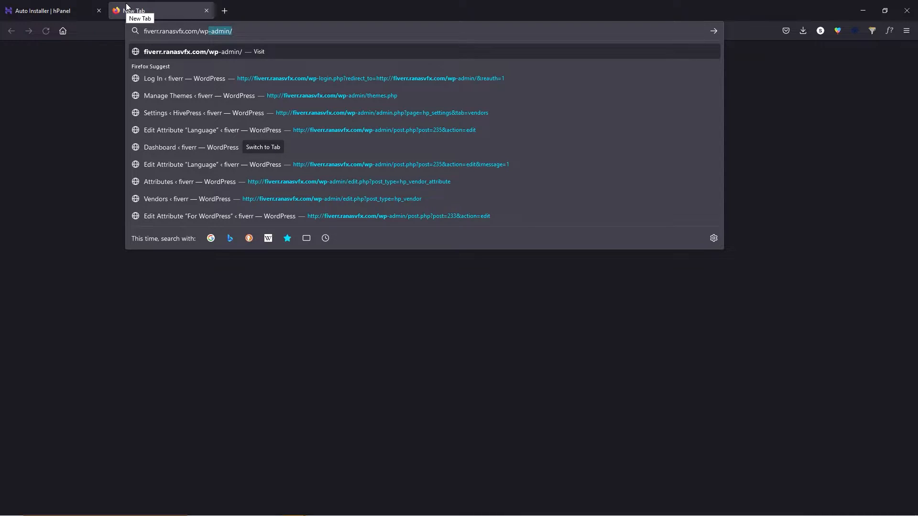
{"action": "key", "text": "Return"}
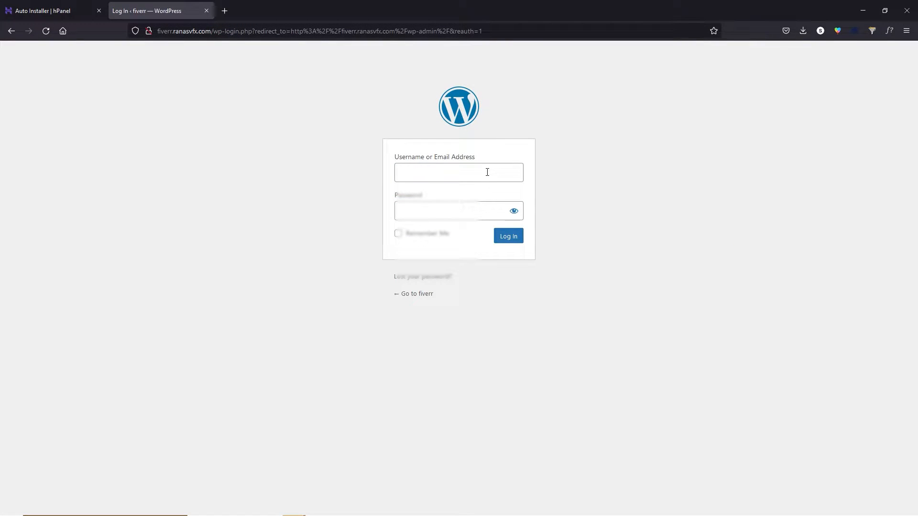
{"action": "left_click", "coordinate": [455, 173]}
{"action": "left_click", "coordinate": [426, 209]}
{"action": "left_click", "coordinate": [509, 237]}
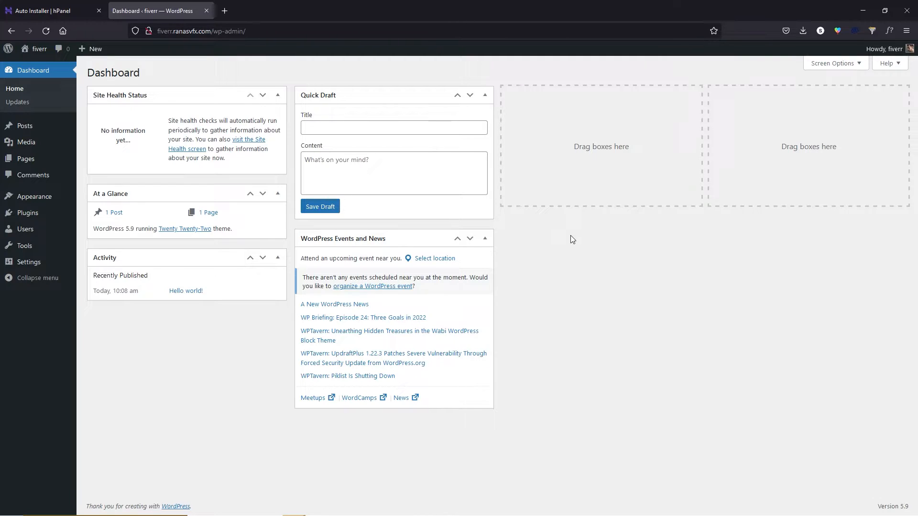
Preview the site's front end in new tabs and close the hPanel tab.
{"action": "mouse_move", "coordinate": [36, 49]}
{"action": "right_click", "coordinate": [35, 69]}
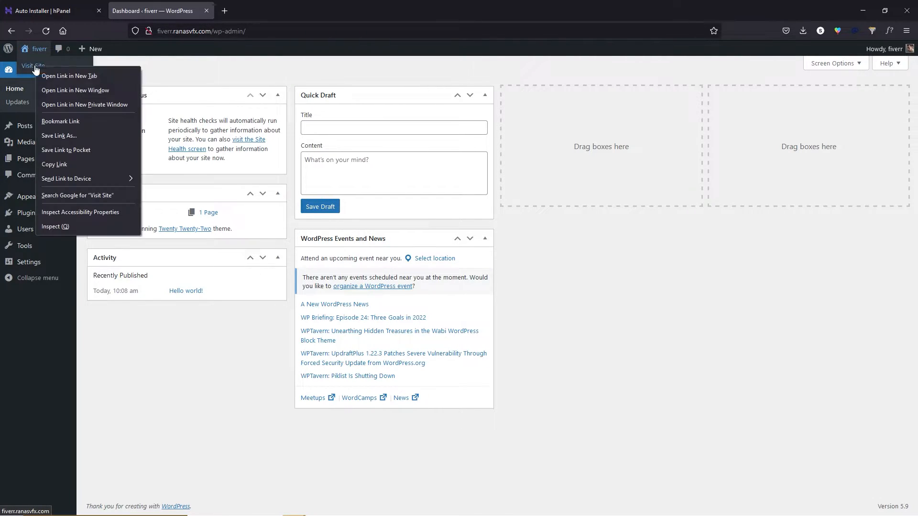
{"action": "left_click", "coordinate": [47, 73]}
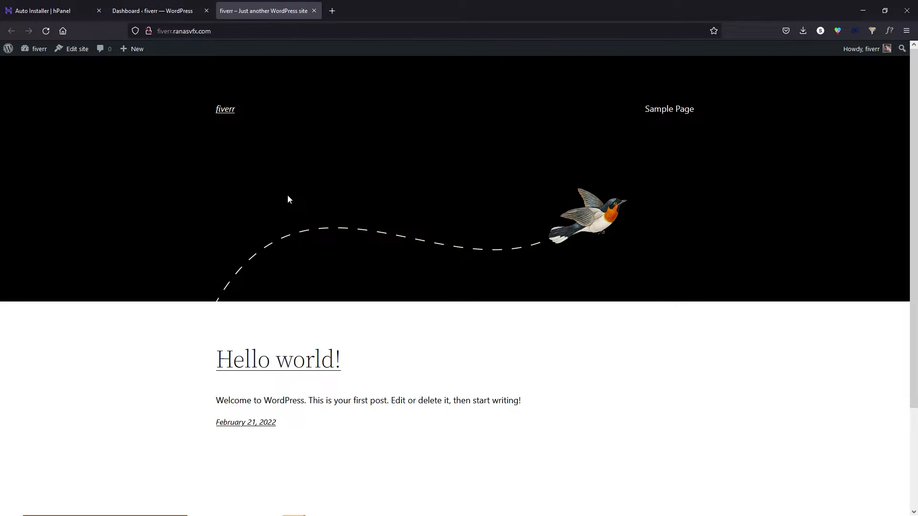
{"action": "left_click", "coordinate": [314, 9]}
{"action": "left_click", "coordinate": [68, 8]}
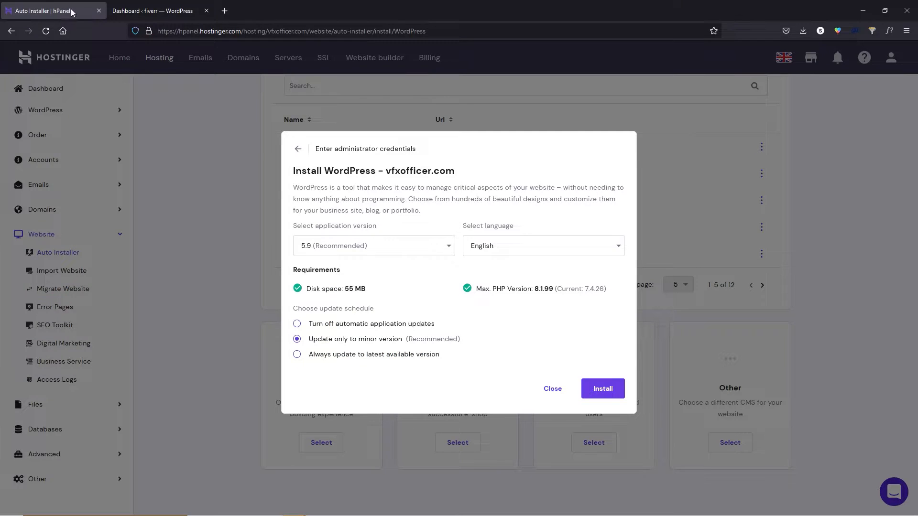
{"action": "left_click", "coordinate": [99, 10]}
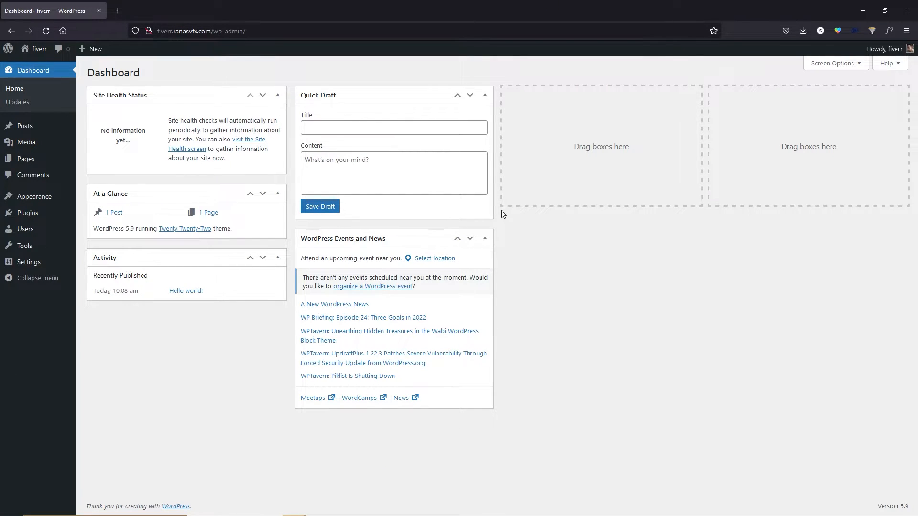
{"action": "right_click", "coordinate": [47, 50]}
{"action": "left_click", "coordinate": [81, 59]}
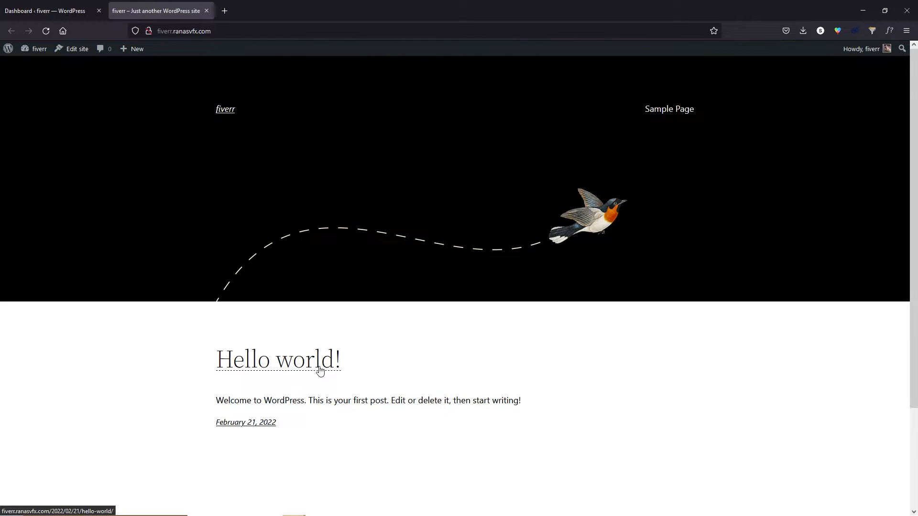
{"action": "scroll", "coordinate": [531, 359], "scroll_direction": "down", "scroll_amount": 3}
{"action": "scroll", "coordinate": [607, 354], "scroll_direction": "up", "scroll_amount": 3}
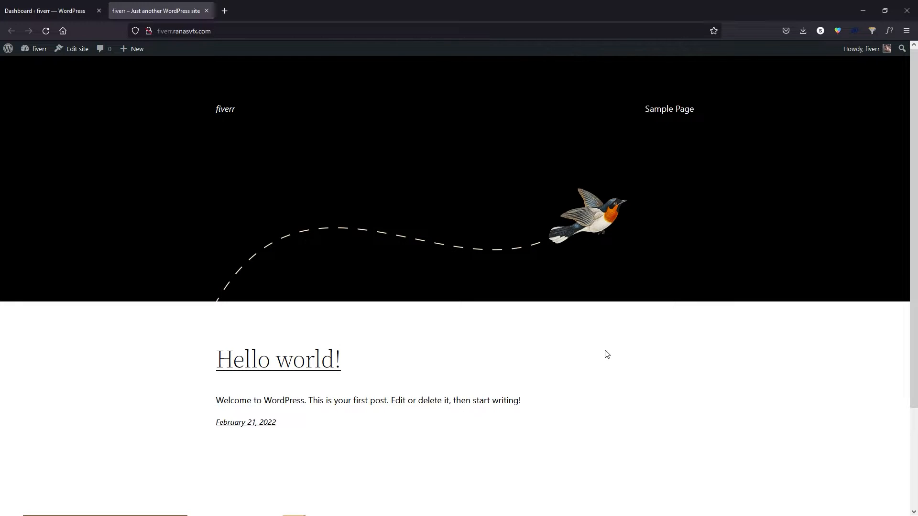
{"action": "left_click", "coordinate": [206, 11]}
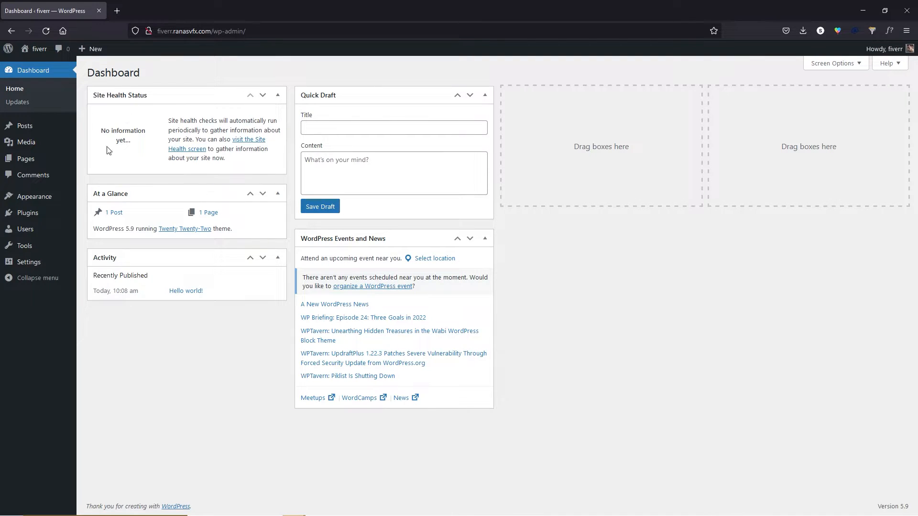
Go to Appearance > Themes > Add New > Upload Theme, then open a blank tab.
{"action": "mouse_move", "coordinate": [51, 203]}
{"action": "left_click", "coordinate": [83, 199]}
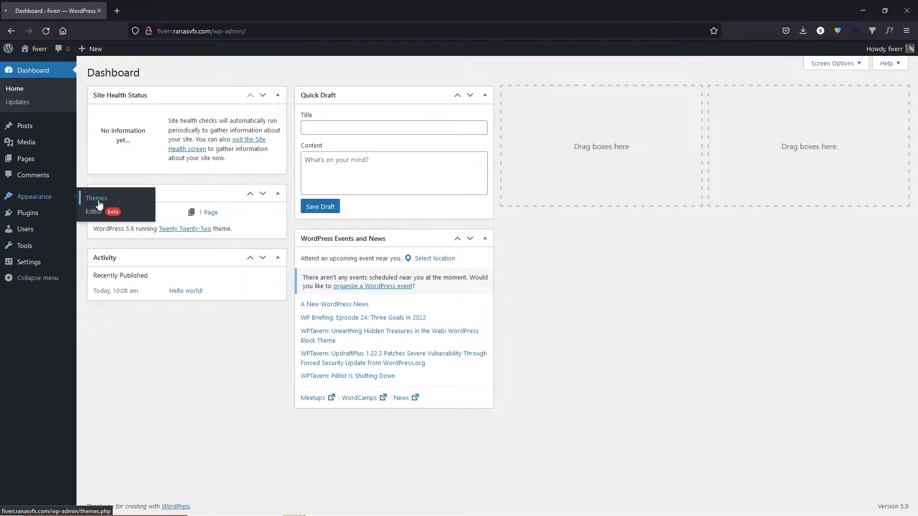
{"action": "left_click", "coordinate": [175, 73]}
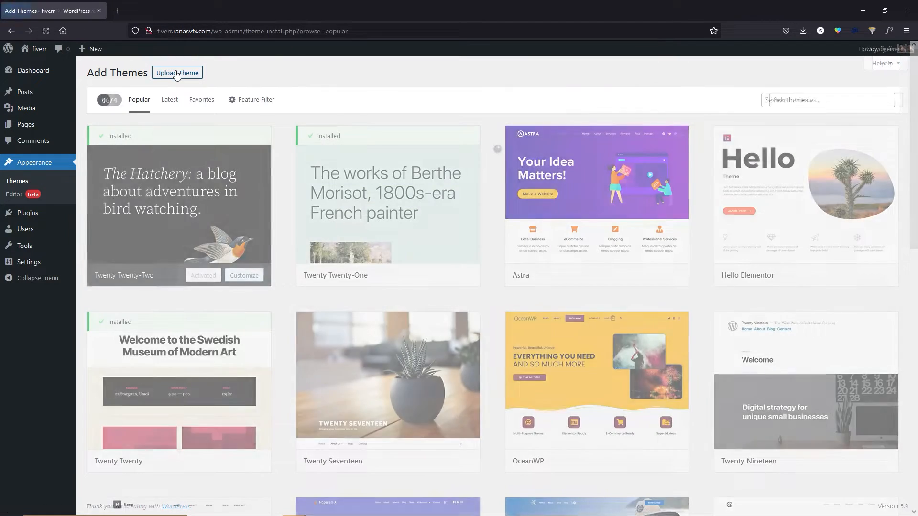
{"action": "left_click", "coordinate": [177, 73]}
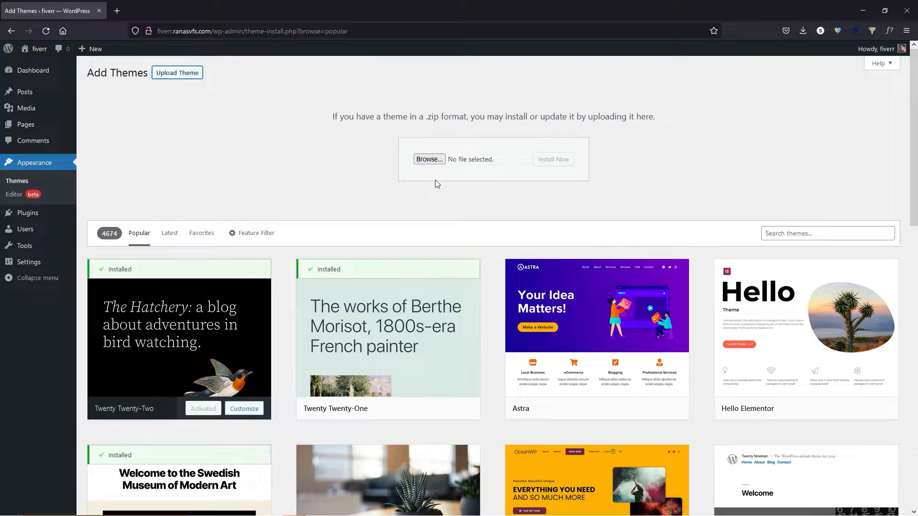
{"action": "left_click", "coordinate": [117, 10]}
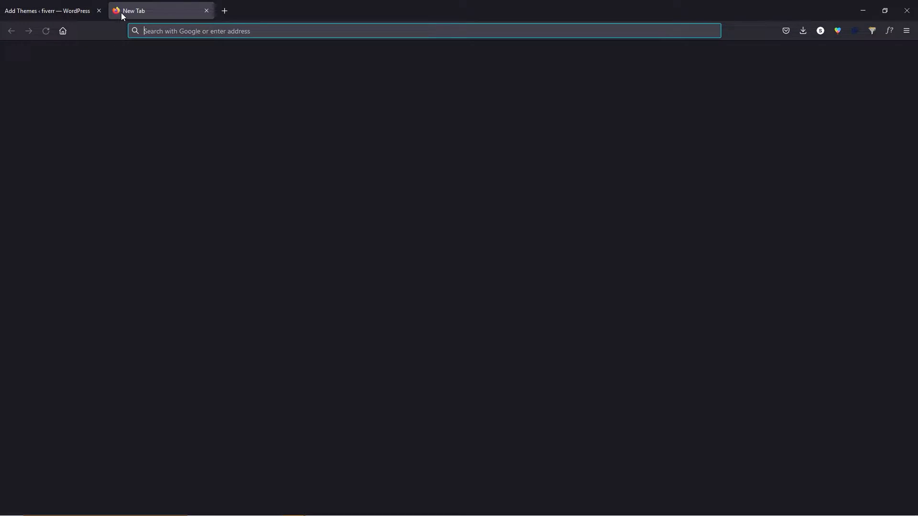
Load the TaskHive theme page at ranasvfx.com/taskhive.
{"action": "type", "text": "ranasvfx.com/taskhive"}
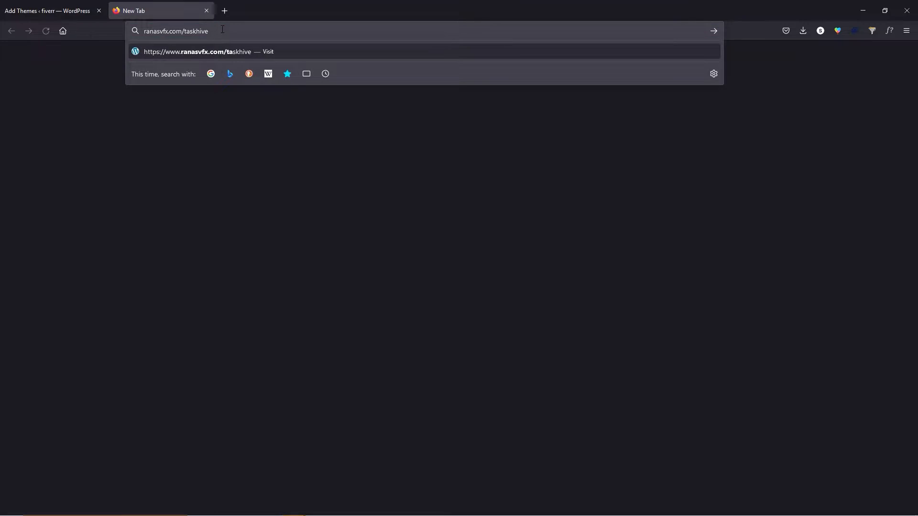
{"action": "key", "text": "Return"}
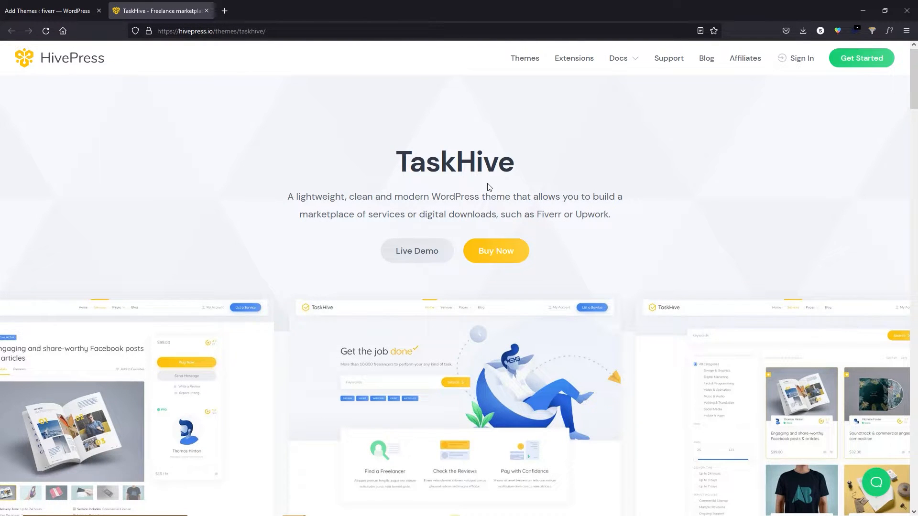
{"action": "left_click_drag", "start_coordinate": [396, 173], "coordinate": [516, 168]}
{"action": "left_click", "coordinate": [520, 170]}
Browse the TaskHive live demo in a new tab, then close it.
{"action": "left_click", "coordinate": [417, 252]}
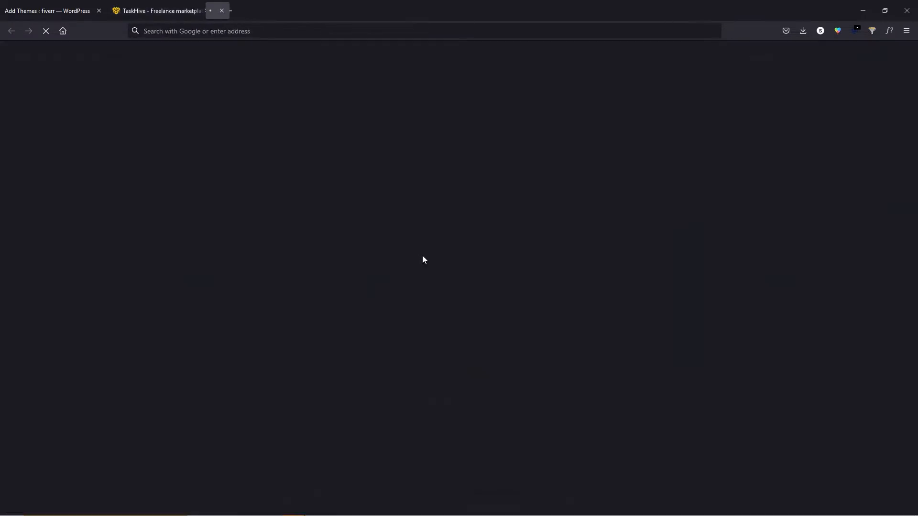
{"action": "scroll", "coordinate": [545, 243], "scroll_direction": "down", "scroll_amount": 2}
{"action": "scroll", "coordinate": [553, 247], "scroll_direction": "down", "scroll_amount": 20}
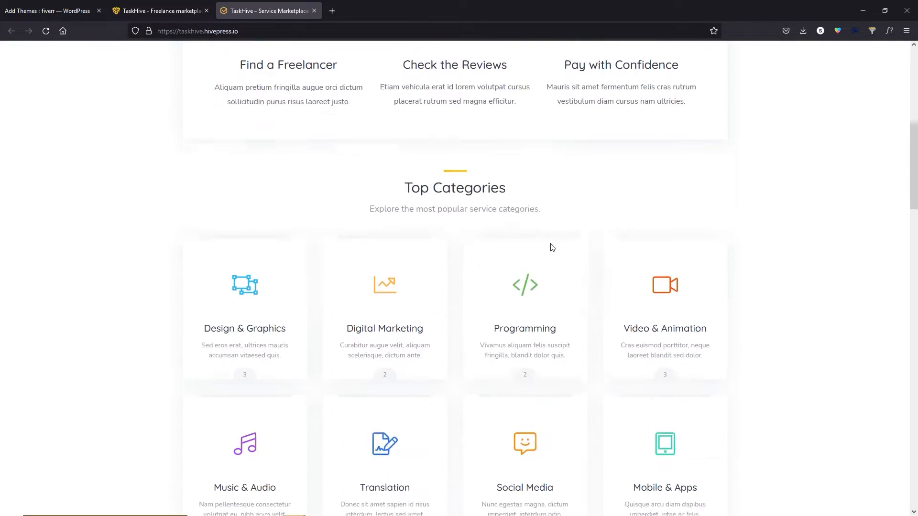
{"action": "scroll", "coordinate": [547, 248], "scroll_direction": "down", "scroll_amount": 15}
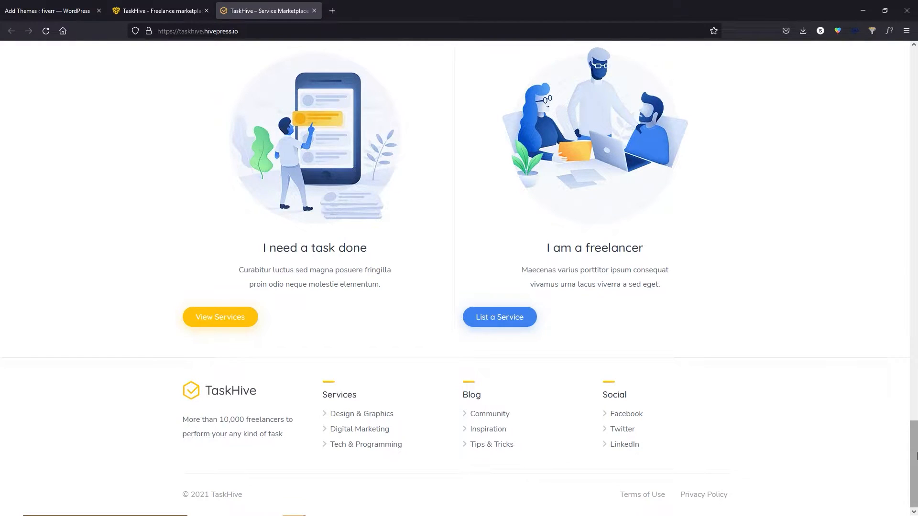
{"action": "left_click_drag", "start_coordinate": [914, 464], "coordinate": [916, 81]}
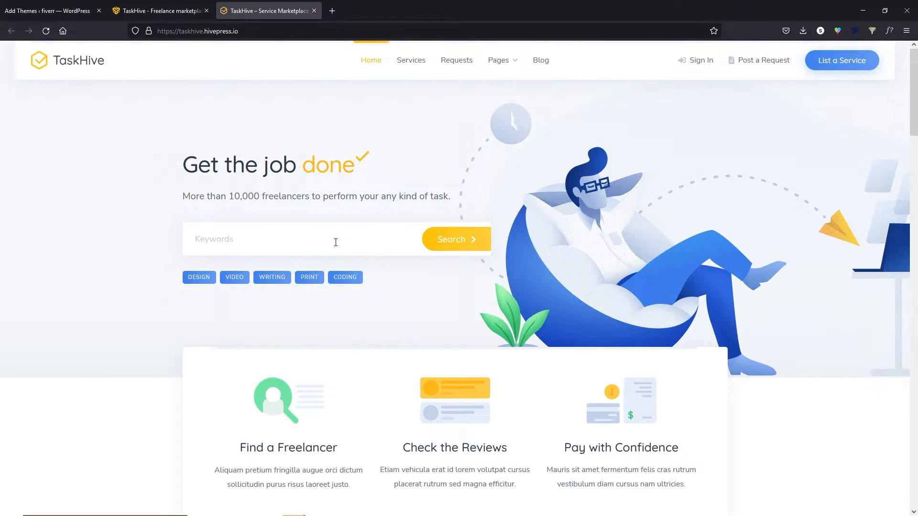
{"action": "left_click", "coordinate": [314, 11]}
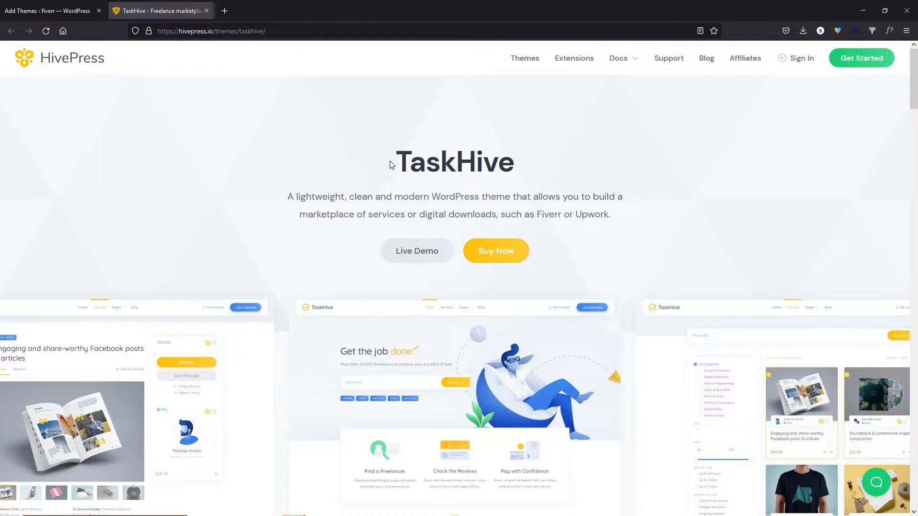
Review the $79 lifetime single-site license with premium support and start the TaskHive purchase.
{"action": "left_click", "coordinate": [505, 260]}
{"action": "left_click_drag", "start_coordinate": [460, 157], "coordinate": [441, 159]}
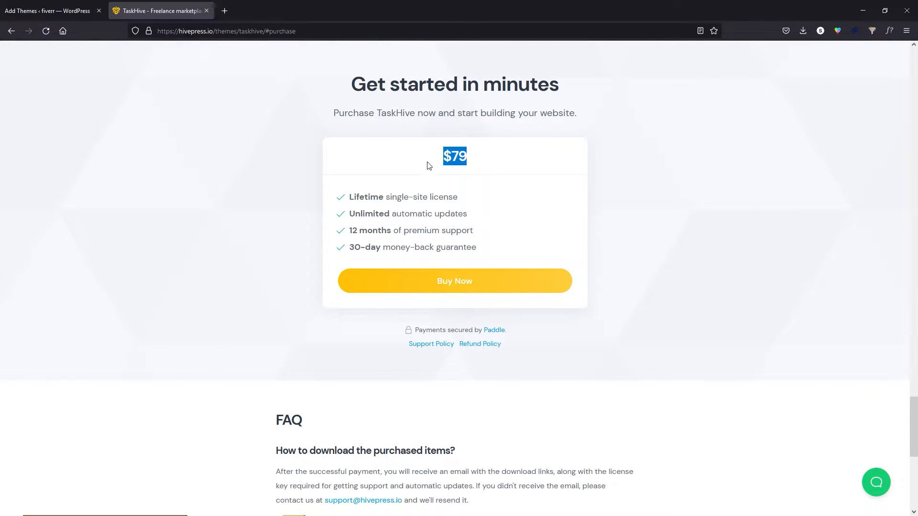
{"action": "left_click_drag", "start_coordinate": [348, 198], "coordinate": [460, 201]}
{"action": "left_click", "coordinate": [437, 199]}
{"action": "left_click_drag", "start_coordinate": [456, 232], "coordinate": [475, 231]}
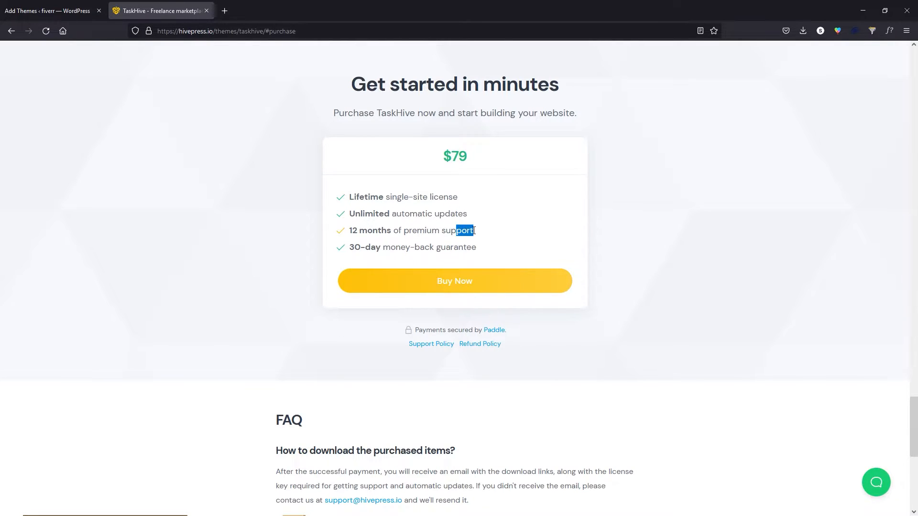
{"action": "left_click", "coordinate": [433, 248]}
{"action": "left_click", "coordinate": [454, 286]}
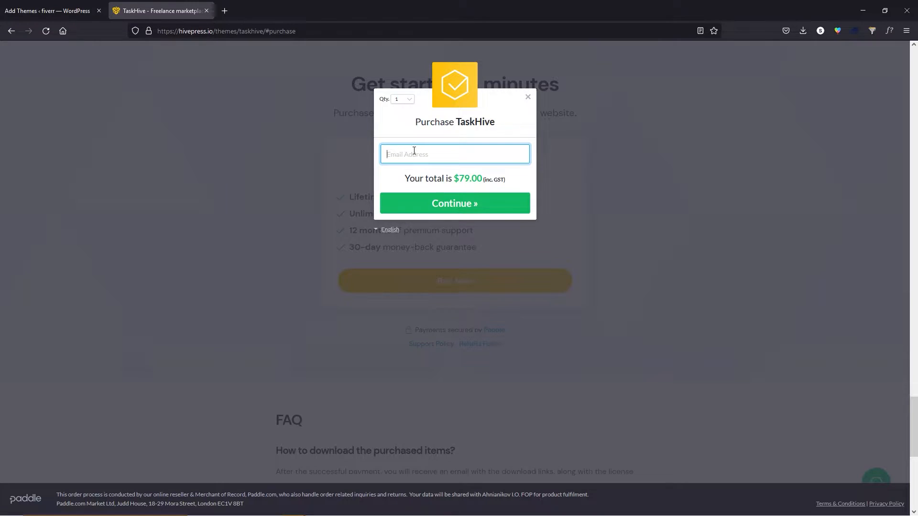
Enter the saved buyer e-mail and the postcode to reach the $79.00 payment options.
{"action": "left_click", "coordinate": [414, 154]}
{"action": "left_click", "coordinate": [414, 167]}
{"action": "left_click", "coordinate": [424, 207]}
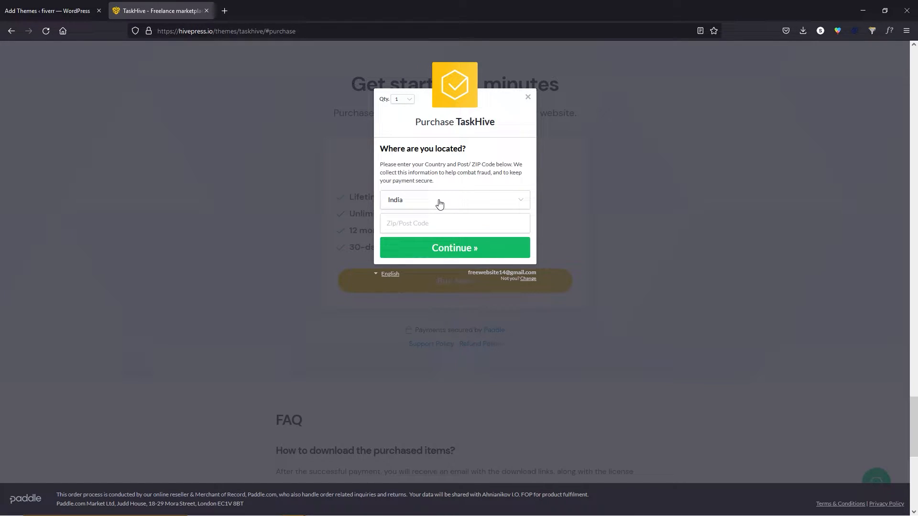
{"action": "left_click", "coordinate": [436, 223]}
{"action": "type", "text": "140413"}
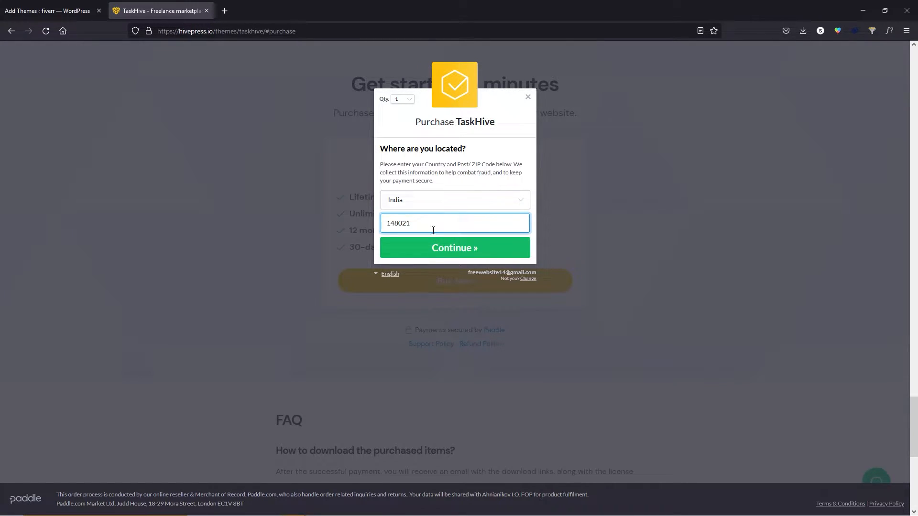
{"action": "left_click", "coordinate": [452, 256]}
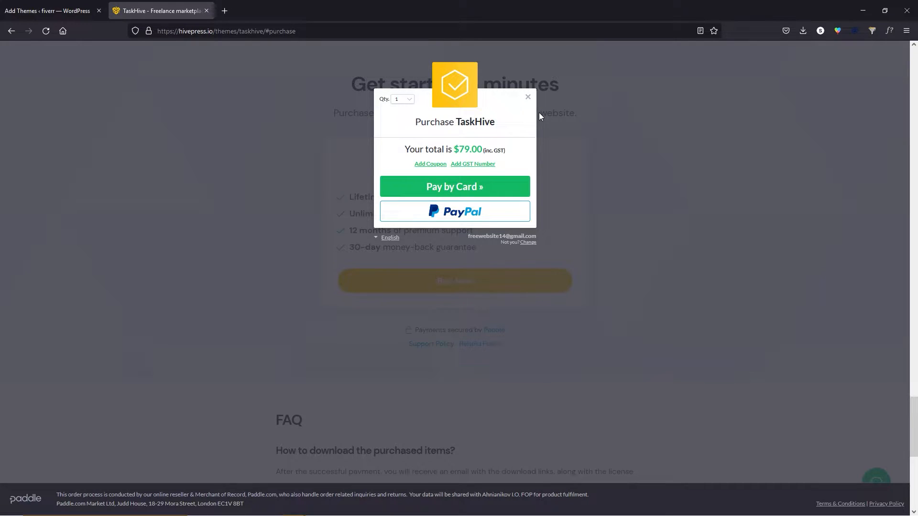
Upload taskhive.zip, install and activate the TaskHive theme, then open its required plugins list.
{"action": "left_click", "coordinate": [207, 11]}
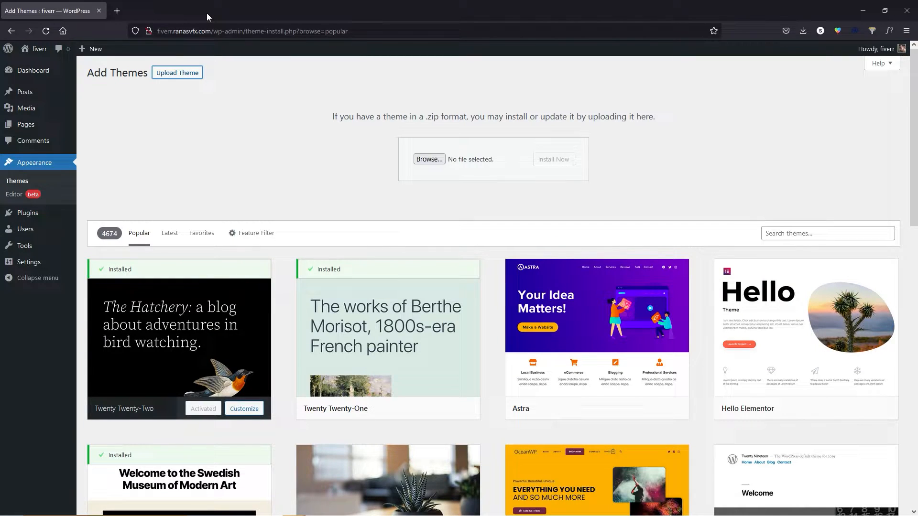
{"action": "left_click_drag", "start_coordinate": [701, 149], "coordinate": [431, 165]}
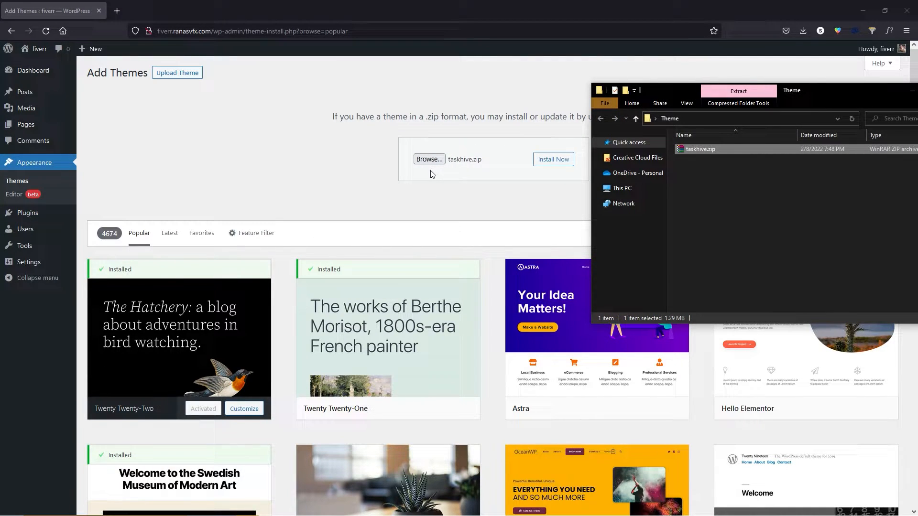
{"action": "left_click", "coordinate": [562, 169]}
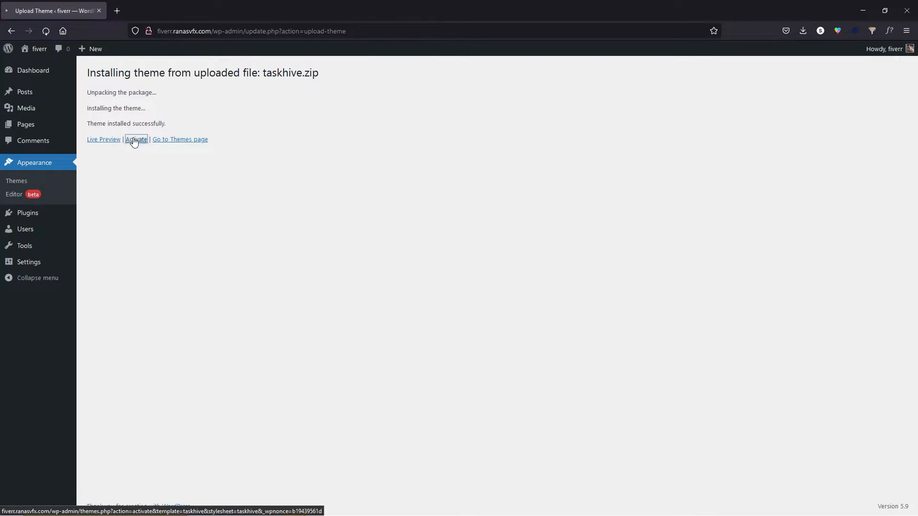
{"action": "left_click", "coordinate": [134, 140]}
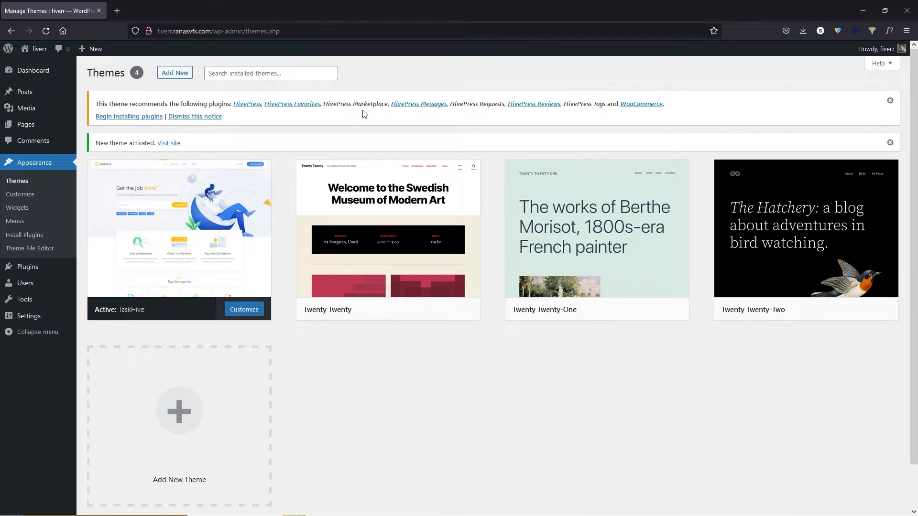
{"action": "left_click", "coordinate": [149, 118]}
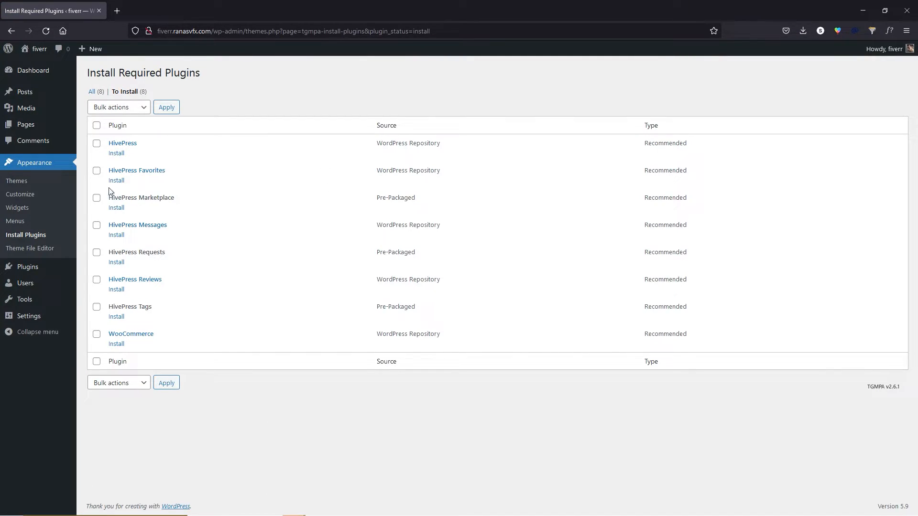
Bulk-install all eight recommended theme plugins.
{"action": "left_click", "coordinate": [97, 125]}
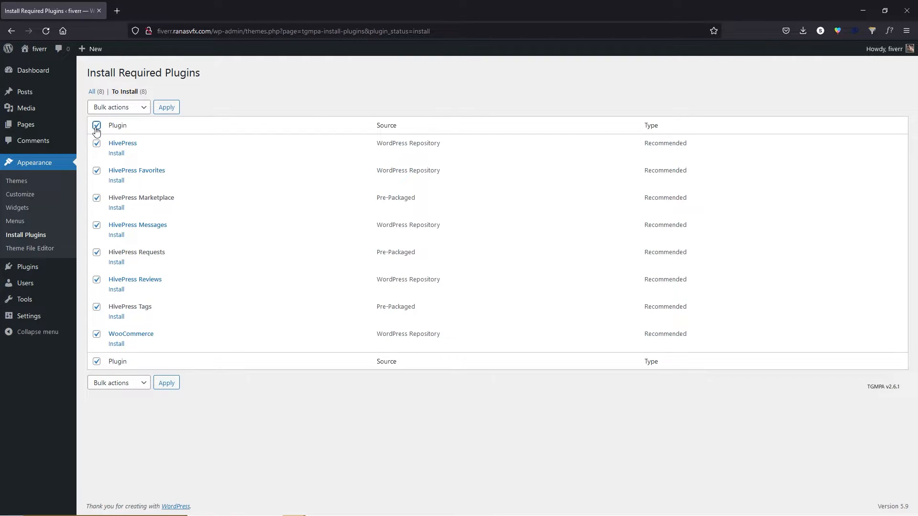
{"action": "left_click", "coordinate": [143, 110]}
{"action": "left_click", "coordinate": [117, 138]}
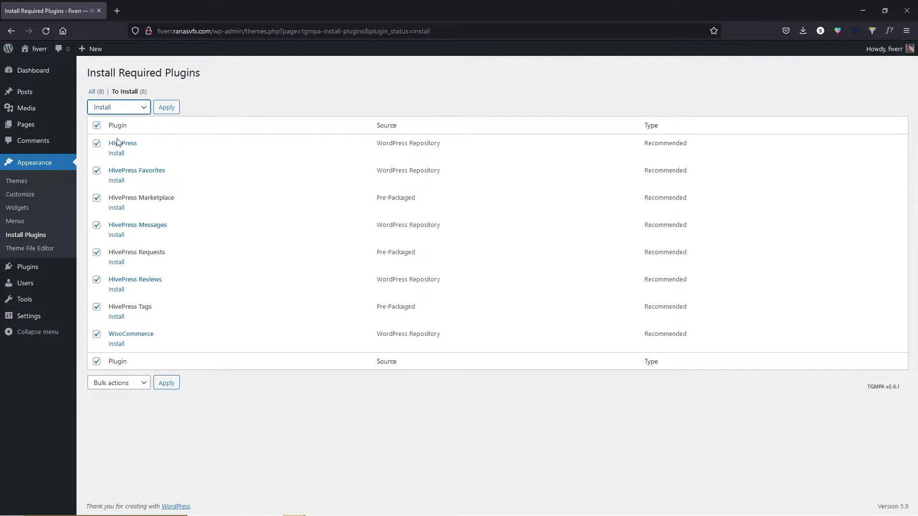
{"action": "left_click", "coordinate": [166, 109]}
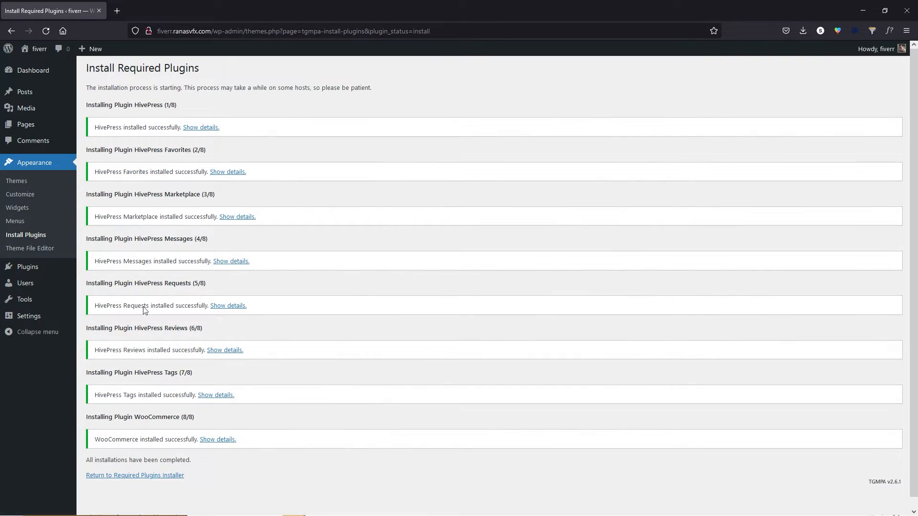
{"action": "left_click", "coordinate": [149, 480]}
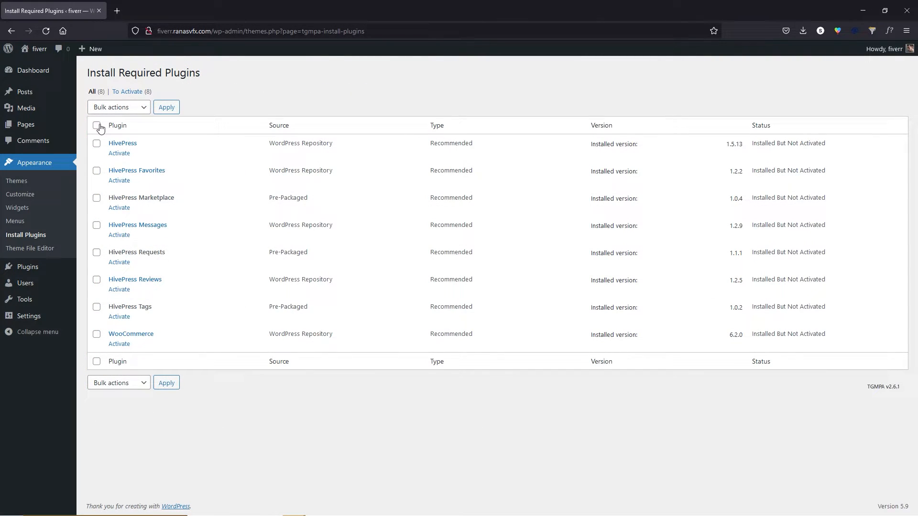
Bulk-activate the eight installed plugins and go to the Dashboard.
{"action": "left_click", "coordinate": [97, 126]}
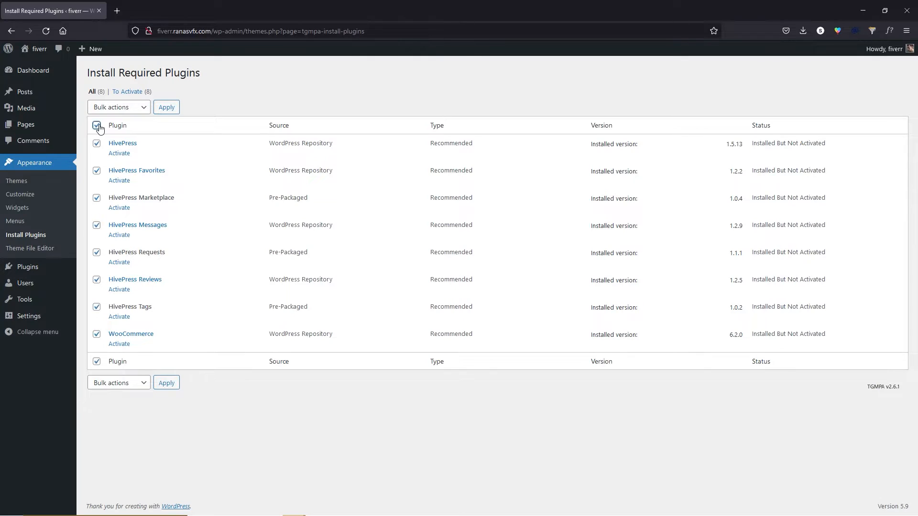
{"action": "left_click", "coordinate": [143, 108]}
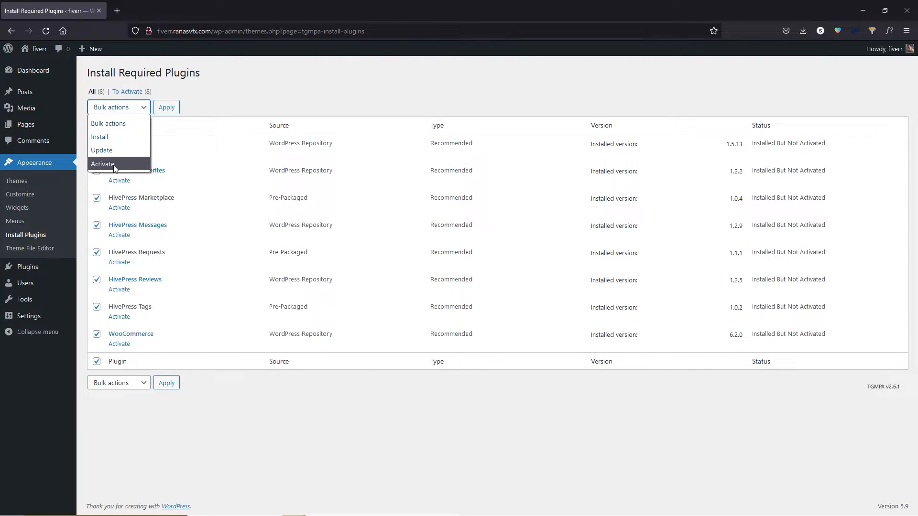
{"action": "left_click", "coordinate": [117, 165]}
{"action": "left_click", "coordinate": [166, 108]}
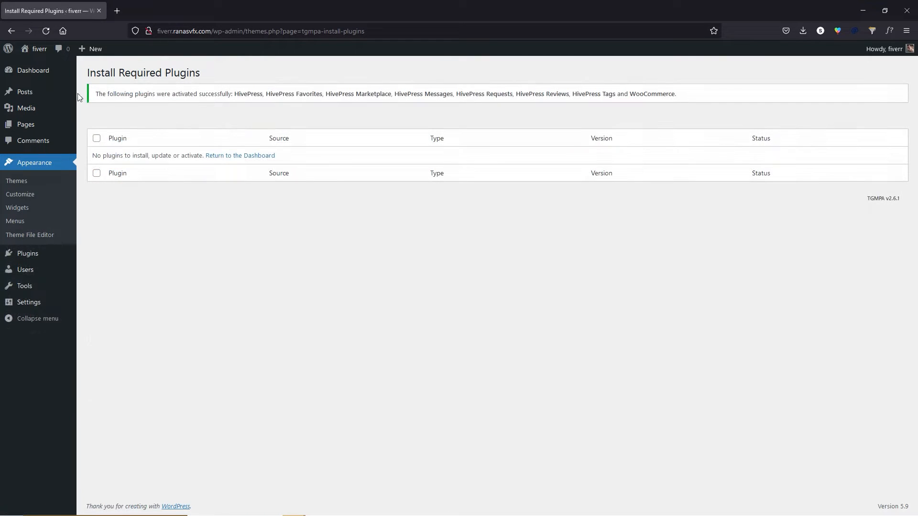
{"action": "left_click", "coordinate": [37, 71]}
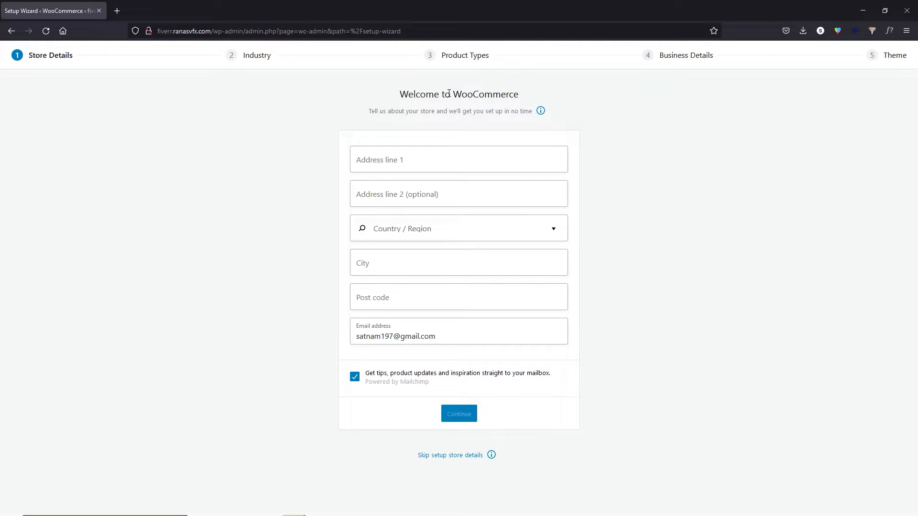
Skip WooCommerce store details, decline usage tracking, dismiss the welcome message, and return to Dashboard.
{"action": "left_click", "coordinate": [459, 459]}
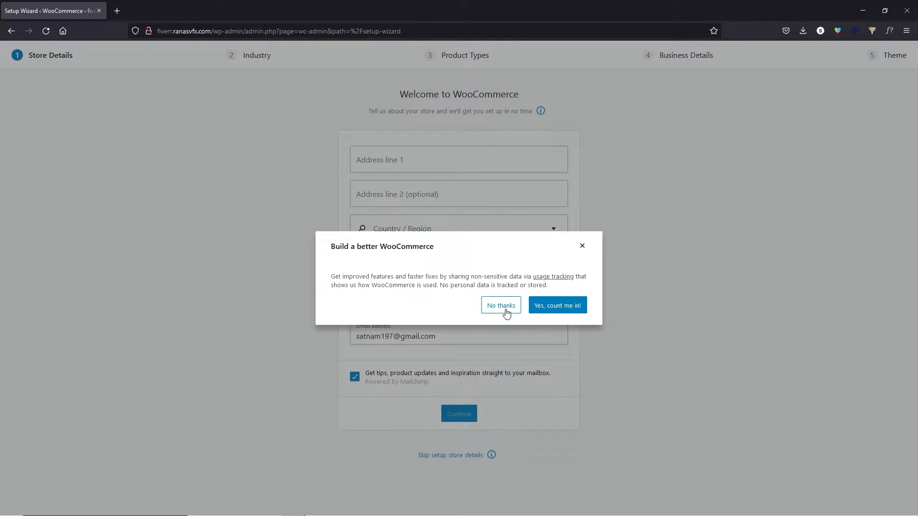
{"action": "left_click", "coordinate": [503, 310]}
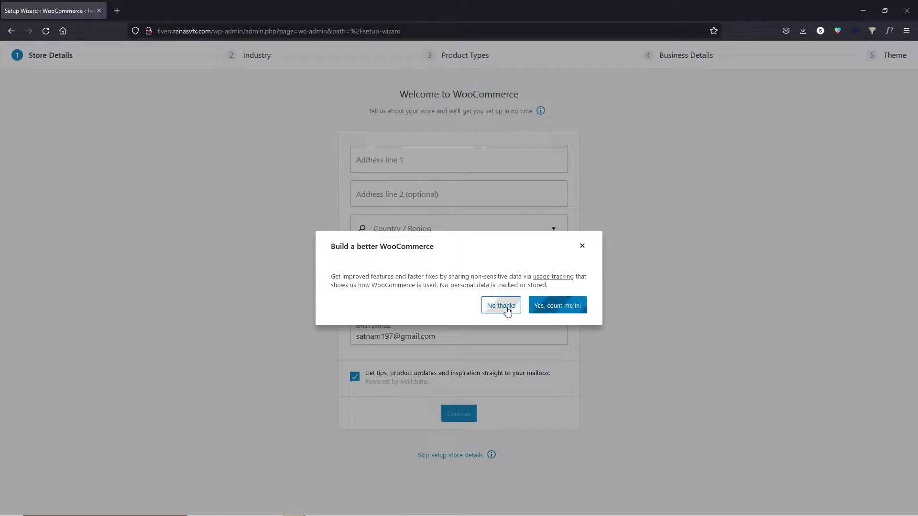
{"action": "left_click", "coordinate": [571, 186]}
{"action": "left_click", "coordinate": [24, 76]}
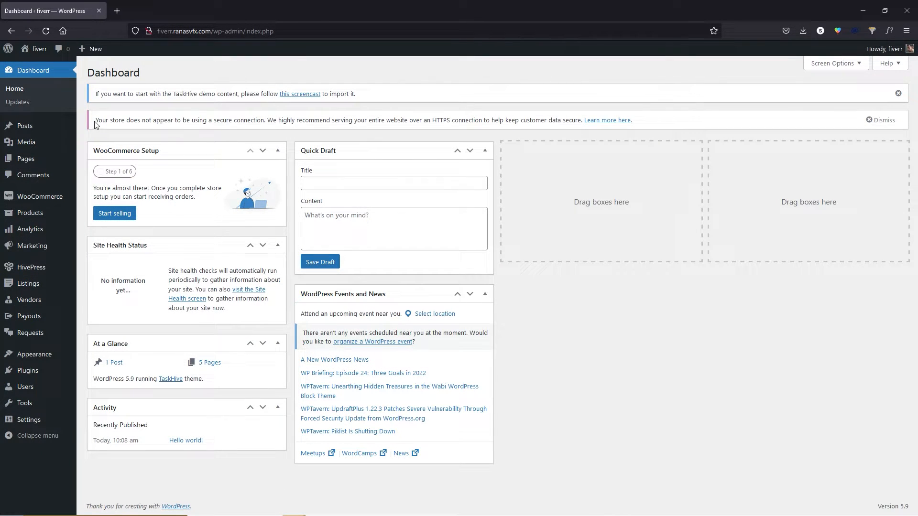
{"action": "left_click_drag", "start_coordinate": [96, 120], "coordinate": [257, 129]}
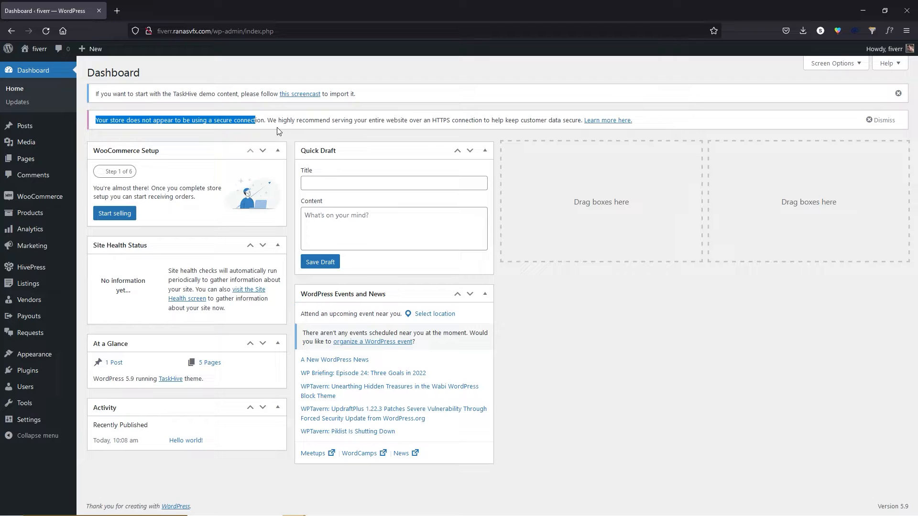
Install and activate One Click Demo Import, found by searching 'demo import', then open Import Demo Data.
{"action": "left_click", "coordinate": [279, 131]}
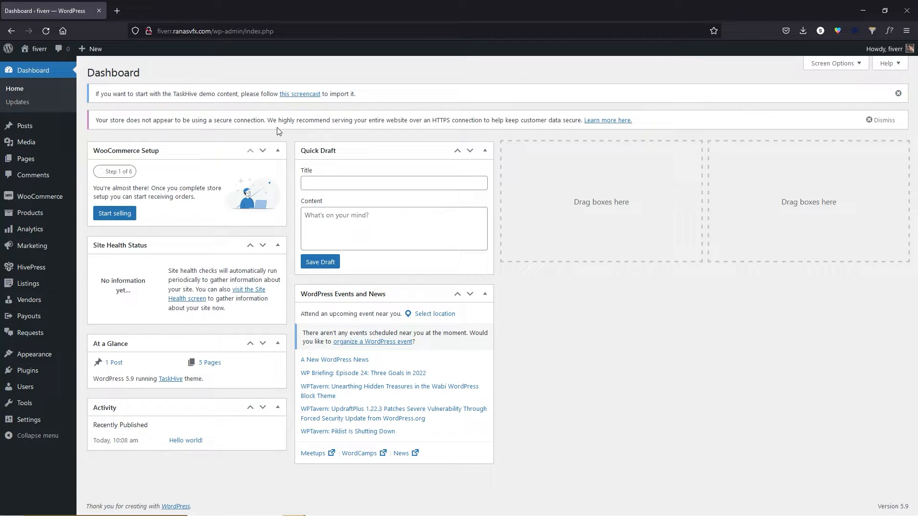
{"action": "mouse_move", "coordinate": [48, 378]}
{"action": "left_click", "coordinate": [98, 385]}
{"action": "left_click", "coordinate": [821, 124]}
{"action": "type", "text": "demo import"}
{"action": "left_click", "coordinate": [314, 181]}
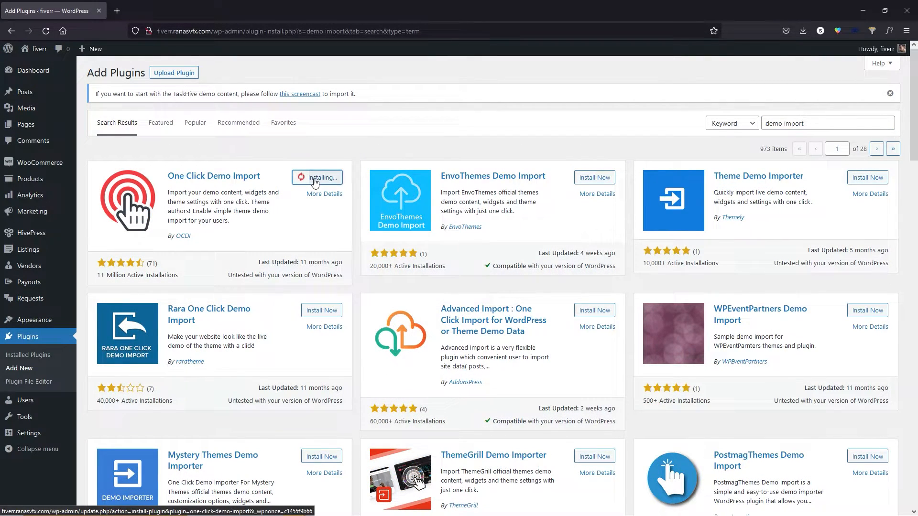
{"action": "left_click", "coordinate": [332, 181]}
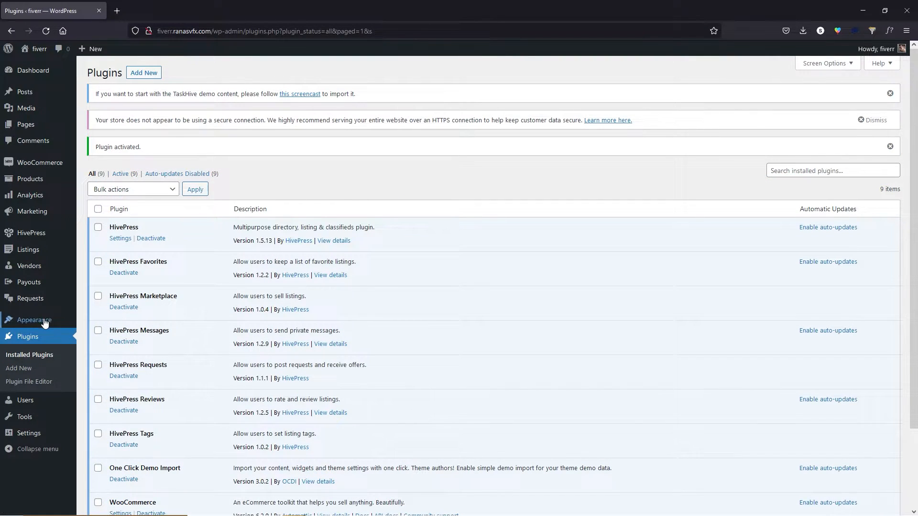
{"action": "mouse_move", "coordinate": [45, 323]}
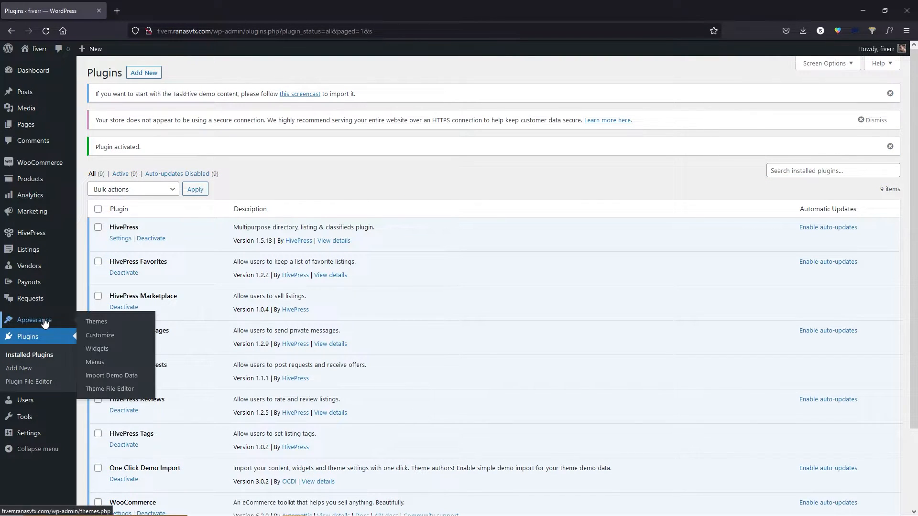
{"action": "left_click", "coordinate": [117, 377]}
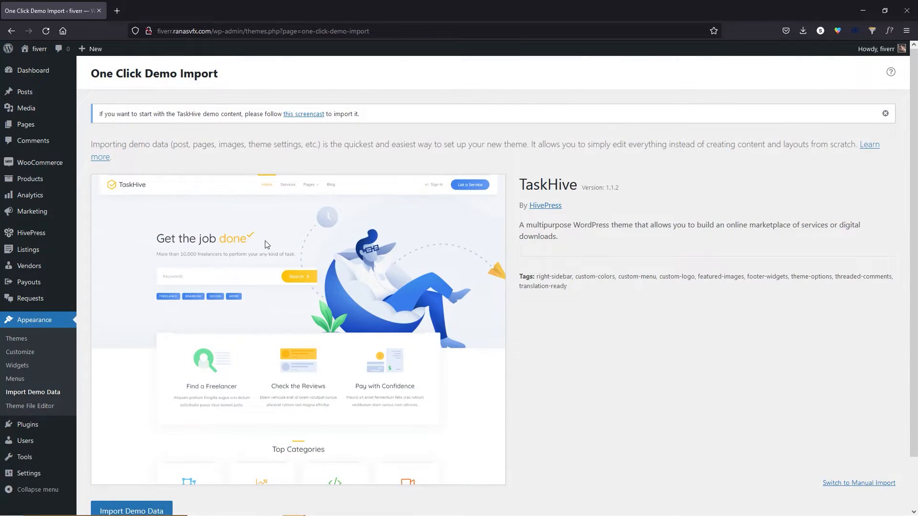
{"action": "scroll", "coordinate": [267, 242], "scroll_direction": "down", "scroll_amount": 1}
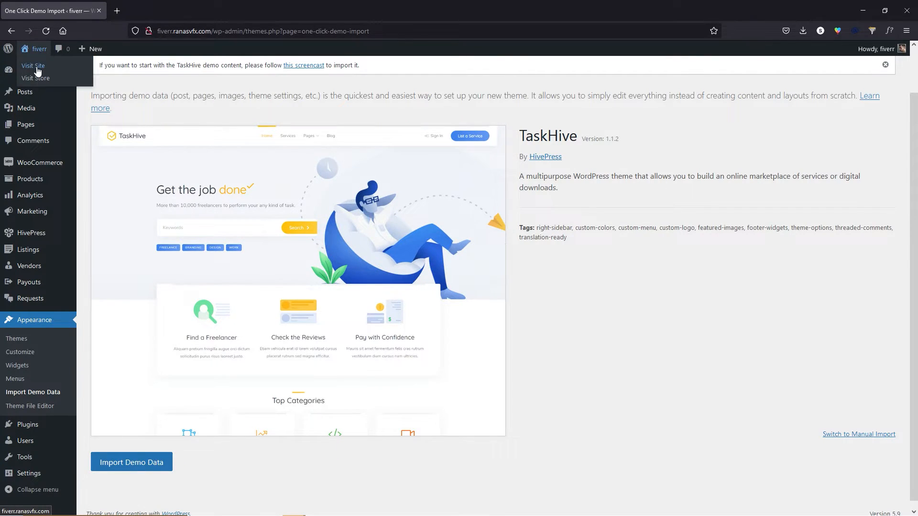
{"action": "left_click", "coordinate": [38, 69]}
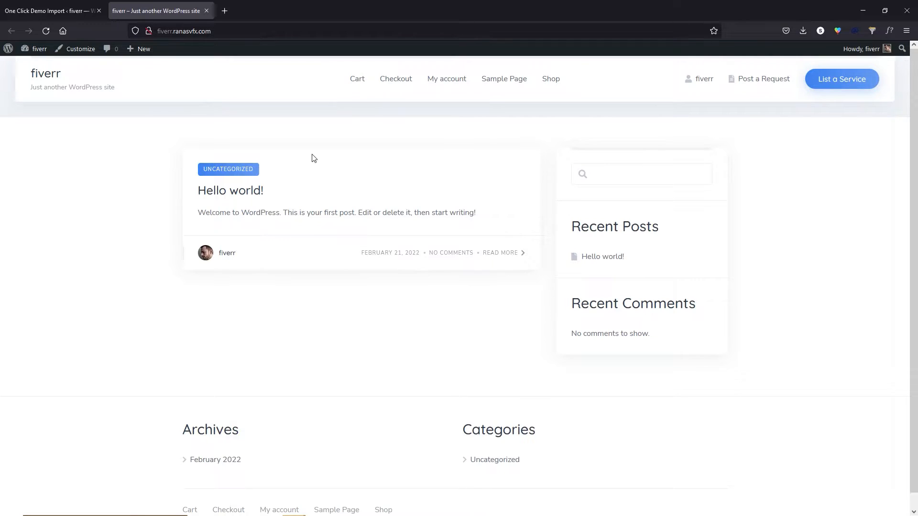
{"action": "scroll", "coordinate": [517, 129], "scroll_direction": "down", "scroll_amount": 1}
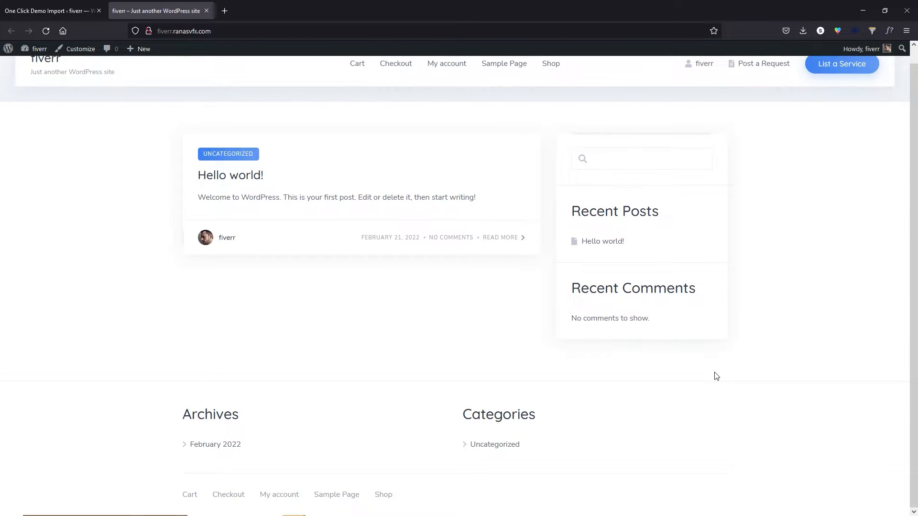
{"action": "scroll", "coordinate": [716, 377], "scroll_direction": "up", "scroll_amount": 1}
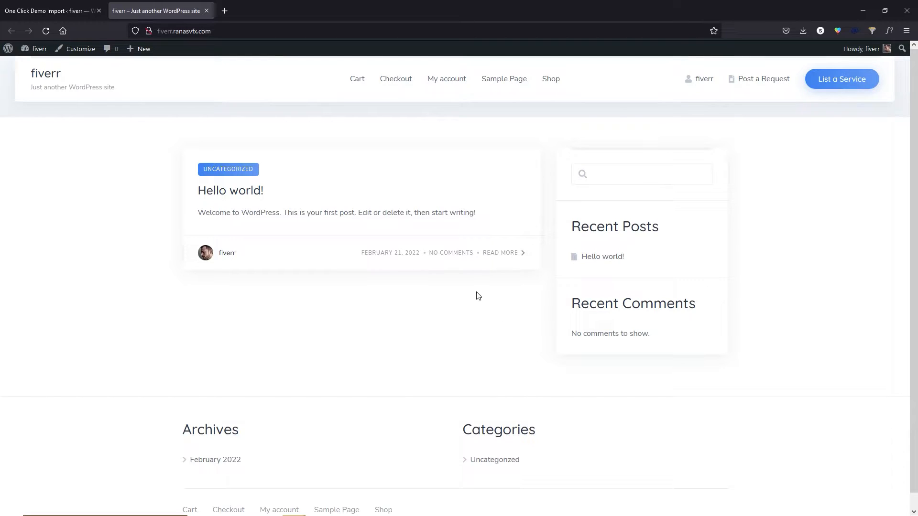
{"action": "left_click", "coordinate": [206, 11]}
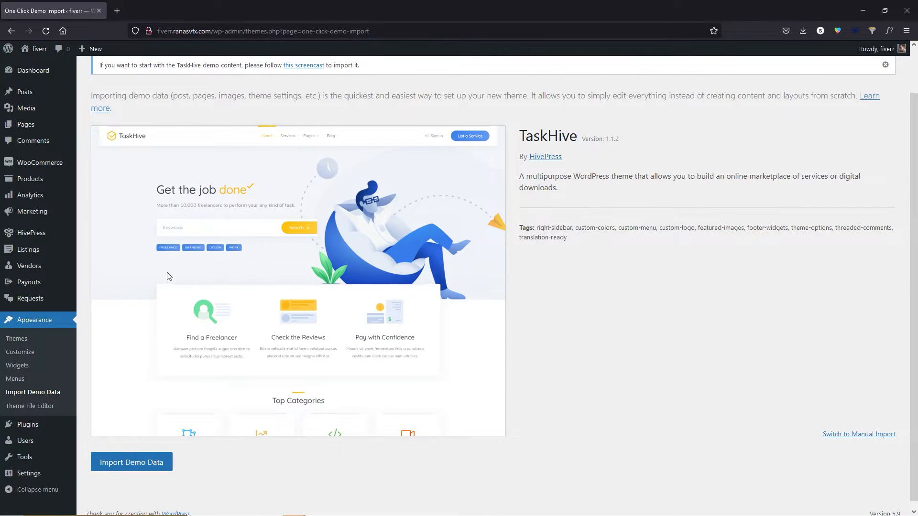
{"action": "left_click", "coordinate": [132, 463]}
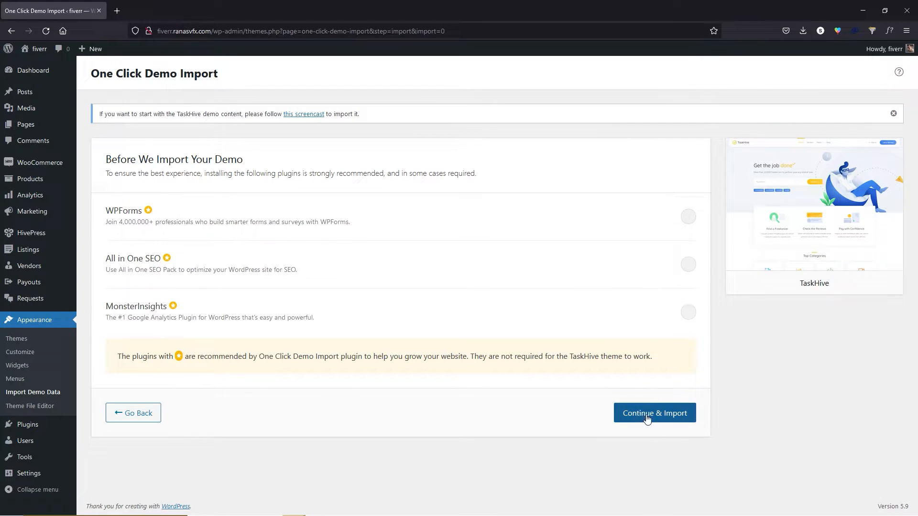
Import the TaskHive demo without extra plugins, preview the resulting site, and go back to the Dashboard.
{"action": "left_click", "coordinate": [672, 415]}
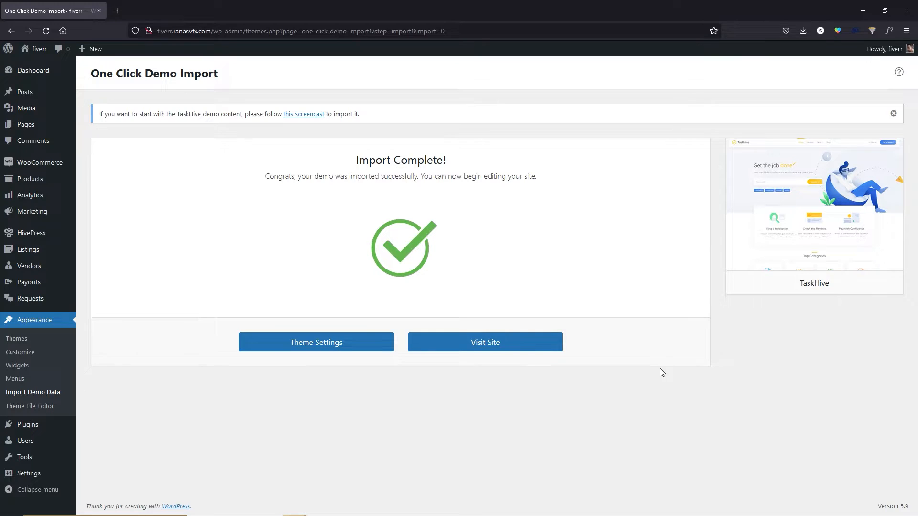
{"action": "left_click", "coordinate": [513, 349]}
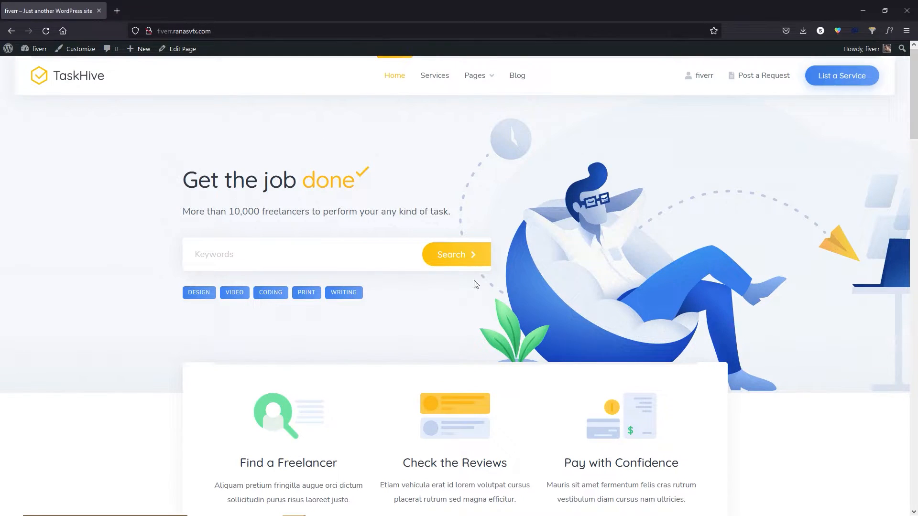
{"action": "scroll", "coordinate": [471, 272], "scroll_direction": "down", "scroll_amount": 10}
{"action": "scroll", "coordinate": [467, 317], "scroll_direction": "down", "scroll_amount": 13}
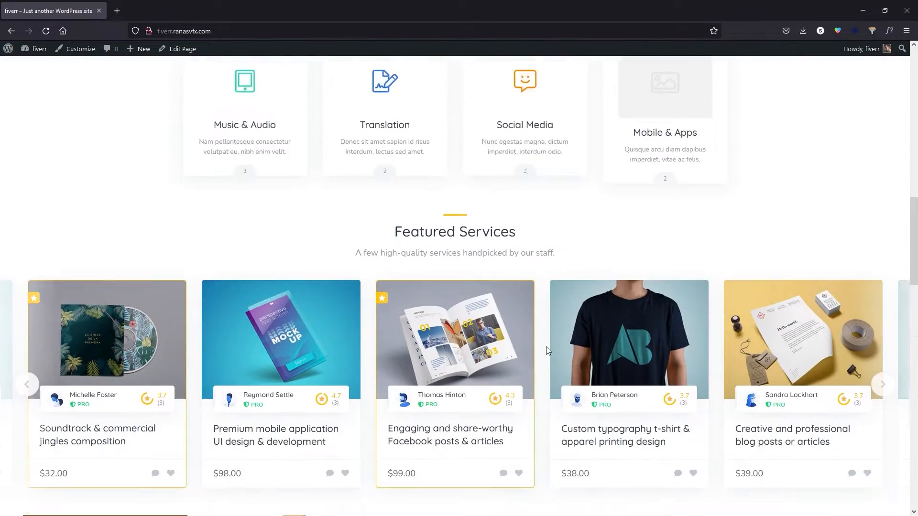
{"action": "scroll", "coordinate": [563, 372], "scroll_direction": "down", "scroll_amount": 13}
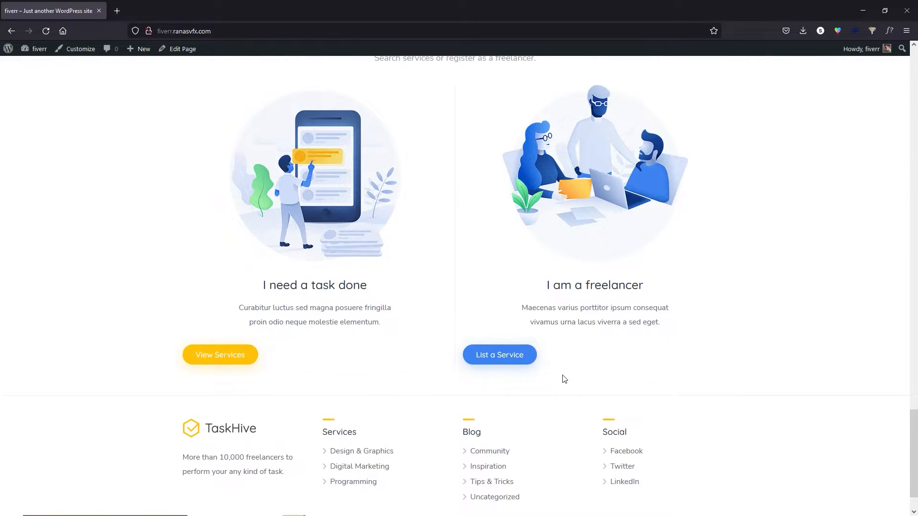
{"action": "key", "text": "Home"}
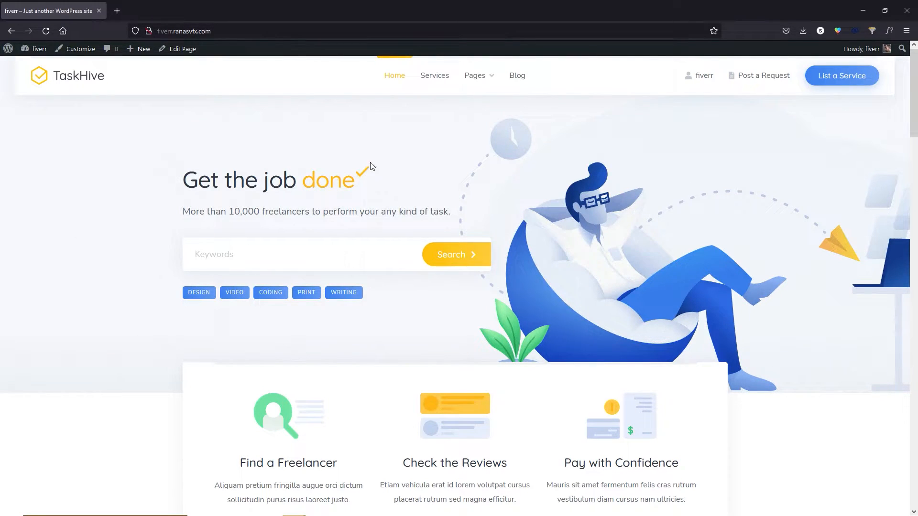
{"action": "mouse_move", "coordinate": [36, 53]}
{"action": "left_click", "coordinate": [34, 71]}
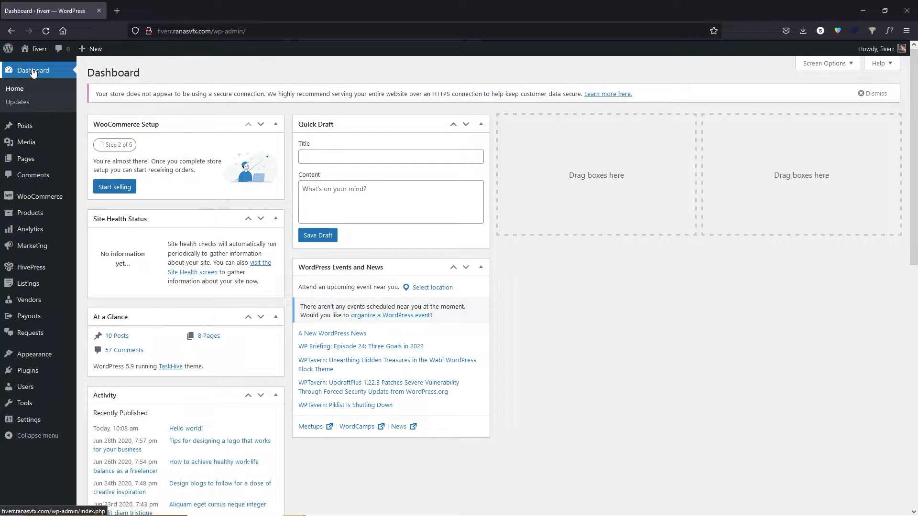
In General settings, clear the tagline, let anyone register, and save.
{"action": "mouse_move", "coordinate": [29, 423]}
{"action": "left_click", "coordinate": [87, 414]}
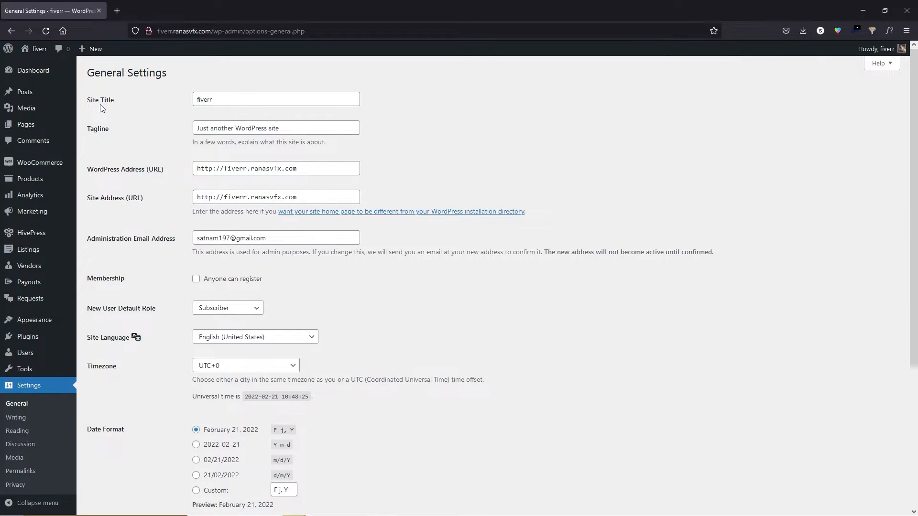
{"action": "triple_click", "coordinate": [239, 127]}
{"action": "type", "text": "Hire an Experts"}
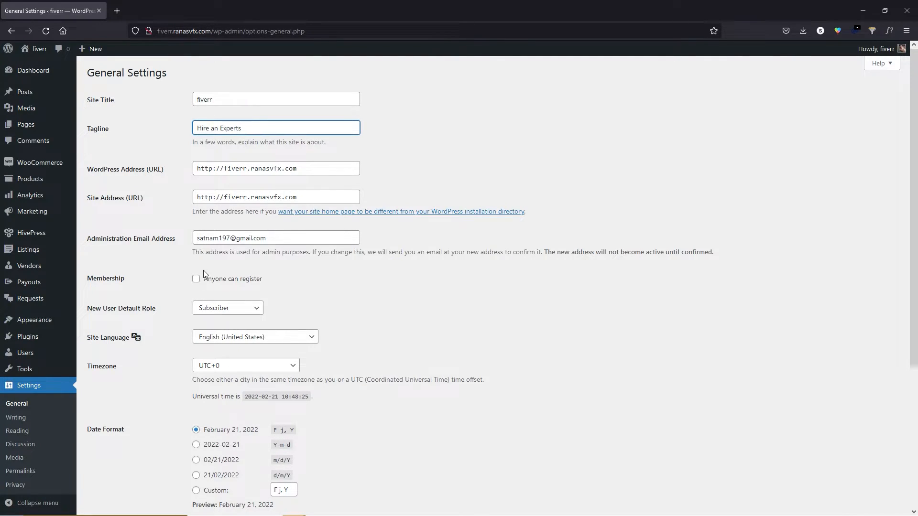
{"action": "left_click", "coordinate": [196, 279]}
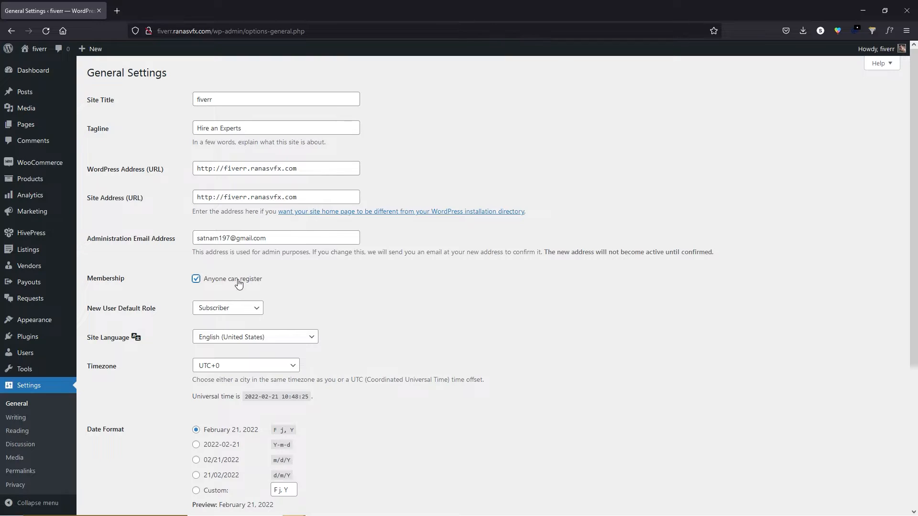
{"action": "scroll", "coordinate": [179, 283], "scroll_direction": "down", "scroll_amount": 4}
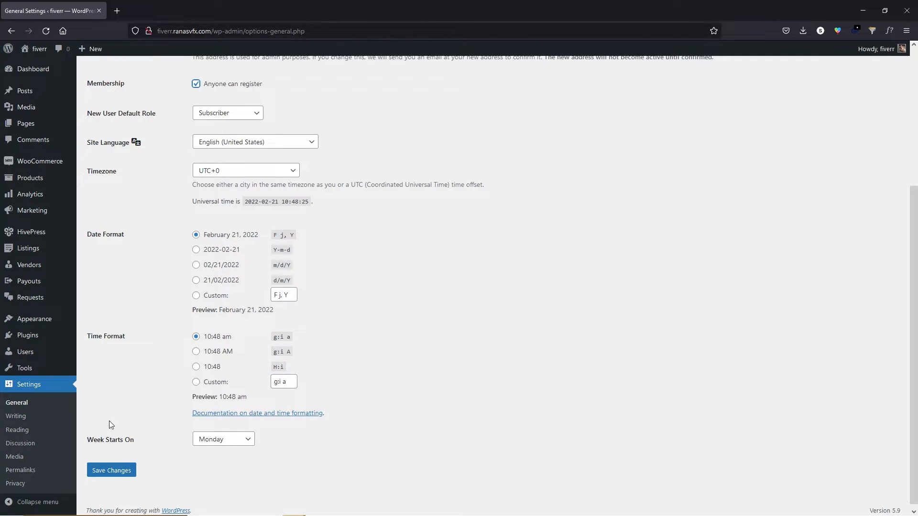
{"action": "left_click", "coordinate": [111, 471]}
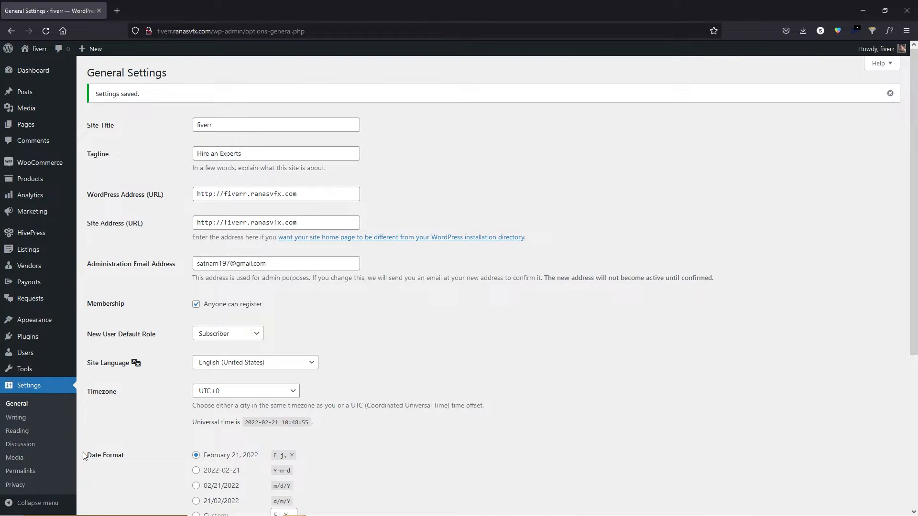
Set permalinks to Post name and save, then go to Privacy settings.
{"action": "left_click", "coordinate": [20, 471]}
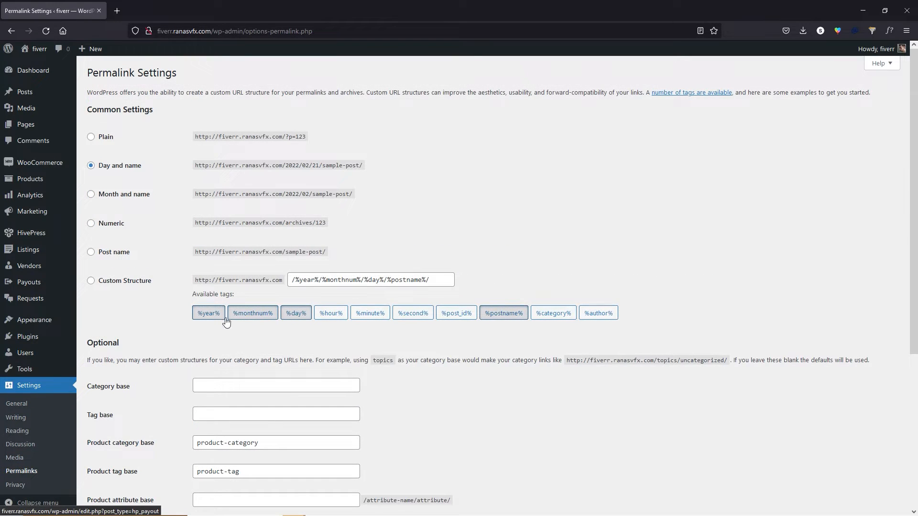
{"action": "left_click", "coordinate": [116, 252]}
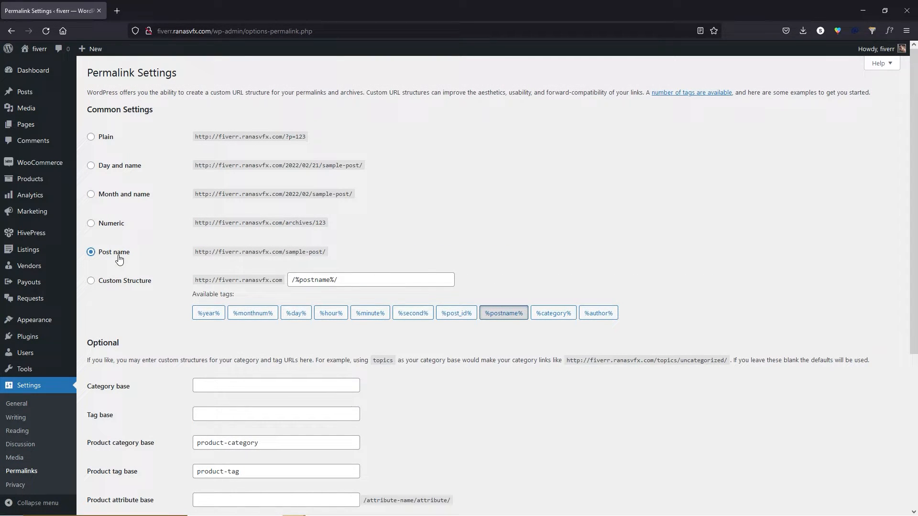
{"action": "scroll", "coordinate": [150, 253], "scroll_direction": "down", "scroll_amount": 5}
{"action": "left_click", "coordinate": [115, 499]}
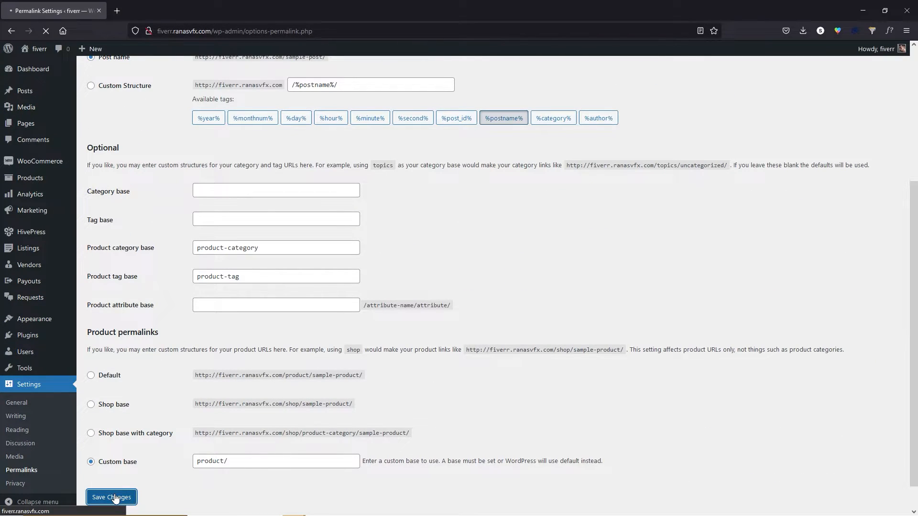
{"action": "left_click", "coordinate": [23, 490]}
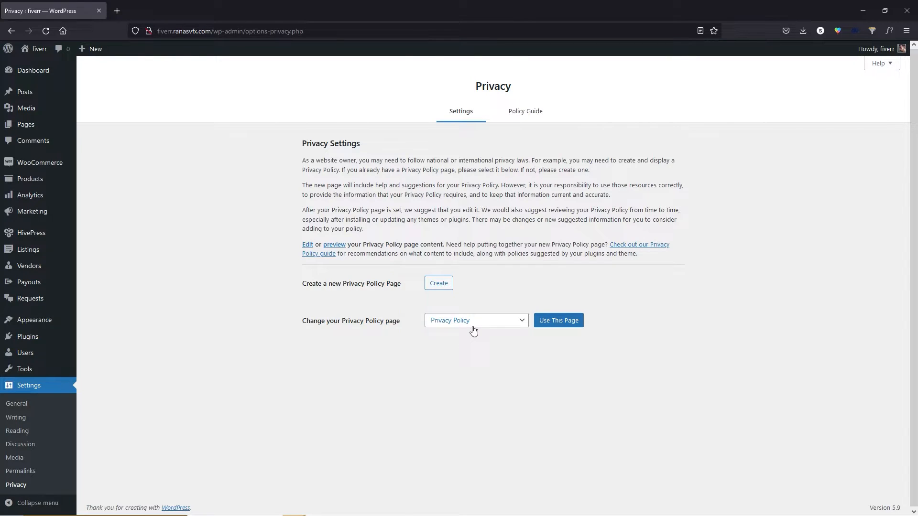
{"action": "mouse_move", "coordinate": [42, 128]}
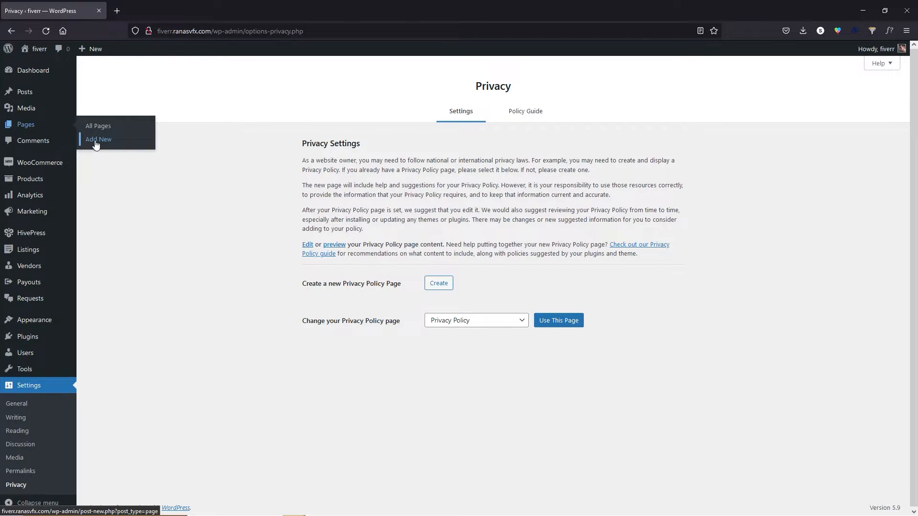
{"action": "right_click", "coordinate": [107, 142]}
{"action": "left_click", "coordinate": [124, 151]}
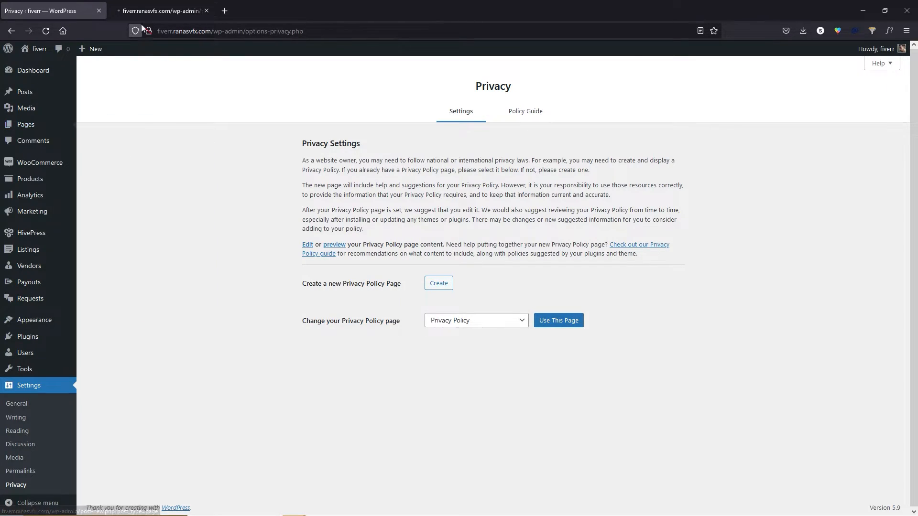
{"action": "left_click", "coordinate": [160, 10]}
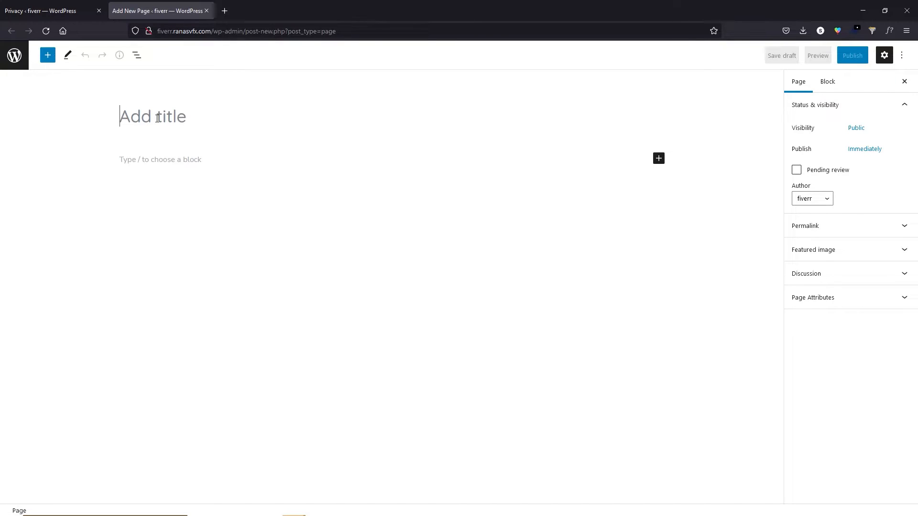
{"action": "left_click", "coordinate": [156, 160]}
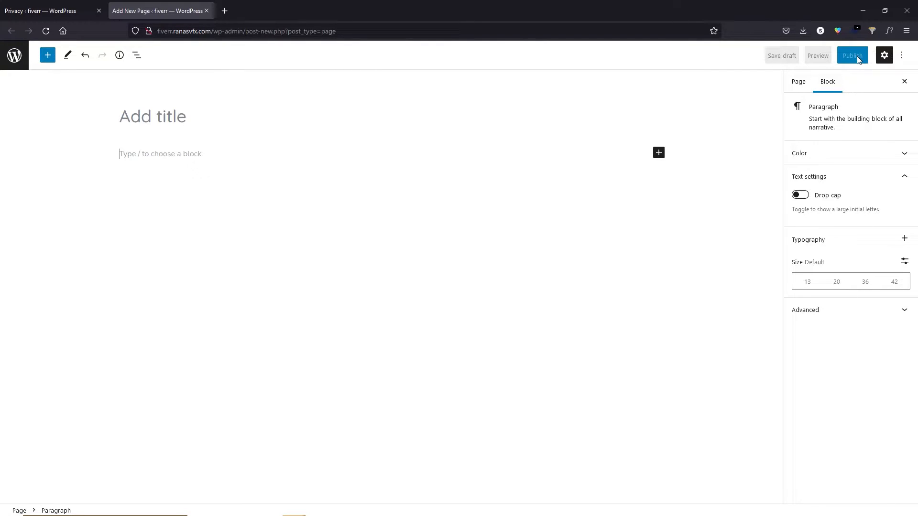
{"action": "left_click", "coordinate": [210, 13]}
{"action": "left_click", "coordinate": [466, 300]}
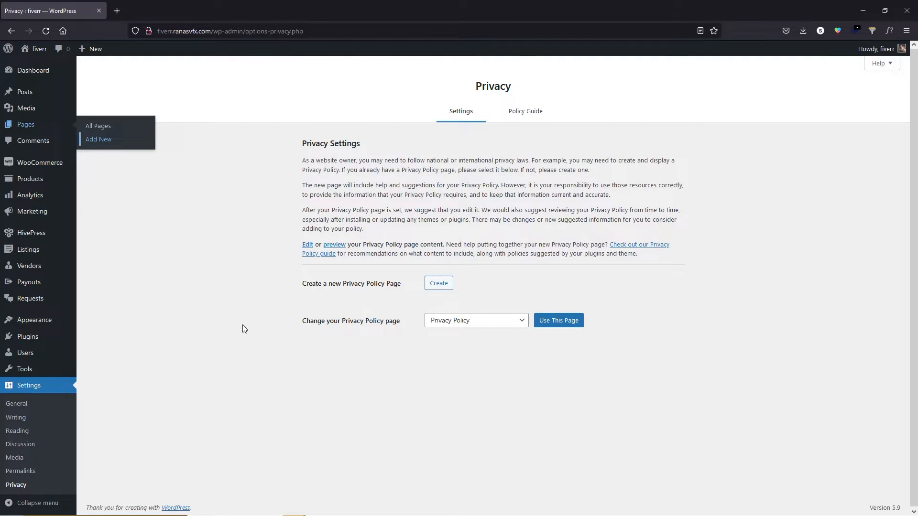
{"action": "left_click", "coordinate": [46, 32]}
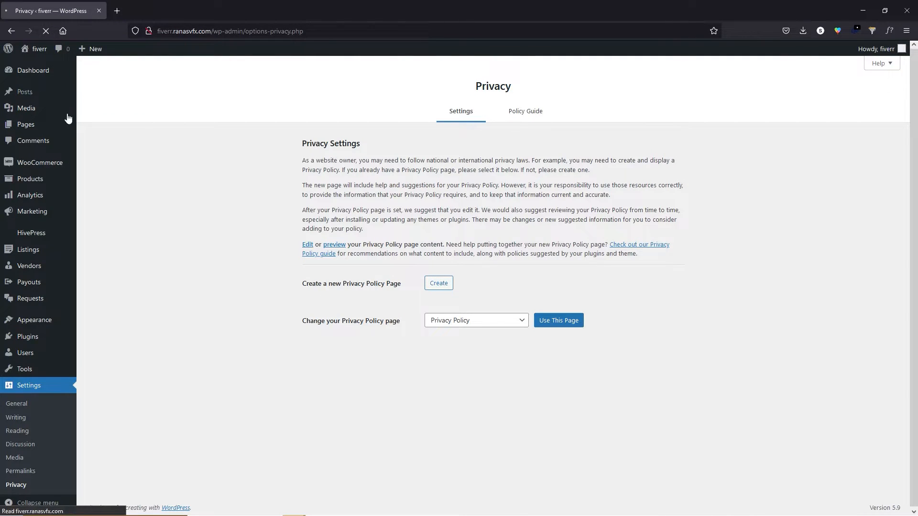
{"action": "left_click", "coordinate": [486, 321]}
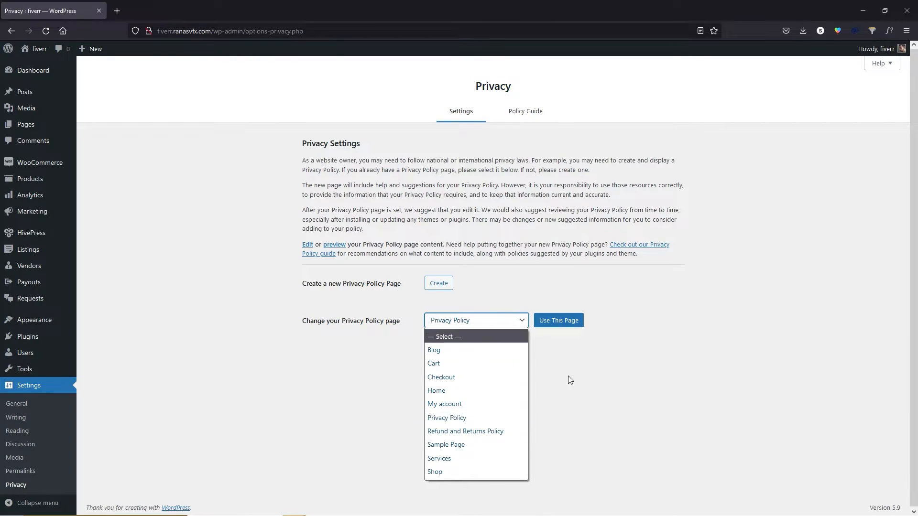
{"action": "left_click", "coordinate": [549, 335]}
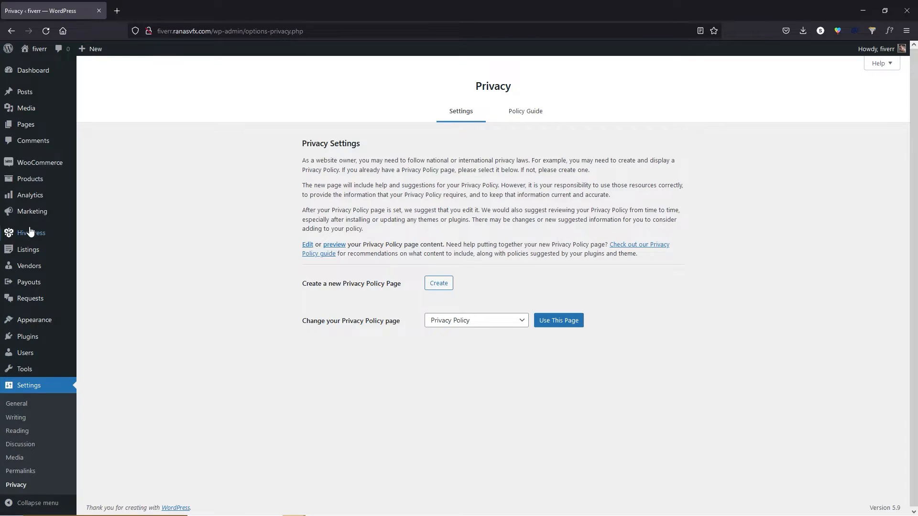
{"action": "mouse_move", "coordinate": [31, 233]}
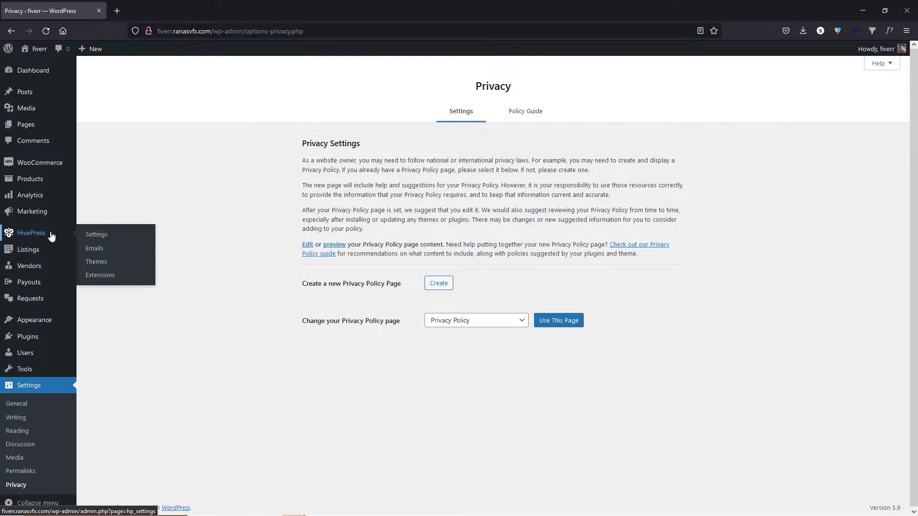
Open HivePress Settings and scroll through the Listings tab options.
{"action": "left_click", "coordinate": [100, 235]}
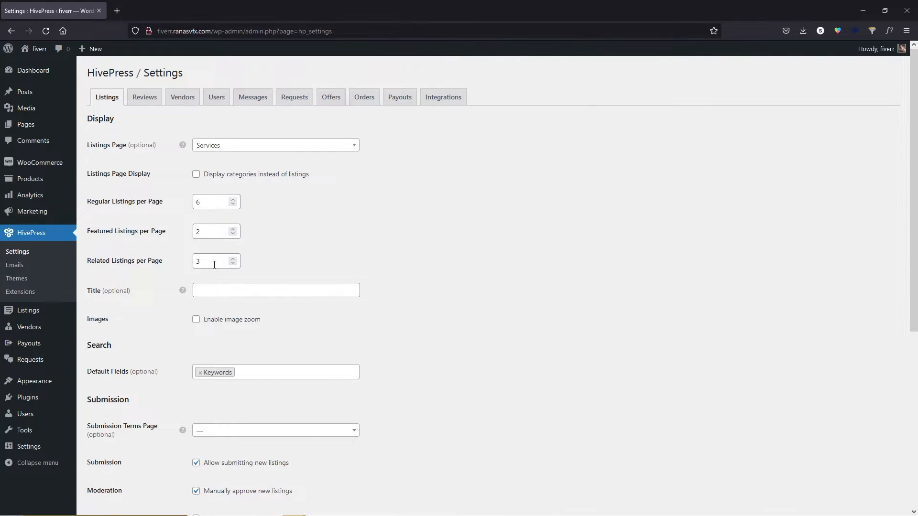
{"action": "scroll", "coordinate": [214, 265], "scroll_direction": "down", "scroll_amount": 2}
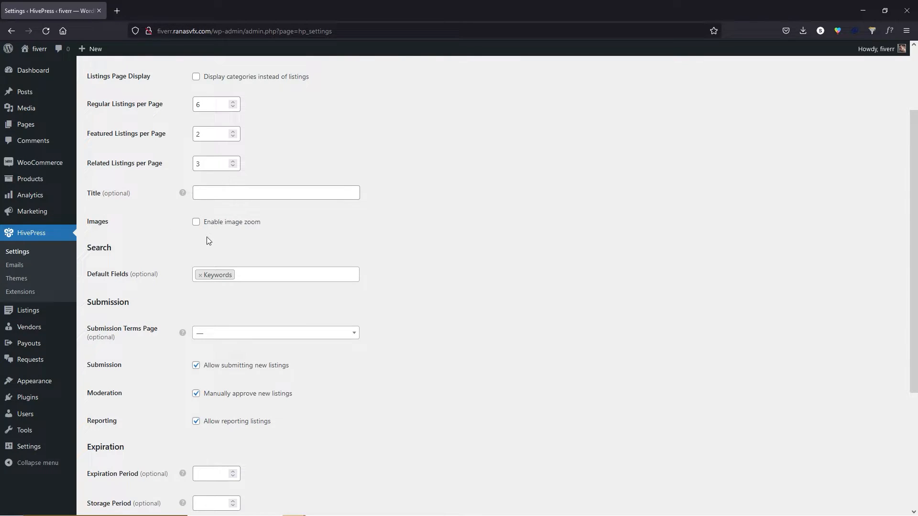
{"action": "scroll", "coordinate": [208, 236], "scroll_direction": "down", "scroll_amount": 1}
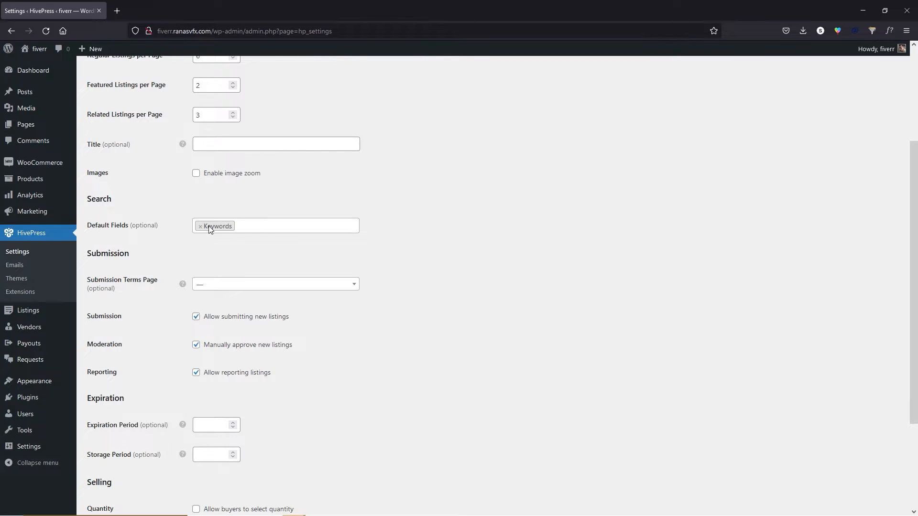
{"action": "scroll", "coordinate": [133, 247], "scroll_direction": "down", "scroll_amount": 1}
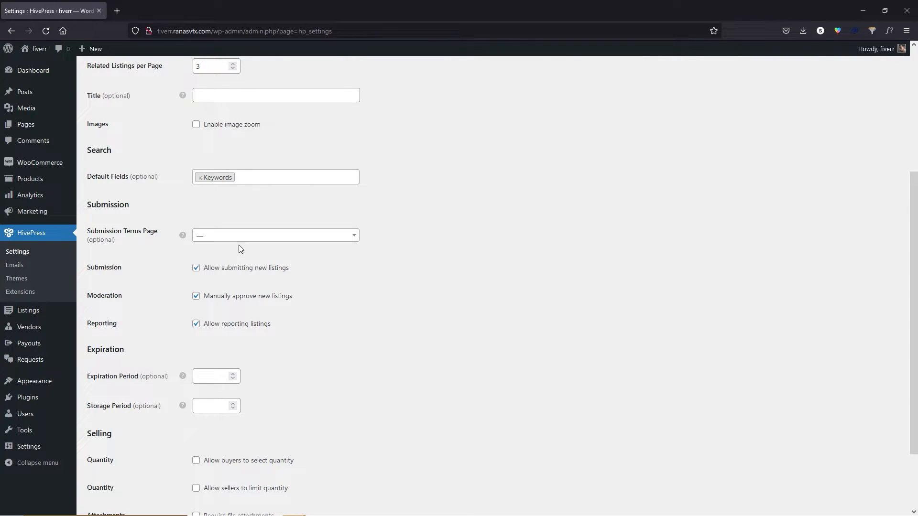
Leave Submission Terms Page unset and Expiration and Storage Periods blank, then save the Listings settings.
{"action": "mouse_move", "coordinate": [43, 128]}
{"action": "left_click", "coordinate": [221, 241]}
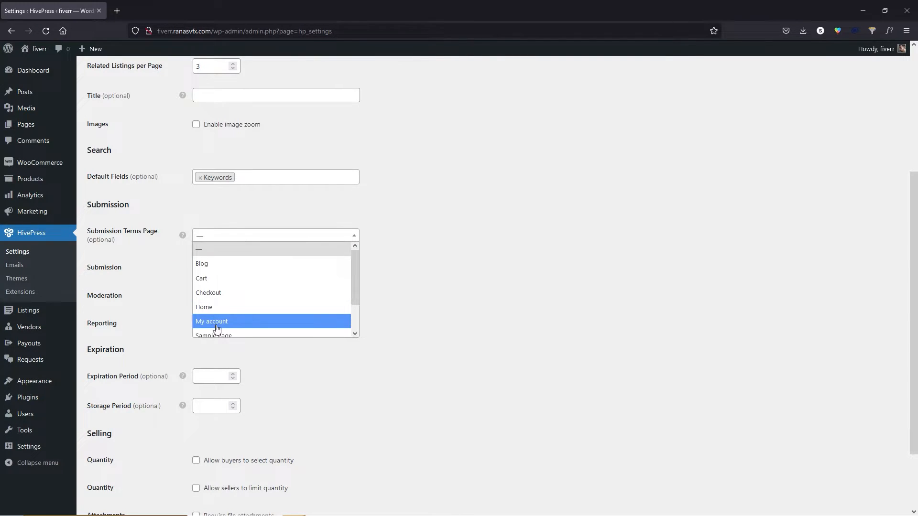
{"action": "left_click", "coordinate": [445, 270]}
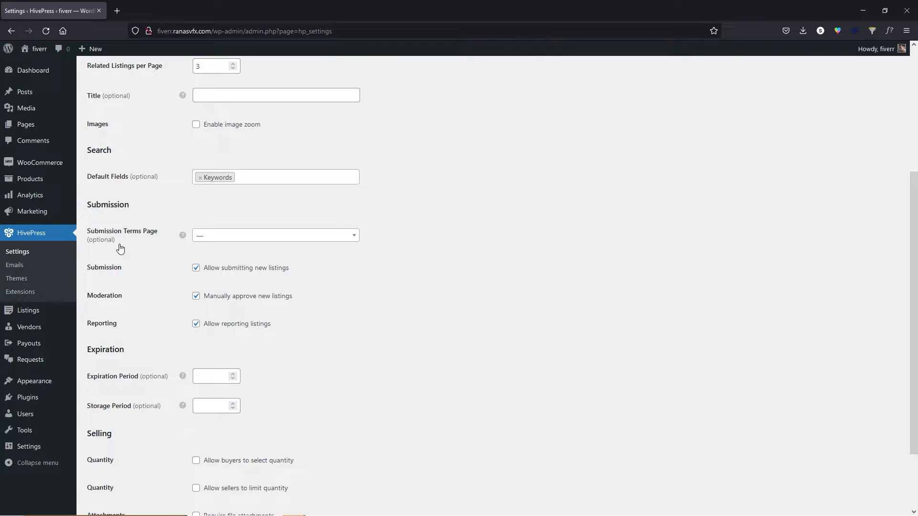
{"action": "scroll", "coordinate": [119, 247], "scroll_direction": "down", "scroll_amount": 2}
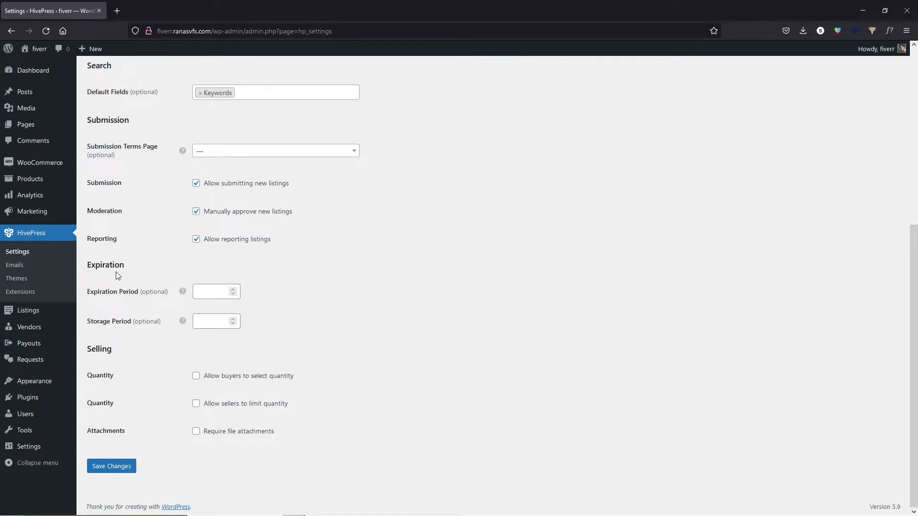
{"action": "left_click", "coordinate": [208, 292]}
{"action": "left_click", "coordinate": [214, 324]}
{"action": "left_click", "coordinate": [121, 468]}
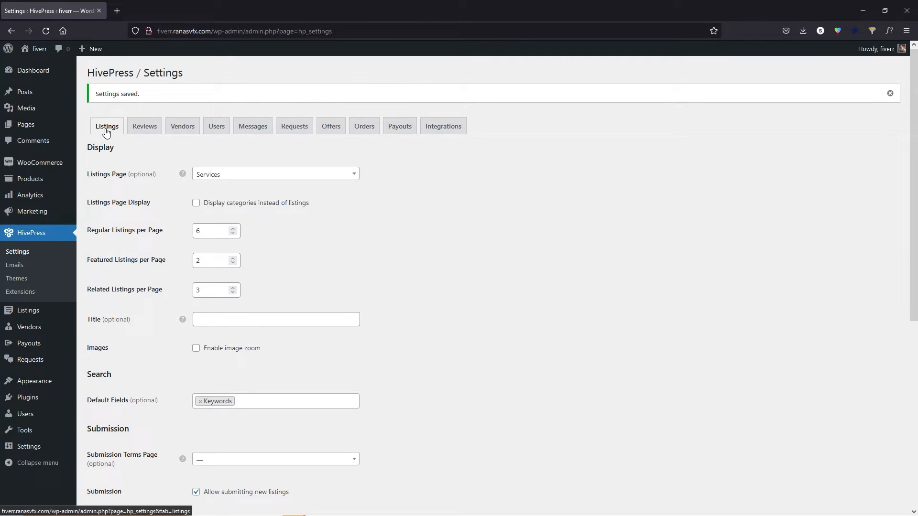
Look over the Reviews tab options, then switch to the Vendors tab and scroll through it.
{"action": "left_click", "coordinate": [145, 127]}
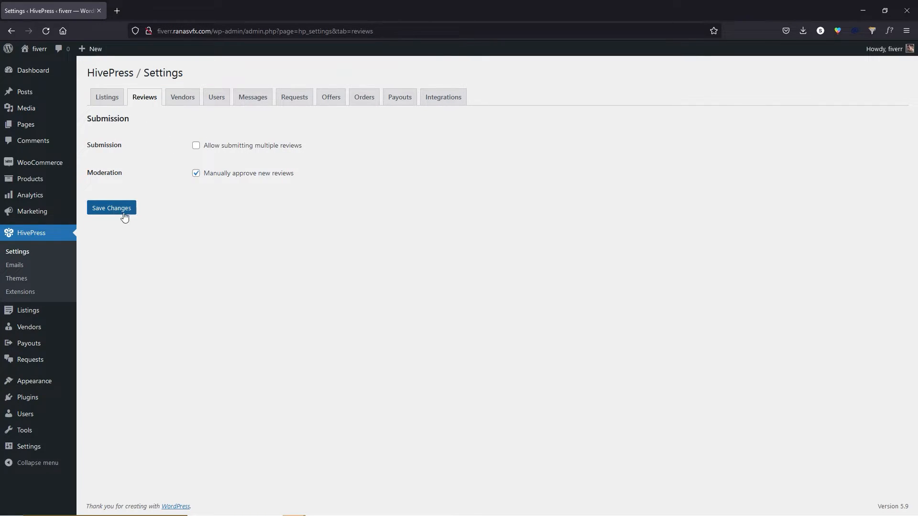
{"action": "left_click", "coordinate": [185, 100]}
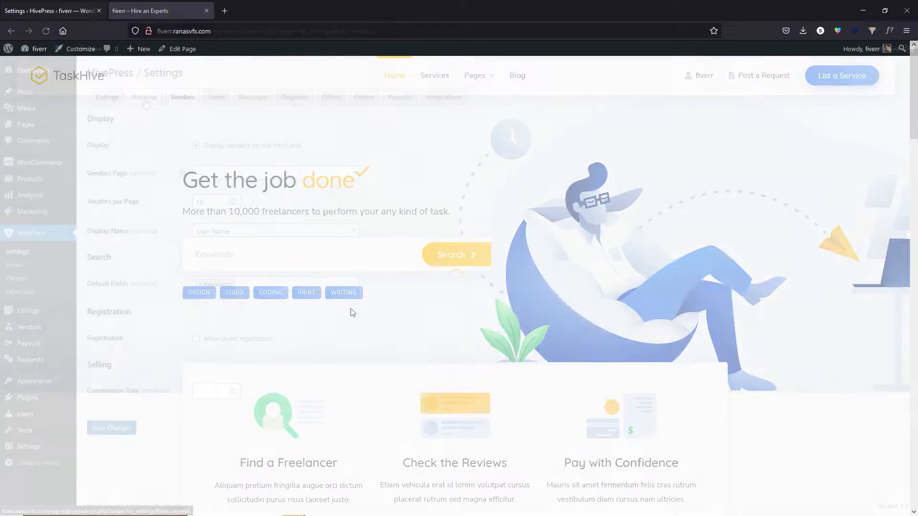
{"action": "scroll", "coordinate": [490, 366], "scroll_direction": "down", "scroll_amount": 2}
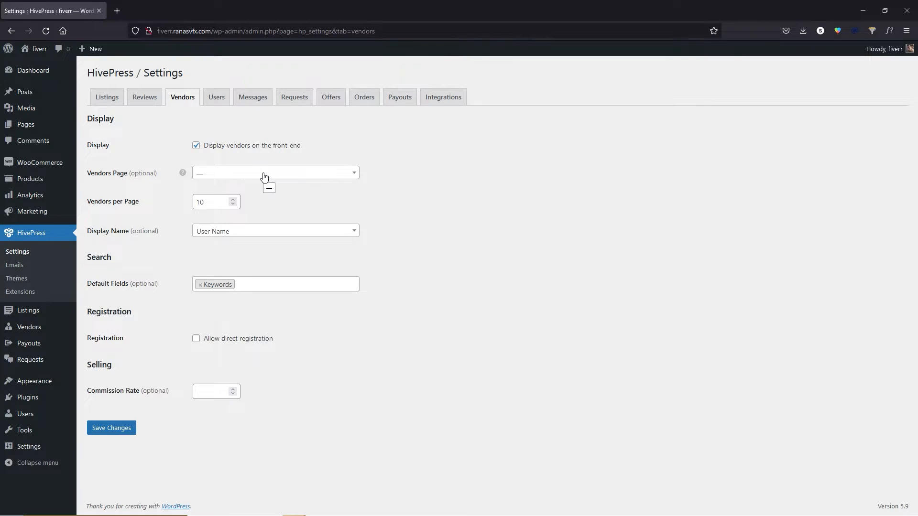
Publish an empty 'Freelancers' page in a separate tab, then close it and reload Vendors settings.
{"action": "mouse_move", "coordinate": [21, 125]}
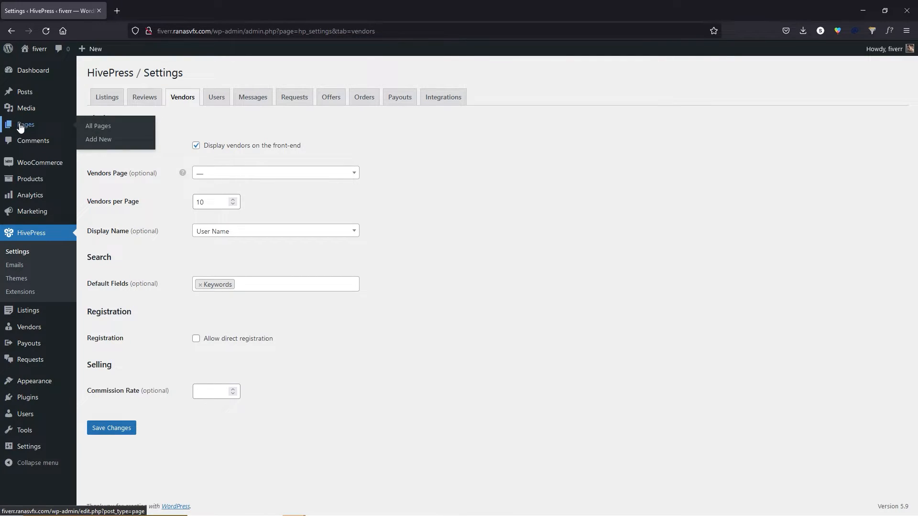
{"action": "middle_click", "coordinate": [96, 140]}
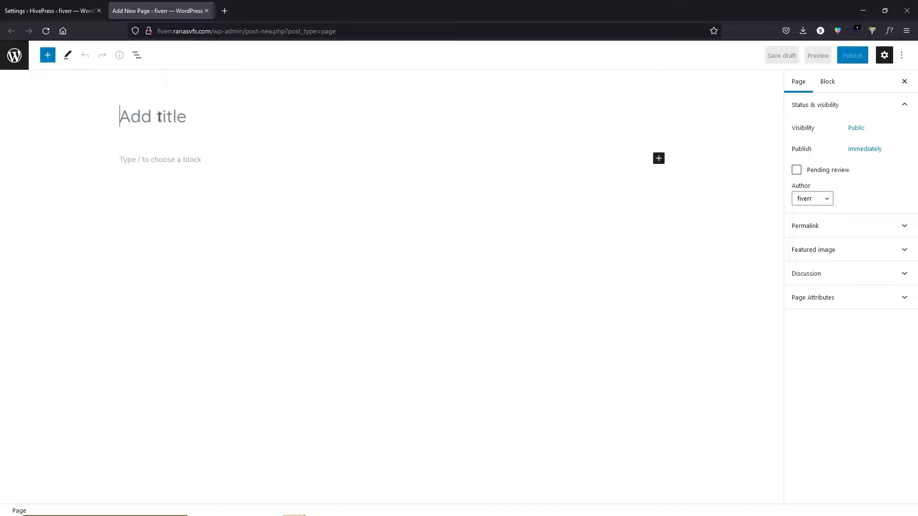
{"action": "type", "text": "Freelancers"}
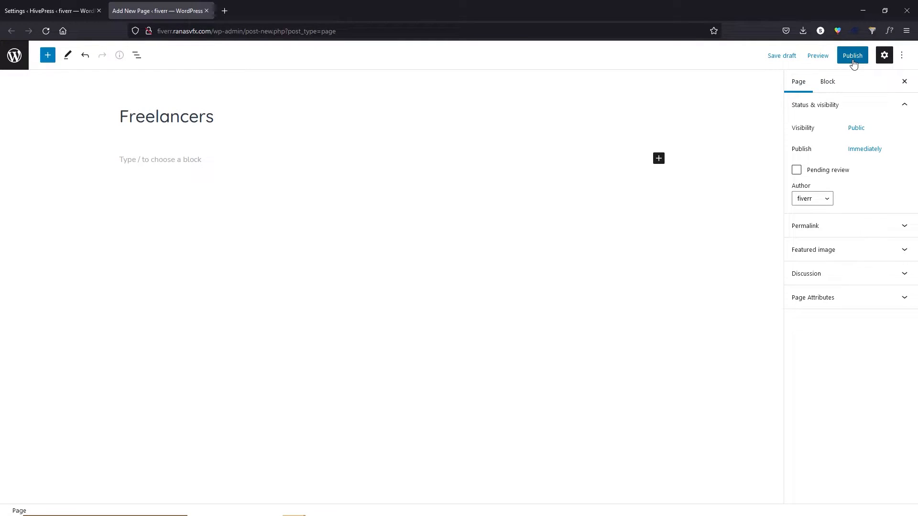
{"action": "left_click", "coordinate": [851, 58]}
{"action": "left_click", "coordinate": [820, 59]}
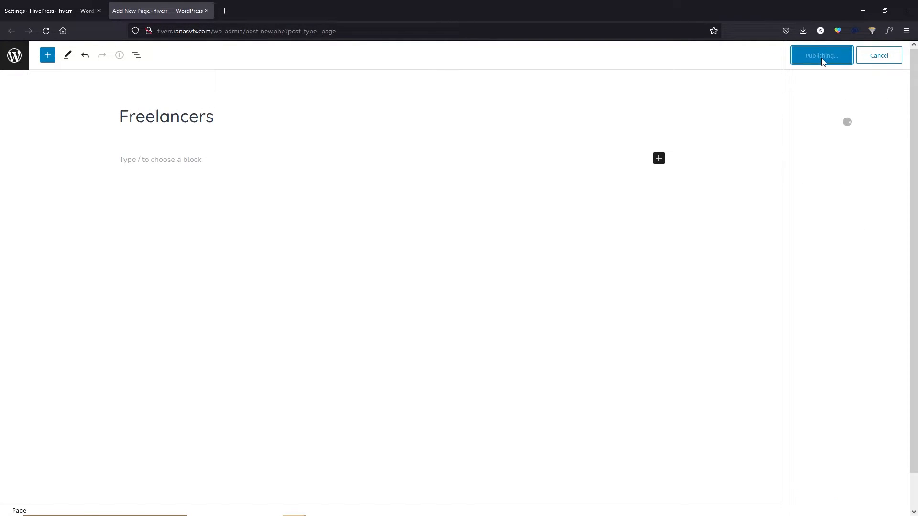
{"action": "left_click", "coordinate": [207, 10]}
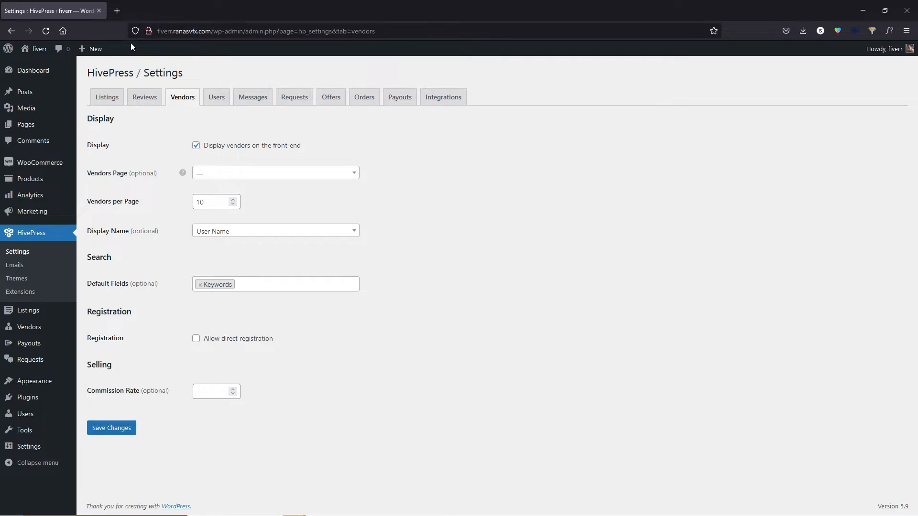
{"action": "left_click", "coordinate": [46, 30]}
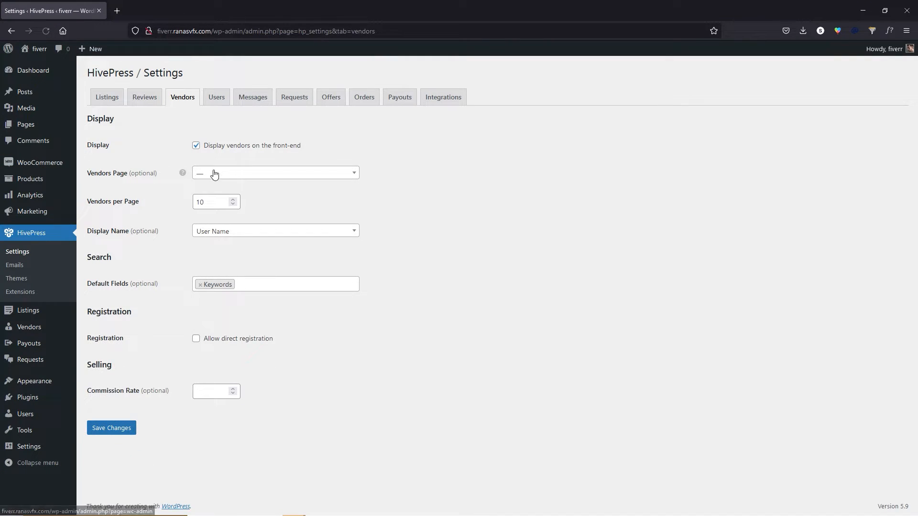
Set Freelancers as vendors page, keep User Name display, blank the commission rate, save, then open Users.
{"action": "left_click", "coordinate": [239, 175]}
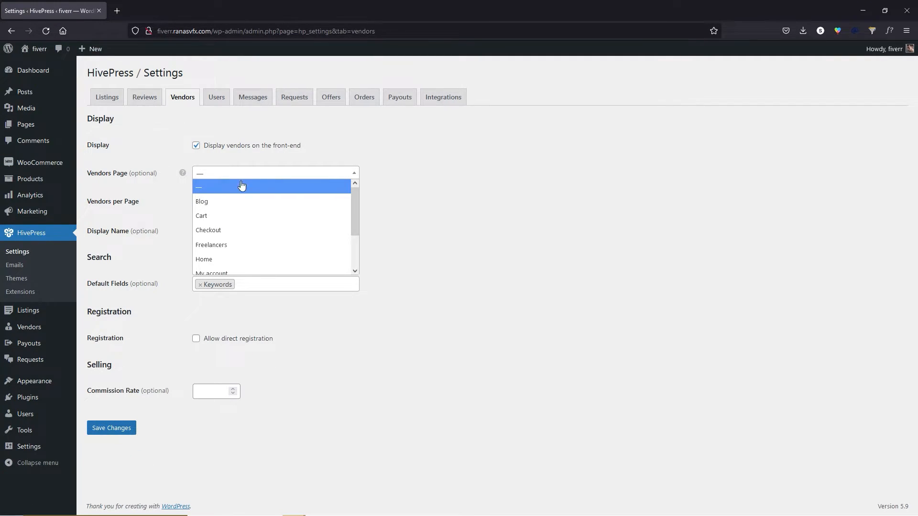
{"action": "left_click", "coordinate": [232, 246]}
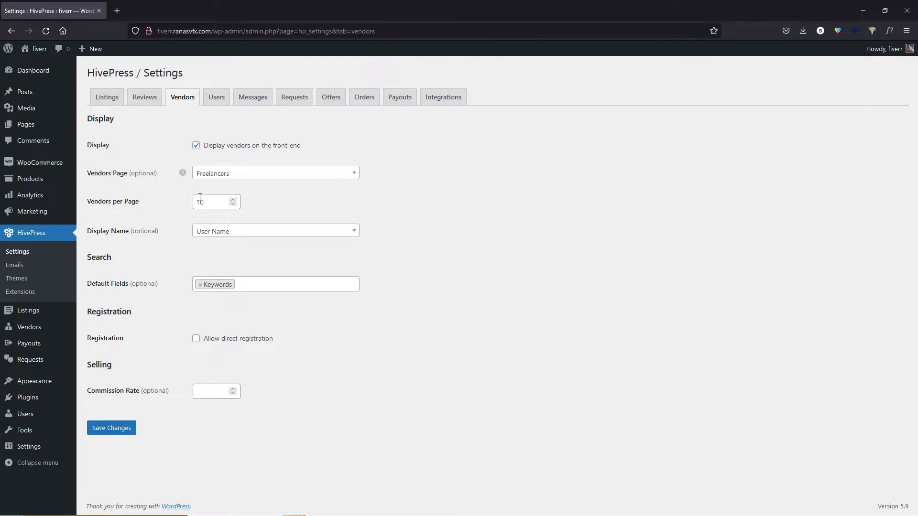
{"action": "left_click", "coordinate": [238, 231]}
{"action": "left_click", "coordinate": [107, 268]}
{"action": "left_click", "coordinate": [206, 395]}
{"action": "type", "text": "30"}
{"action": "key", "text": "BackSpace"}
{"action": "key", "text": "BackSpace"}
{"action": "left_click", "coordinate": [110, 436]}
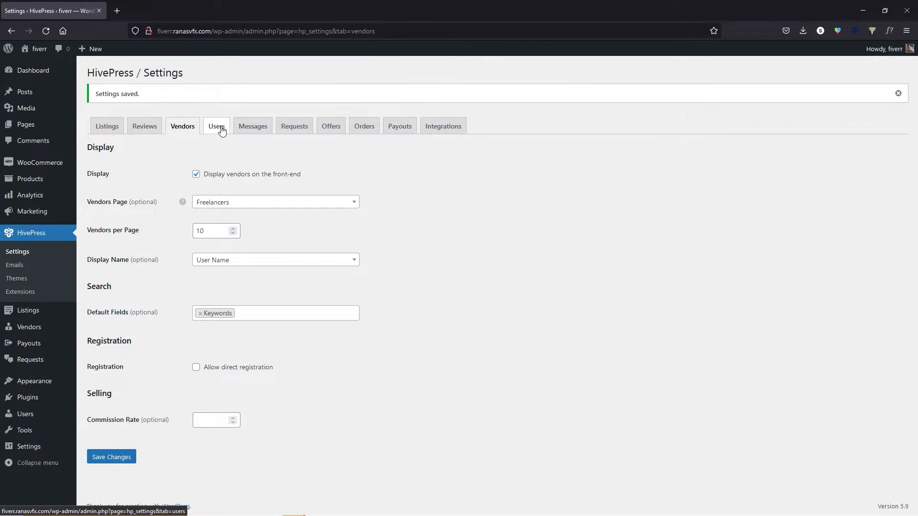
{"action": "left_click", "coordinate": [220, 128]}
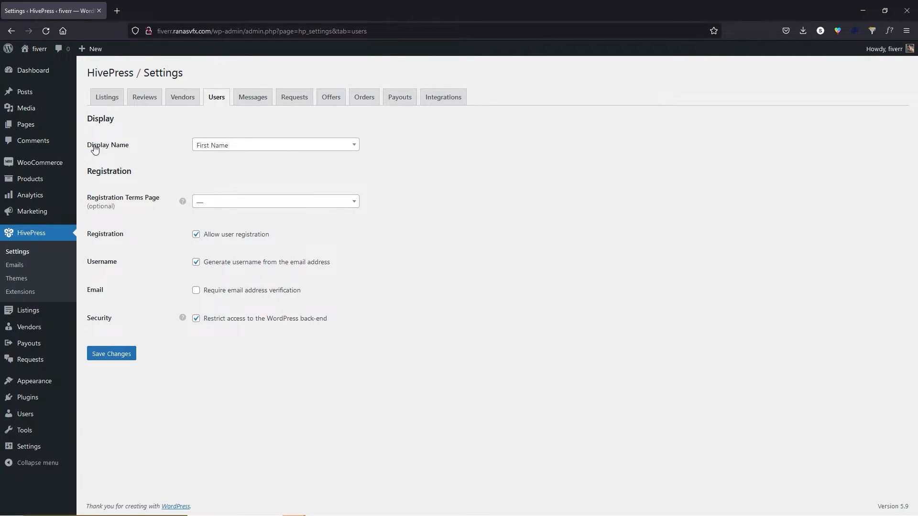
Display users by Full Name, require email verification, save, and switch to the Messages tab.
{"action": "left_click", "coordinate": [230, 148]}
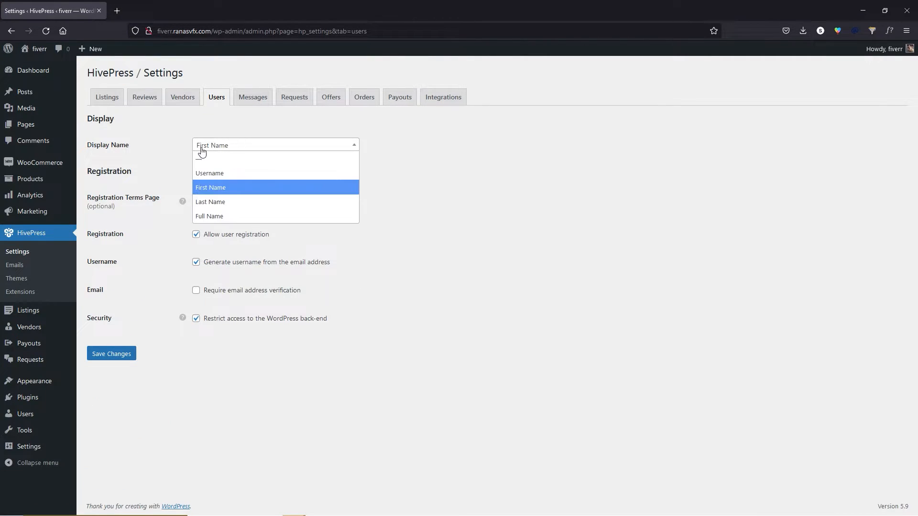
{"action": "left_click", "coordinate": [225, 216]}
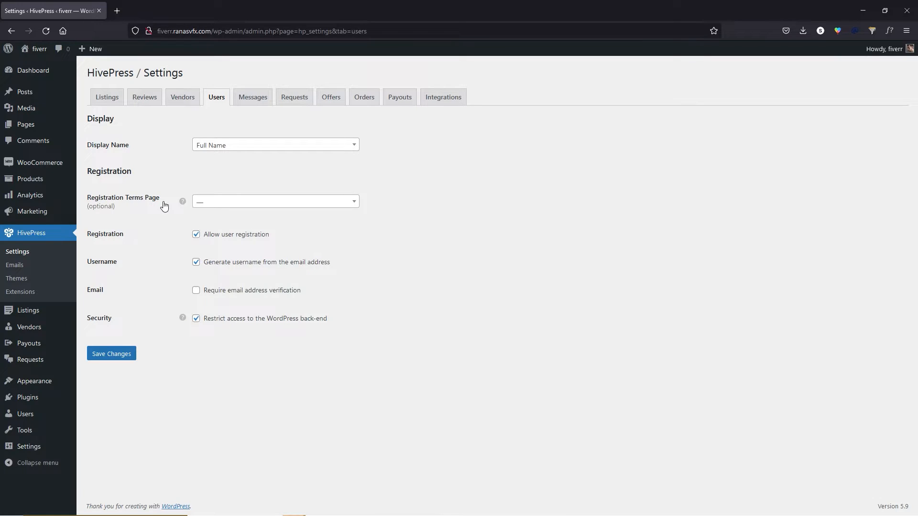
{"action": "mouse_move", "coordinate": [27, 124]}
{"action": "left_click", "coordinate": [196, 291]}
{"action": "left_click", "coordinate": [128, 355]}
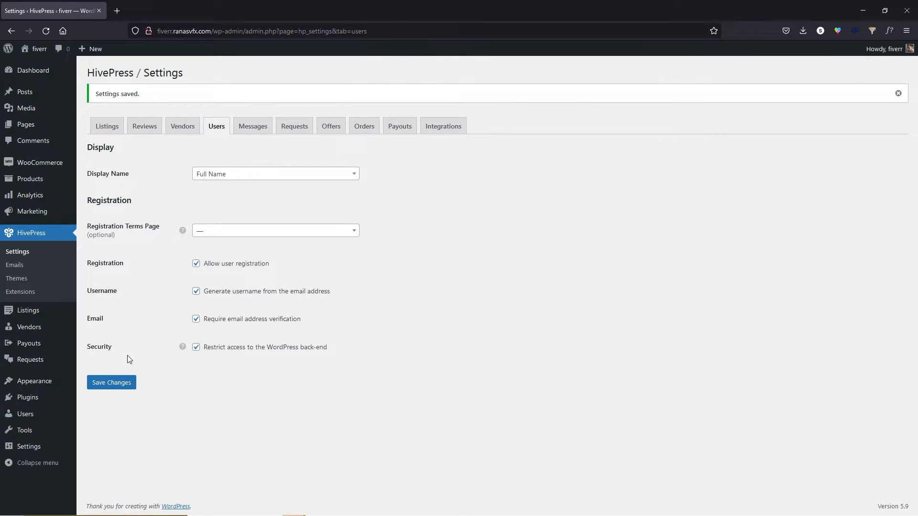
{"action": "left_click", "coordinate": [253, 128]}
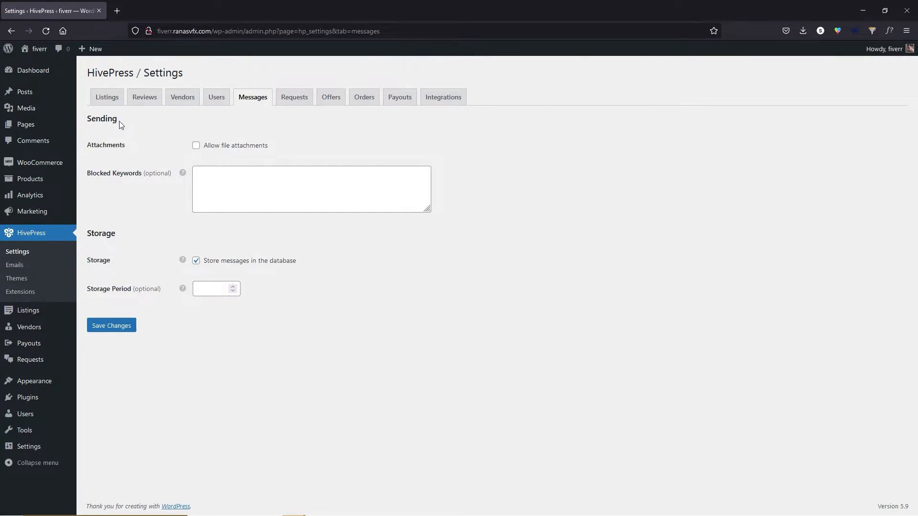
Allow message file attachments with no file types selected, save, and switch to the Requests tab.
{"action": "left_click", "coordinate": [196, 147]}
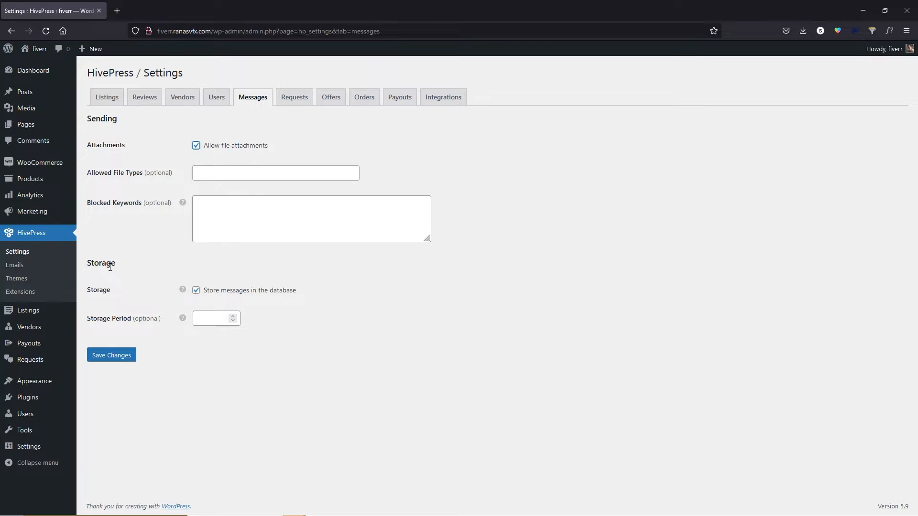
{"action": "left_click", "coordinate": [267, 172]}
{"action": "left_click", "coordinate": [267, 172]}
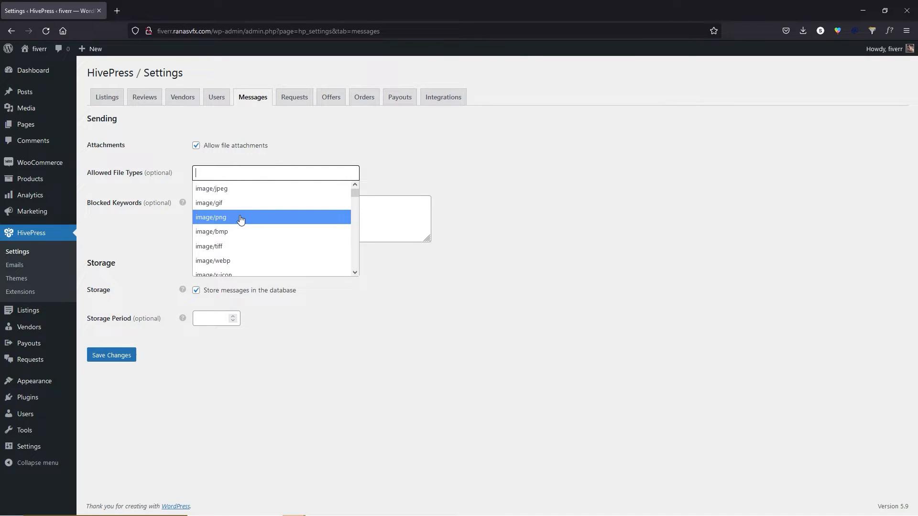
{"action": "left_click", "coordinate": [253, 203]}
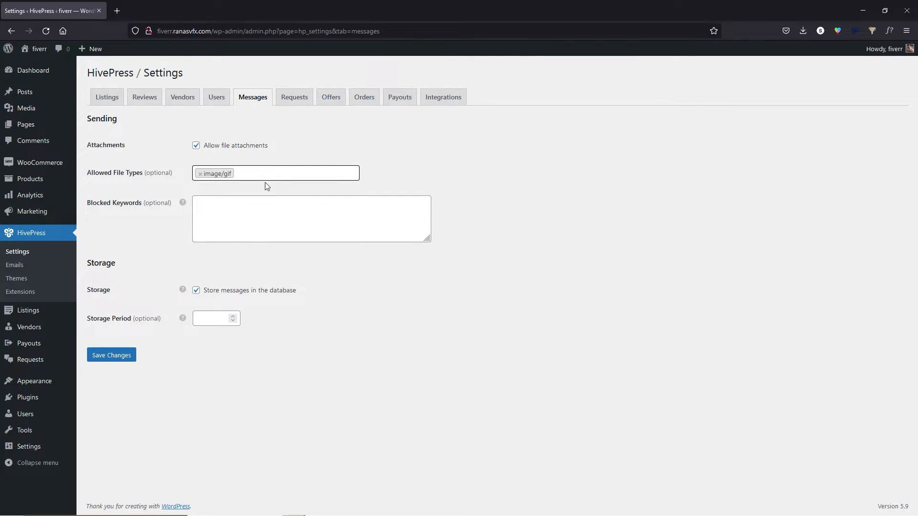
{"action": "left_click", "coordinate": [200, 174]}
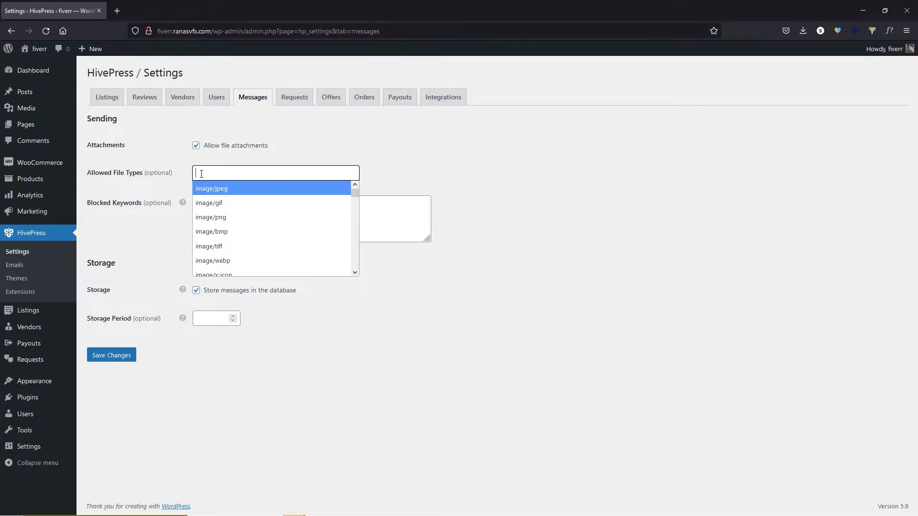
{"action": "left_click", "coordinate": [378, 175]}
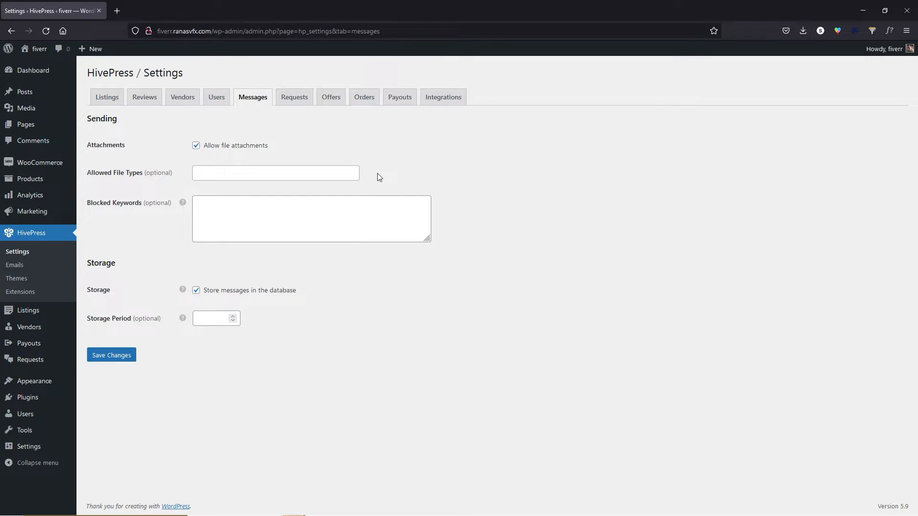
{"action": "left_click", "coordinate": [213, 219]}
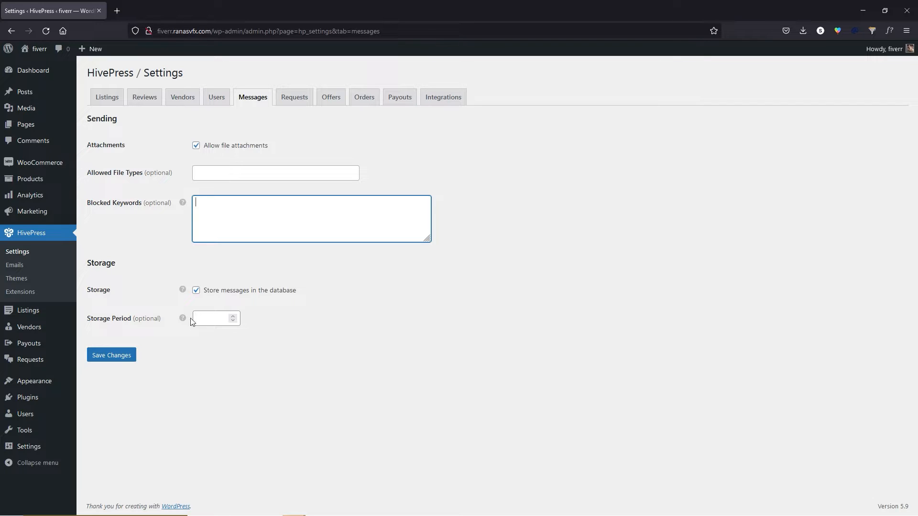
{"action": "left_click", "coordinate": [119, 358]}
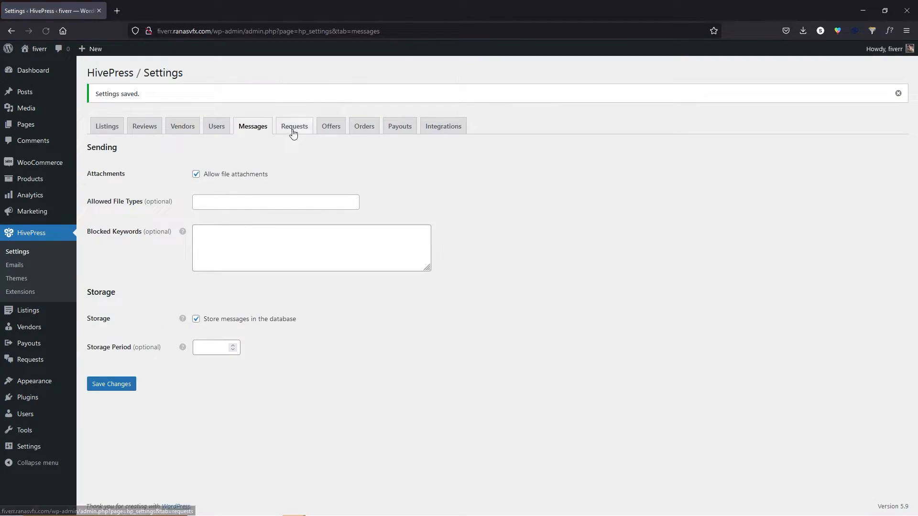
{"action": "left_click", "coordinate": [296, 127]}
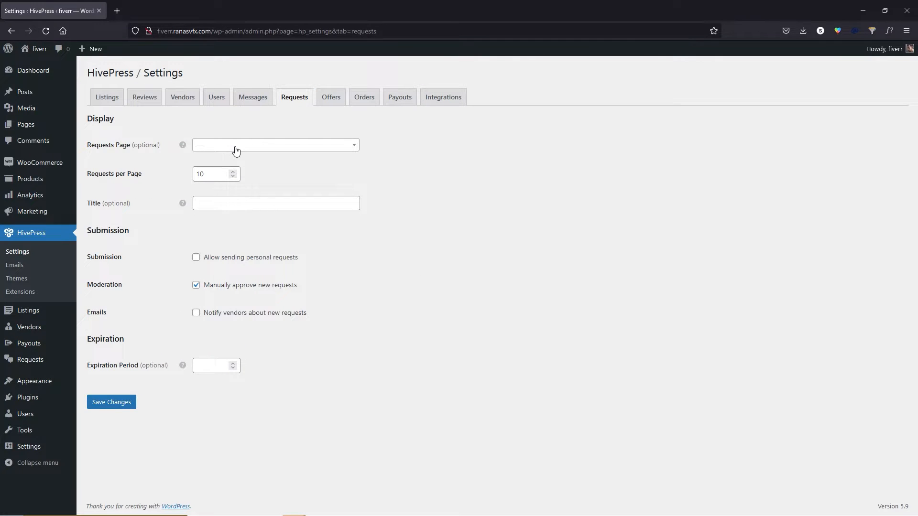
Browse the Requests Page dropdown options and close it without choosing a page.
{"action": "left_click", "coordinate": [236, 151]}
{"action": "scroll", "coordinate": [229, 230], "scroll_direction": "down", "scroll_amount": 1}
{"action": "scroll", "coordinate": [237, 239], "scroll_direction": "up", "scroll_amount": 1}
{"action": "left_click", "coordinate": [322, 157]}
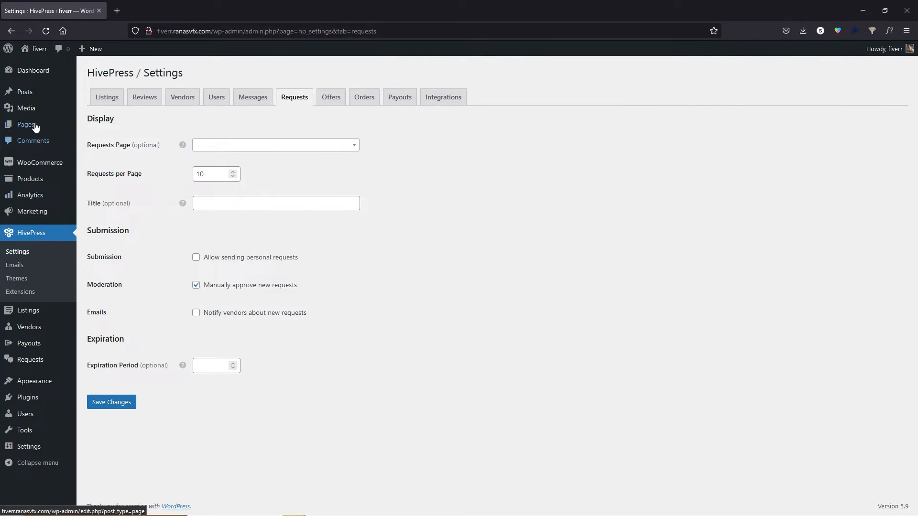
Create and publish a new page titled 'Request' in a separate tab.
{"action": "mouse_move", "coordinate": [34, 125]}
{"action": "middle_click", "coordinate": [102, 144]}
{"action": "left_click", "coordinate": [153, 3]}
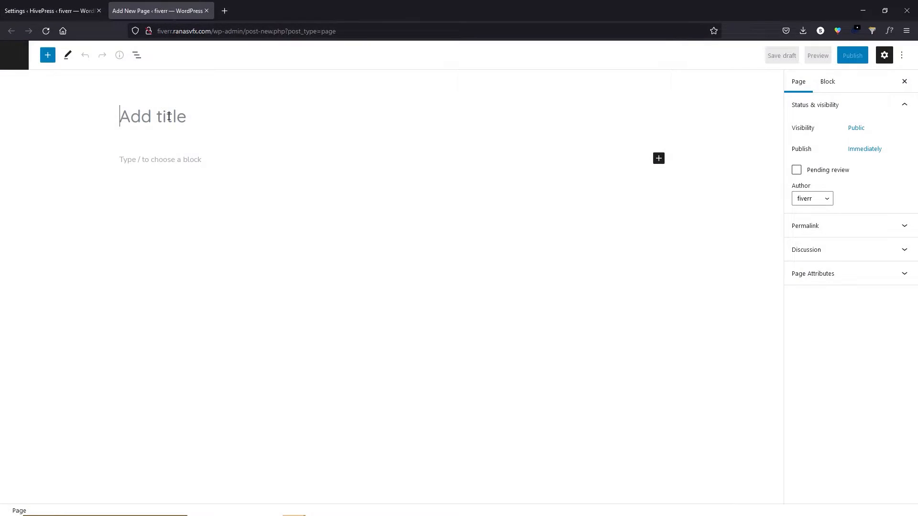
{"action": "type", "text": "Request"}
{"action": "left_click", "coordinate": [855, 57]}
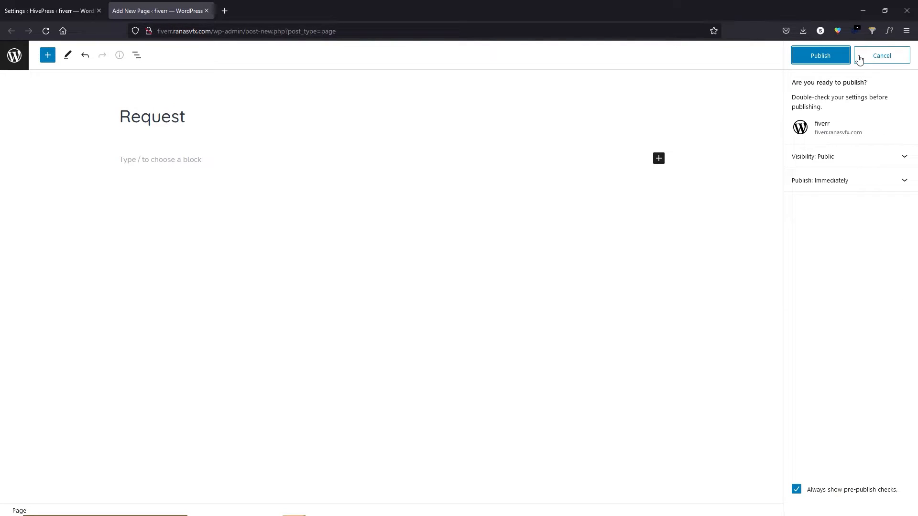
{"action": "left_click", "coordinate": [822, 58]}
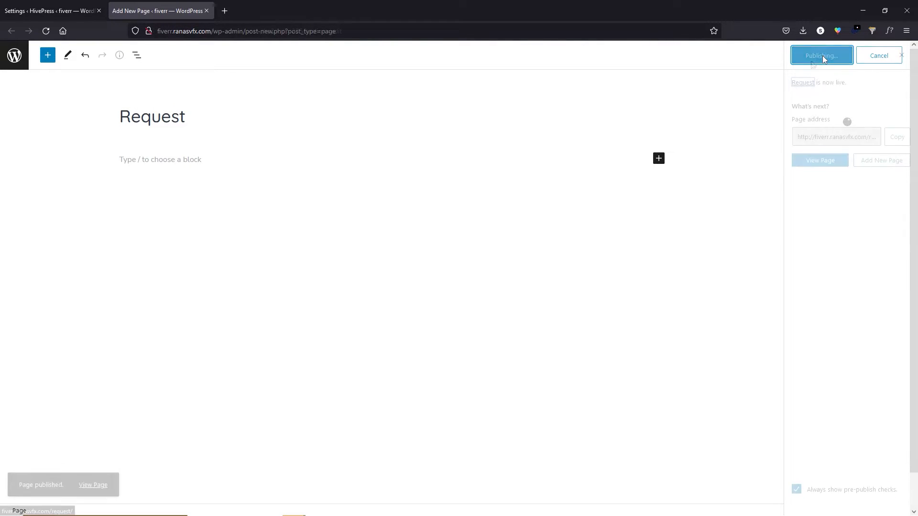
{"action": "left_click", "coordinate": [206, 13]}
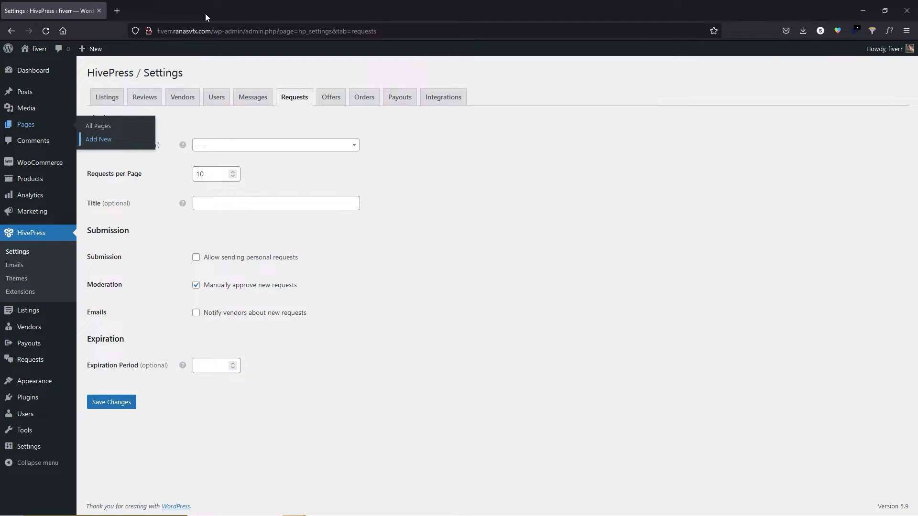
Set Requests Page to 'Request', enable Notify vendors about new requests, and save.
{"action": "left_click", "coordinate": [227, 147]}
{"action": "left_click", "coordinate": [221, 204]}
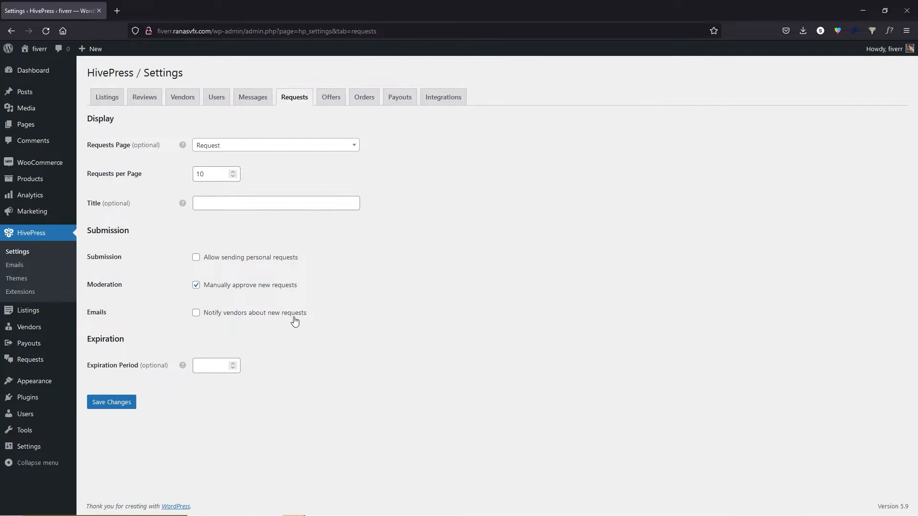
{"action": "left_click", "coordinate": [196, 313]}
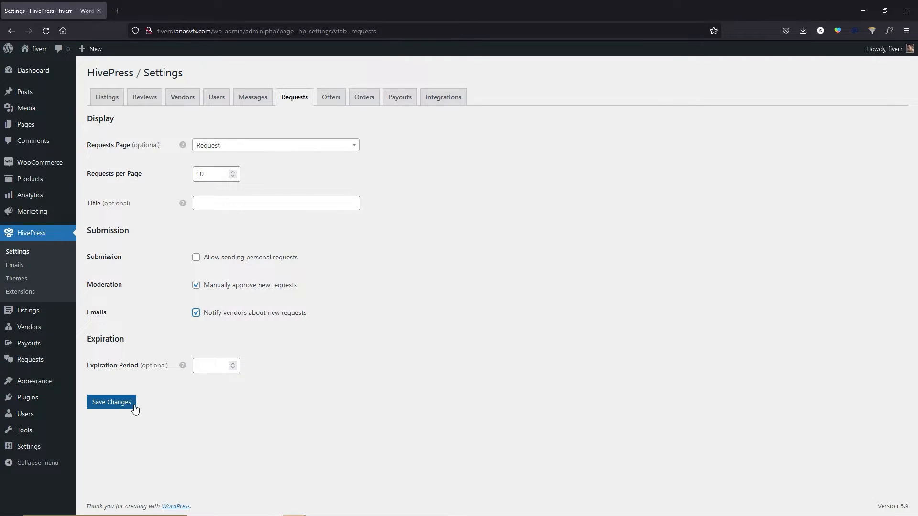
{"action": "left_click", "coordinate": [111, 402]}
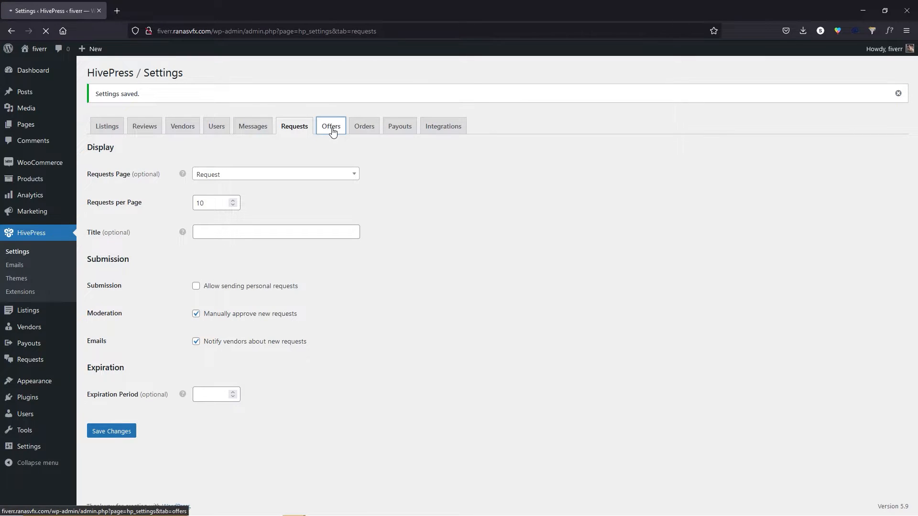
Review the HivePress Offers settings, then switch to the Orders settings.
{"action": "left_click", "coordinate": [331, 126]}
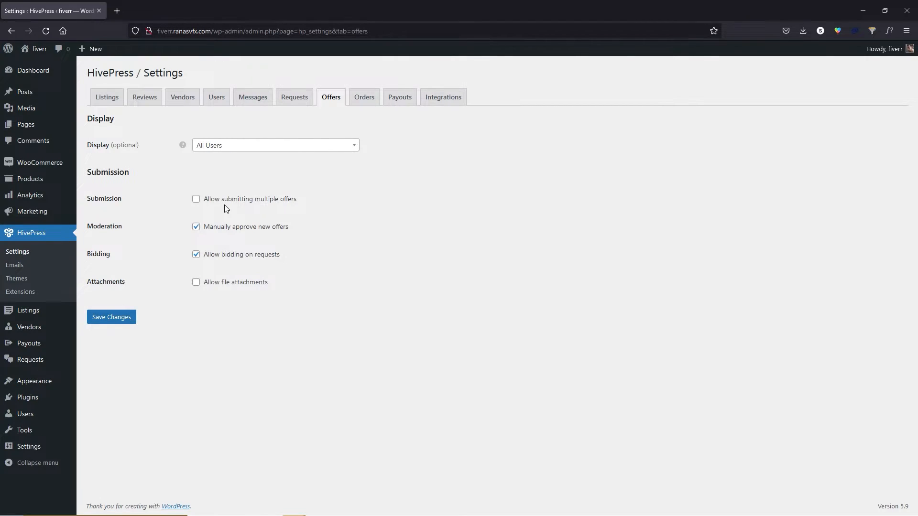
{"action": "left_click", "coordinate": [369, 98]}
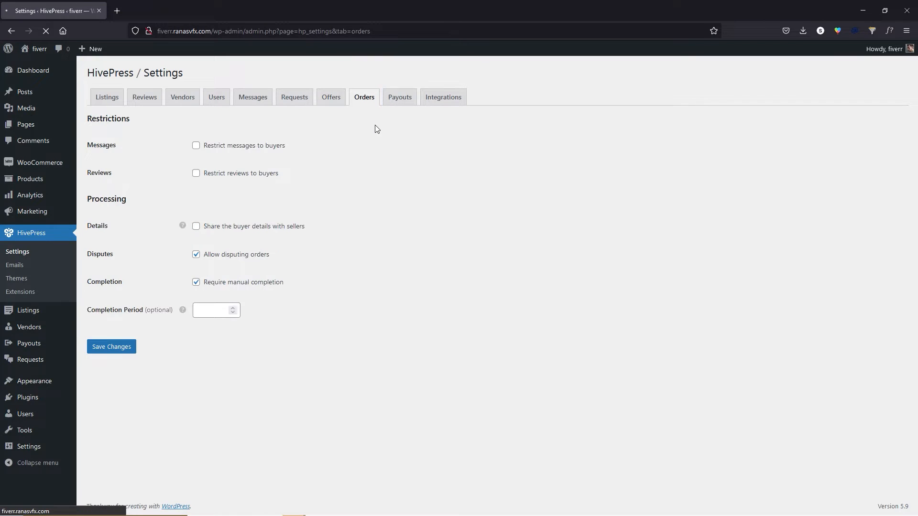
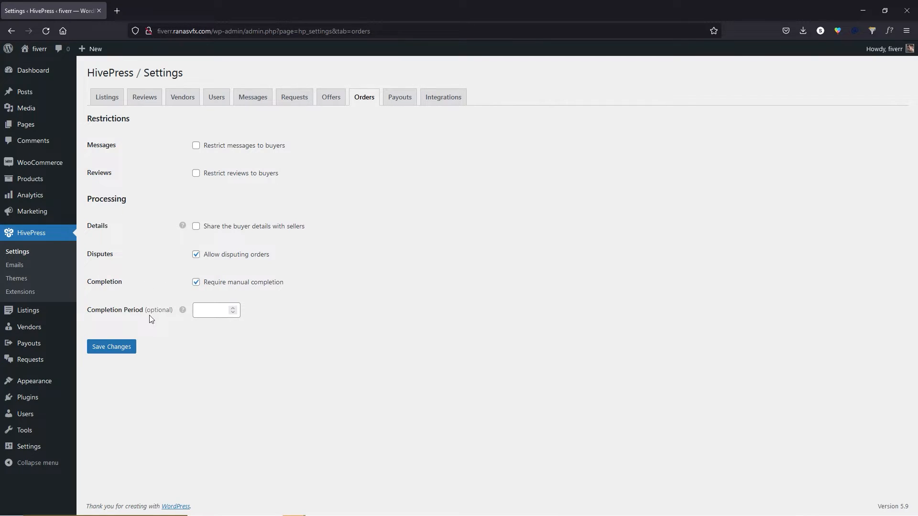
Enter 3 as the HivePress order Completion Period.
{"action": "left_click", "coordinate": [211, 312]}
{"action": "type", "text": "3"}
{"action": "left_click", "coordinate": [228, 344]}
Save the order settings, then set and save a Minimum payout amount of 50.
{"action": "left_click", "coordinate": [129, 347]}
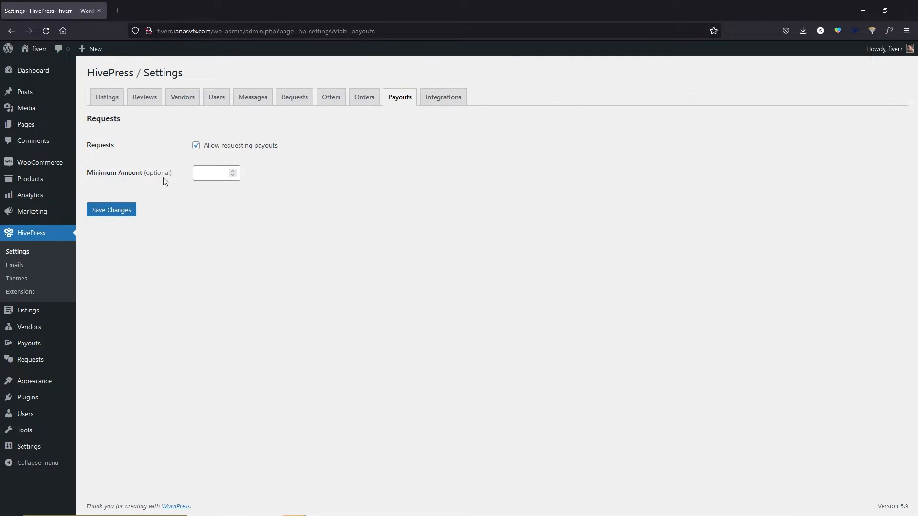
{"action": "left_click", "coordinate": [210, 175]}
{"action": "type", "text": "50"}
{"action": "left_click", "coordinate": [122, 210]}
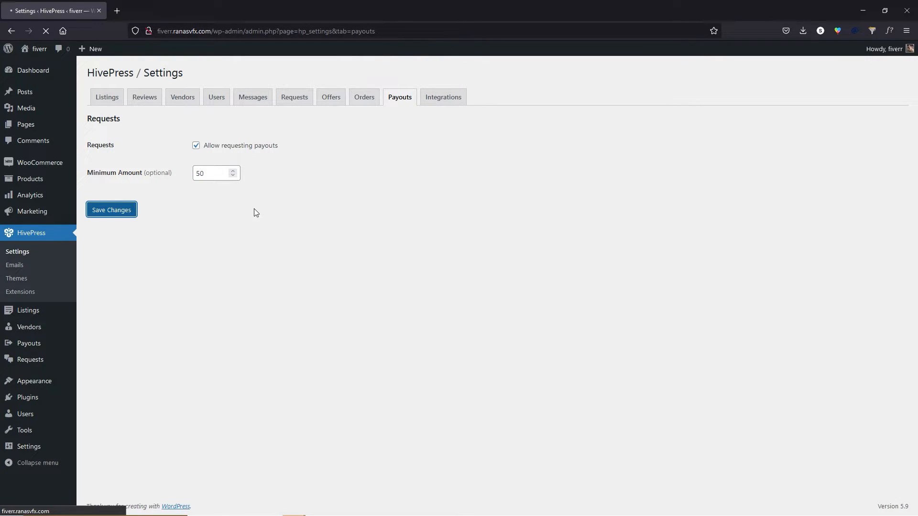
{"action": "left_click", "coordinate": [444, 101]}
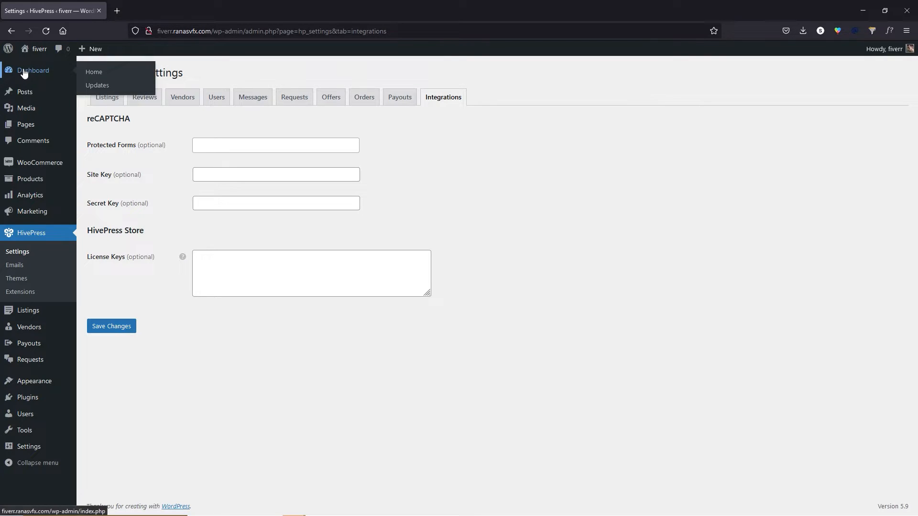
Go to the admin Dashboard, then to the HivePress Themes page.
{"action": "left_click", "coordinate": [29, 70]}
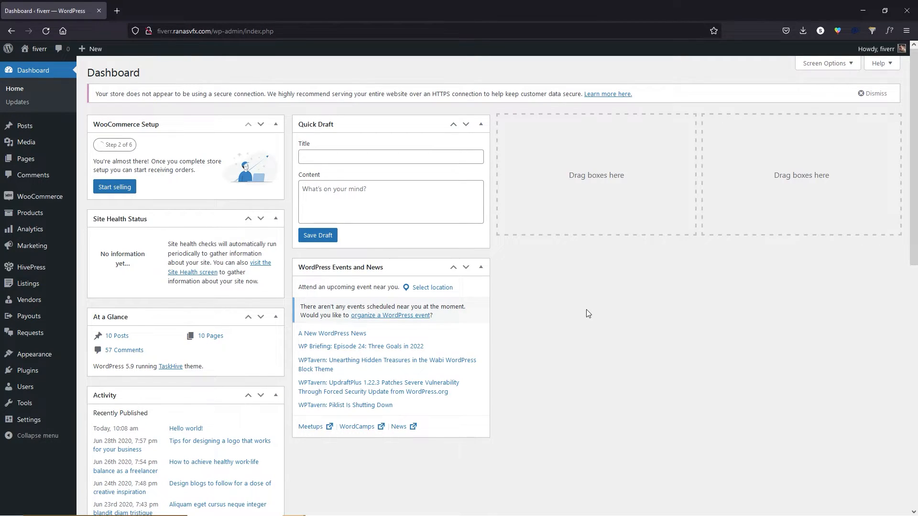
{"action": "mouse_move", "coordinate": [38, 200]}
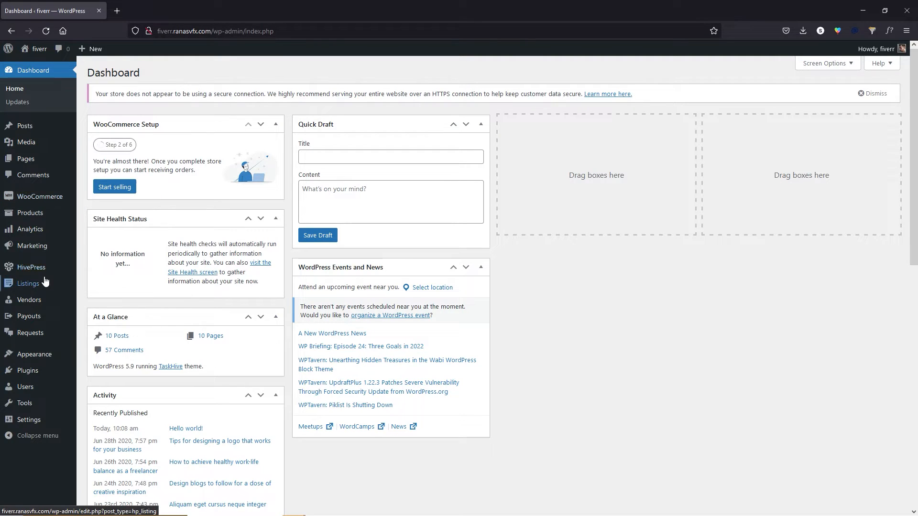
{"action": "mouse_move", "coordinate": [32, 271]}
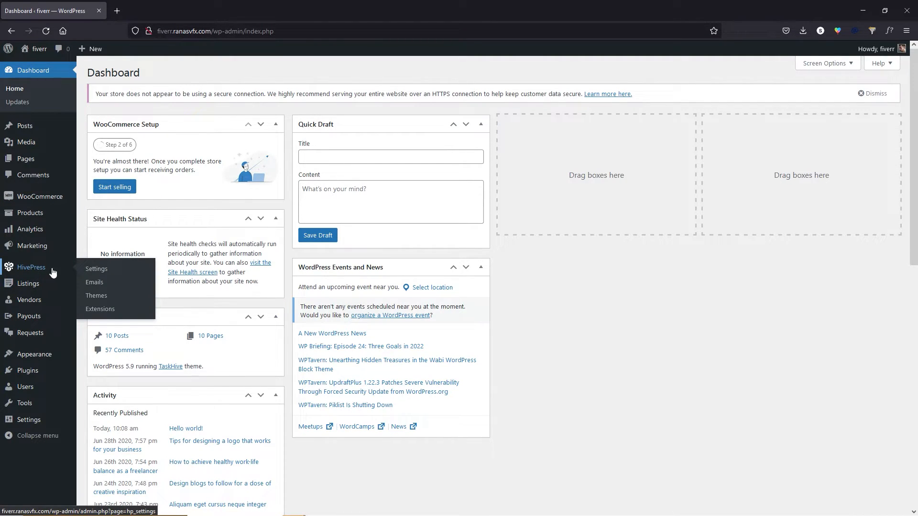
{"action": "left_click", "coordinate": [96, 296]}
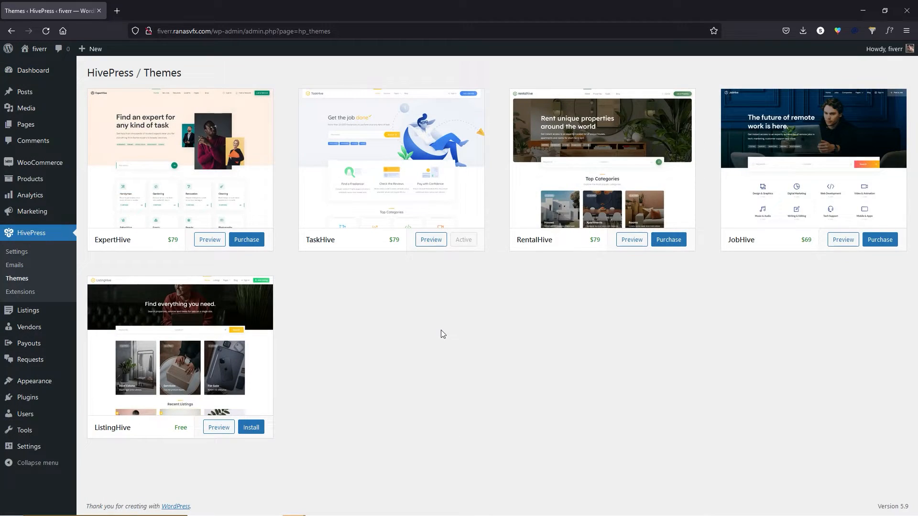
Browse the HivePress theme cards, then go to HivePress Extensions.
{"action": "mouse_move", "coordinate": [168, 165]}
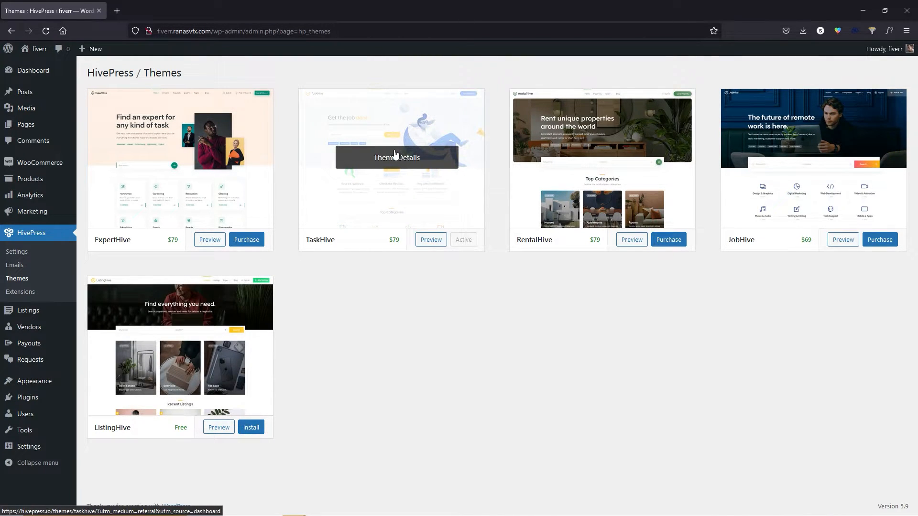
{"action": "left_click", "coordinate": [28, 296]}
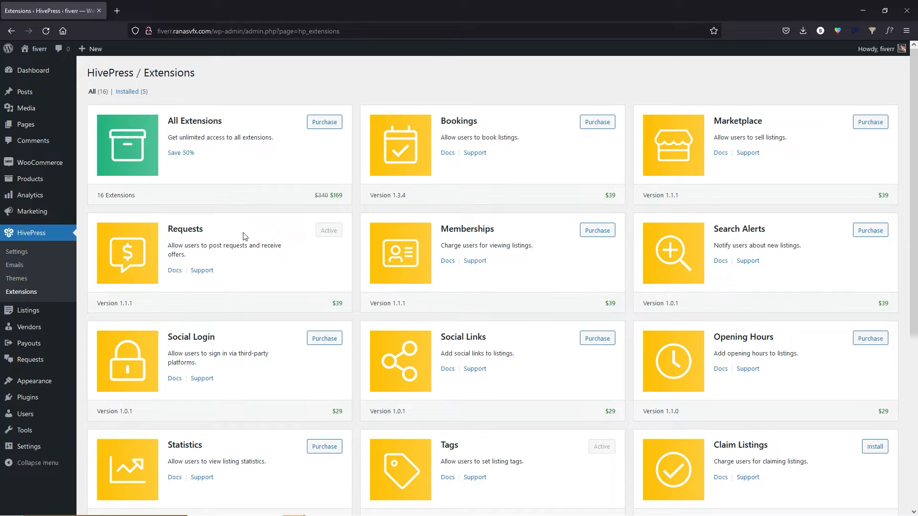
Look through the 16 HivePress extensions and bundle price, then go to WooCommerce Settings.
{"action": "scroll", "coordinate": [528, 282], "scroll_direction": "down", "scroll_amount": 5}
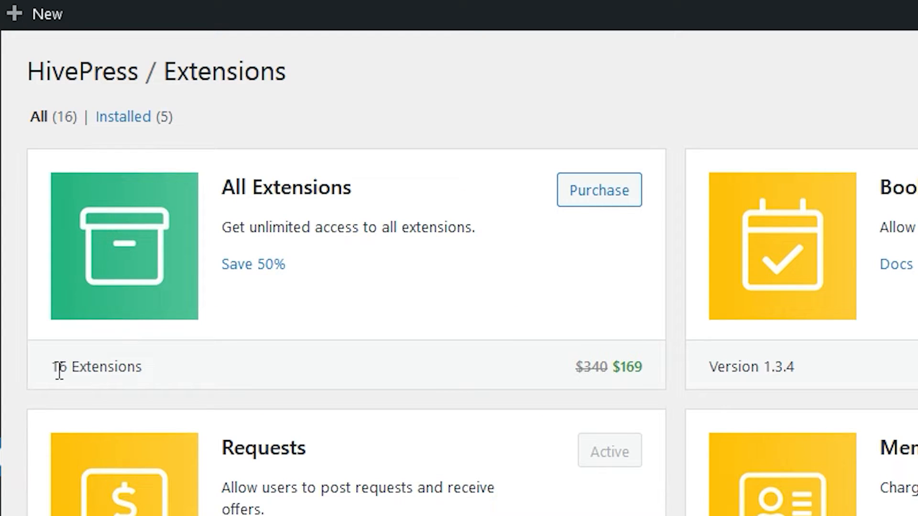
{"action": "left_click_drag", "start_coordinate": [59, 371], "coordinate": [146, 371]}
{"action": "left_click_drag", "start_coordinate": [644, 371], "coordinate": [655, 369]}
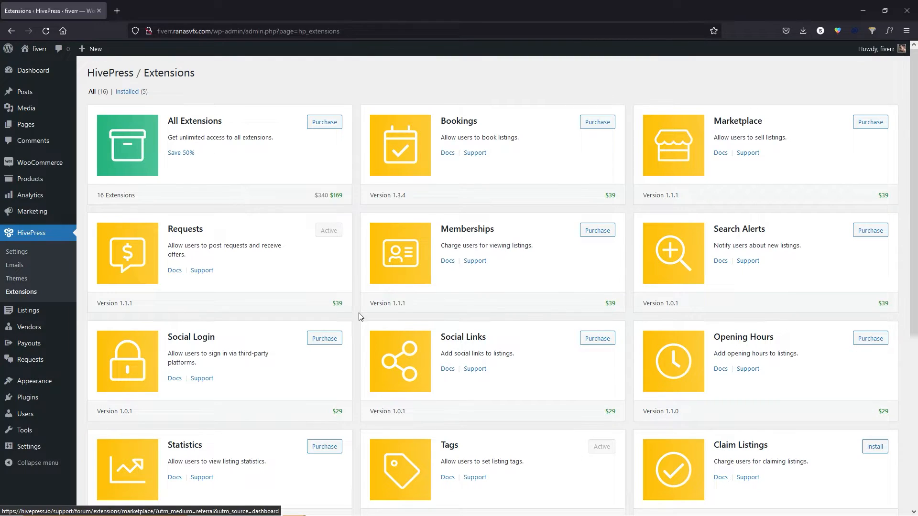
{"action": "scroll", "coordinate": [555, 422], "scroll_direction": "down", "scroll_amount": 6}
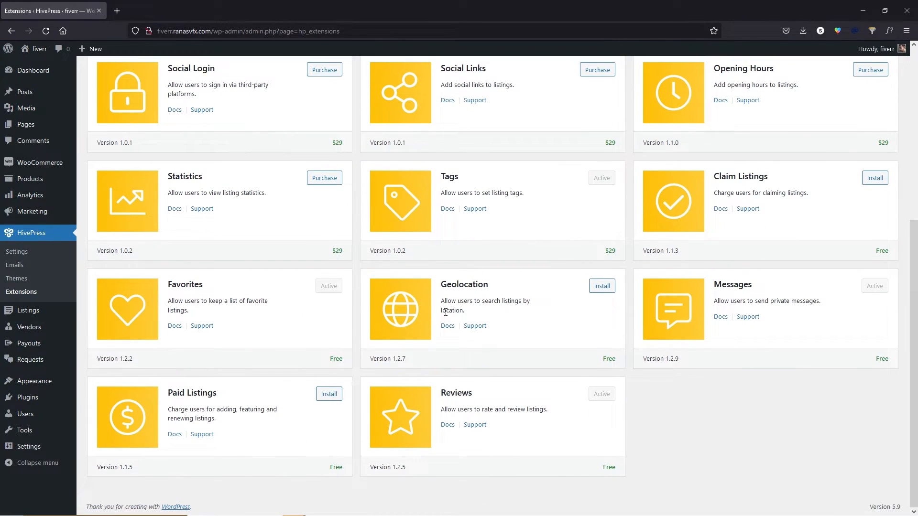
{"action": "scroll", "coordinate": [547, 344], "scroll_direction": "up", "scroll_amount": 6}
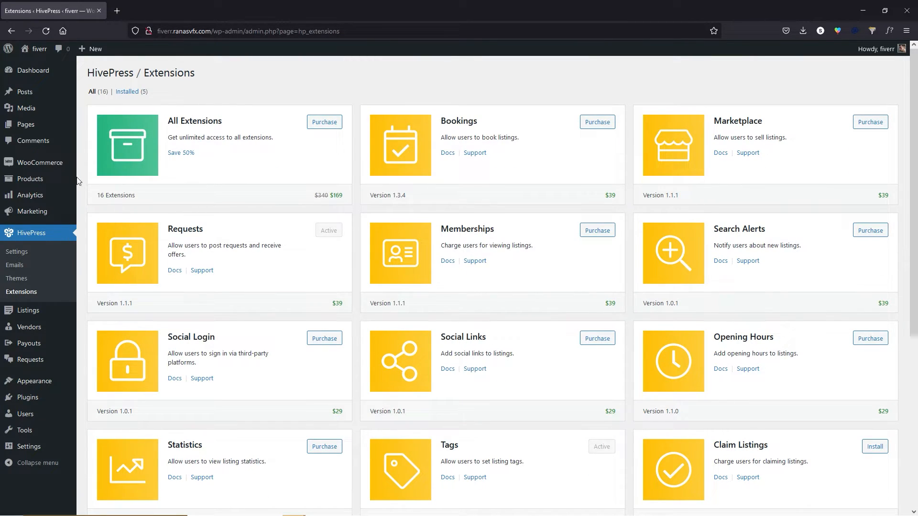
{"action": "mouse_move", "coordinate": [49, 168]}
{"action": "left_click", "coordinate": [102, 218]}
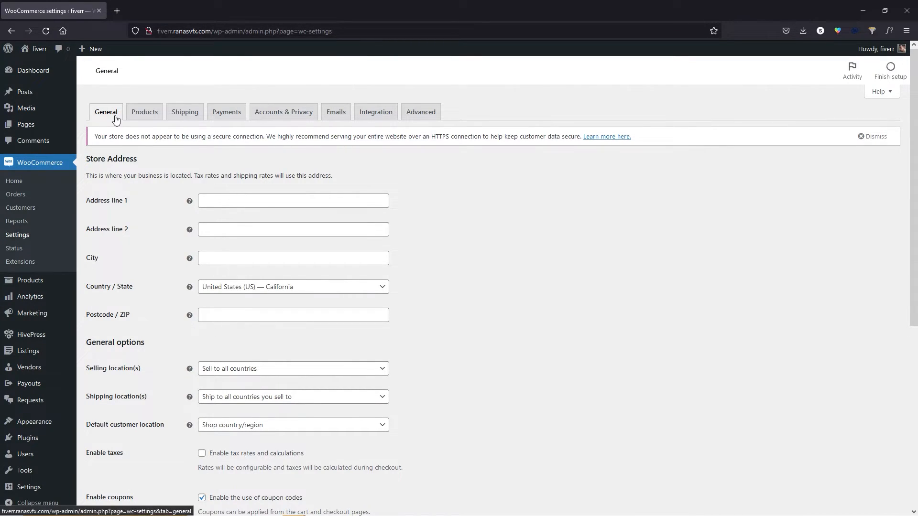
Fill in the store address lines, city and postcode 90011.
{"action": "left_click", "coordinate": [234, 202]}
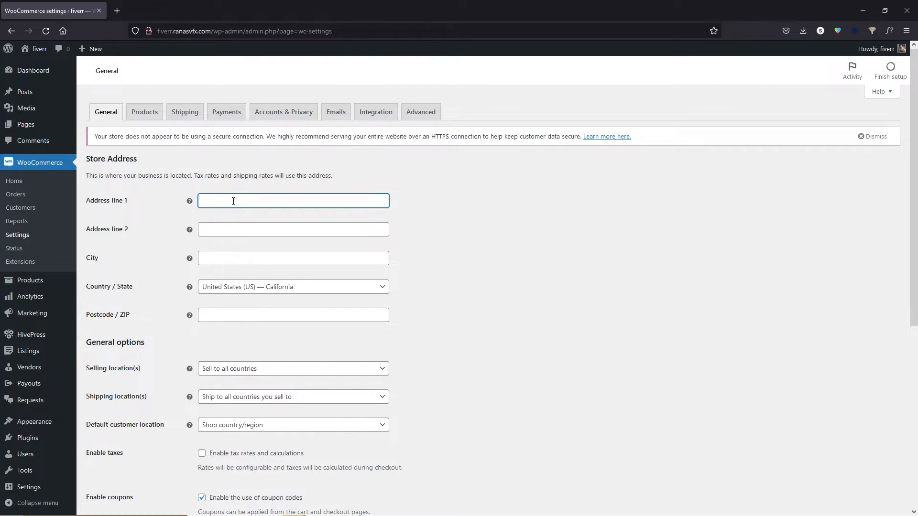
{"action": "left_click", "coordinate": [233, 201]}
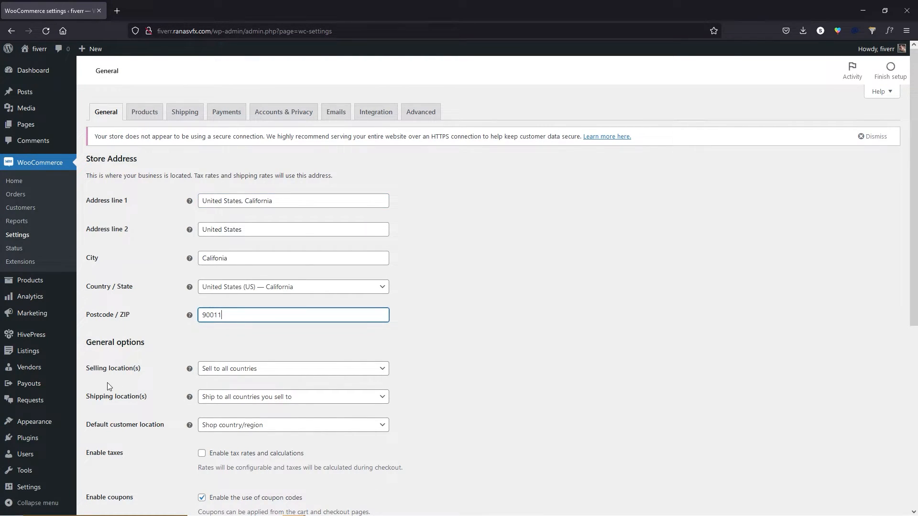
{"action": "scroll", "coordinate": [132, 419], "scroll_direction": "down", "scroll_amount": 1}
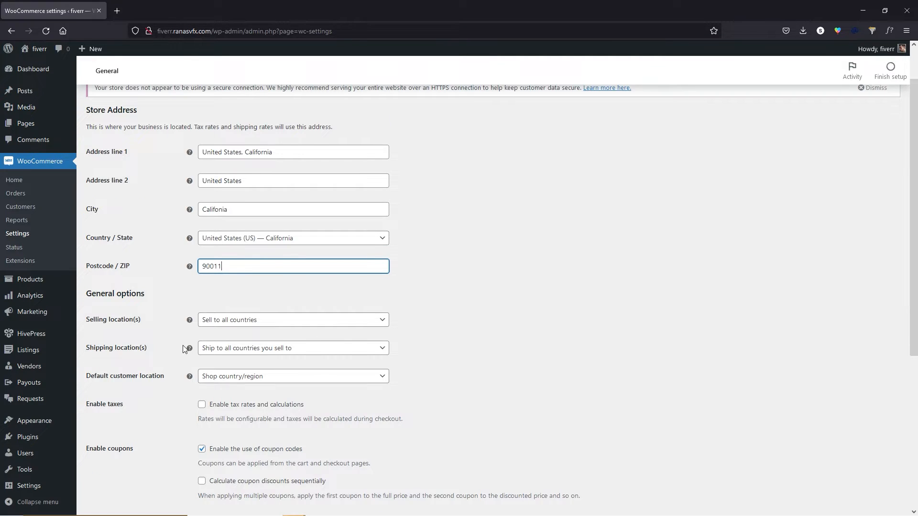
{"action": "scroll", "coordinate": [183, 349], "scroll_direction": "down", "scroll_amount": 3}
{"action": "left_click", "coordinate": [119, 376]}
{"action": "scroll", "coordinate": [117, 375], "scroll_direction": "up", "scroll_amount": 1}
{"action": "left_click", "coordinate": [201, 308]}
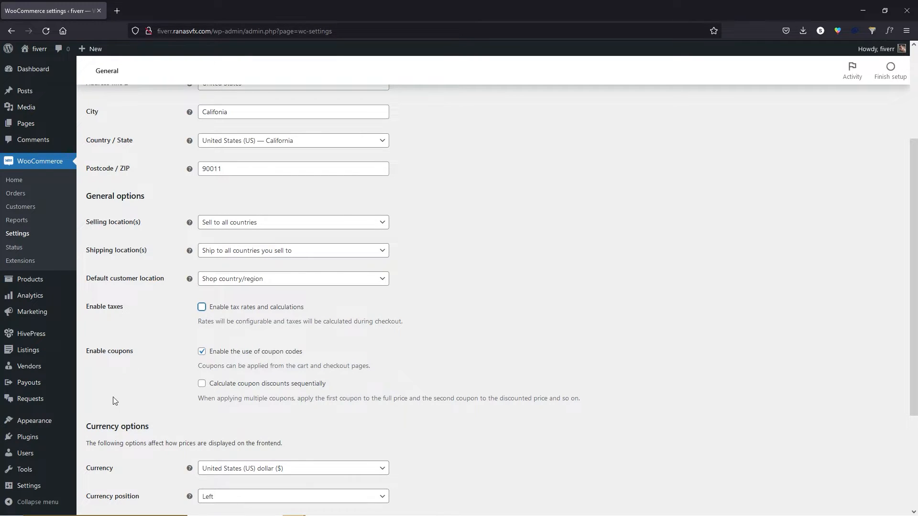
{"action": "scroll", "coordinate": [113, 409], "scroll_direction": "down", "scroll_amount": 3}
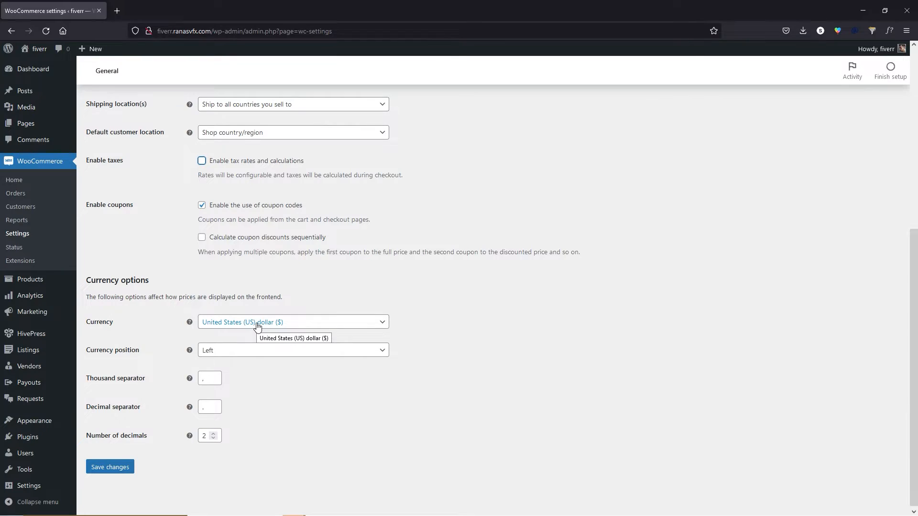
Keep US dollar as the store currency and save the general settings.
{"action": "left_click", "coordinate": [244, 323]}
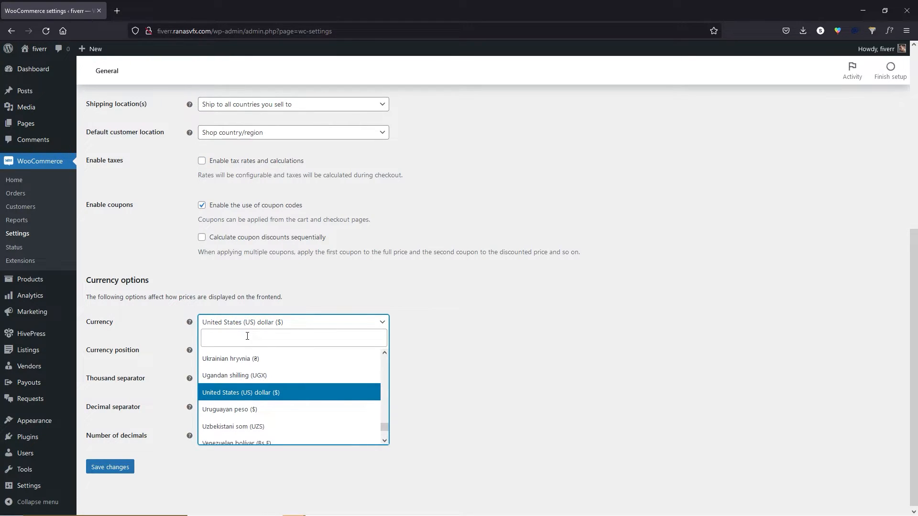
{"action": "left_click", "coordinate": [246, 327]}
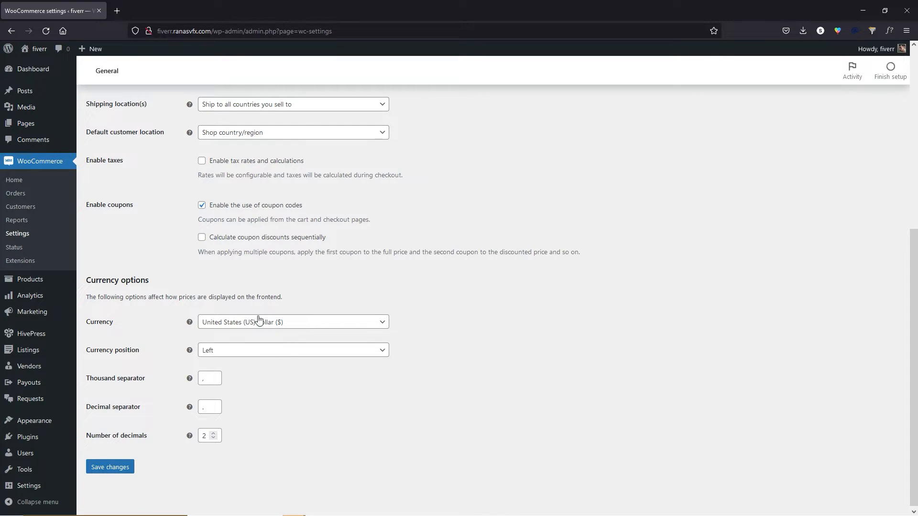
{"action": "left_click", "coordinate": [116, 468]}
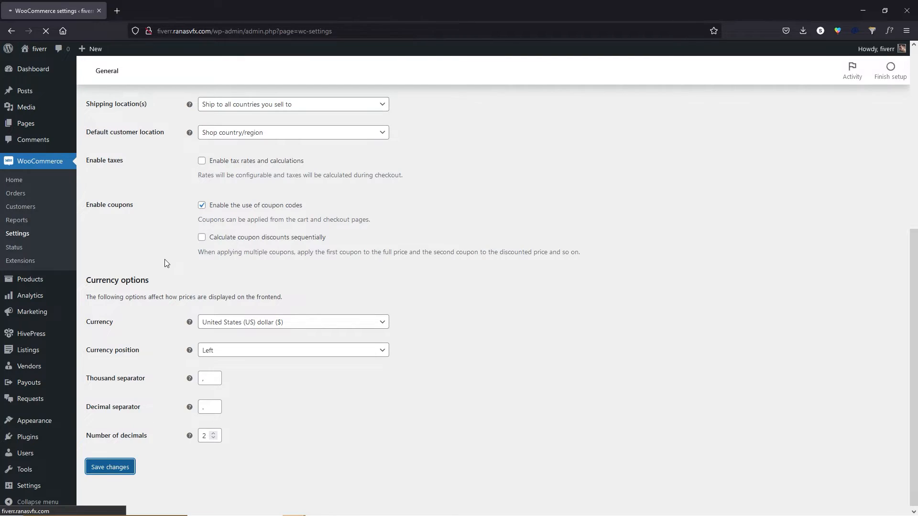
{"action": "left_click", "coordinate": [149, 114]}
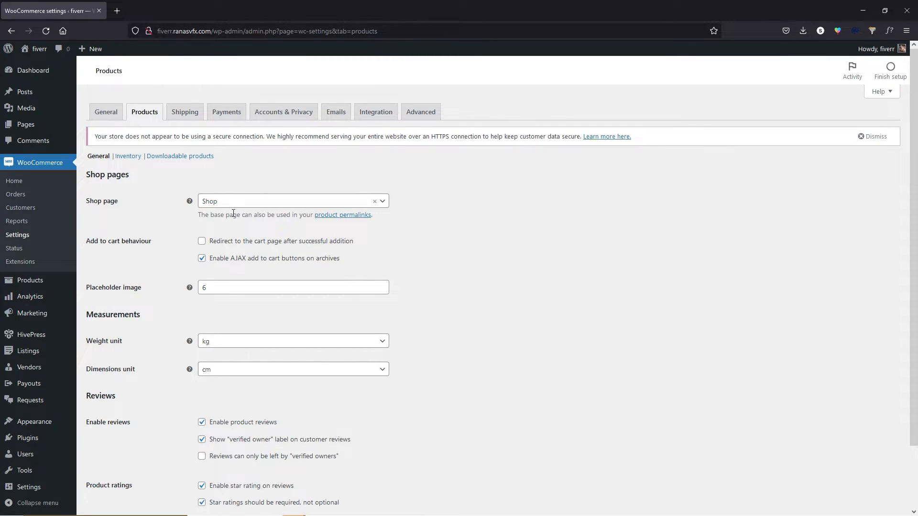
Under Payments, choose Get started for the recommended PayPal extension.
{"action": "scroll", "coordinate": [177, 308], "scroll_direction": "down", "scroll_amount": 2}
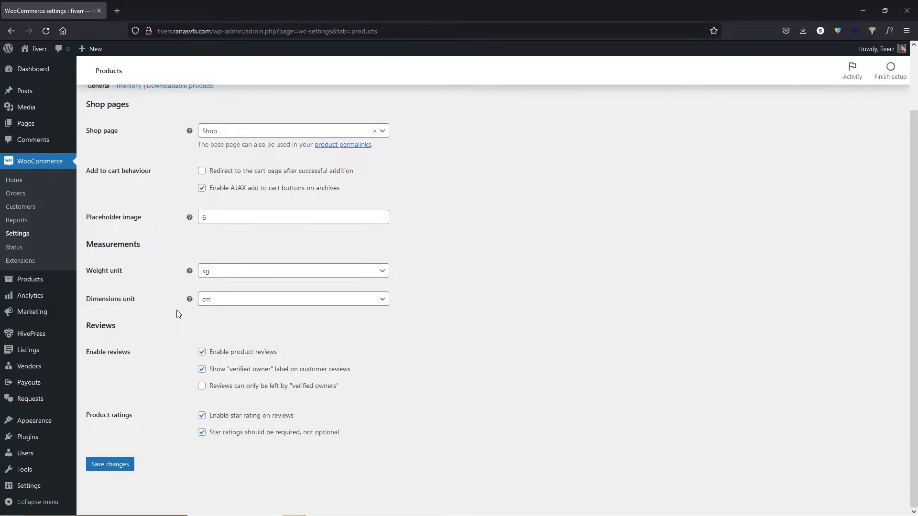
{"action": "scroll", "coordinate": [177, 311], "scroll_direction": "up", "scroll_amount": 2}
{"action": "left_click", "coordinate": [229, 116]}
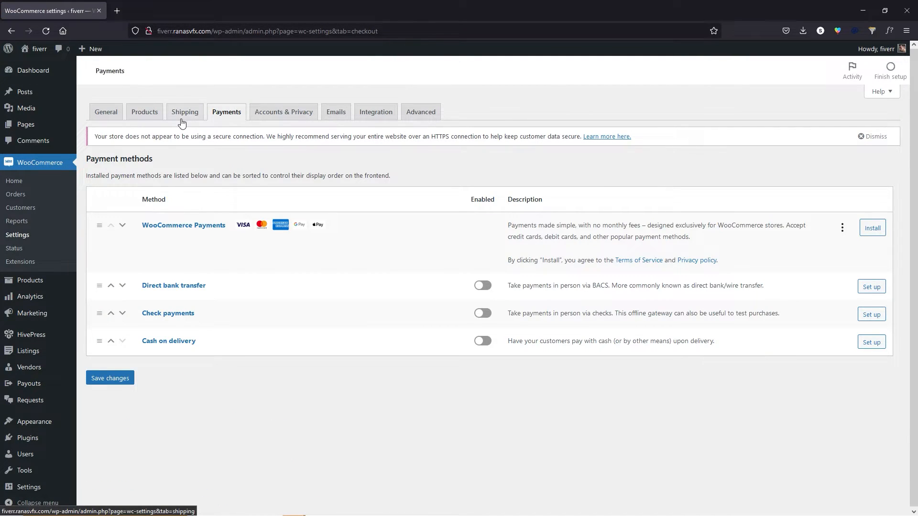
{"action": "scroll", "coordinate": [220, 268], "scroll_direction": "down", "scroll_amount": 2}
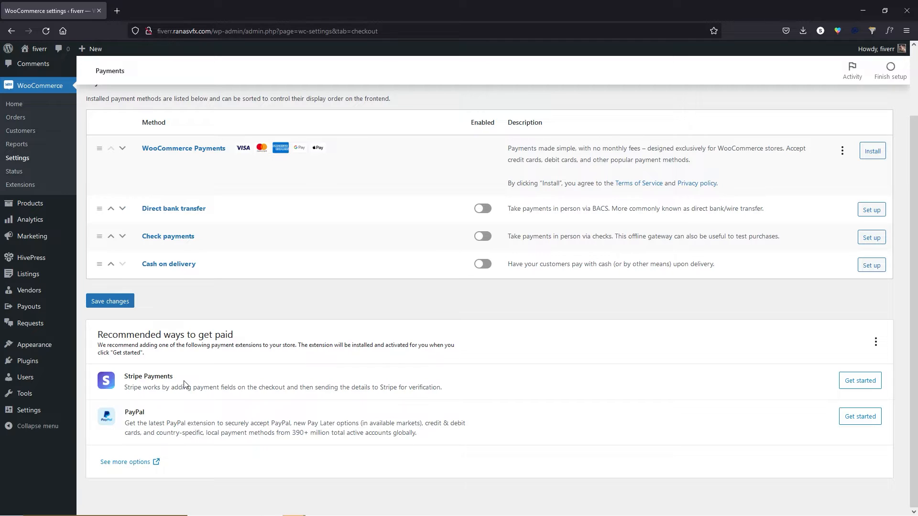
{"action": "left_click", "coordinate": [865, 421]}
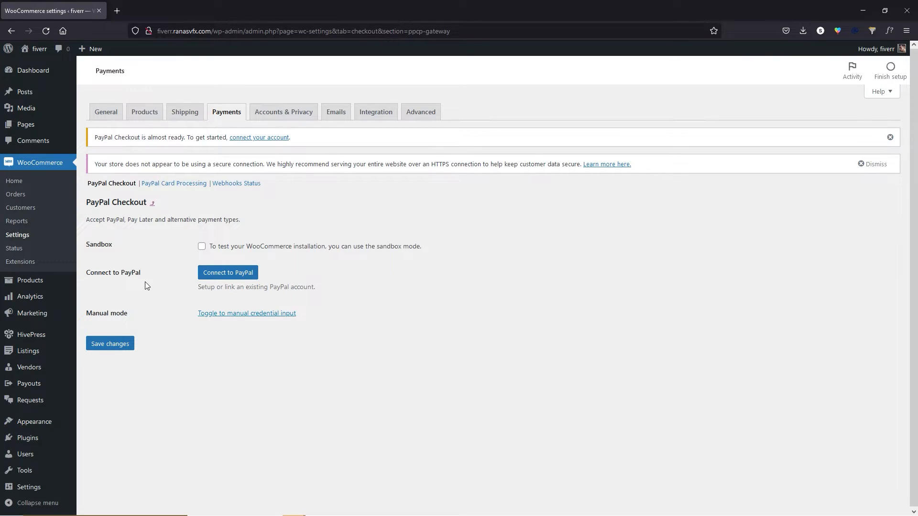
Switch PayPal Checkout to manual credential input and go to PayPal's site.
{"action": "left_click", "coordinate": [266, 314]}
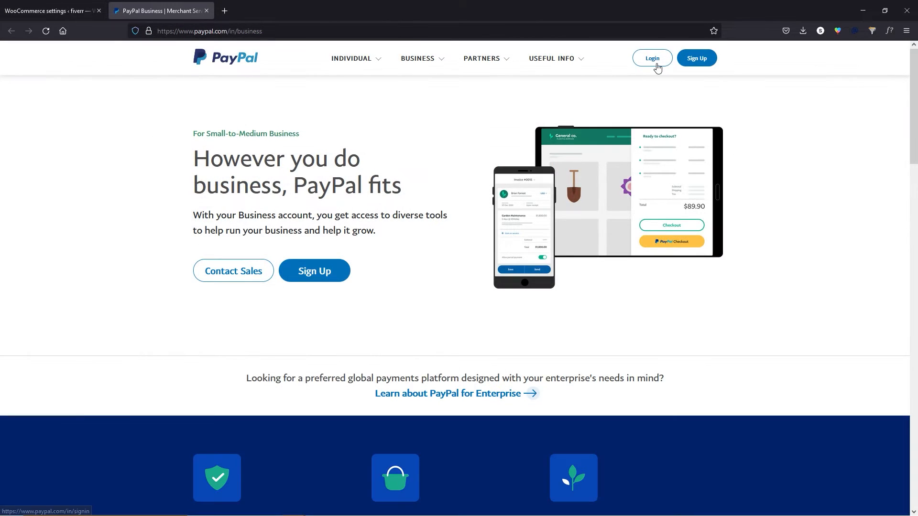
{"action": "left_click", "coordinate": [657, 66]}
Sign in to PayPal and find the API credentials app via an 'api' search.
{"action": "left_click", "coordinate": [459, 254]}
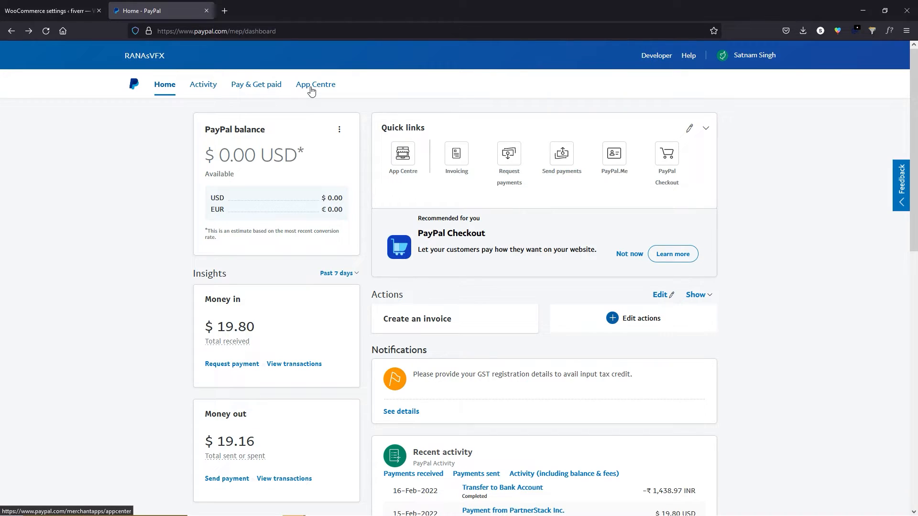
{"action": "left_click", "coordinate": [312, 91]}
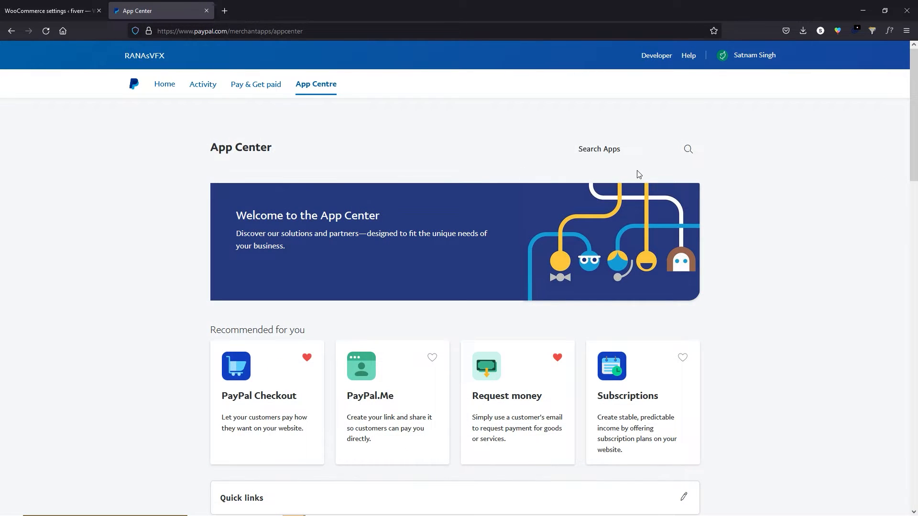
{"action": "left_click", "coordinate": [685, 152]}
{"action": "left_click", "coordinate": [617, 149]}
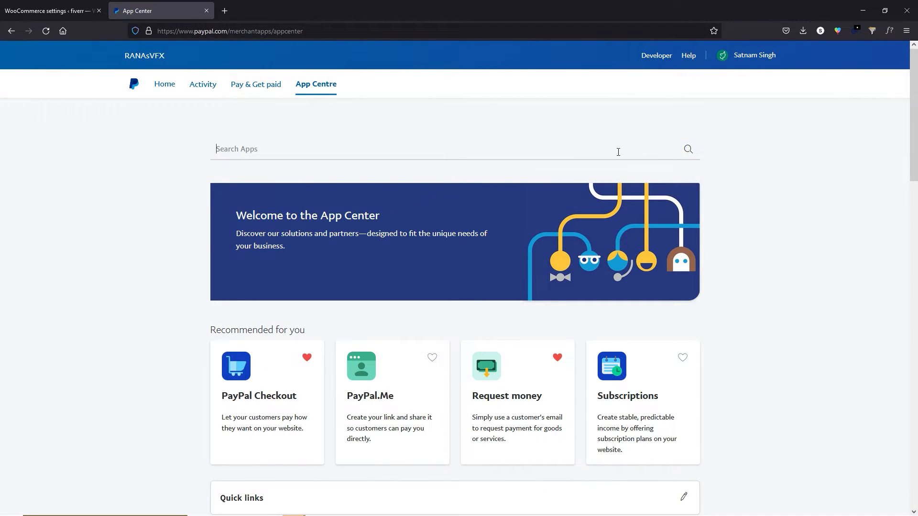
{"action": "type", "text": "api"}
{"action": "left_click", "coordinate": [245, 260]}
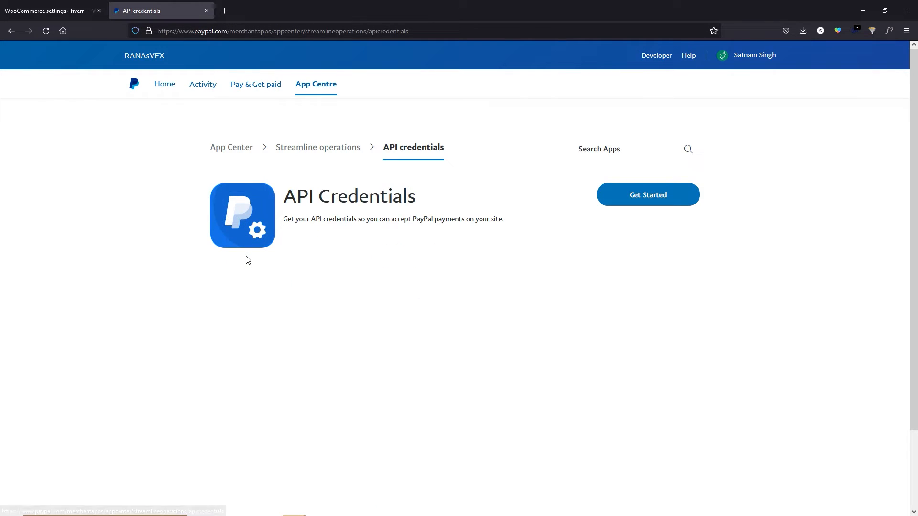
{"action": "left_click", "coordinate": [654, 199]}
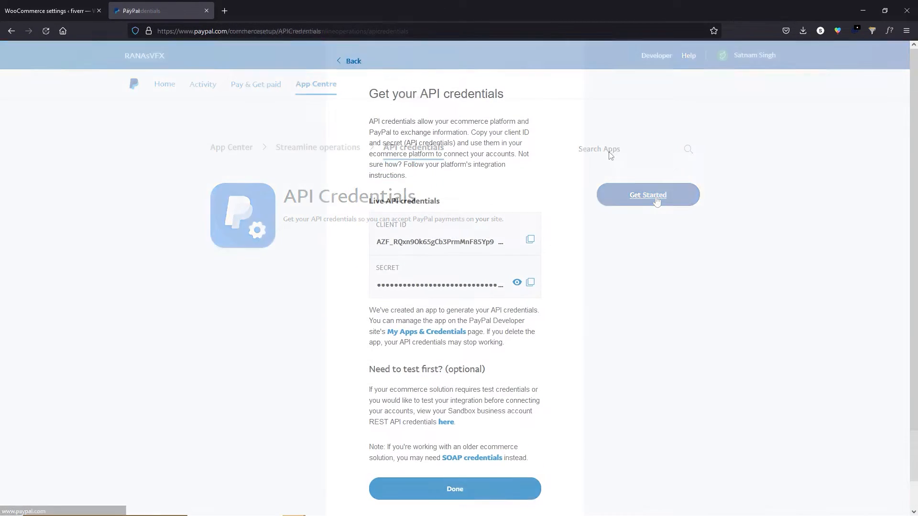
{"action": "left_click", "coordinate": [415, 333]}
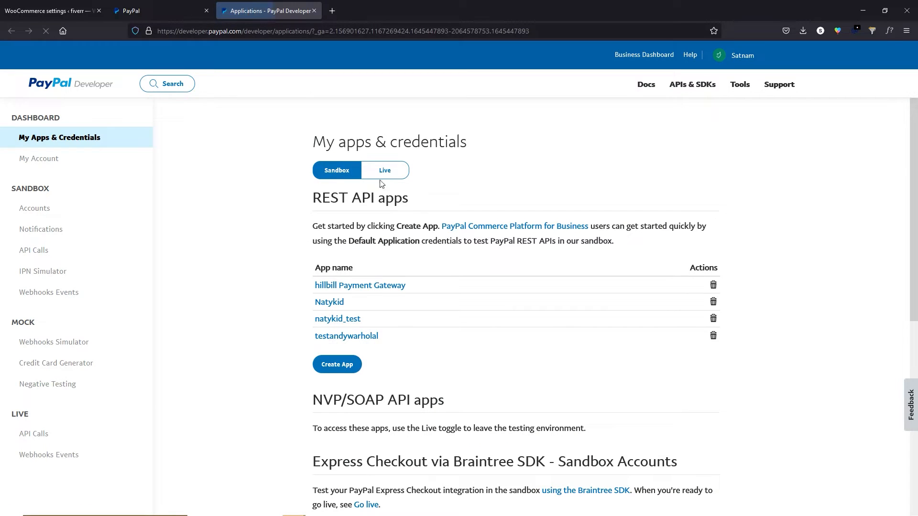
Create a live PayPal app named 'fiverr_test'.
{"action": "left_click", "coordinate": [393, 171]}
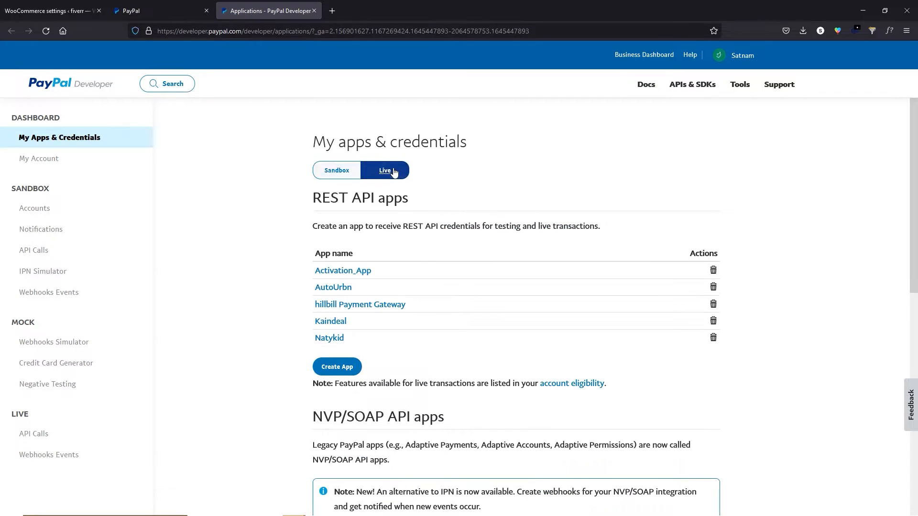
{"action": "left_click", "coordinate": [343, 372]}
{"action": "left_click", "coordinate": [354, 258]}
{"action": "type", "text": "fiverr_test"}
{"action": "left_click", "coordinate": [352, 341]}
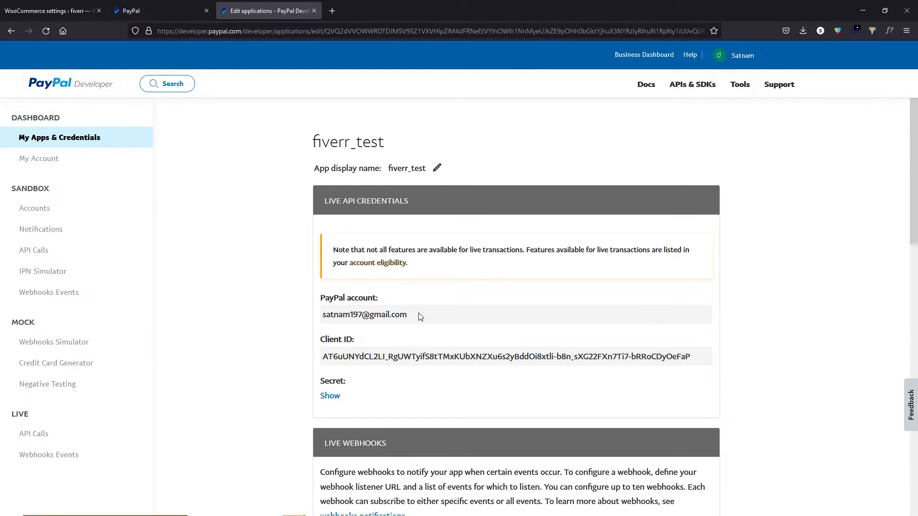
Paste the PayPal account e-mail into WooCommerce's Live Email address field.
{"action": "left_click", "coordinate": [60, 9]}
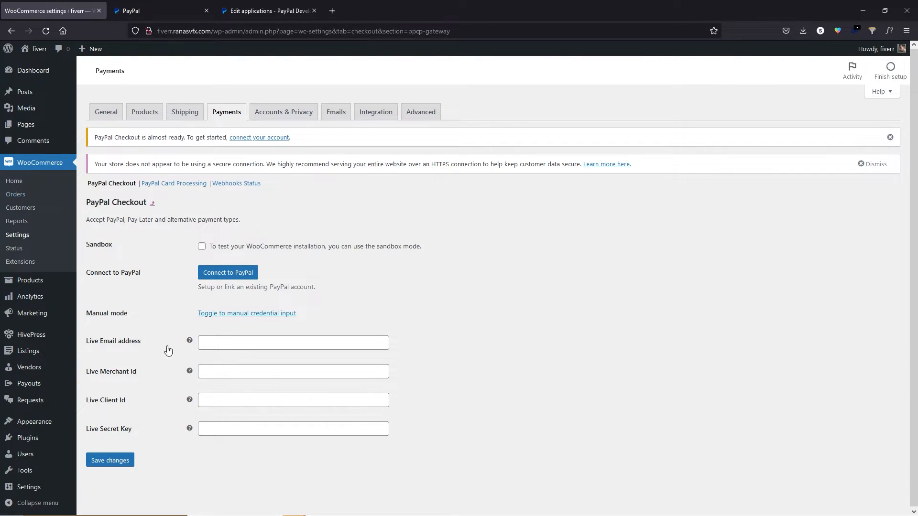
{"action": "left_click", "coordinate": [229, 343]}
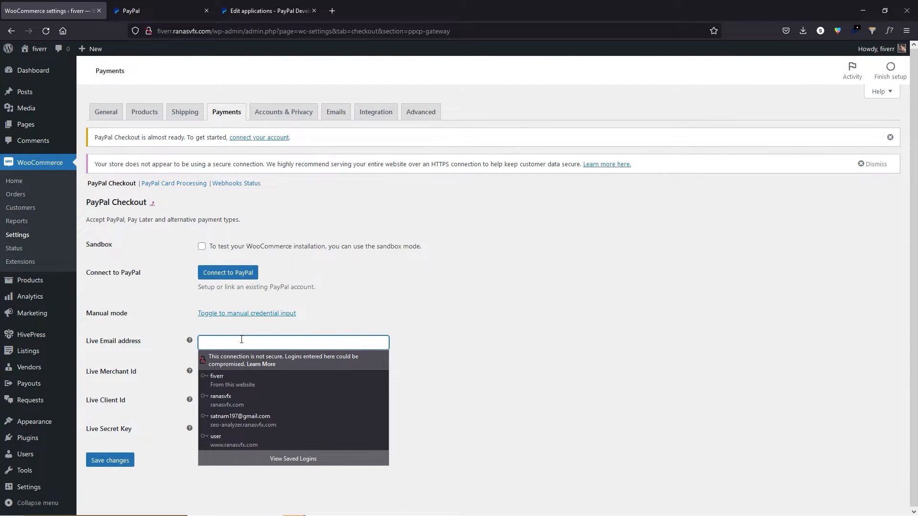
{"action": "key", "text": "ctrl+v"}
{"action": "left_click", "coordinate": [111, 377]}
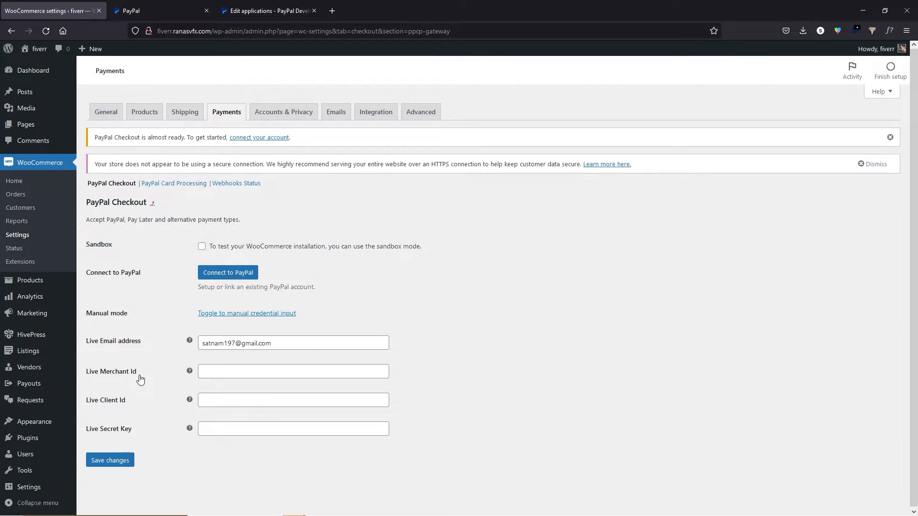
{"action": "left_click", "coordinate": [157, 6]}
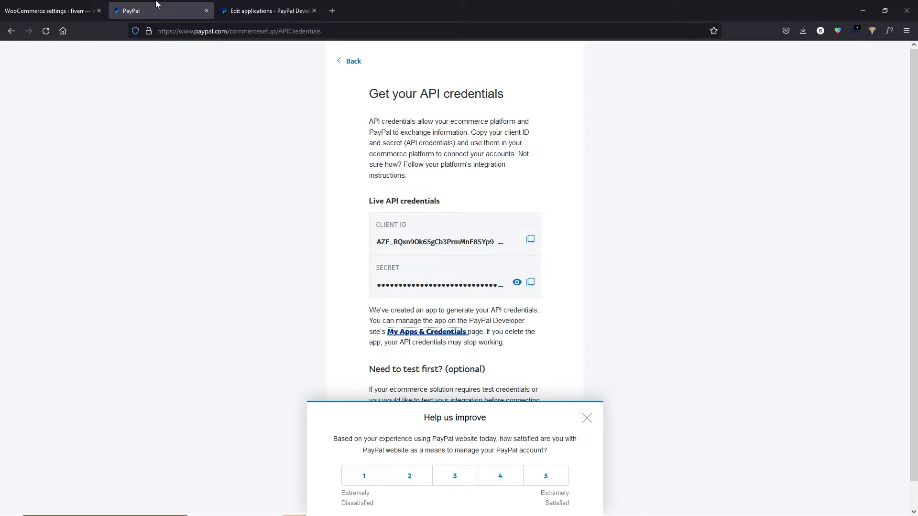
Copy the merchant ID from PayPal business information into Live Merchant Id.
{"action": "left_click", "coordinate": [352, 61]}
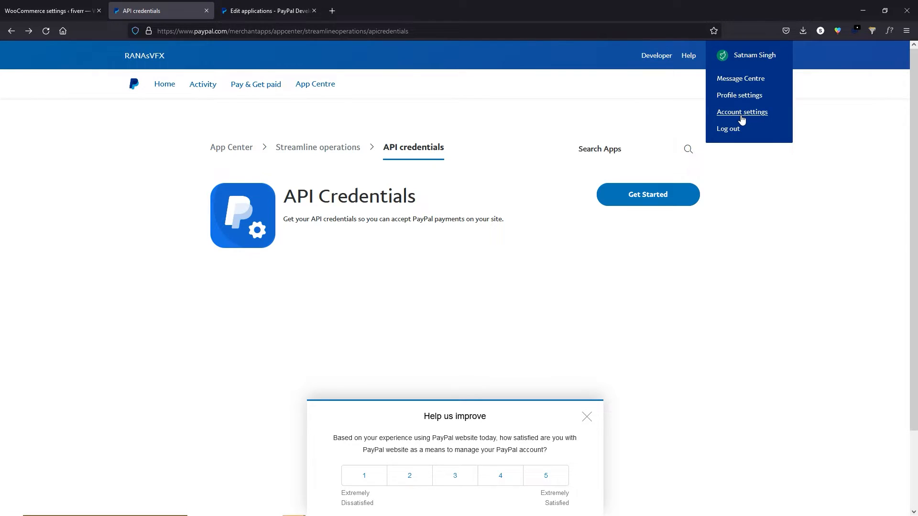
{"action": "left_click", "coordinate": [741, 113]}
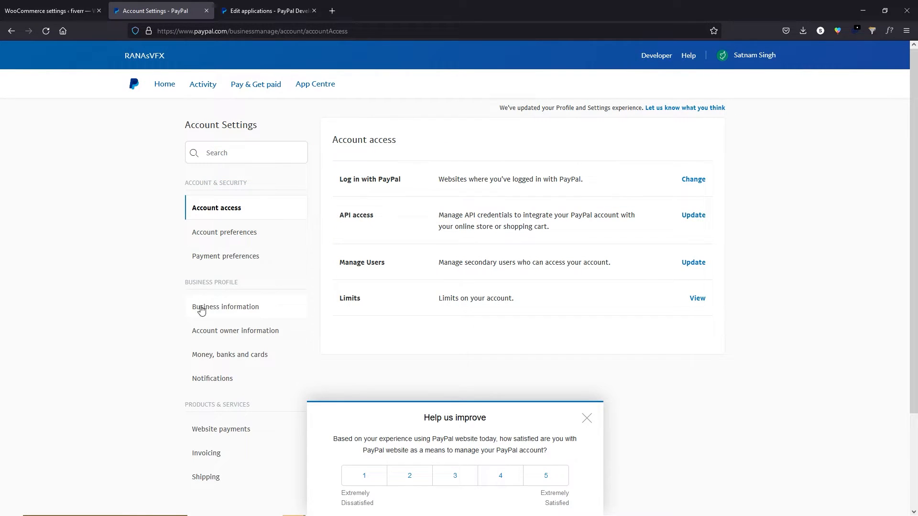
{"action": "left_click", "coordinate": [205, 312]}
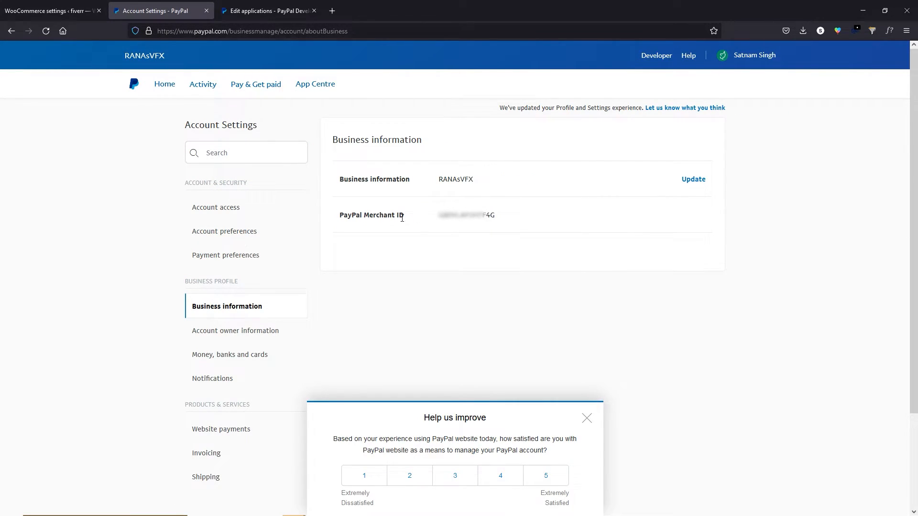
{"action": "left_click_drag", "start_coordinate": [438, 216], "coordinate": [495, 216]}
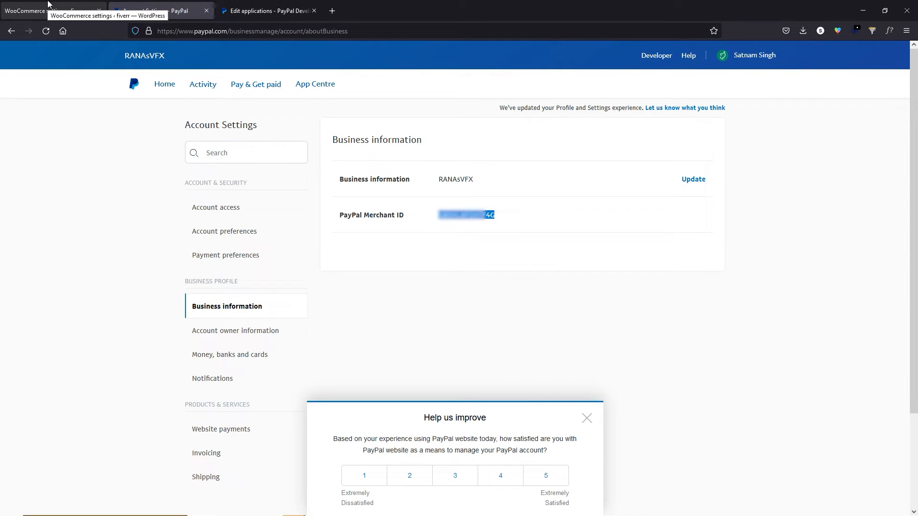
{"action": "left_click", "coordinate": [48, 4]}
{"action": "key", "text": "ctrl+v"}
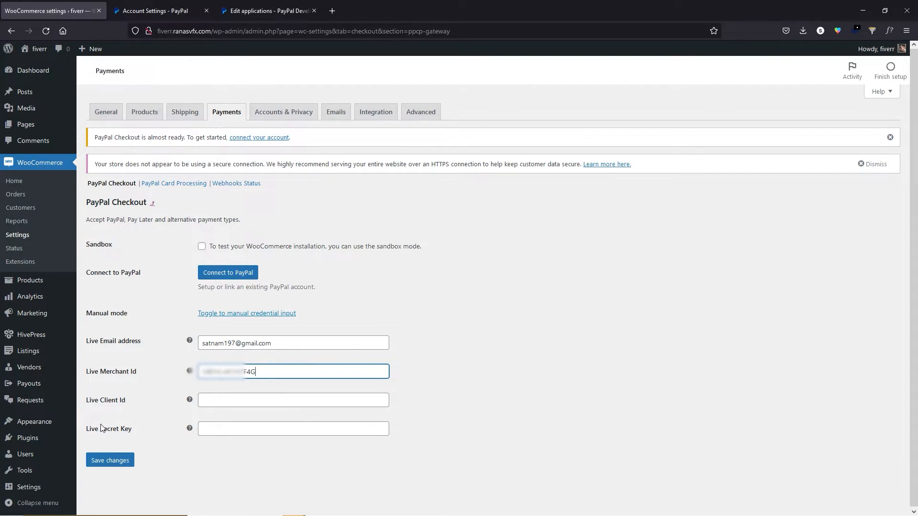
Copy the fiverr_test Client ID into the store's PayPal Checkout settings.
{"action": "left_click", "coordinate": [268, 10]}
{"action": "left_click_drag", "start_coordinate": [324, 356], "coordinate": [691, 357]}
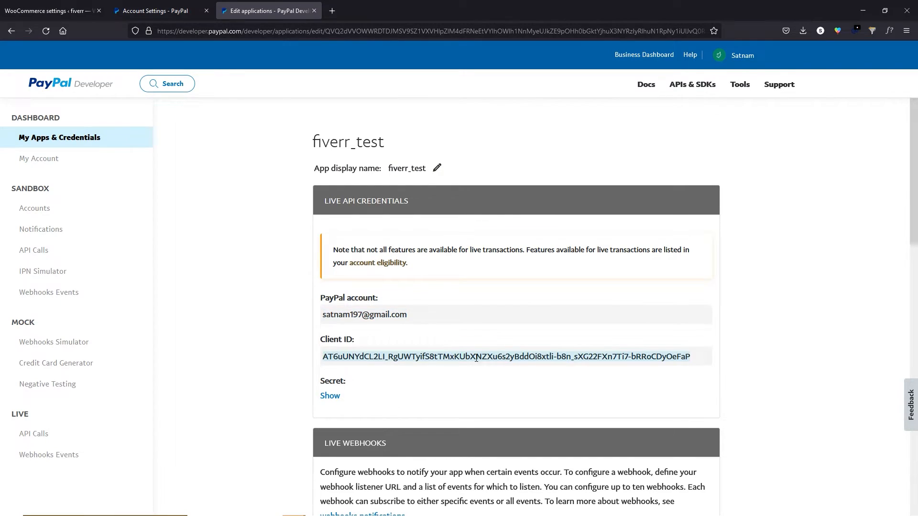
{"action": "right_click", "coordinate": [591, 354]}
{"action": "left_click", "coordinate": [598, 365]}
{"action": "left_click", "coordinate": [37, 3]}
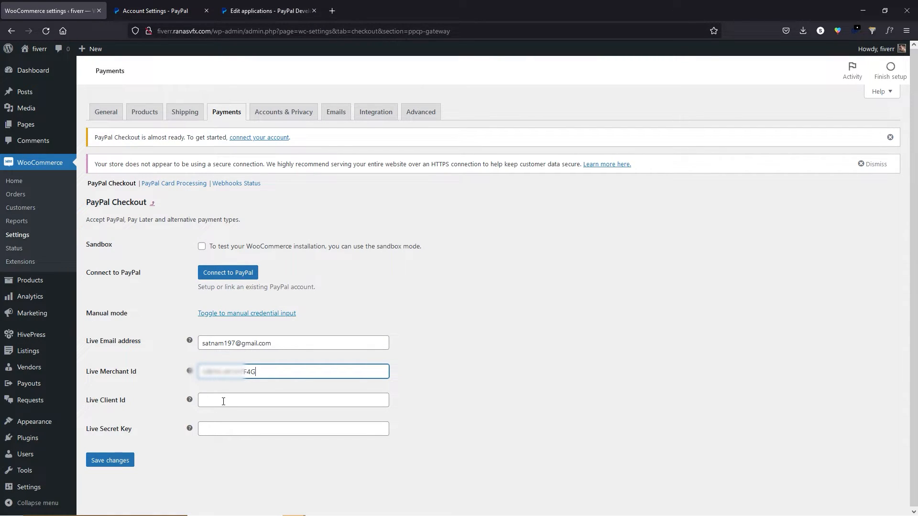
{"action": "left_click", "coordinate": [206, 429]}
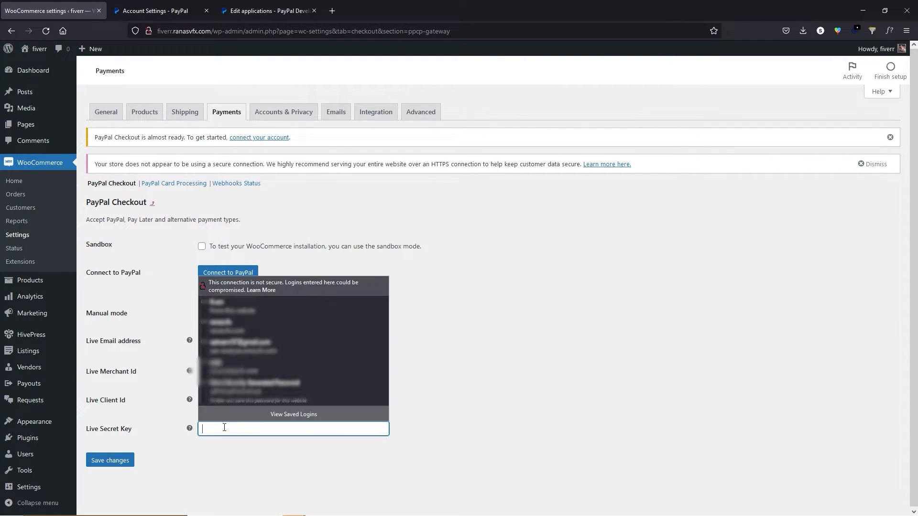
Paste the app's secret into Live Secret Key and save to connect PayPal.
{"action": "left_click", "coordinate": [269, 7]}
{"action": "scroll", "coordinate": [326, 402], "scroll_direction": "down", "scroll_amount": 3}
{"action": "left_click", "coordinate": [334, 278]}
{"action": "double_click", "coordinate": [386, 363]}
{"action": "right_click", "coordinate": [385, 362]}
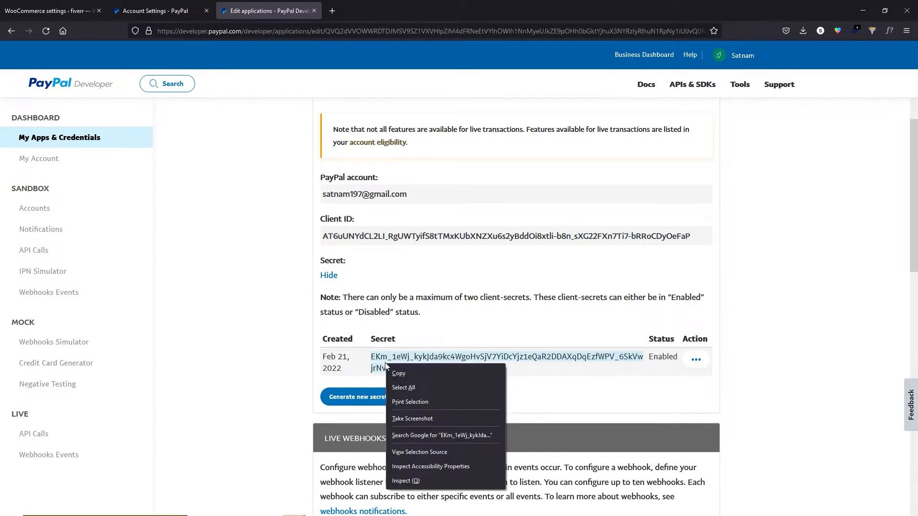
{"action": "left_click", "coordinate": [393, 371]}
{"action": "left_click", "coordinate": [55, 4]}
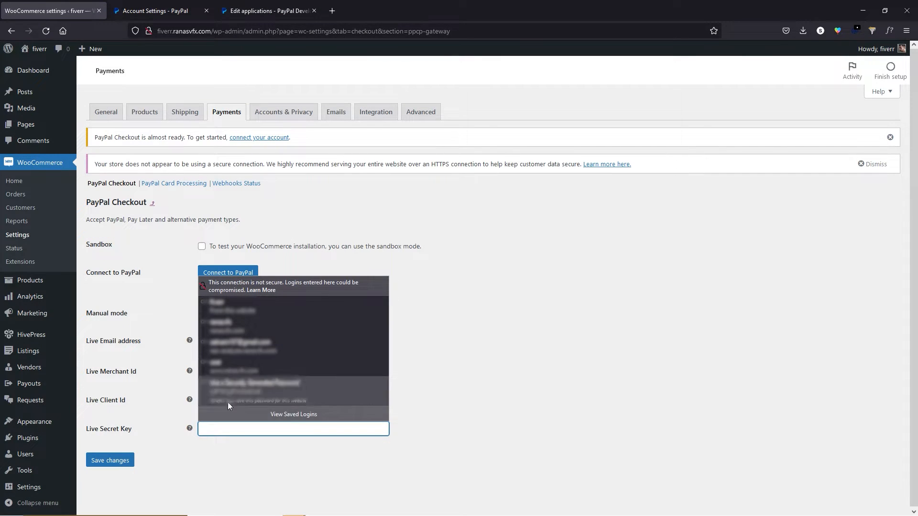
{"action": "key", "text": "ctrl+v"}
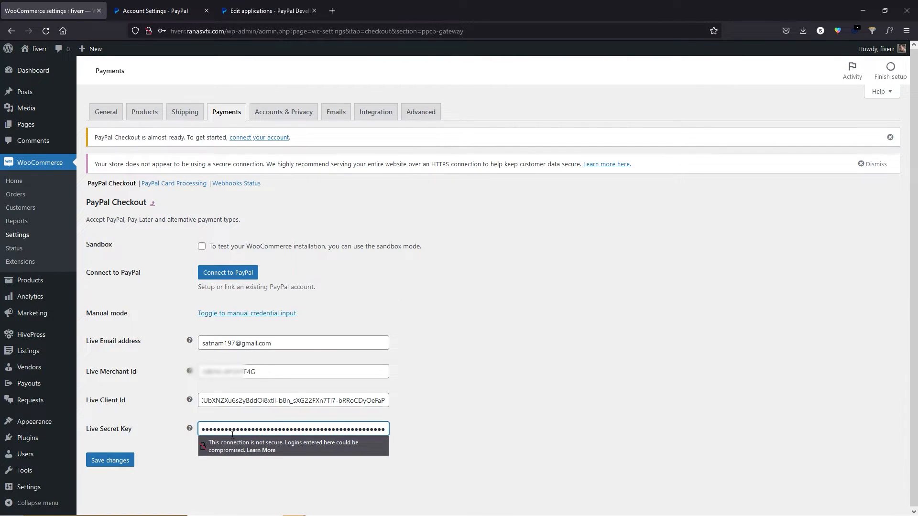
{"action": "left_click", "coordinate": [109, 461]}
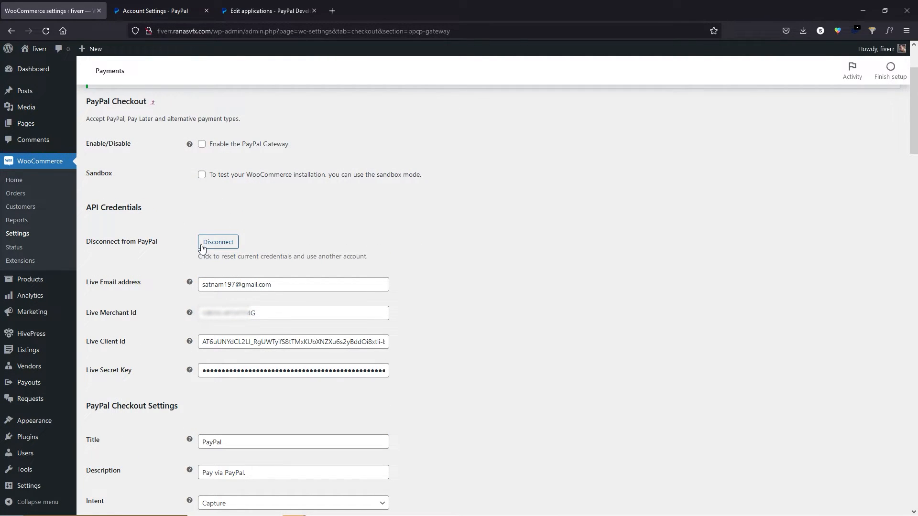
Enable the PayPal Gateway and save the PayPal Checkout settings with sandbox mode off.
{"action": "left_click", "coordinate": [201, 146]}
{"action": "scroll", "coordinate": [450, 220], "scroll_direction": "down", "scroll_amount": 15}
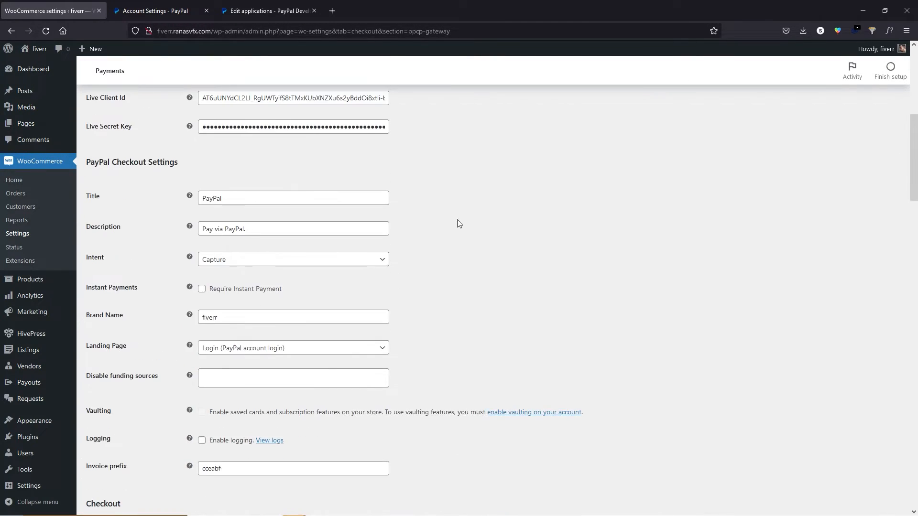
{"action": "scroll", "coordinate": [464, 246], "scroll_direction": "down", "scroll_amount": 10}
{"action": "left_click", "coordinate": [123, 471]}
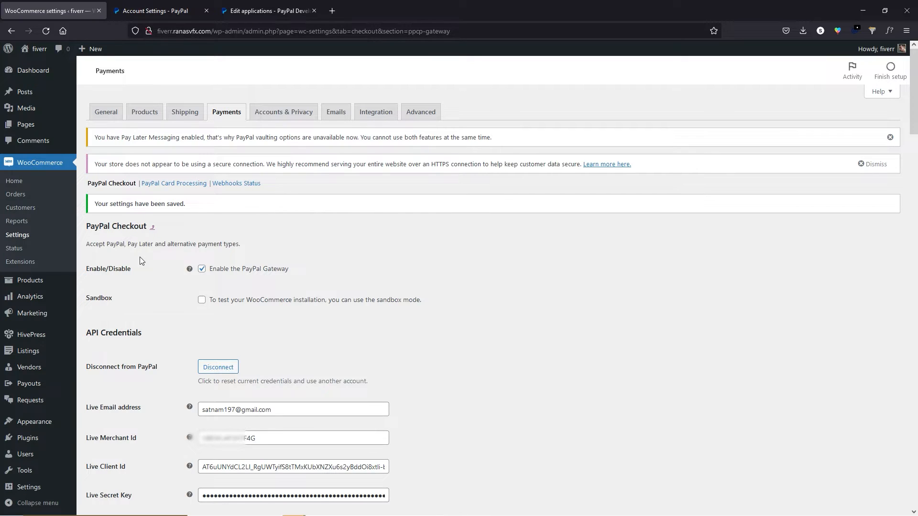
In Accounts & Privacy, disable guest orders, allow login and account creation at checkout, and save.
{"action": "left_click", "coordinate": [280, 116]}
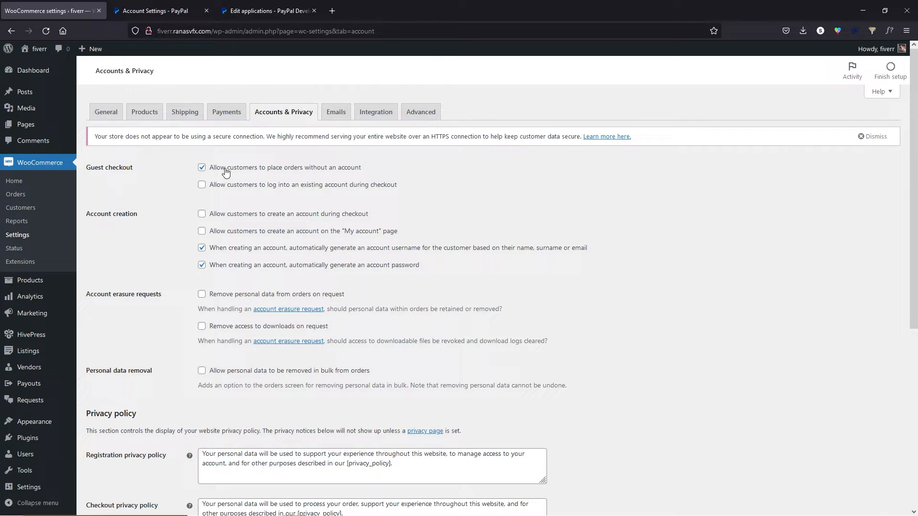
{"action": "left_click", "coordinate": [202, 169]}
{"action": "left_click", "coordinate": [201, 186]}
{"action": "left_click", "coordinate": [201, 214]}
{"action": "scroll", "coordinate": [211, 321], "scroll_direction": "down", "scroll_amount": 1}
{"action": "scroll", "coordinate": [175, 228], "scroll_direction": "down", "scroll_amount": 3}
{"action": "scroll", "coordinate": [173, 224], "scroll_direction": "down", "scroll_amount": 2}
{"action": "left_click", "coordinate": [117, 465]}
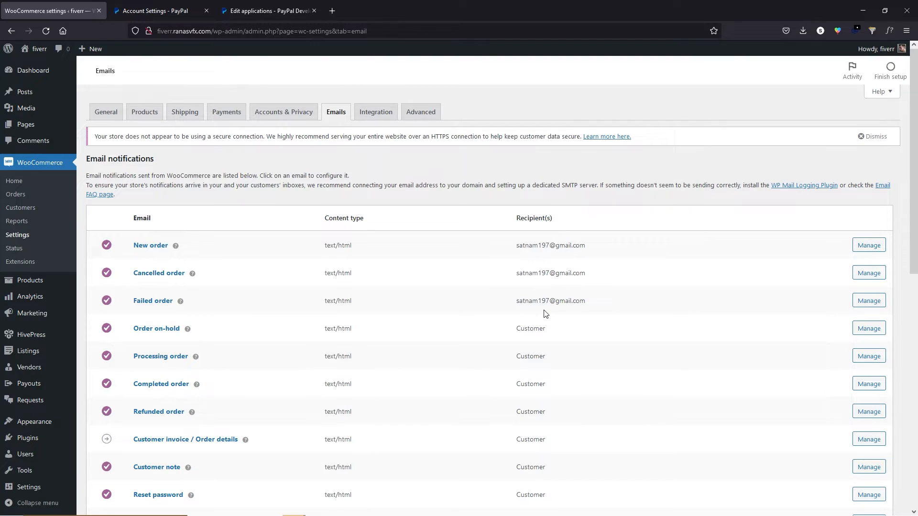
Check the New order email's recipient address and save its settings.
{"action": "left_click", "coordinate": [868, 249]}
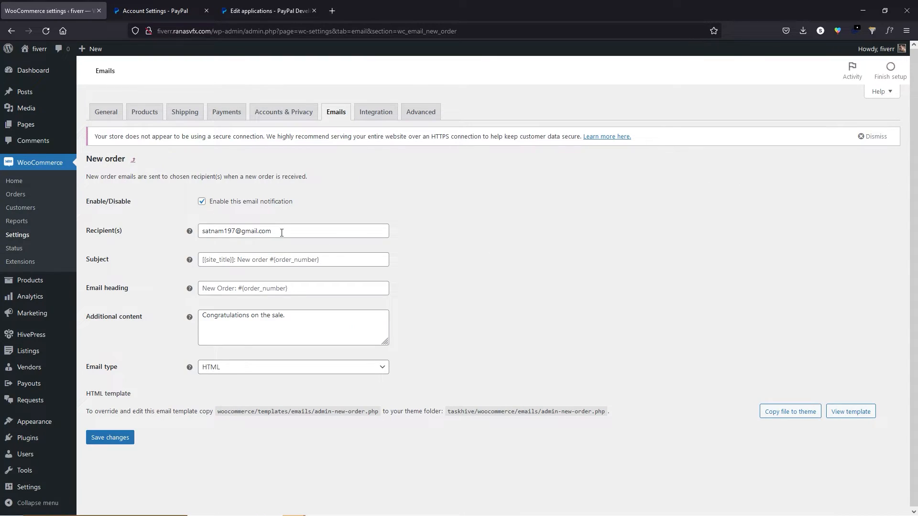
{"action": "left_click_drag", "start_coordinate": [282, 232], "coordinate": [197, 232]}
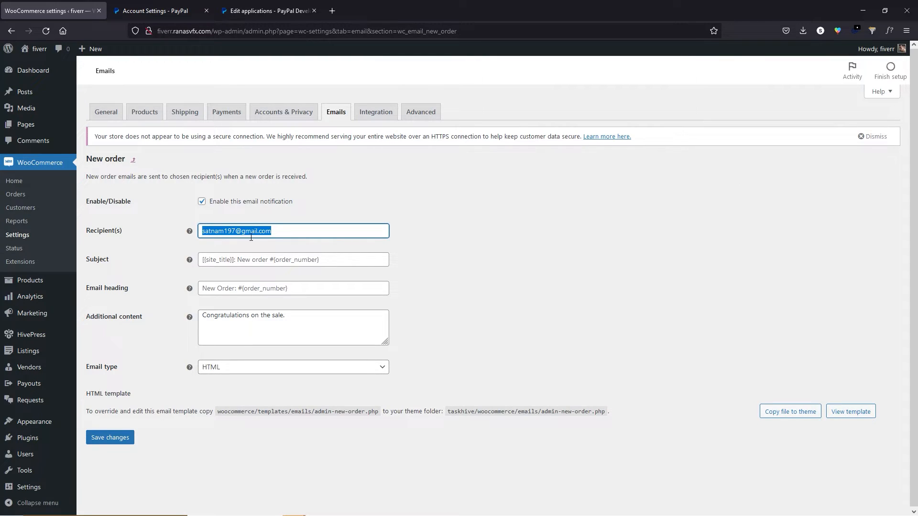
{"action": "left_click", "coordinate": [108, 440]}
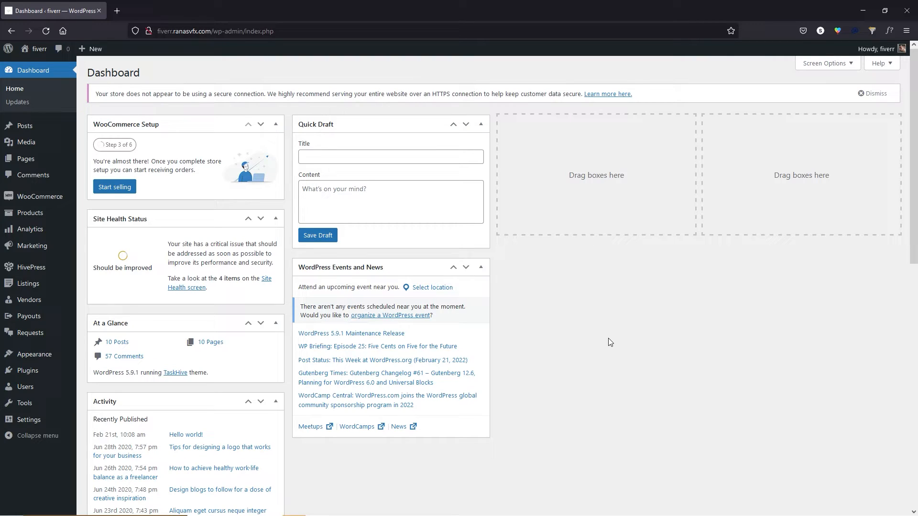
Go to Listings > Listings to view the 18 published service listings.
{"action": "mouse_move", "coordinate": [32, 285]}
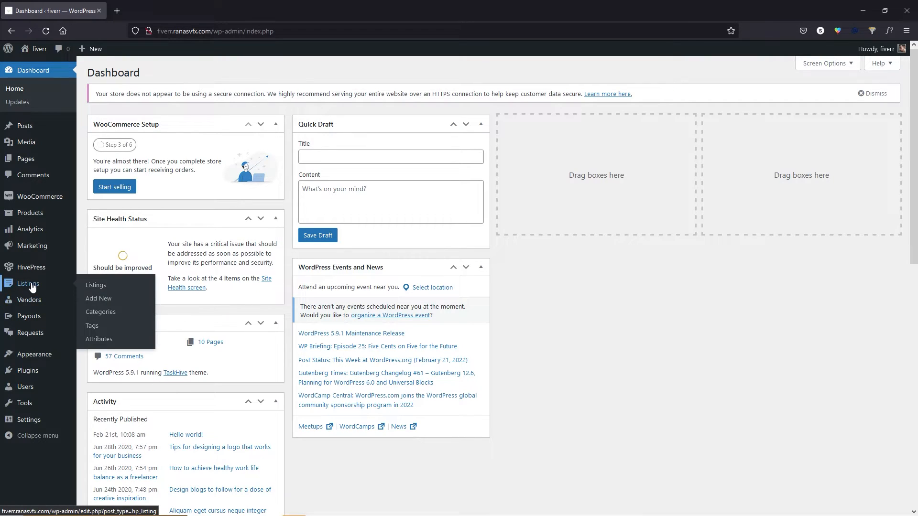
{"action": "mouse_move", "coordinate": [44, 305]}
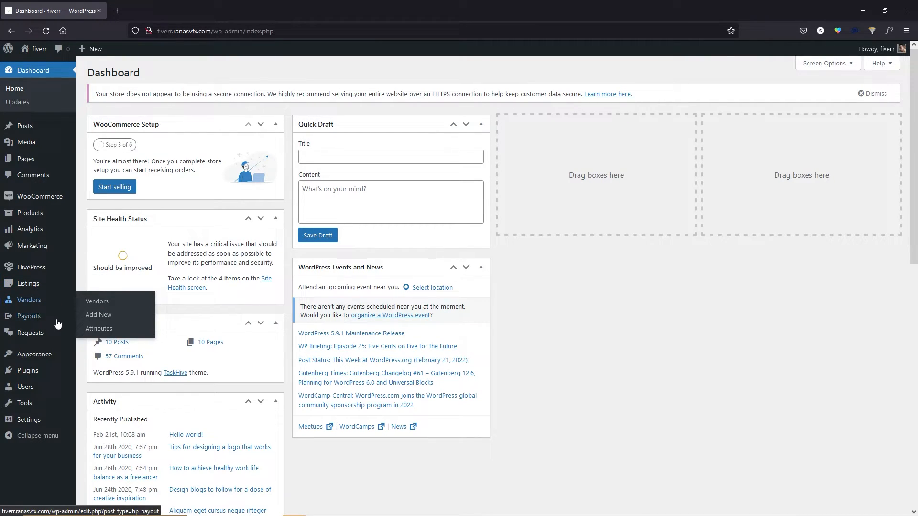
{"action": "mouse_move", "coordinate": [43, 338]}
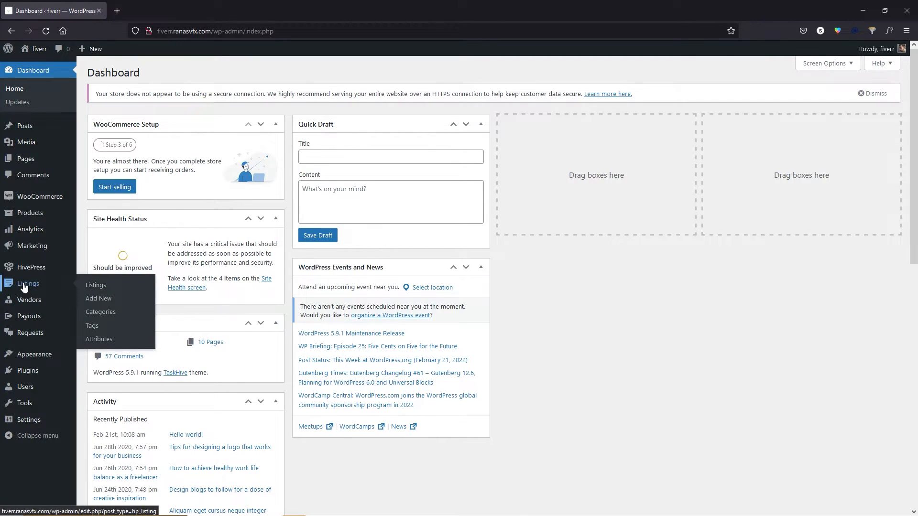
{"action": "left_click", "coordinate": [114, 288]}
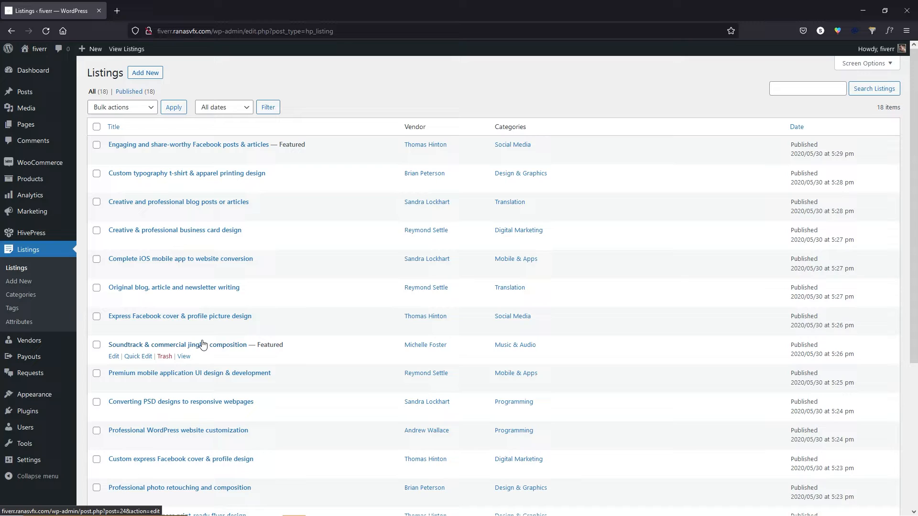
Look over the listings' bulk action choices without applying any, then go to Listings > Categories.
{"action": "mouse_move", "coordinate": [34, 234]}
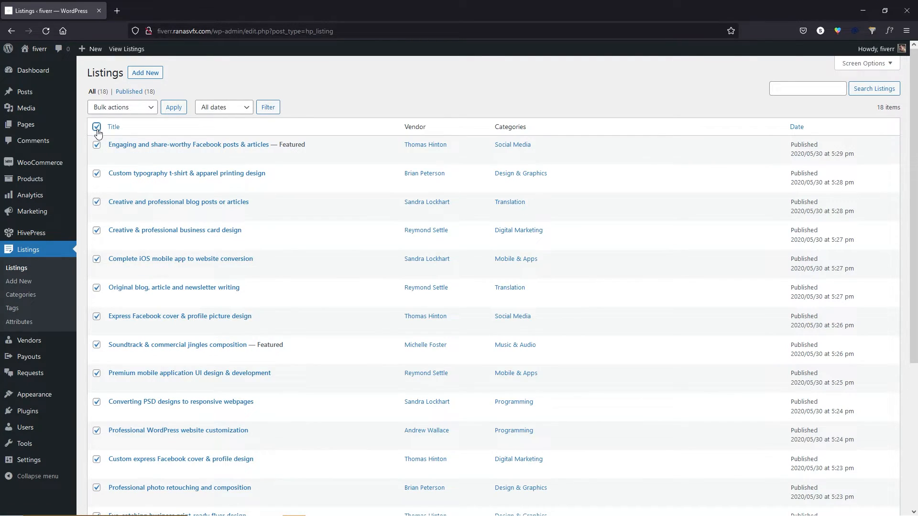
{"action": "left_click", "coordinate": [122, 108]}
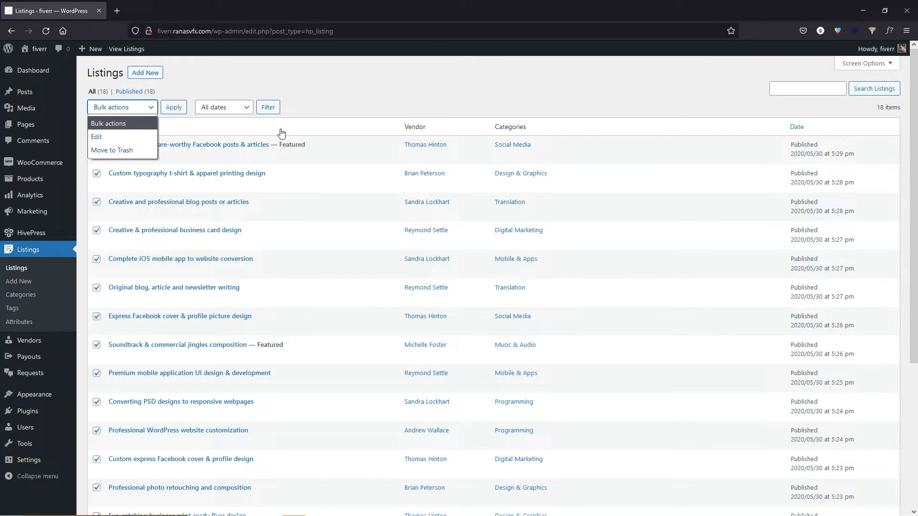
{"action": "left_click", "coordinate": [325, 71]}
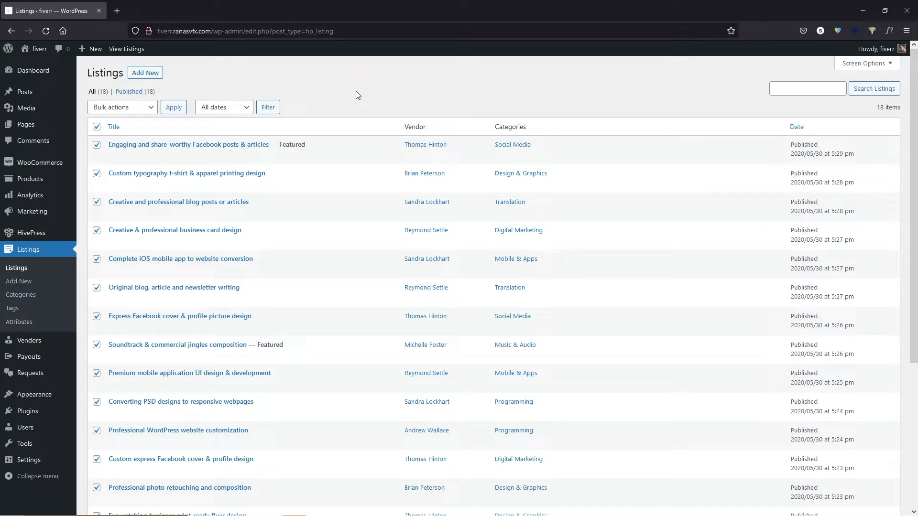
{"action": "left_click", "coordinate": [32, 297]}
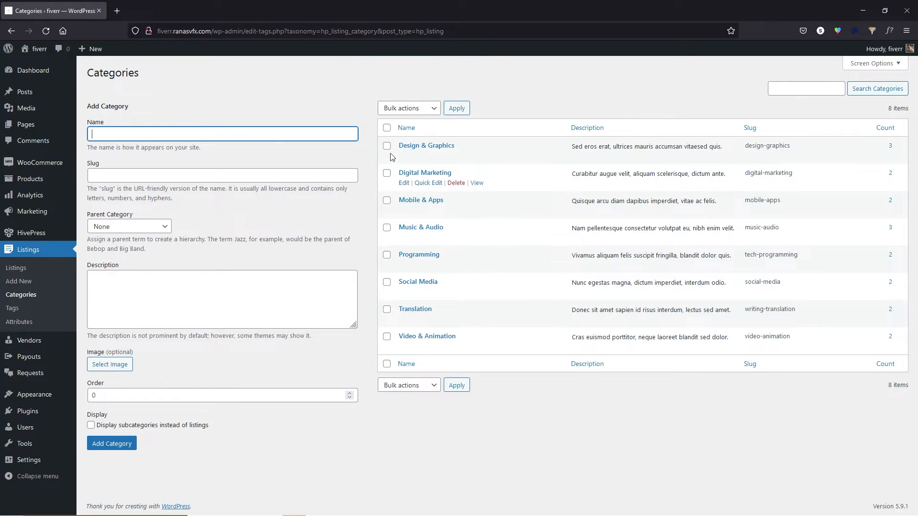
Select all categories, look at the bulk actions, then deselect them without changes.
{"action": "left_click", "coordinate": [387, 127]}
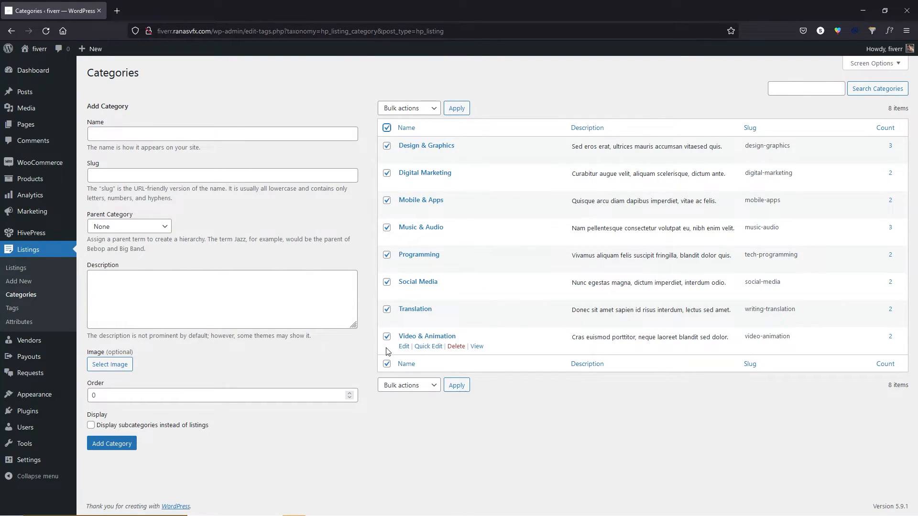
{"action": "left_click", "coordinate": [419, 109]}
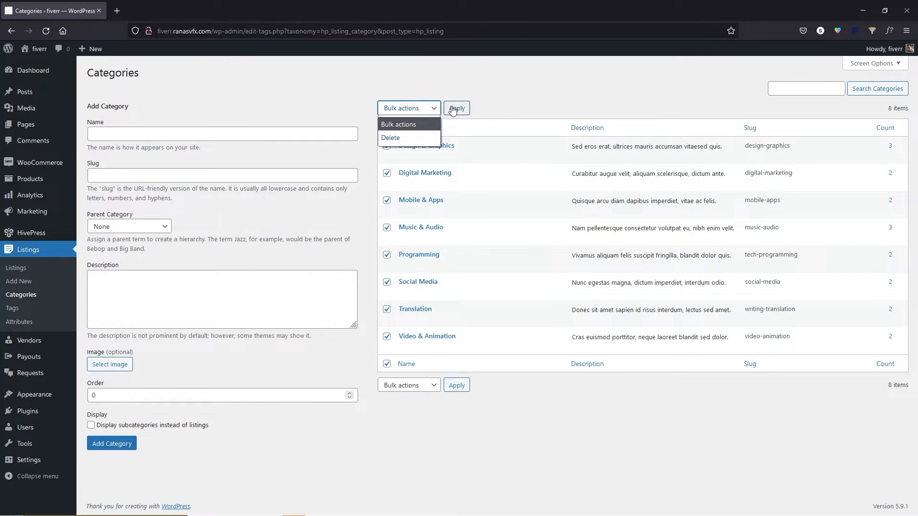
{"action": "left_click", "coordinate": [386, 129]}
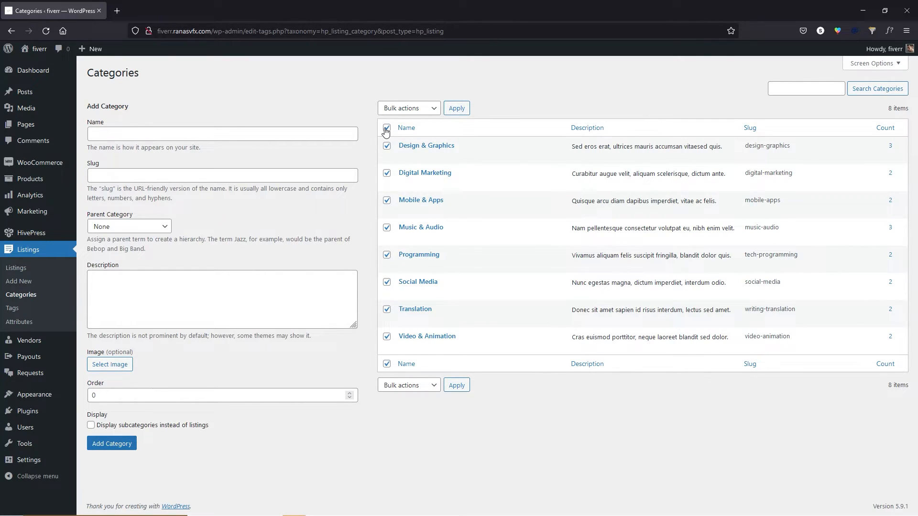
{"action": "left_click", "coordinate": [386, 129]}
Add a 'Programming & Tech' category with a description about technical bells and whistles.
{"action": "left_click", "coordinate": [113, 135]}
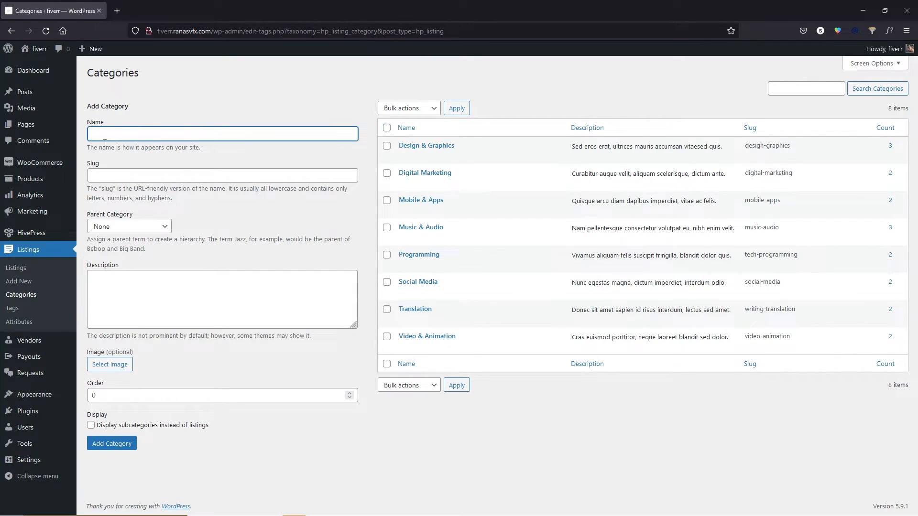
{"action": "type", "text": "Programming & Tech"}
{"action": "left_click", "coordinate": [127, 304]}
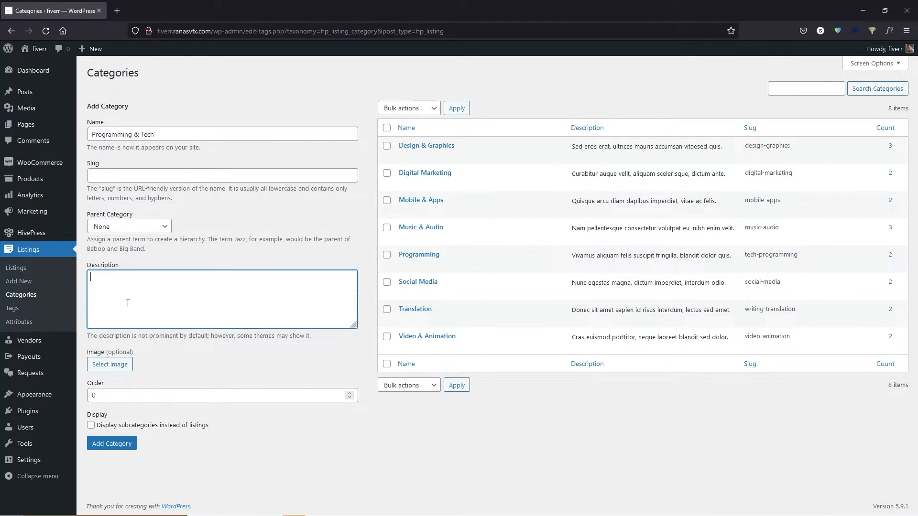
{"action": "type", "text": "Get all the technical bells and whistles without paying for a programming degree"}
{"action": "left_click", "coordinate": [127, 444]}
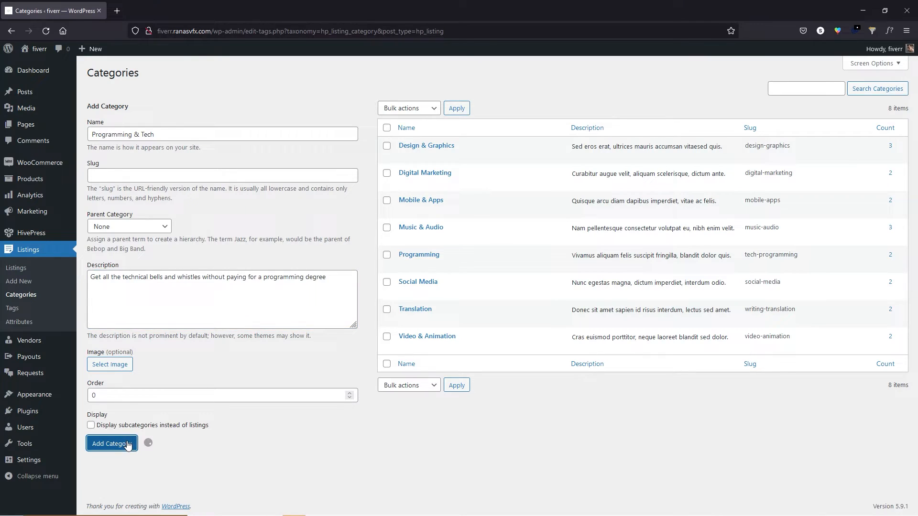
Open the live site in a new browser tab from the Visit Site link.
{"action": "mouse_move", "coordinate": [38, 50]}
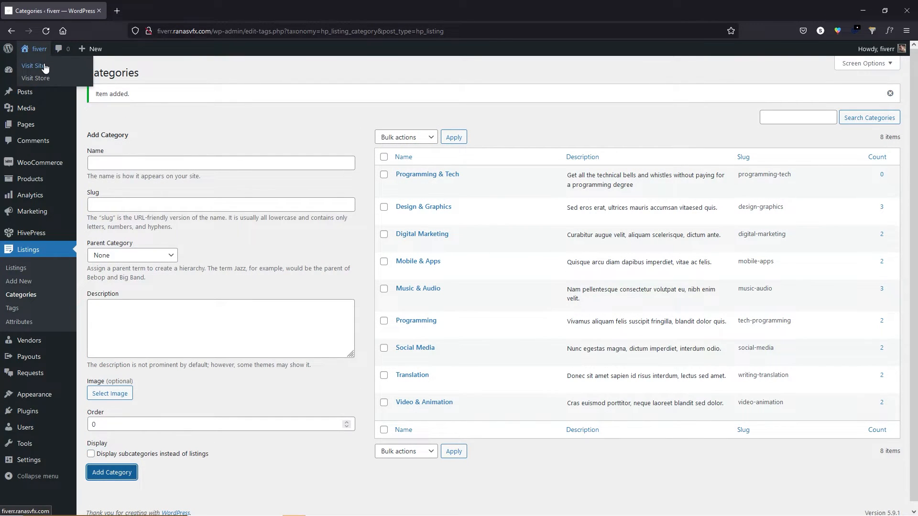
{"action": "right_click", "coordinate": [56, 72]}
{"action": "left_click", "coordinate": [76, 74]}
Confirm Programming & Tech appears under Top Categories on the live site, then return to the admin tab.
{"action": "left_click", "coordinate": [157, 11]}
{"action": "scroll", "coordinate": [96, 280], "scroll_direction": "down", "scroll_amount": 4}
{"action": "scroll", "coordinate": [95, 280], "scroll_direction": "down", "scroll_amount": 5}
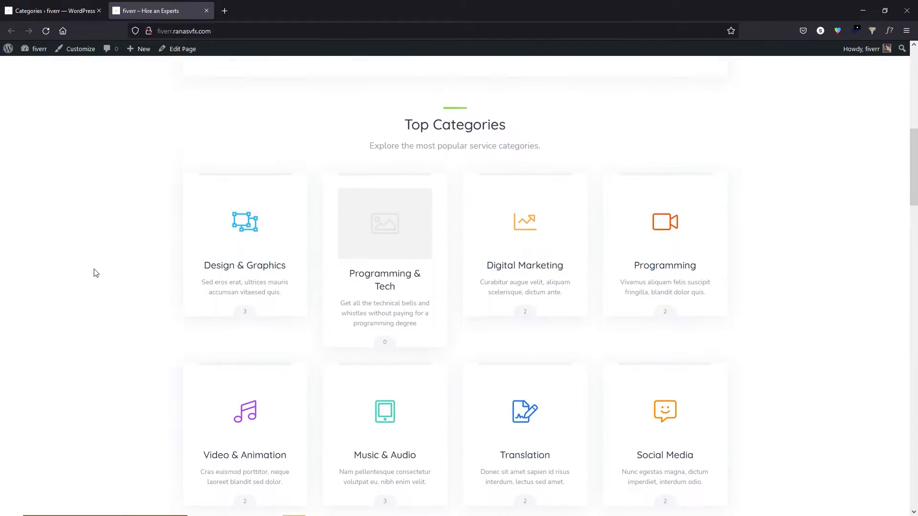
{"action": "scroll", "coordinate": [387, 189], "scroll_direction": "up", "scroll_amount": 1}
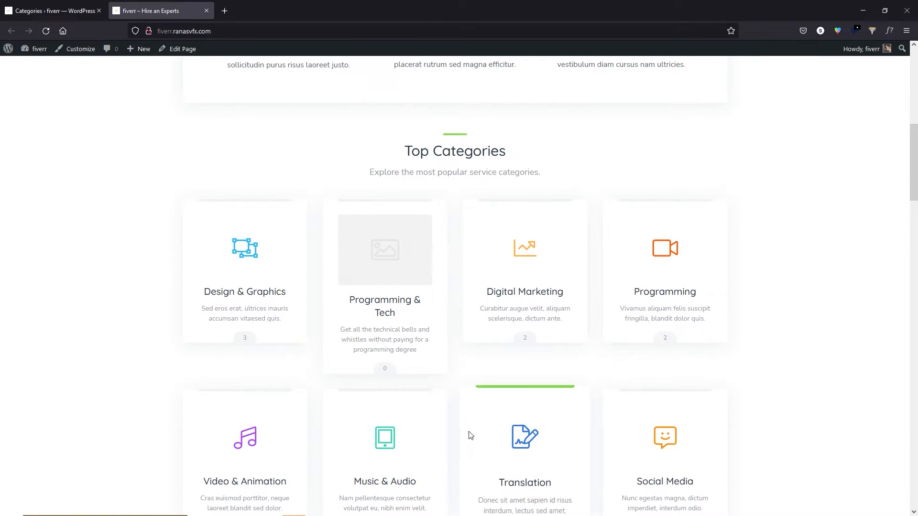
{"action": "left_click", "coordinate": [53, 10]}
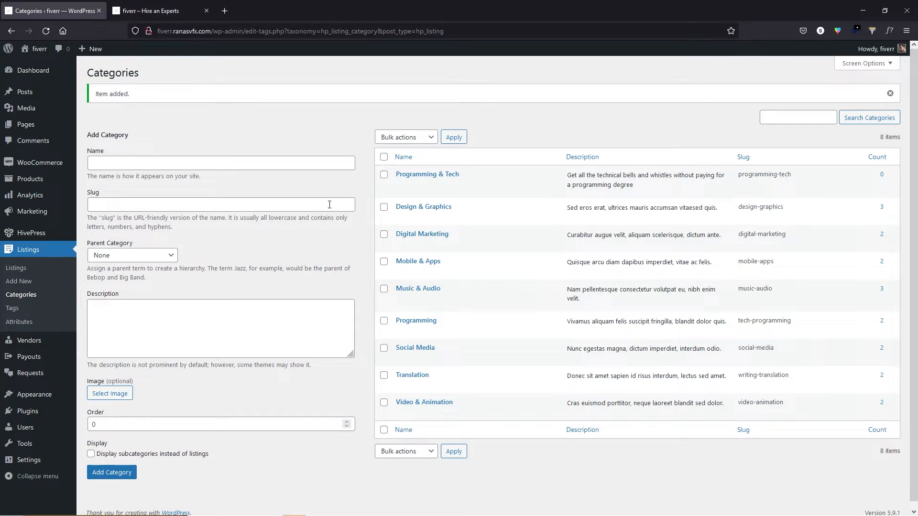
Set the green </> code icon from the Media Library as Programming & Tech's image and update.
{"action": "left_click", "coordinate": [404, 187]}
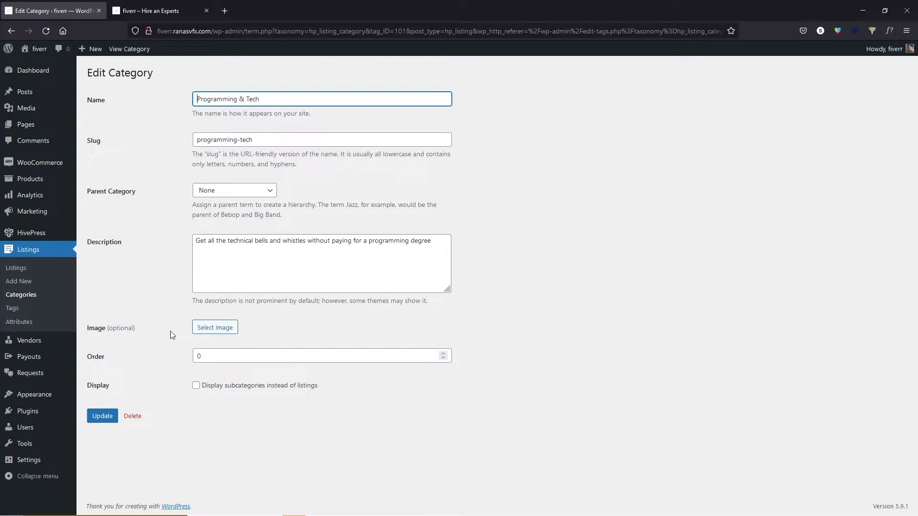
{"action": "left_click", "coordinate": [215, 328]}
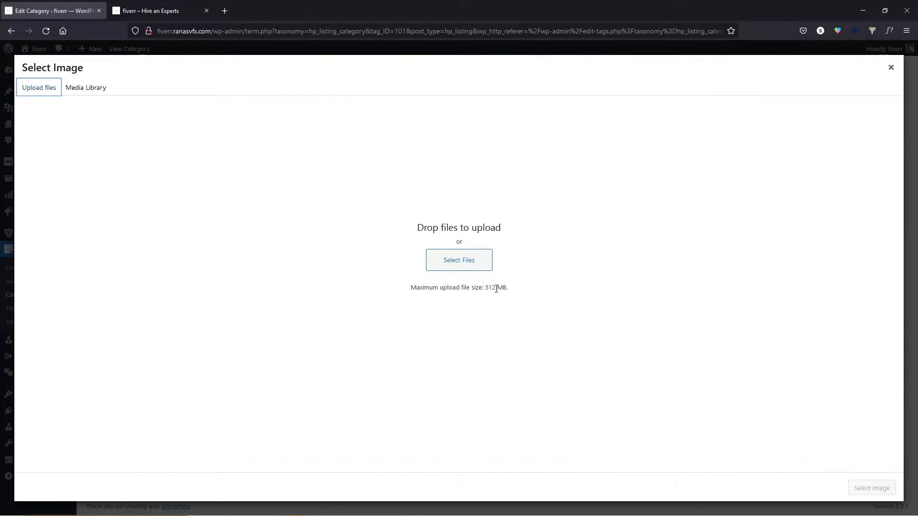
{"action": "left_click", "coordinate": [98, 89]}
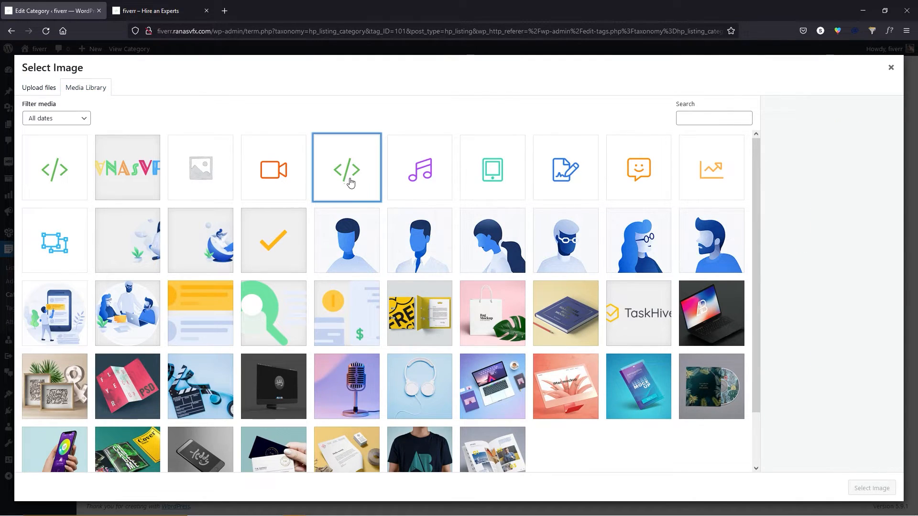
{"action": "left_click", "coordinate": [350, 179]}
{"action": "left_click", "coordinate": [872, 489]}
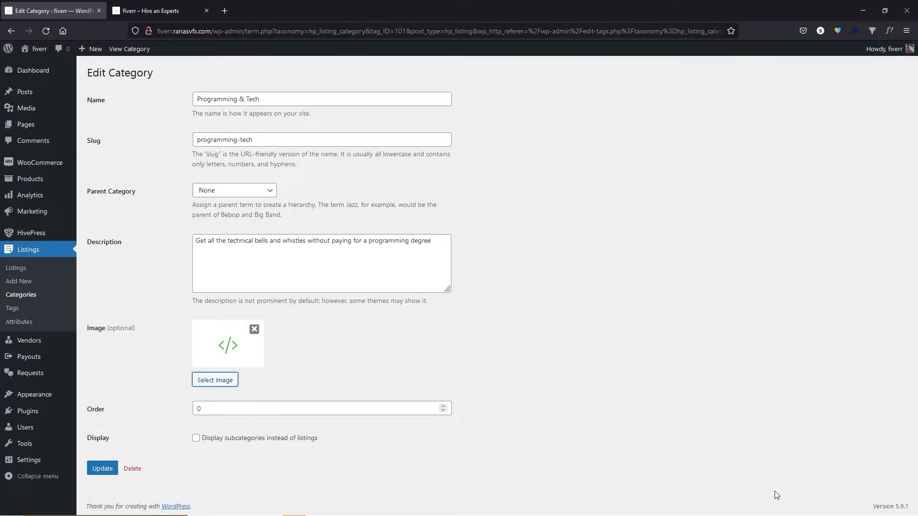
{"action": "left_click", "coordinate": [106, 471]}
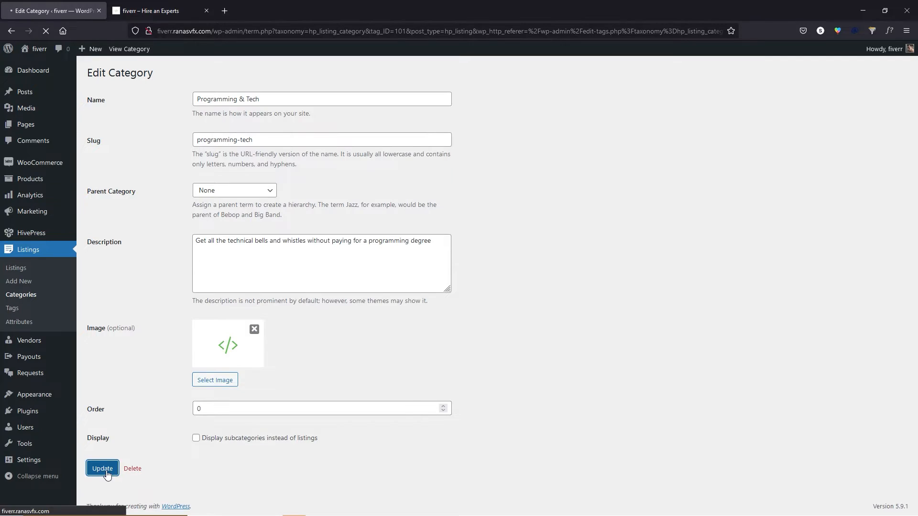
Reload the live site to see the new icon, then return to the categories list.
{"action": "left_click", "coordinate": [158, 11]}
{"action": "left_click", "coordinate": [45, 31]}
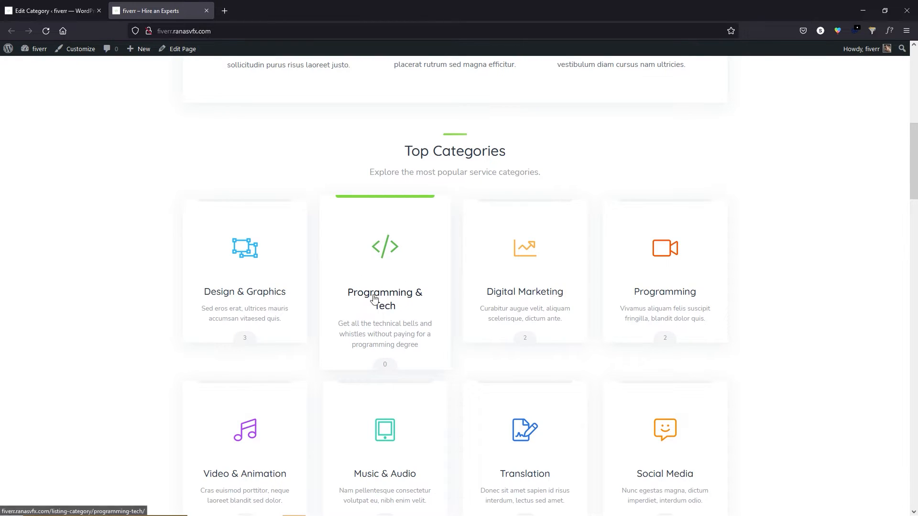
{"action": "left_click", "coordinate": [48, 10]}
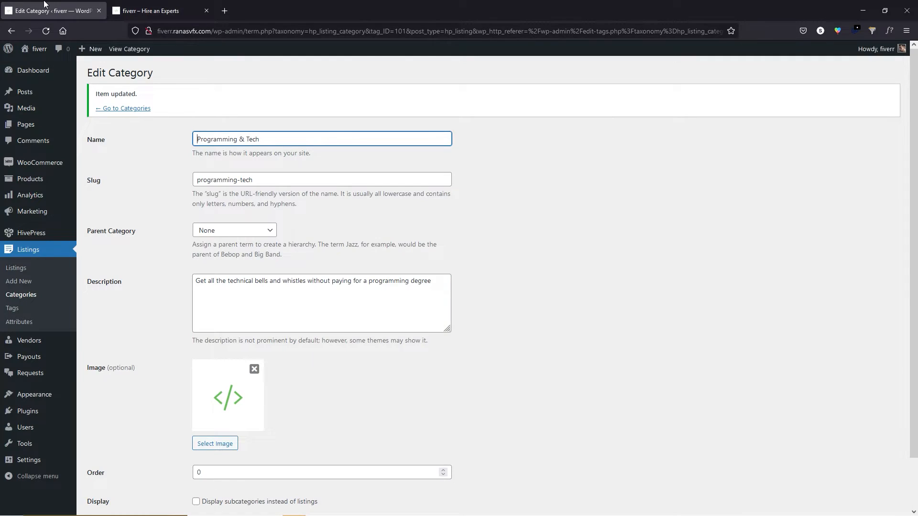
{"action": "left_click", "coordinate": [119, 109]}
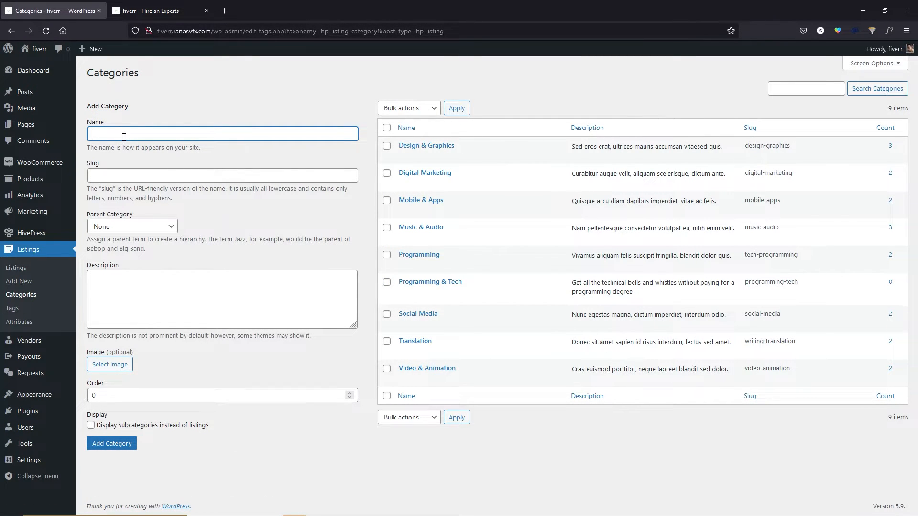
Add a 'WordPress' subcategory under Programming & Tech, described 'All about WordPress'.
{"action": "left_click", "coordinate": [123, 132]}
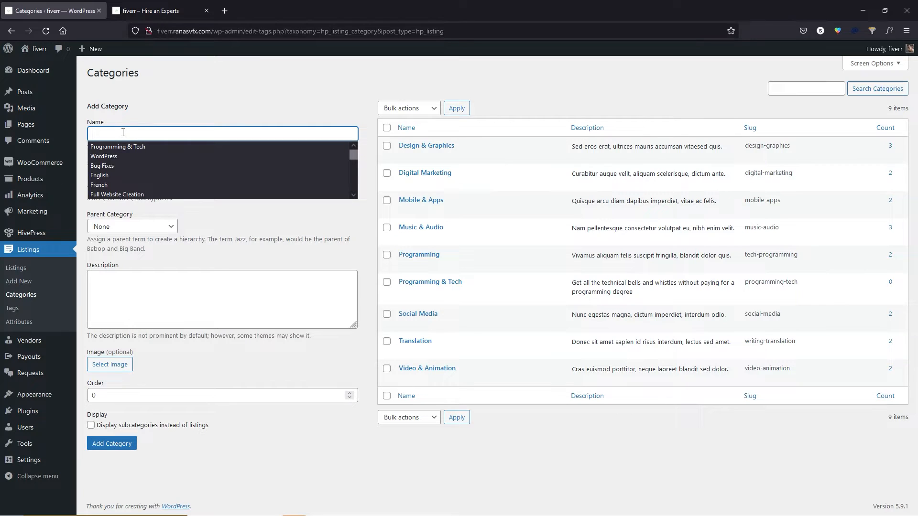
{"action": "left_click", "coordinate": [114, 157]}
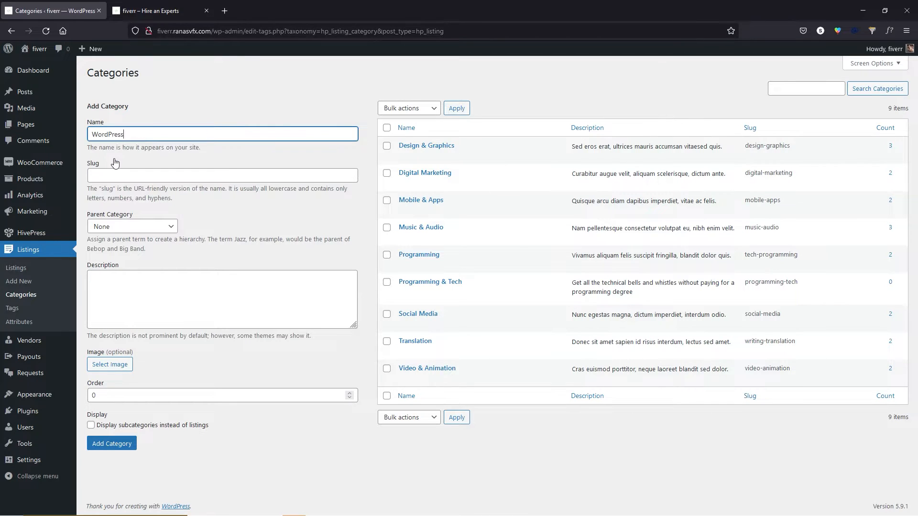
{"action": "left_click", "coordinate": [115, 287]}
{"action": "type", "text": "All about WordPress"}
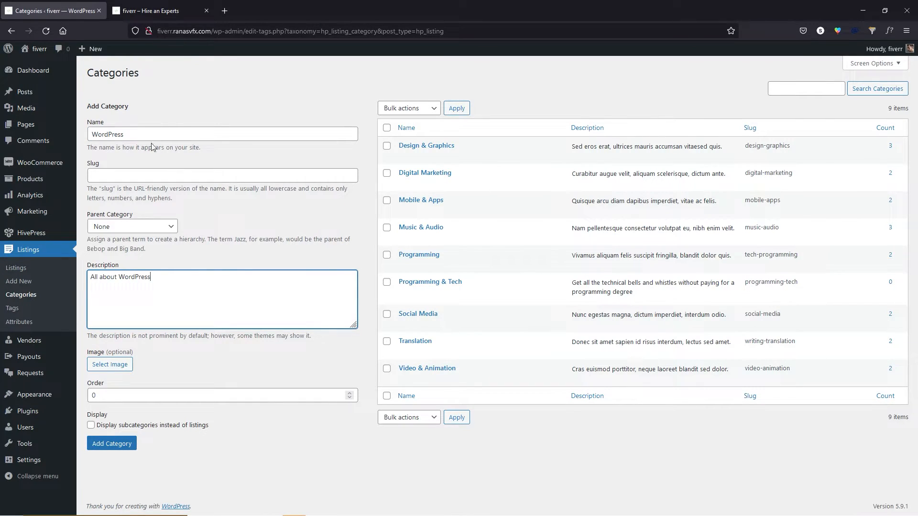
{"action": "left_click", "coordinate": [142, 230]}
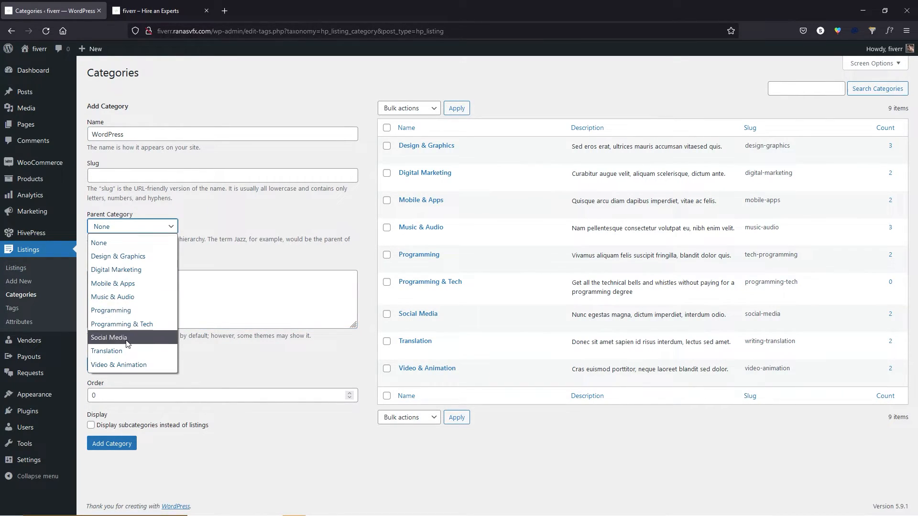
{"action": "left_click", "coordinate": [143, 324]}
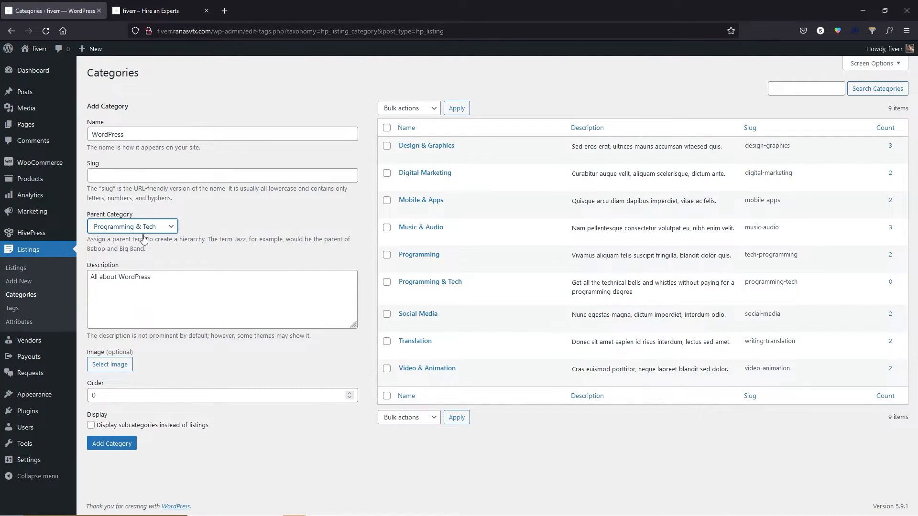
{"action": "left_click", "coordinate": [135, 443]}
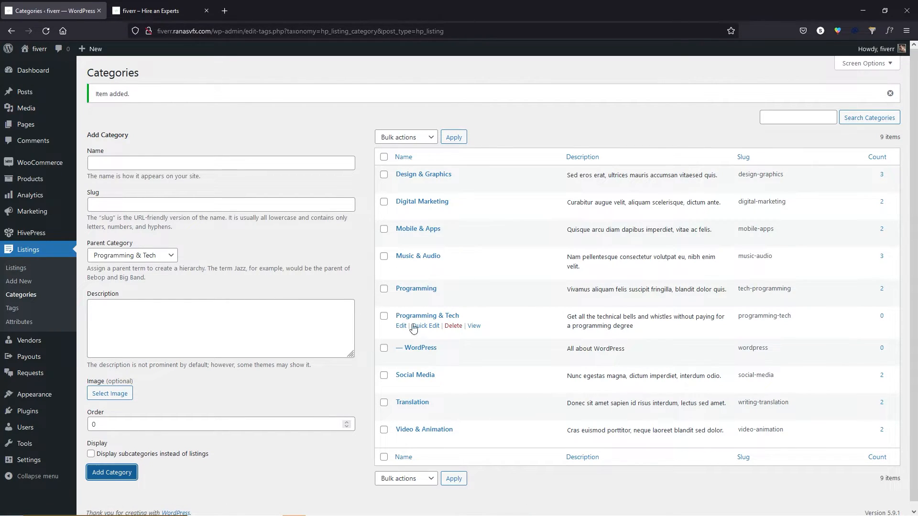
Add Website builder, Web programming and Mobile apps subcategories, then reload the categories list.
{"action": "left_click", "coordinate": [116, 163]}
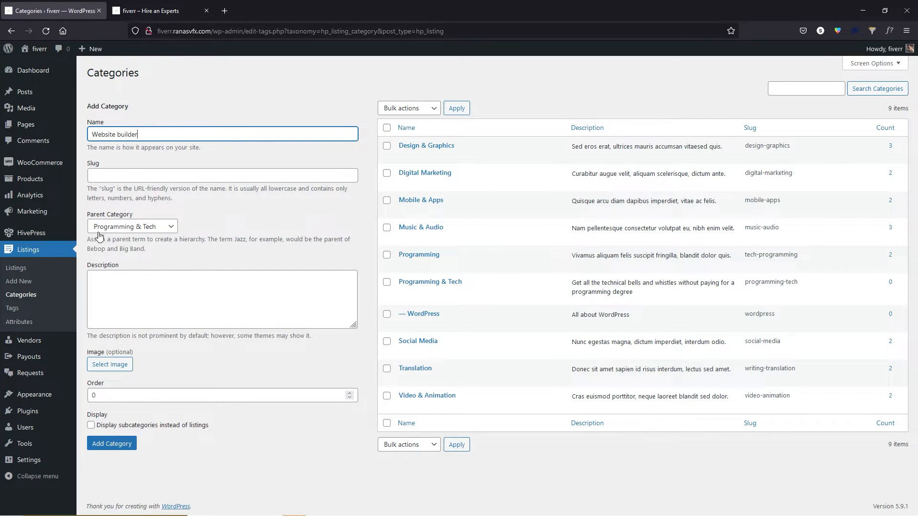
{"action": "left_click", "coordinate": [122, 448]}
{"action": "left_click", "coordinate": [155, 162]}
{"action": "type", "text": "web programming"}
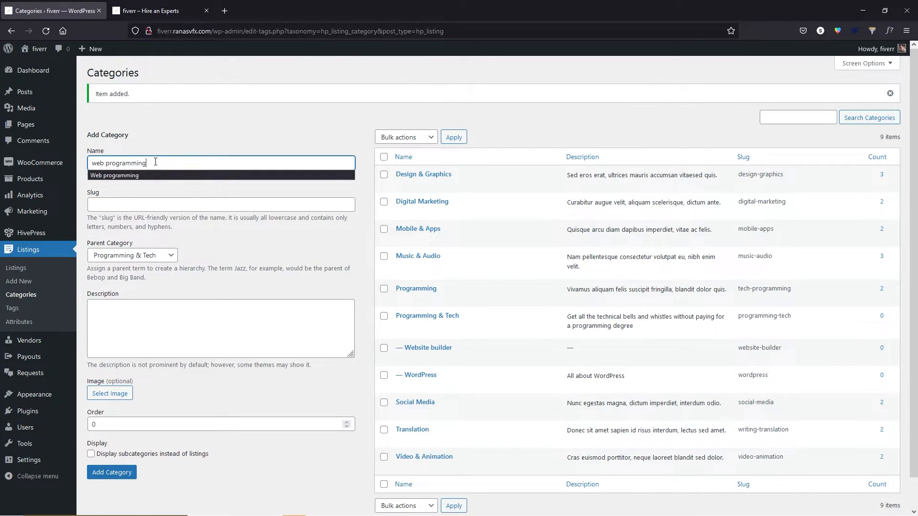
{"action": "left_click", "coordinate": [149, 175]}
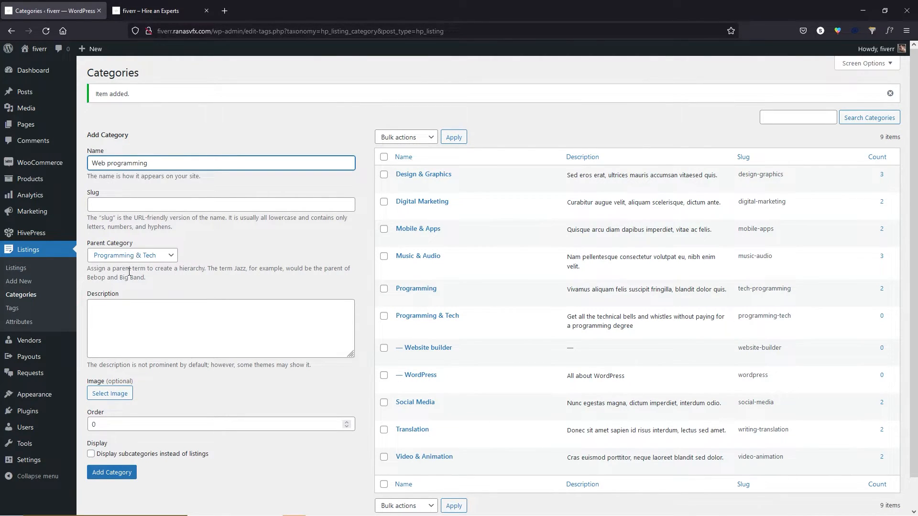
{"action": "left_click", "coordinate": [117, 473]}
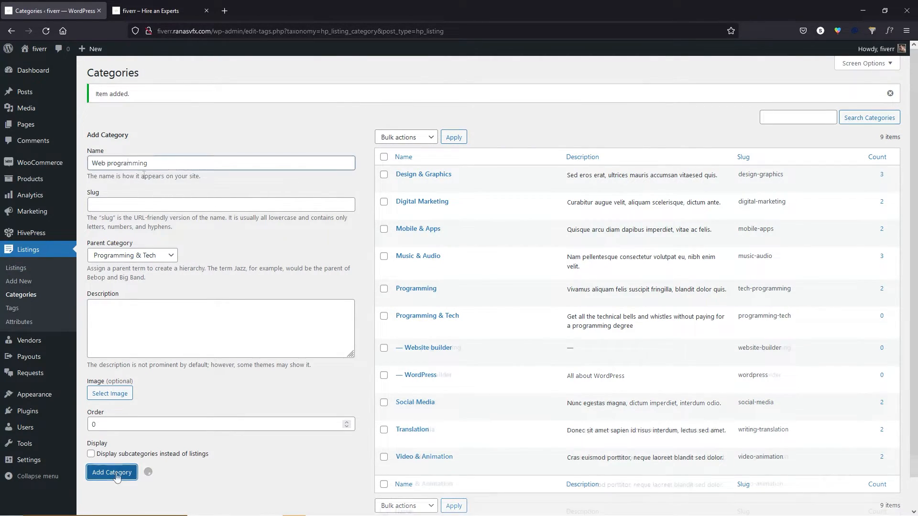
{"action": "type", "text": "Mobile apps"}
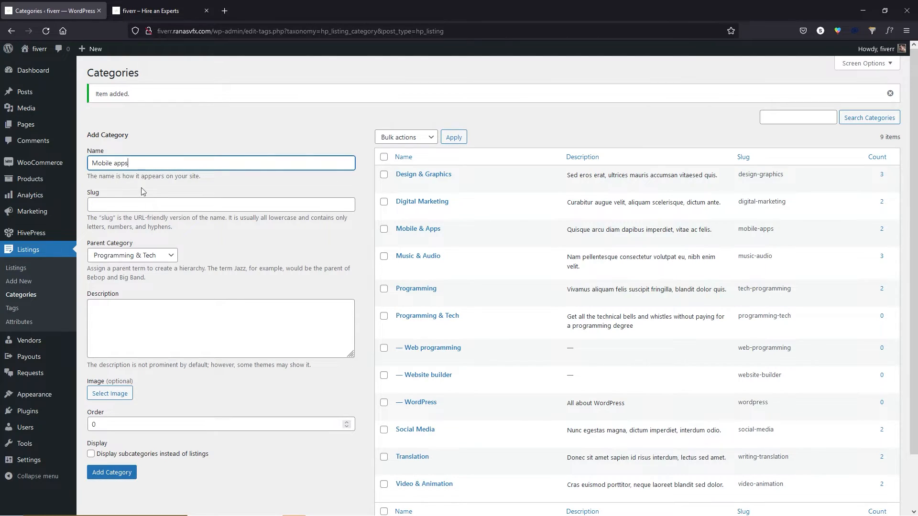
{"action": "left_click", "coordinate": [112, 473]}
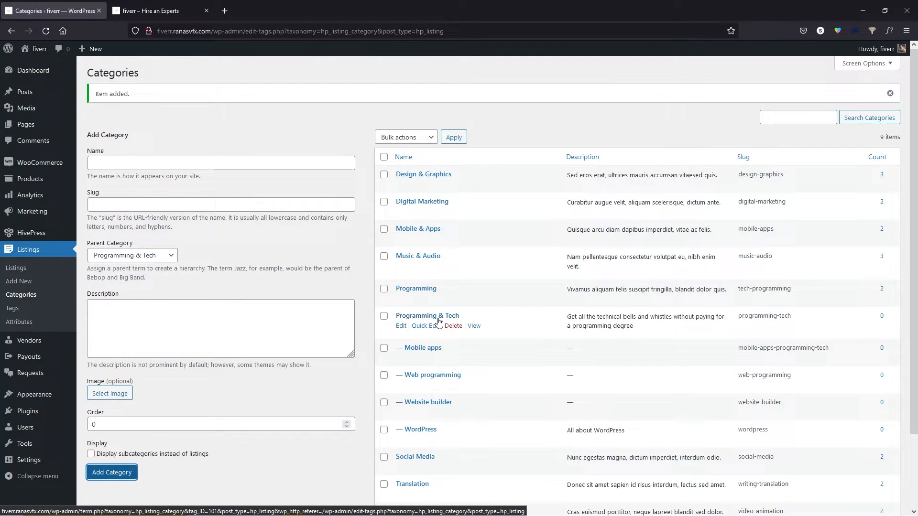
{"action": "left_click", "coordinate": [34, 298]}
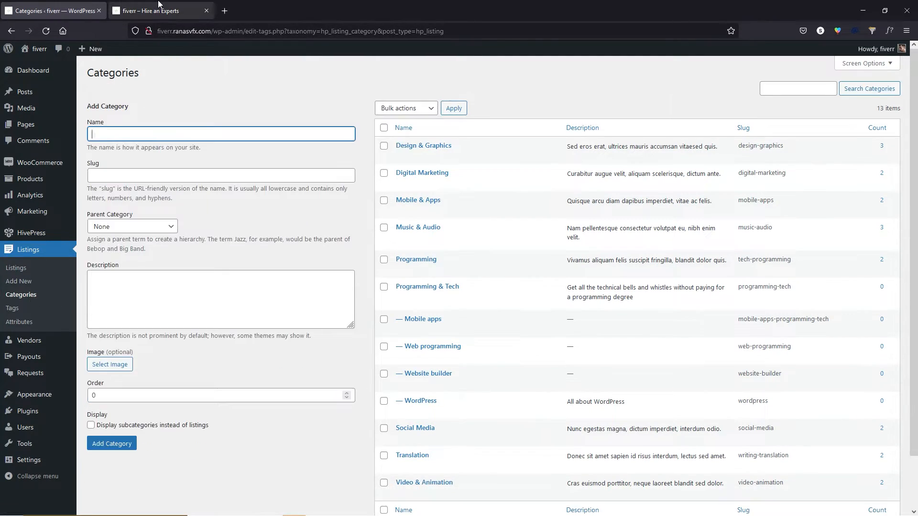
View the Programming & Tech category page on the live site, then return to the admin categories.
{"action": "key", "text": "ctrl+Tab"}
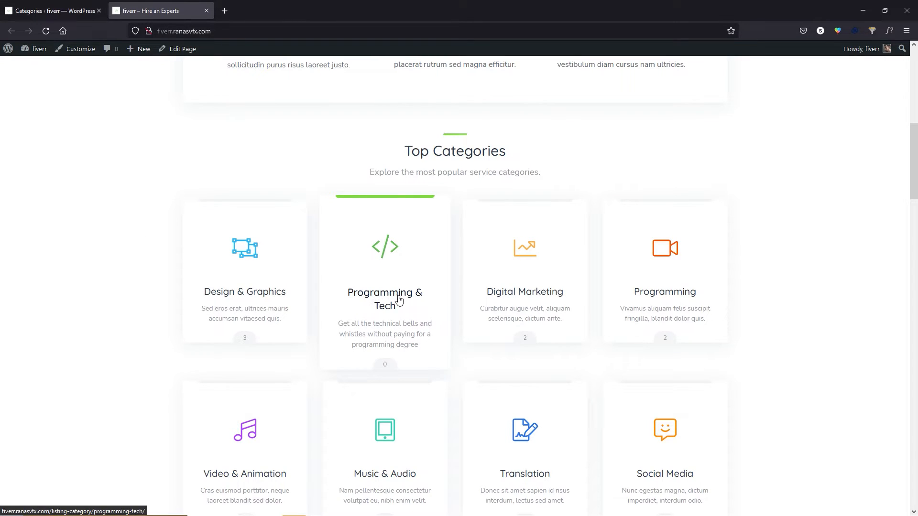
{"action": "left_click", "coordinate": [402, 308]}
{"action": "scroll", "coordinate": [436, 301], "scroll_direction": "down", "scroll_amount": 3}
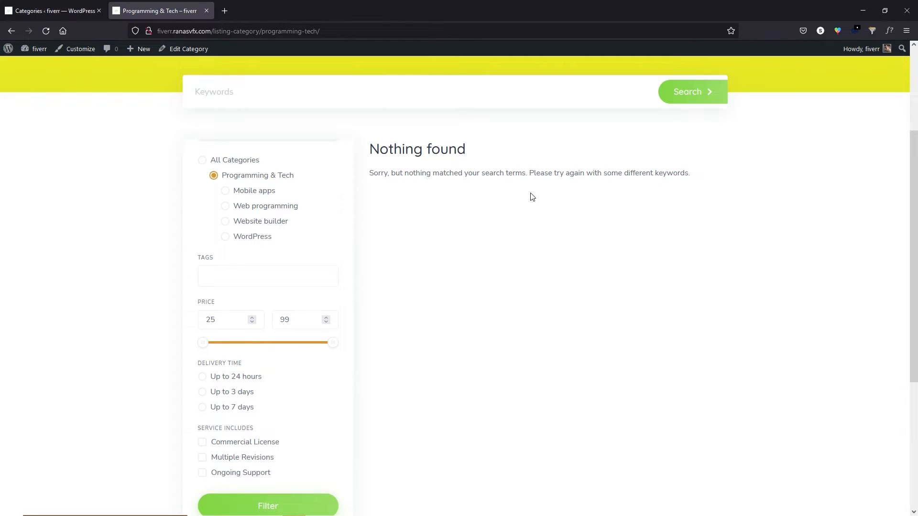
{"action": "left_click", "coordinate": [66, 4]}
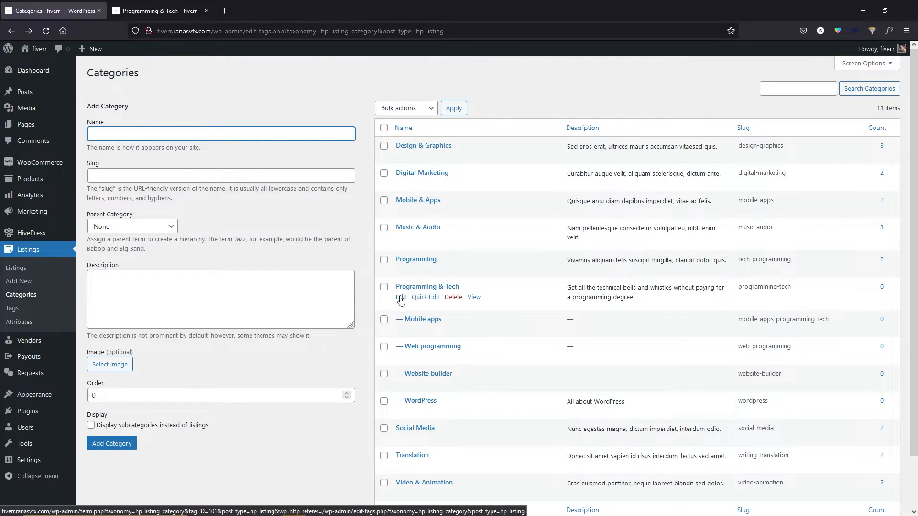
Turn on 'Display subcategories instead of listings' for Programming & Tech and preview it on the site.
{"action": "left_click", "coordinate": [405, 297]}
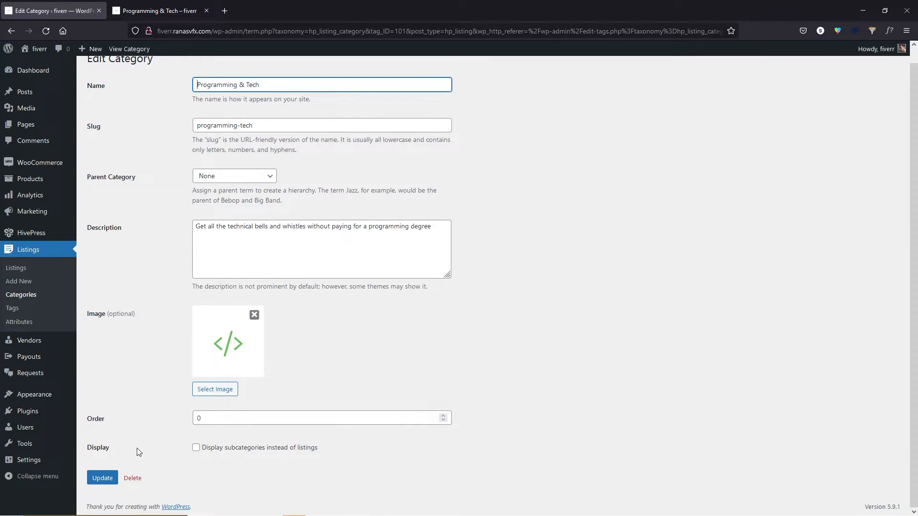
{"action": "left_click", "coordinate": [197, 448]}
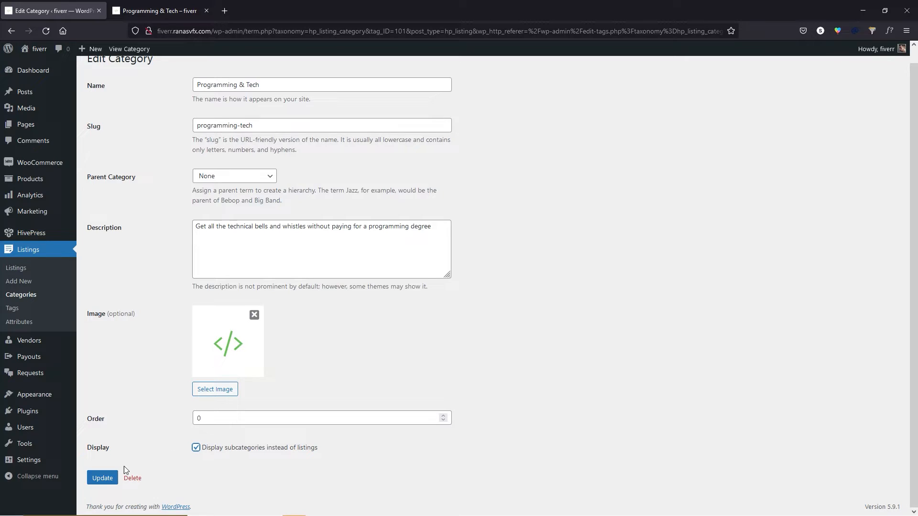
{"action": "left_click", "coordinate": [102, 484]}
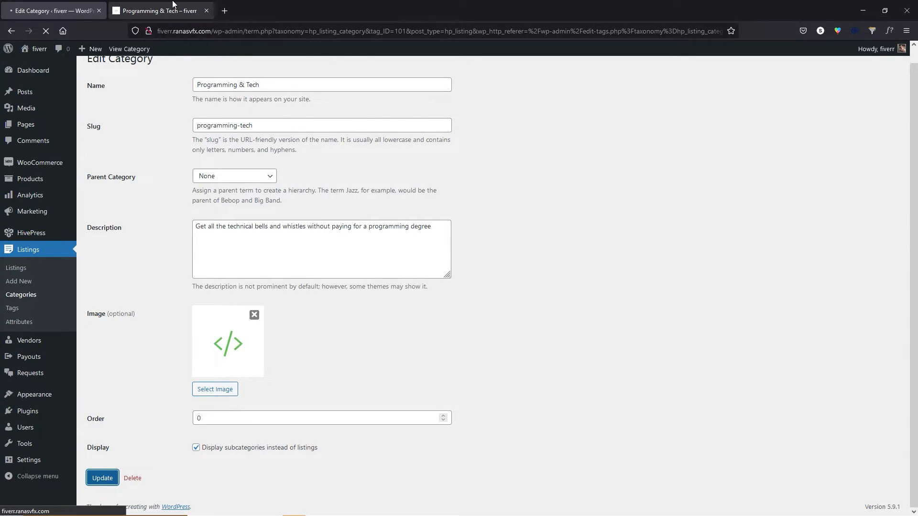
{"action": "left_click", "coordinate": [158, 10]}
{"action": "left_click", "coordinate": [46, 32]}
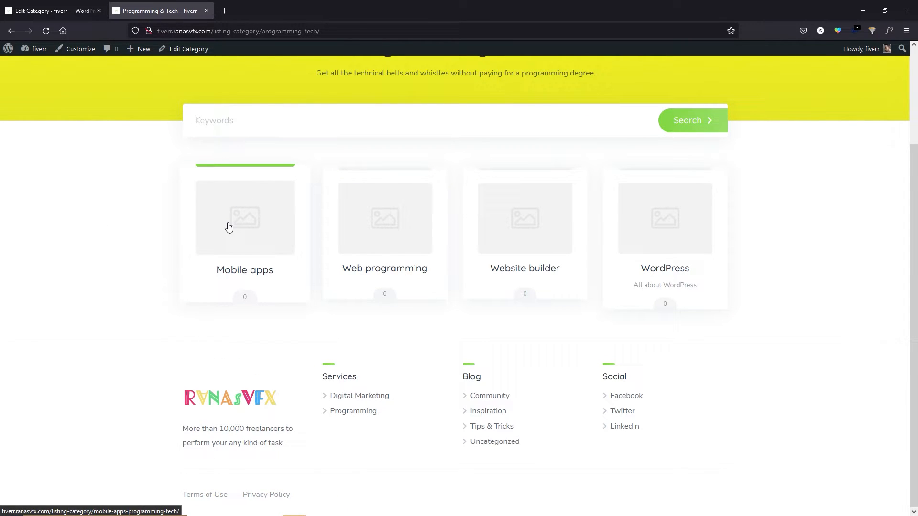
{"action": "left_click", "coordinate": [74, 11]}
Switch the subcategory display option back off, update, recheck the category page, and close the site tab.
{"action": "scroll", "coordinate": [163, 402], "scroll_direction": "down", "scroll_amount": 2}
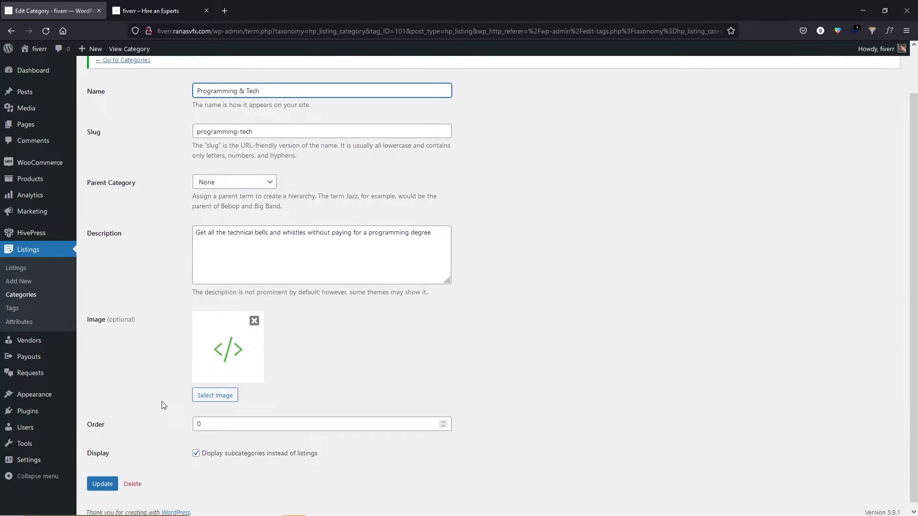
{"action": "left_click", "coordinate": [196, 447]}
{"action": "left_click", "coordinate": [98, 479]}
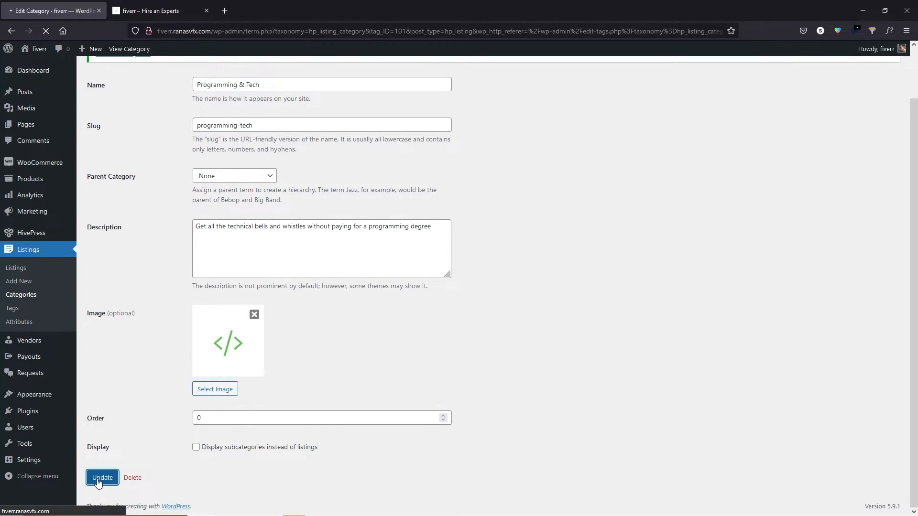
{"action": "left_click", "coordinate": [160, 11]}
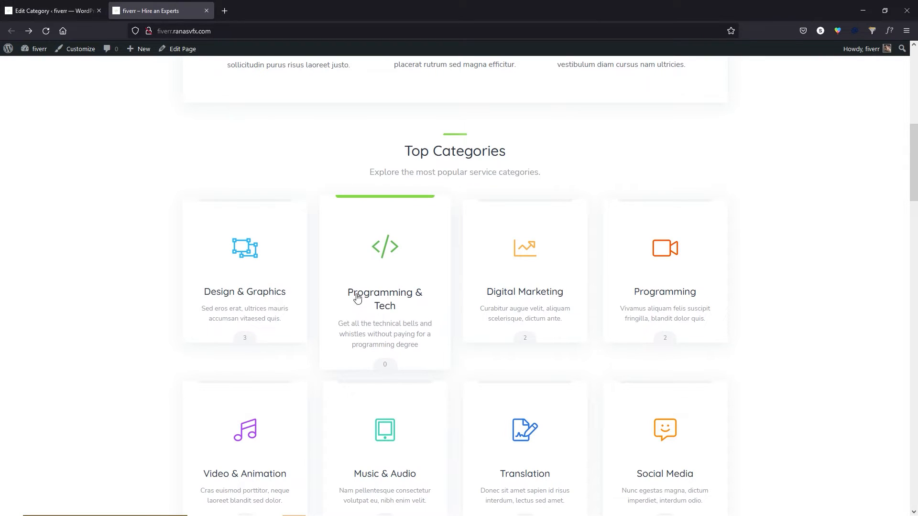
{"action": "left_click", "coordinate": [399, 298]}
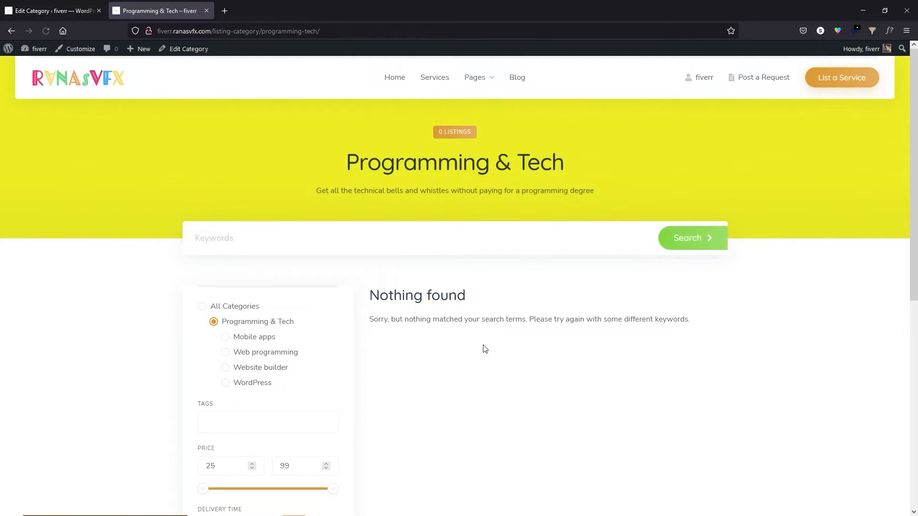
{"action": "scroll", "coordinate": [468, 318], "scroll_direction": "down", "scroll_amount": 1}
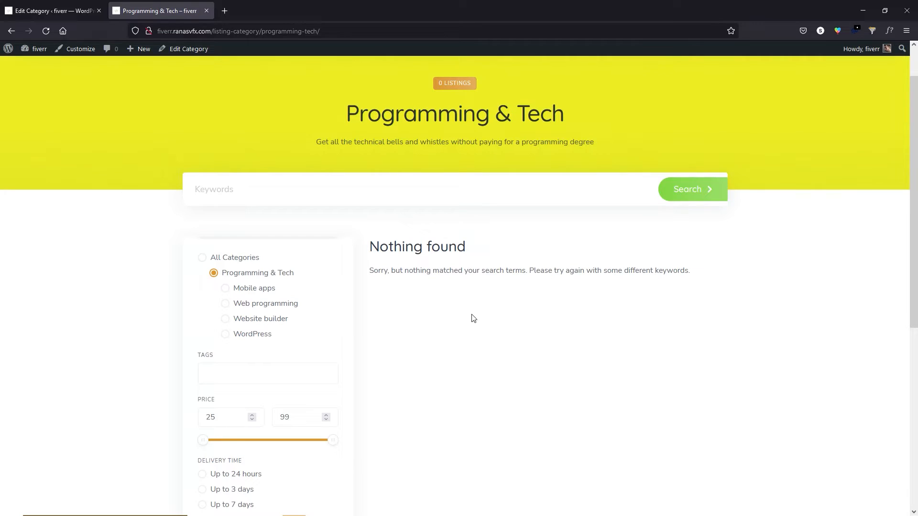
{"action": "scroll", "coordinate": [472, 318], "scroll_direction": "down", "scroll_amount": 1}
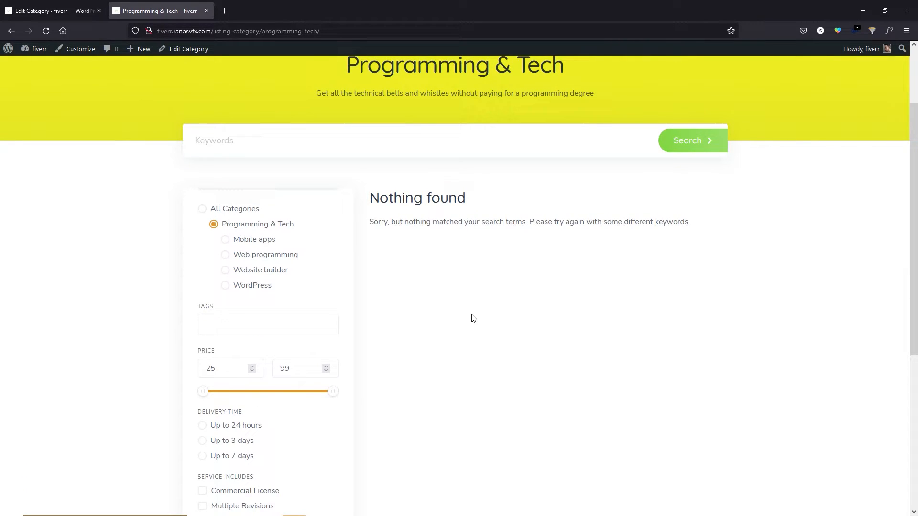
{"action": "left_click", "coordinate": [206, 11]}
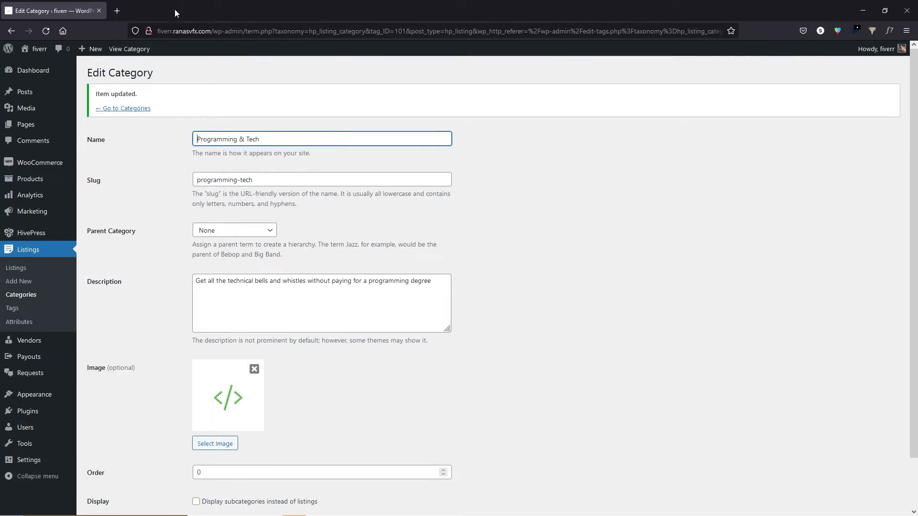
Move from Listings > Categories to the Tags page, which lists 46 existing tags.
{"action": "left_click", "coordinate": [27, 295]}
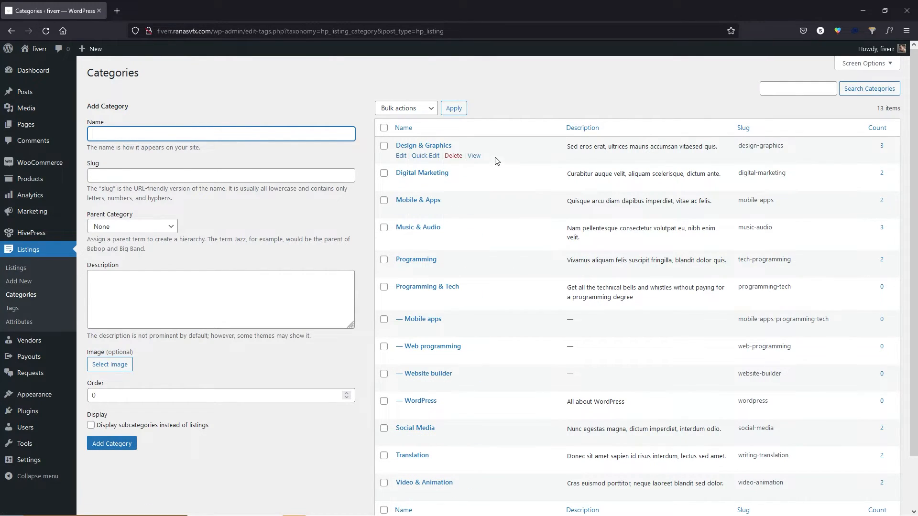
{"action": "left_click", "coordinate": [26, 310]}
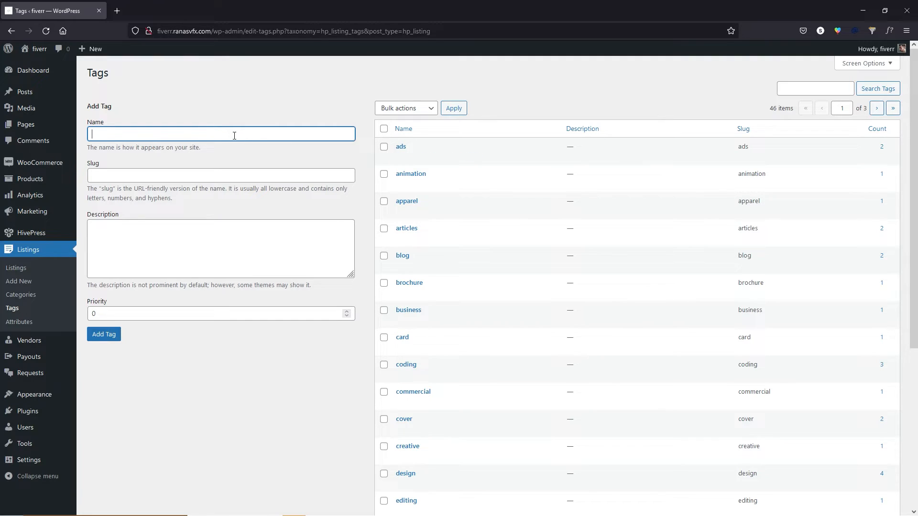
Open the Attributes list of four attributes and start a new blank attribute.
{"action": "left_click", "coordinate": [23, 328]}
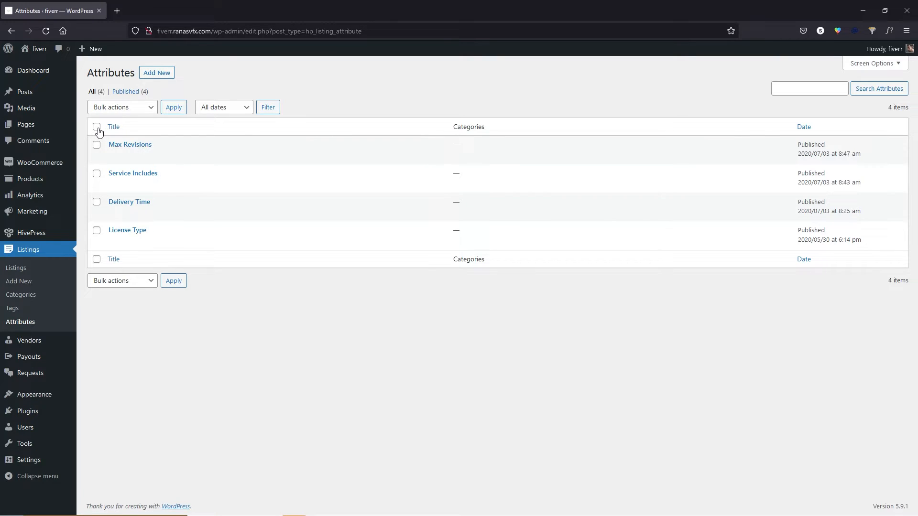
{"action": "left_click", "coordinate": [159, 73]}
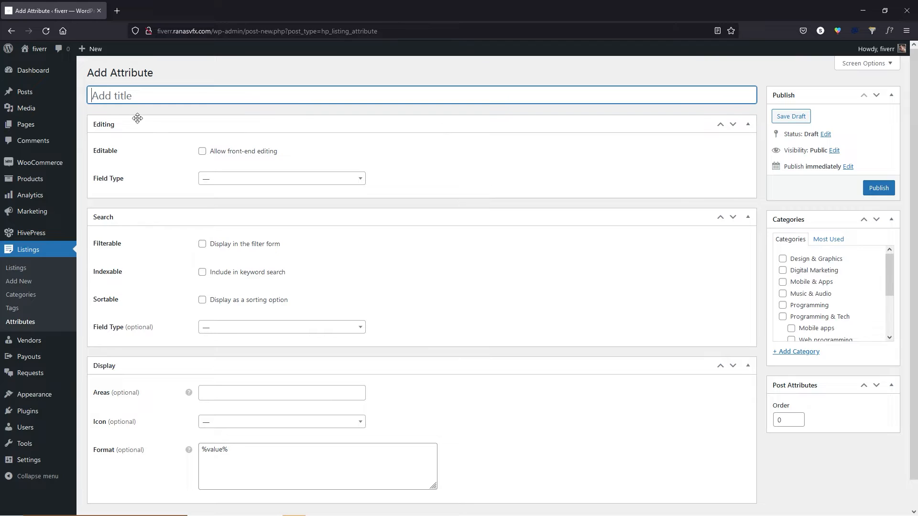
Enable 'Allow front-end editing' on the new attribute, browsing the field types without choosing one.
{"action": "left_click", "coordinate": [203, 155]}
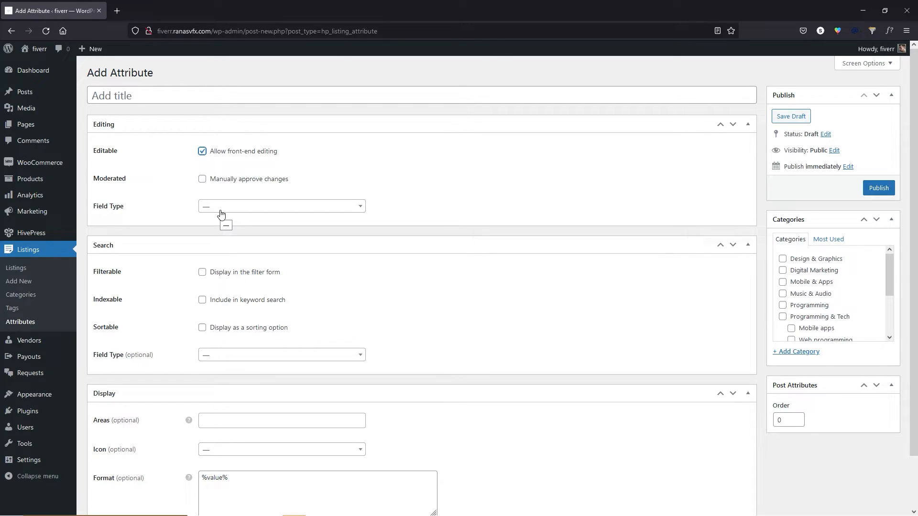
{"action": "left_click", "coordinate": [251, 210]}
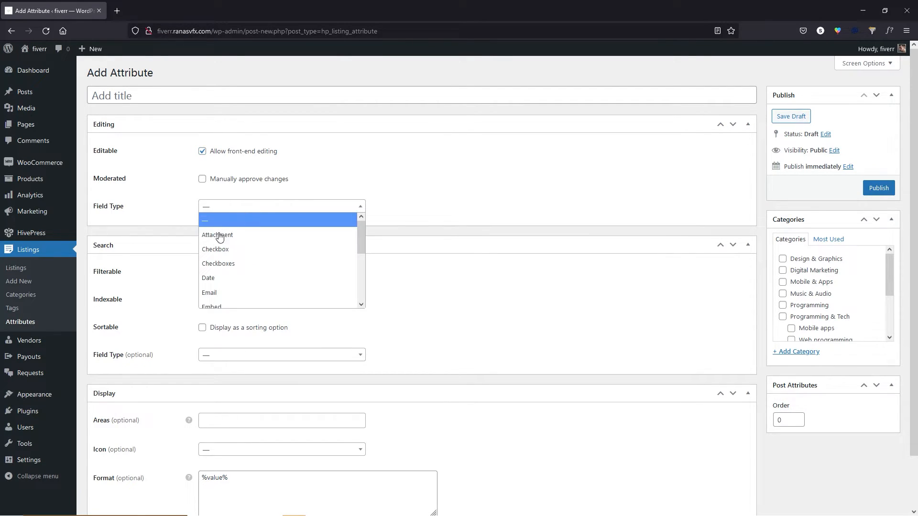
{"action": "scroll", "coordinate": [234, 283], "scroll_direction": "down", "scroll_amount": 1}
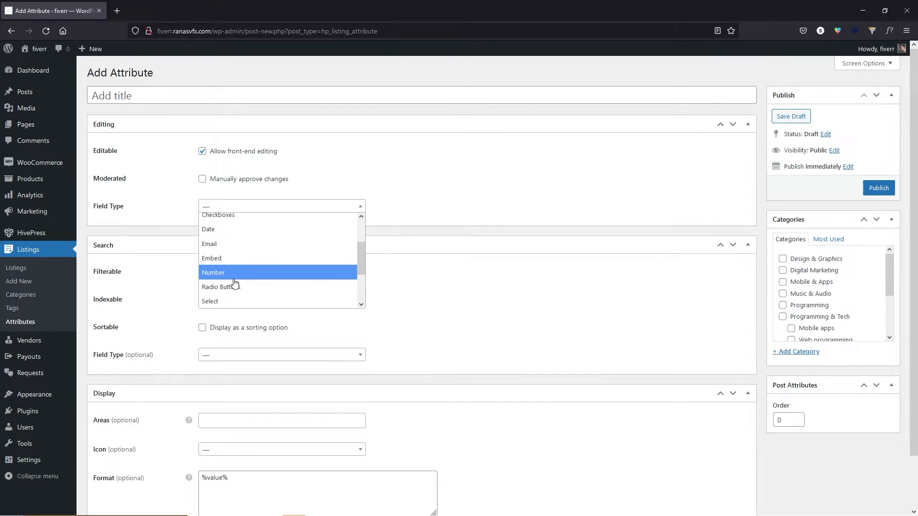
{"action": "left_click", "coordinate": [187, 111]}
Review the filters on the live Services page in a new tab, then return to the Add Attribute form.
{"action": "mouse_move", "coordinate": [38, 49]}
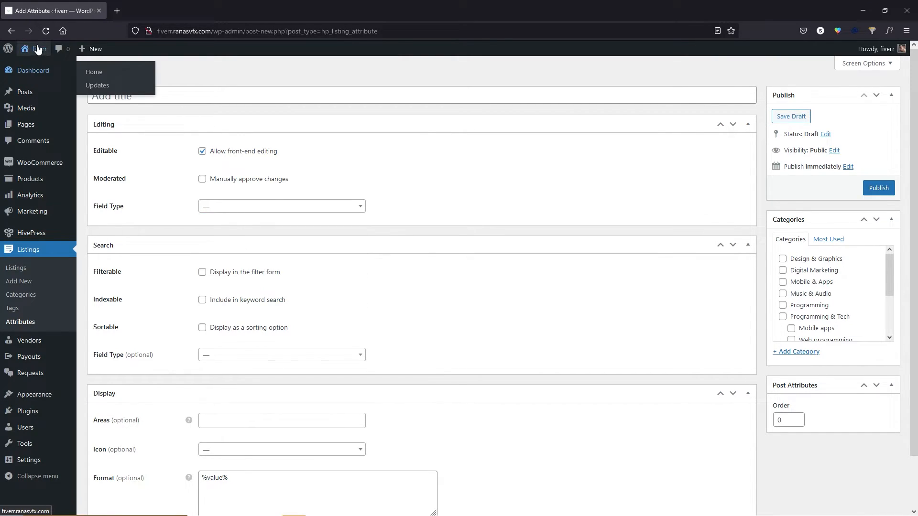
{"action": "middle_click", "coordinate": [40, 69]}
{"action": "left_click", "coordinate": [145, 8]}
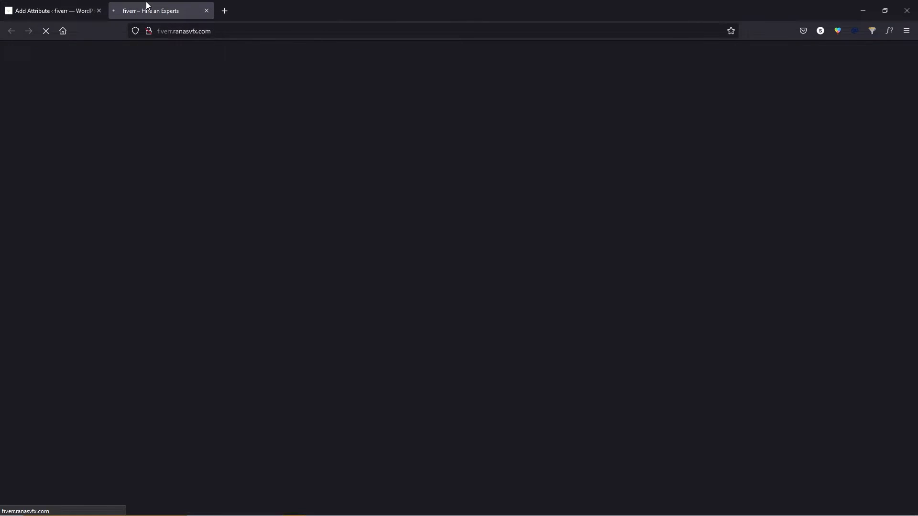
{"action": "left_click", "coordinate": [439, 82]}
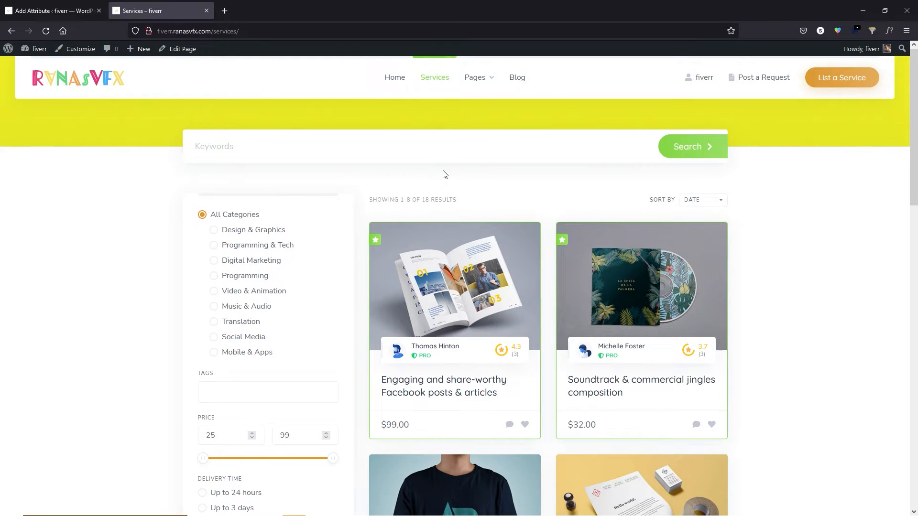
{"action": "scroll", "coordinate": [239, 282], "scroll_direction": "down", "scroll_amount": 5}
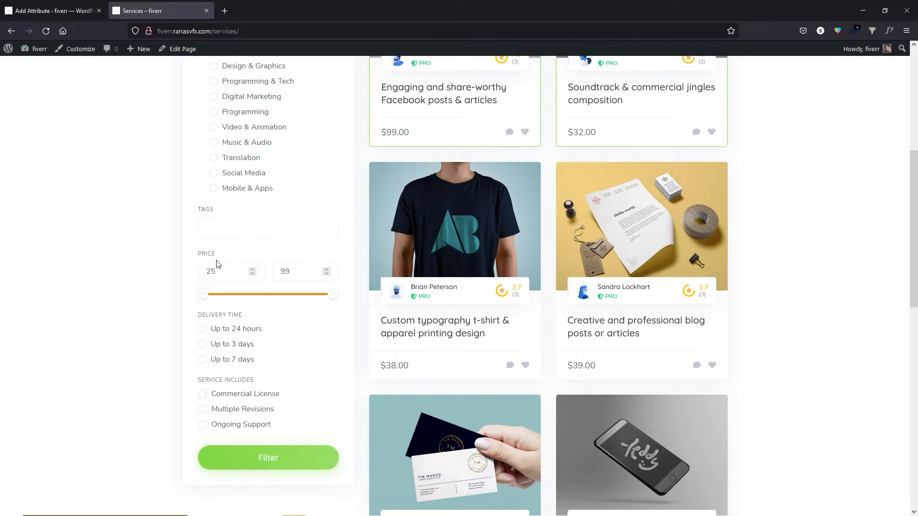
{"action": "left_click", "coordinate": [50, 10]}
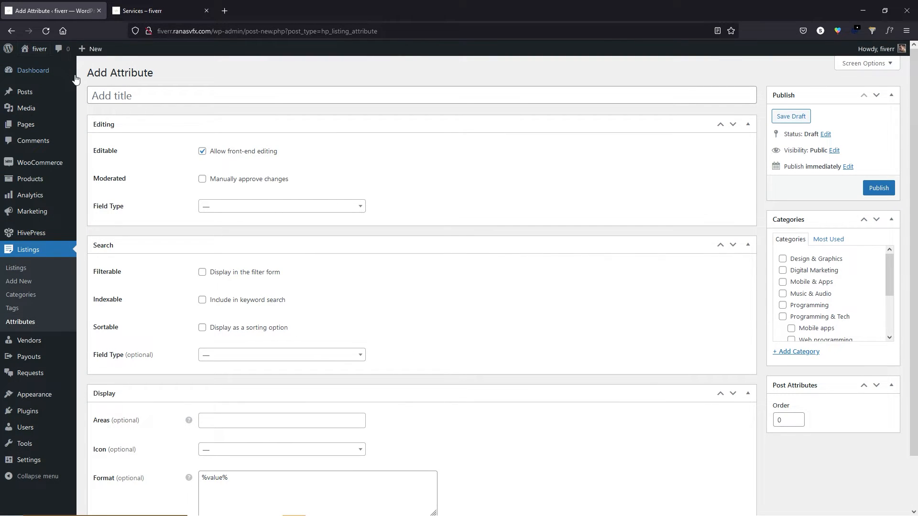
Name the attribute 'What For WordPress' and set both its field types to Select.
{"action": "left_click", "coordinate": [141, 94]}
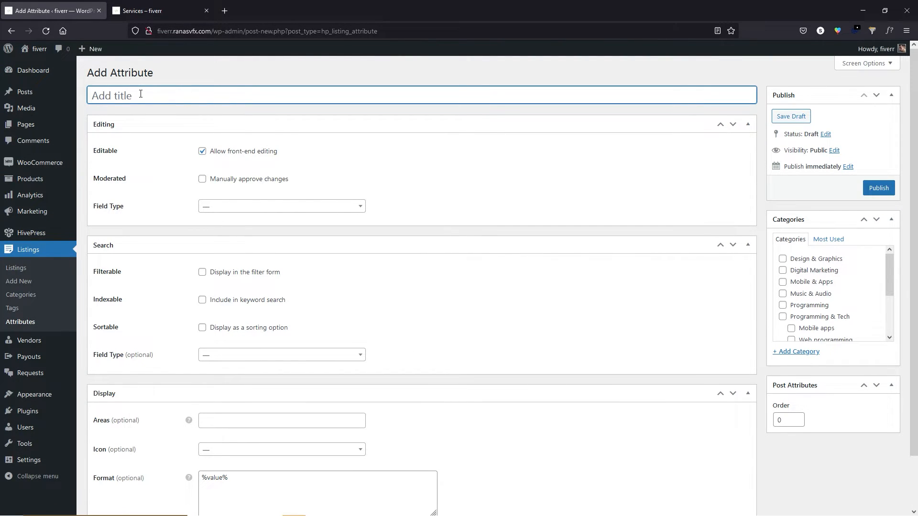
{"action": "type", "text": "What For WordPress"}
{"action": "left_click", "coordinate": [227, 206]}
{"action": "scroll", "coordinate": [235, 285], "scroll_direction": "down", "scroll_amount": 1}
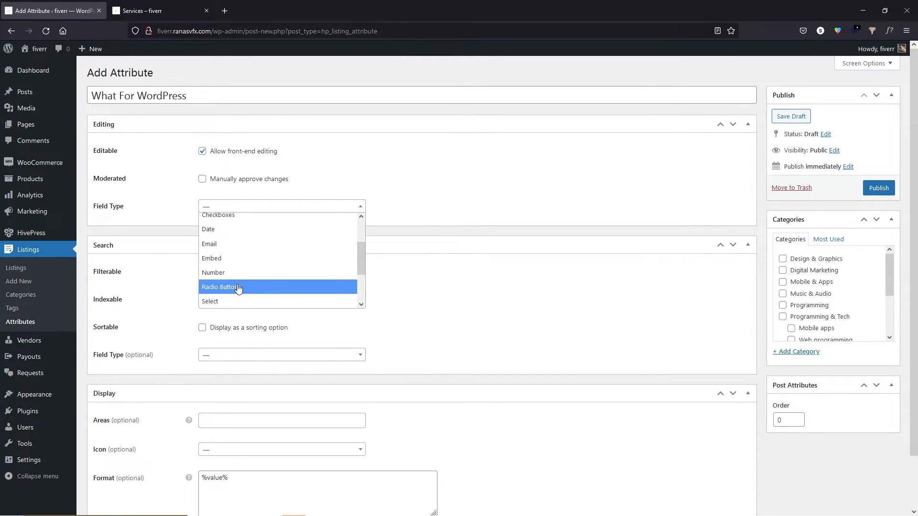
{"action": "scroll", "coordinate": [238, 288], "scroll_direction": "down", "scroll_amount": 2}
{"action": "left_click", "coordinate": [225, 257]}
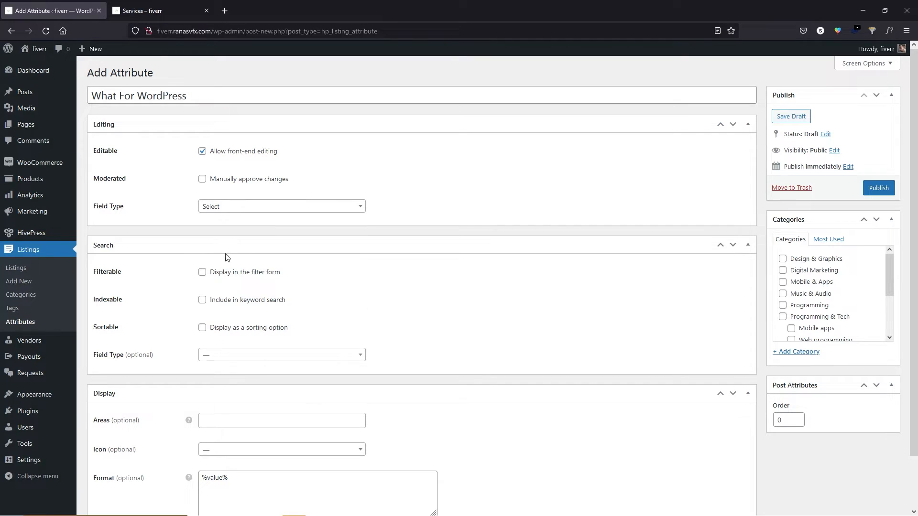
{"action": "left_click", "coordinate": [237, 207]}
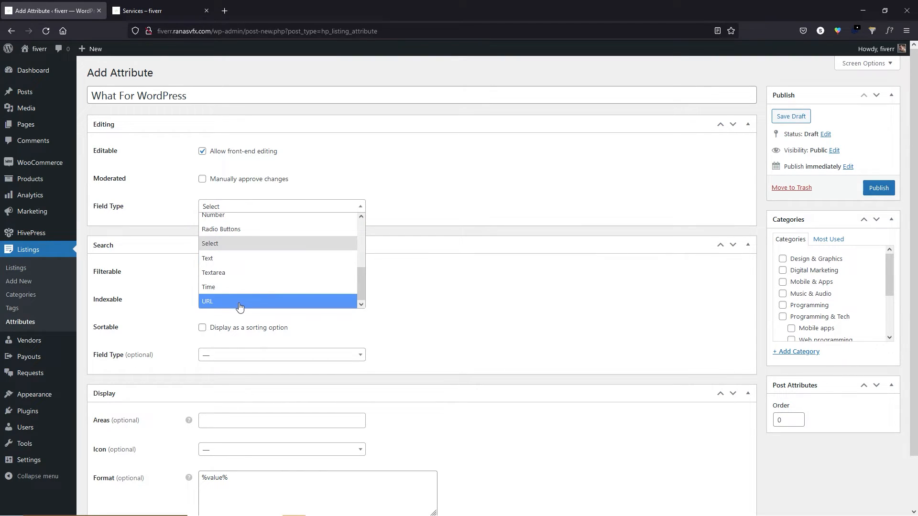
{"action": "left_click", "coordinate": [227, 245]}
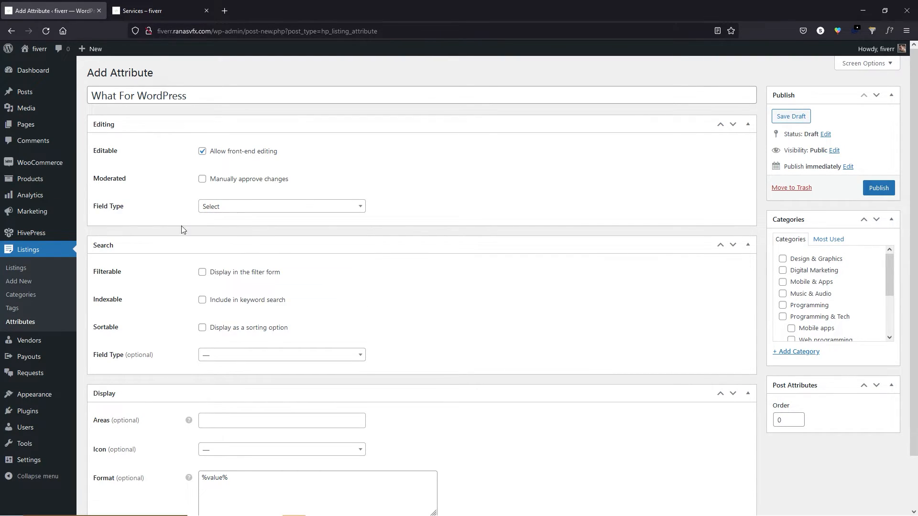
Publish the attribute, then enable multiple selection and save the update.
{"action": "left_click", "coordinate": [885, 193]}
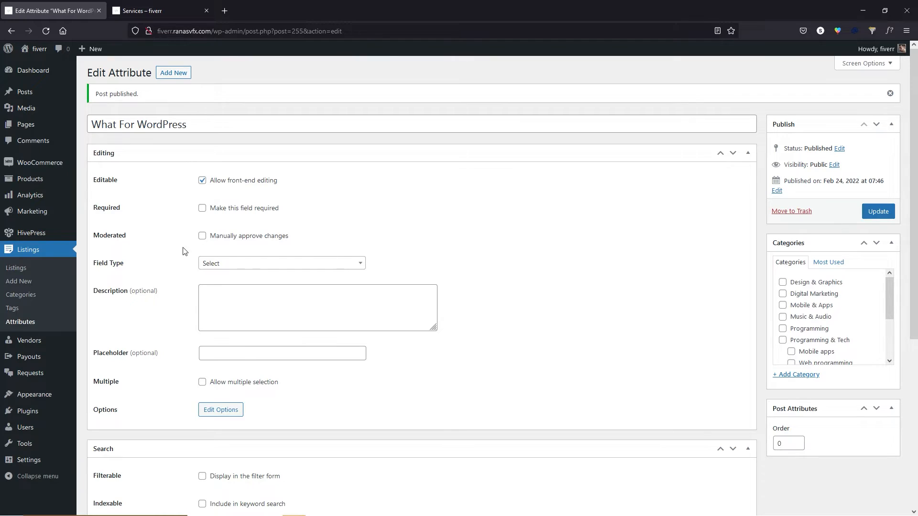
{"action": "scroll", "coordinate": [215, 363], "scroll_direction": "down", "scroll_amount": 1}
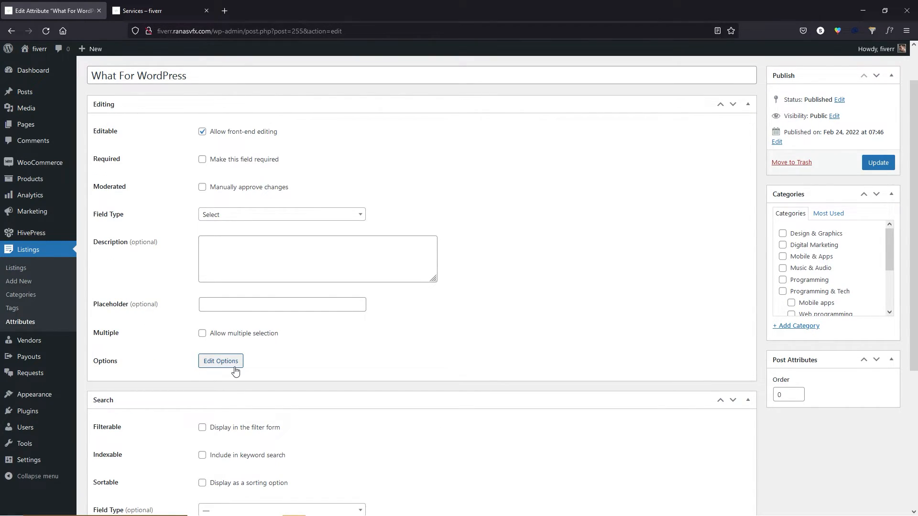
{"action": "left_click", "coordinate": [202, 334]}
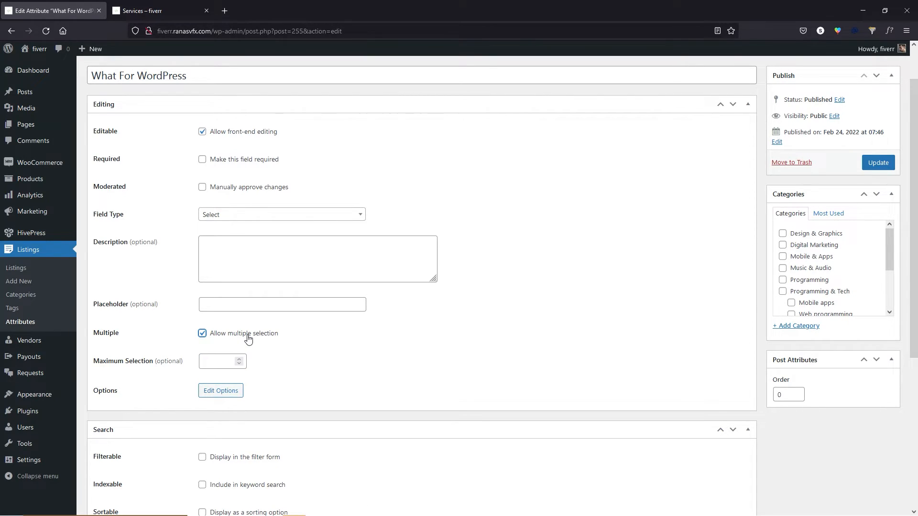
{"action": "left_click", "coordinate": [883, 164]}
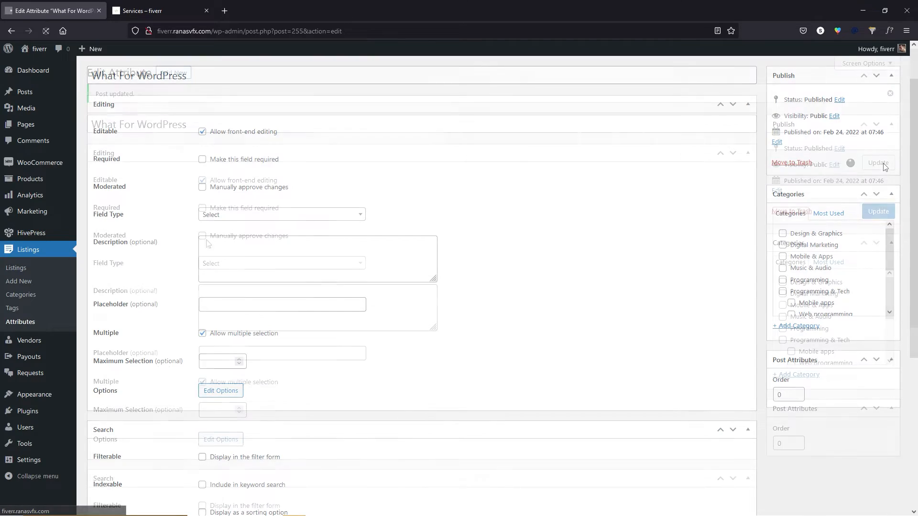
{"action": "scroll", "coordinate": [197, 276], "scroll_direction": "down", "scroll_amount": 4}
{"action": "left_click", "coordinate": [220, 252]}
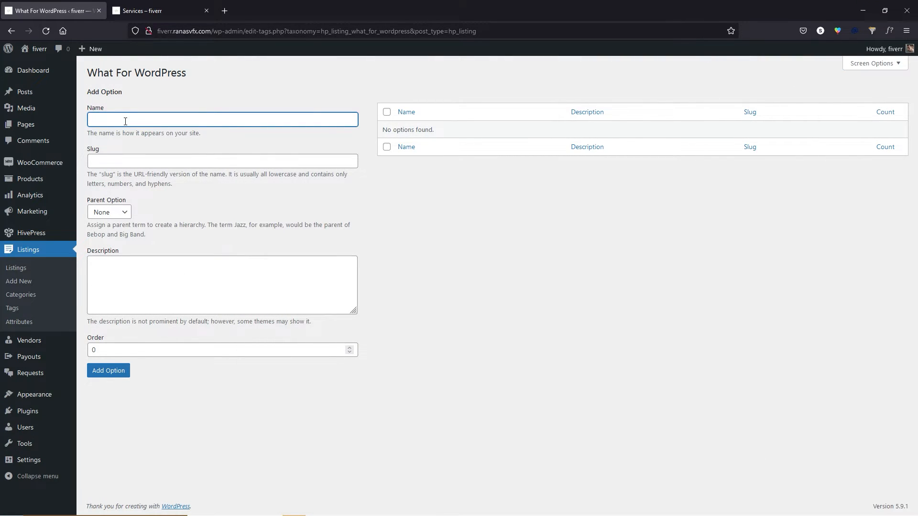
Add 'Full Website Creation' as an option, then return to the five-attribute list.
{"action": "left_click_drag", "start_coordinate": [188, 74], "coordinate": [94, 74]}
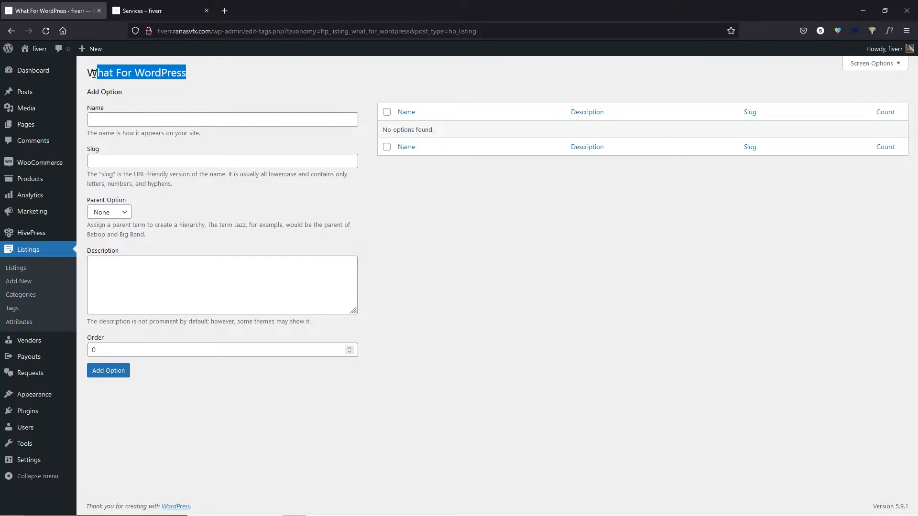
{"action": "left_click", "coordinate": [294, 238]}
{"action": "left_click", "coordinate": [155, 122]}
{"action": "type", "text": "Full Website Creation"}
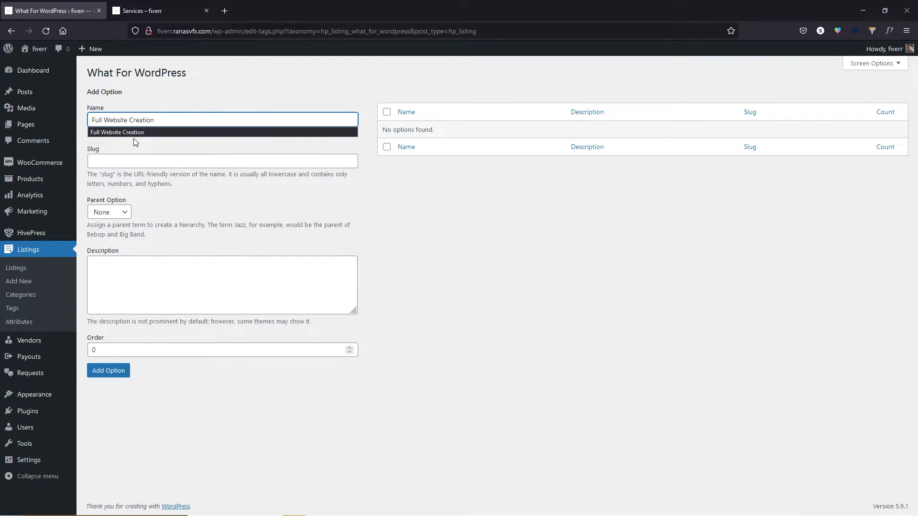
{"action": "left_click", "coordinate": [141, 132]}
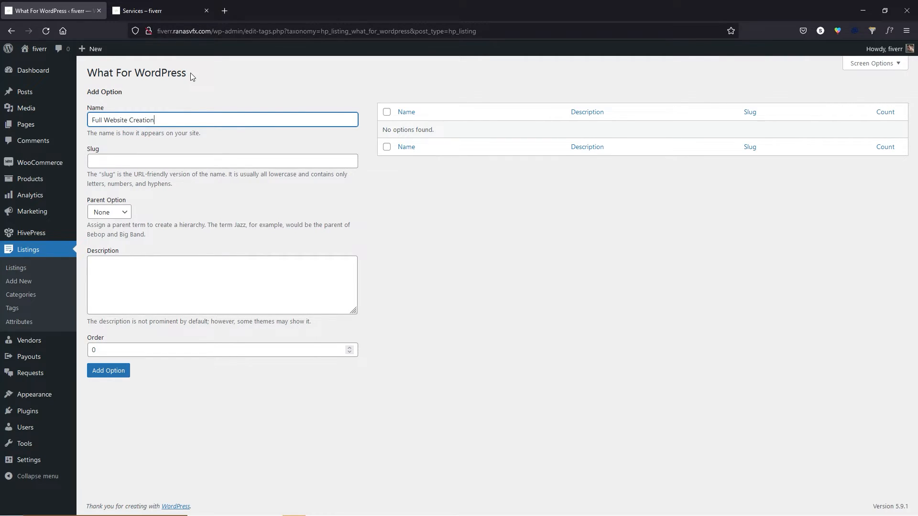
{"action": "left_click", "coordinate": [123, 373]}
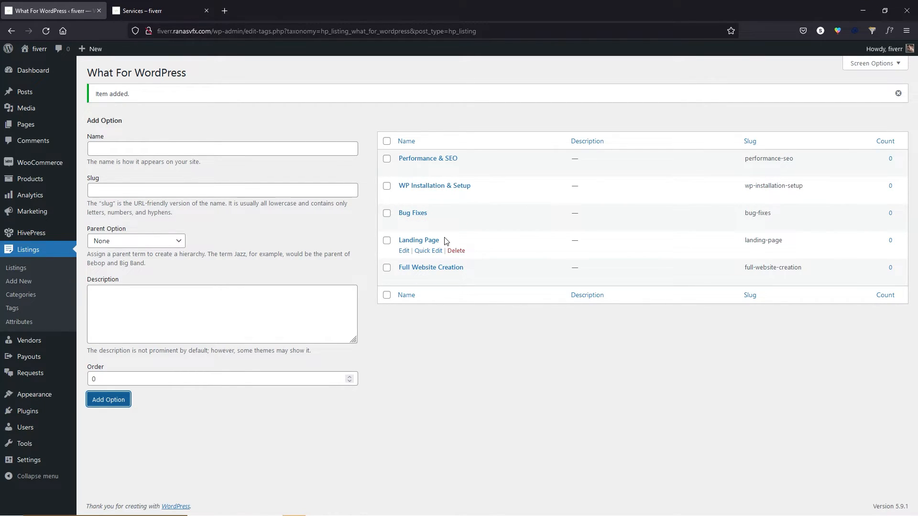
{"action": "left_click", "coordinate": [21, 322]}
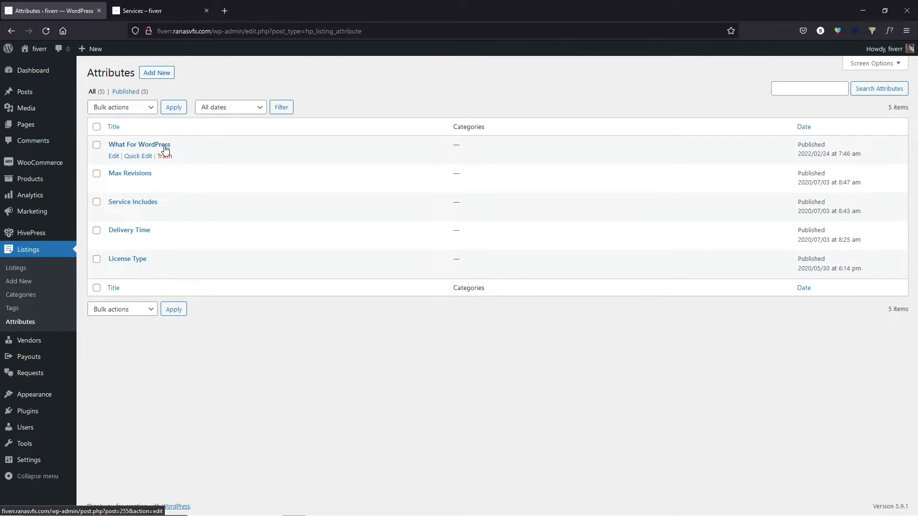
{"action": "left_click", "coordinate": [163, 13]}
{"action": "scroll", "coordinate": [147, 163], "scroll_direction": "up", "scroll_amount": 7}
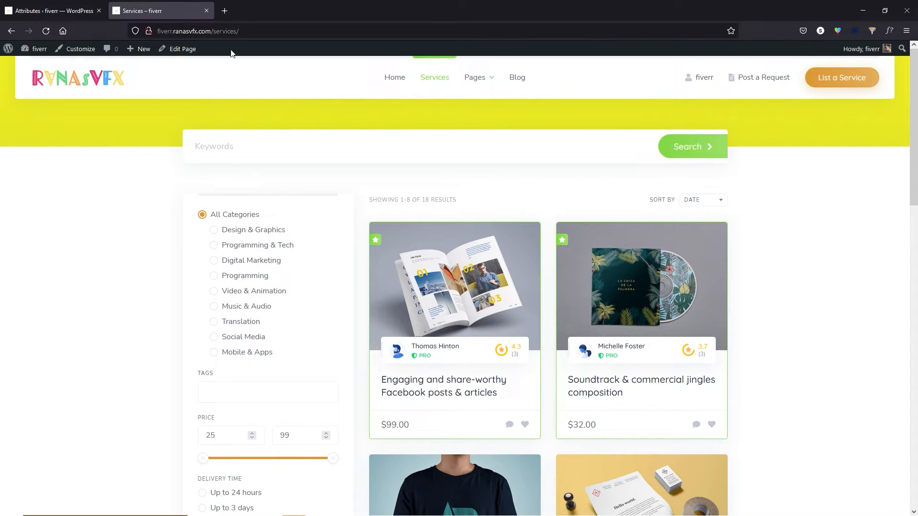
{"action": "scroll", "coordinate": [102, 223], "scroll_direction": "down", "scroll_amount": 2}
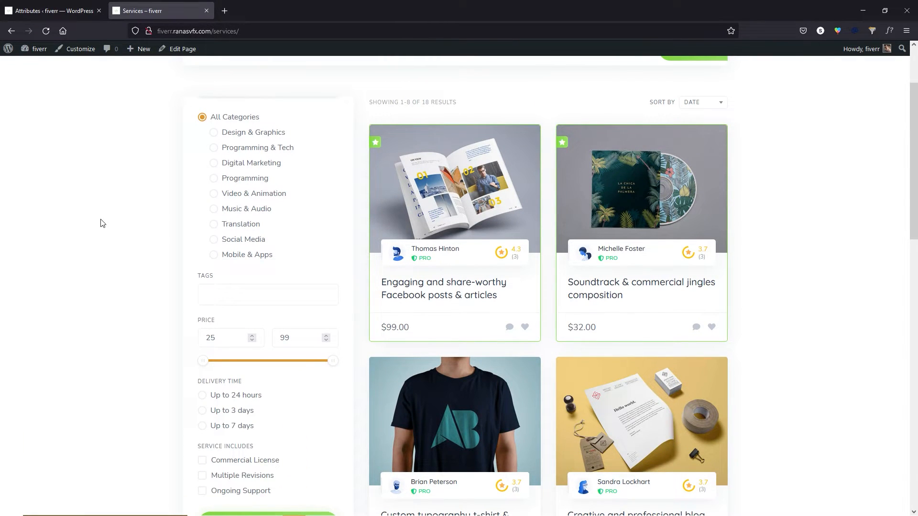
{"action": "left_click", "coordinate": [278, 149]}
{"action": "scroll", "coordinate": [249, 229], "scroll_direction": "up", "scroll_amount": 1}
{"action": "scroll", "coordinate": [225, 297], "scroll_direction": "down", "scroll_amount": 2}
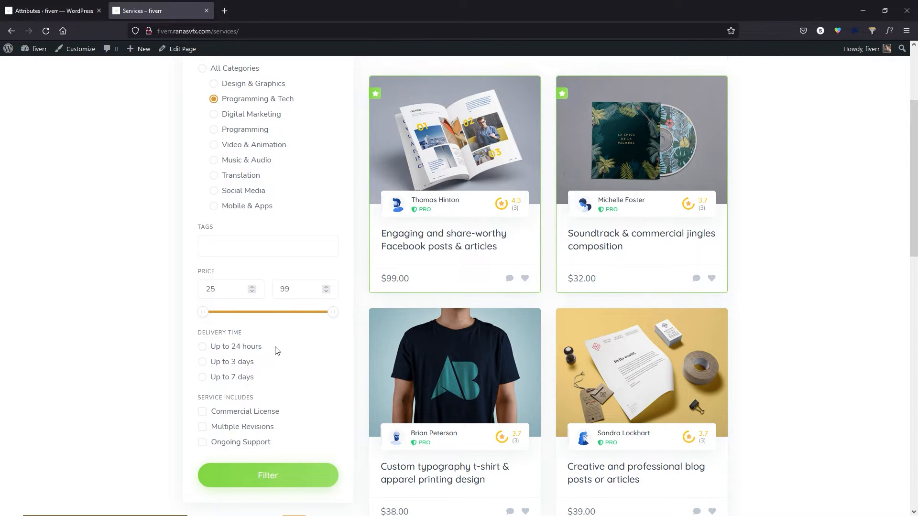
{"action": "left_click", "coordinate": [278, 476]}
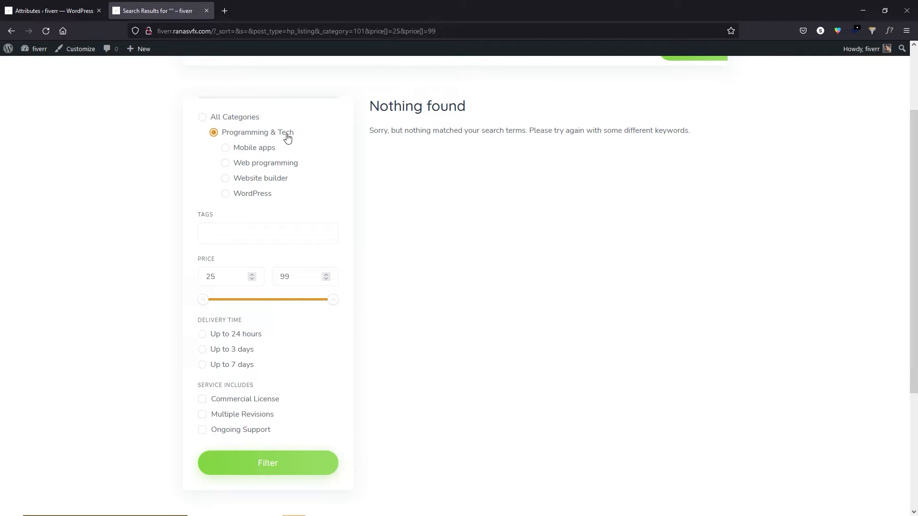
{"action": "left_click", "coordinate": [251, 194]}
{"action": "left_click", "coordinate": [267, 466]}
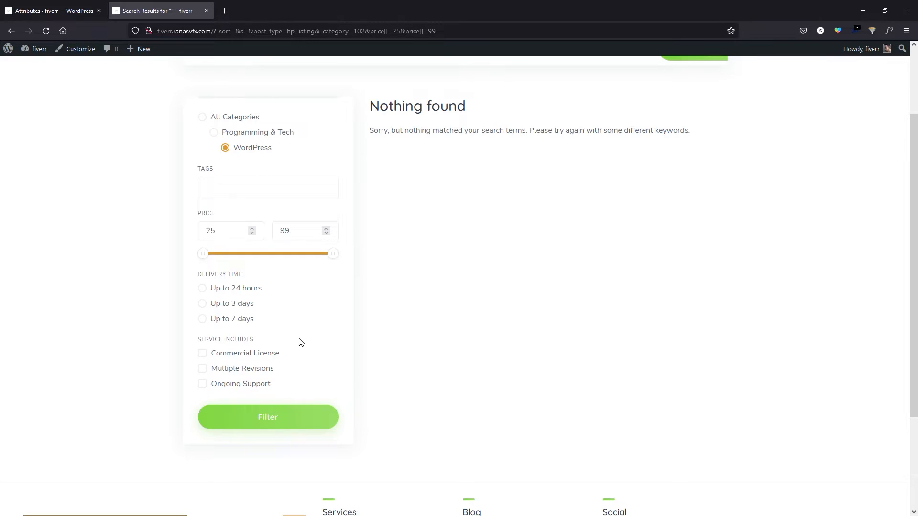
{"action": "left_click", "coordinate": [38, 3]}
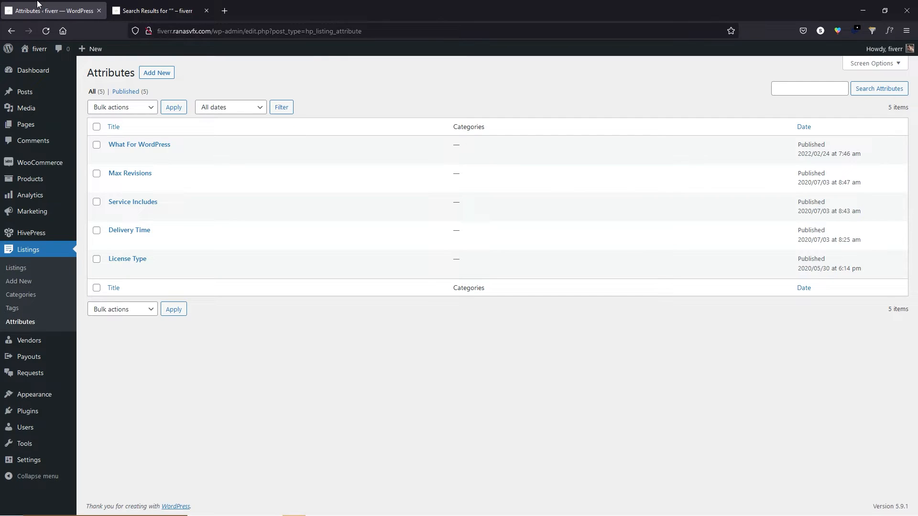
Tick the WordPress category on What For WordPress, update it, and glance at the storefront tab.
{"action": "left_click", "coordinate": [114, 156]}
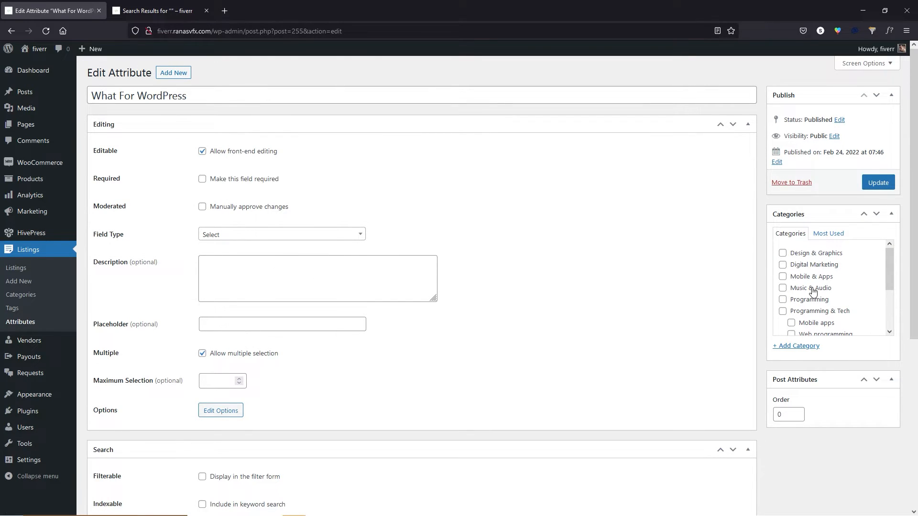
{"action": "scroll", "coordinate": [812, 292], "scroll_direction": "down", "scroll_amount": 3}
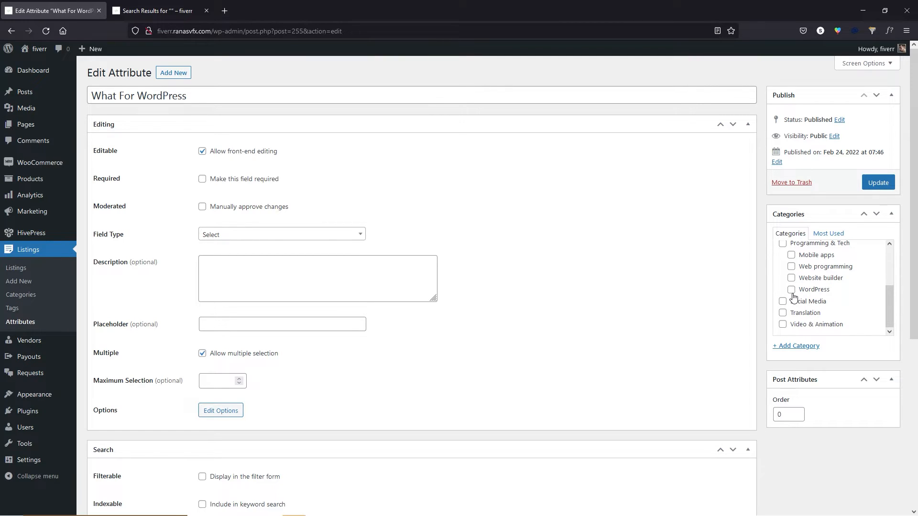
{"action": "left_click", "coordinate": [791, 291]}
{"action": "left_click", "coordinate": [878, 182]}
{"action": "left_click", "coordinate": [163, 9]}
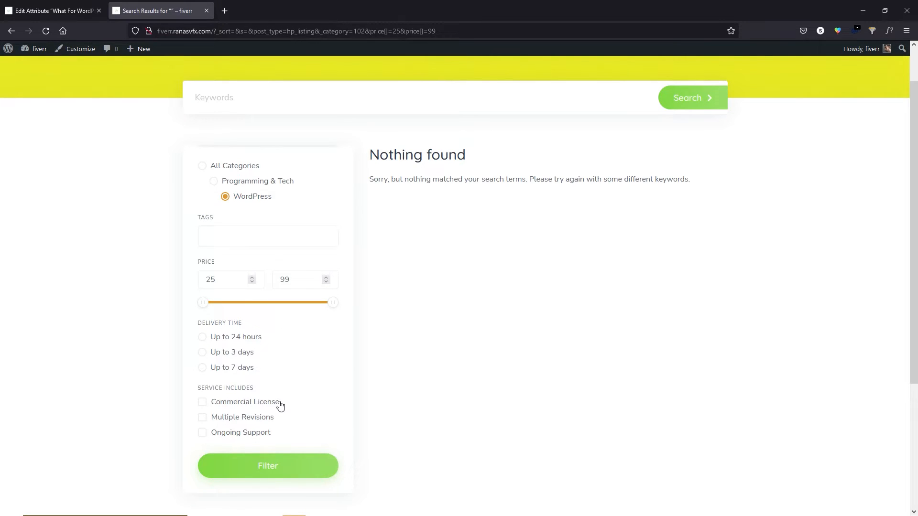
{"action": "left_click", "coordinate": [53, 10]}
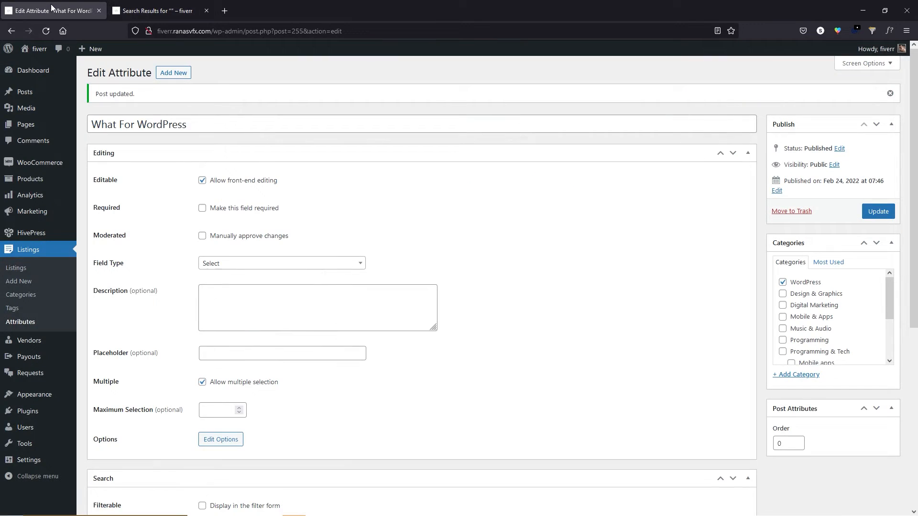
Make What For WordPress filterable with a Checkboxes search field and an anchor icon, then update.
{"action": "scroll", "coordinate": [146, 208], "scroll_direction": "down", "scroll_amount": 6}
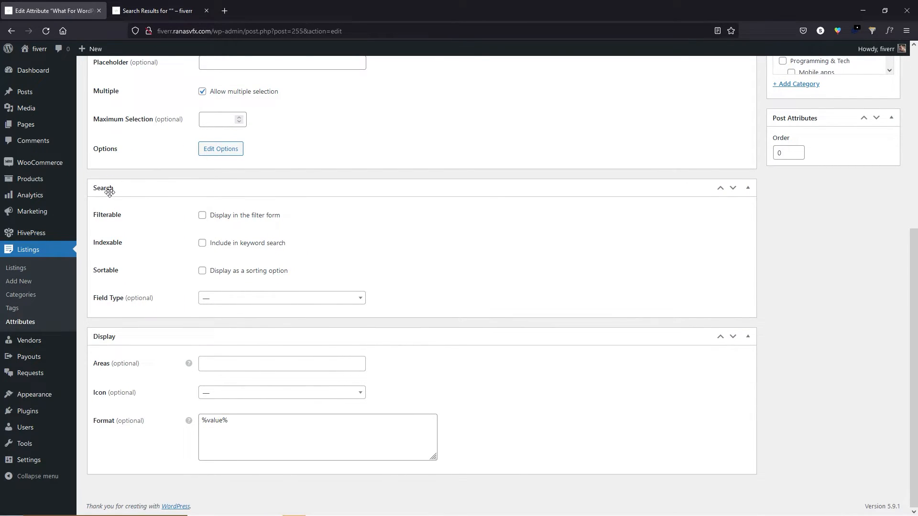
{"action": "left_click", "coordinate": [205, 218]}
{"action": "left_click", "coordinate": [241, 298]}
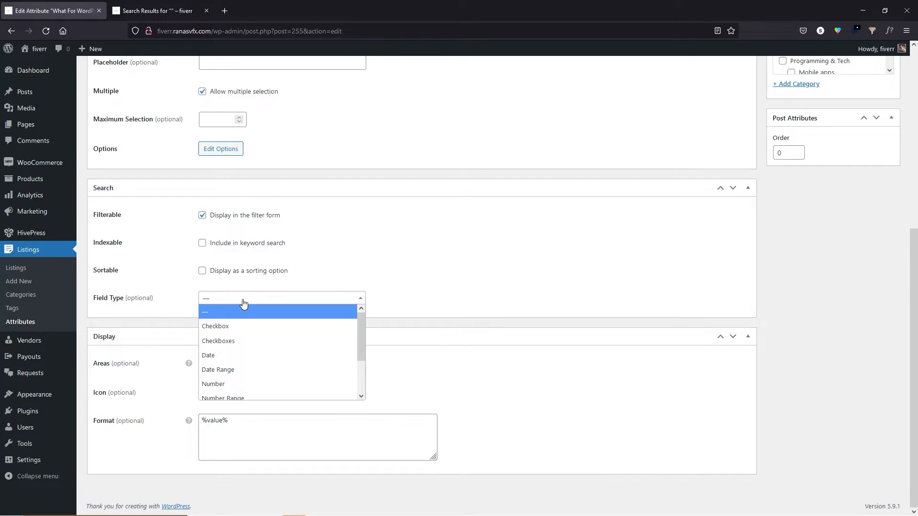
{"action": "left_click", "coordinate": [235, 337]}
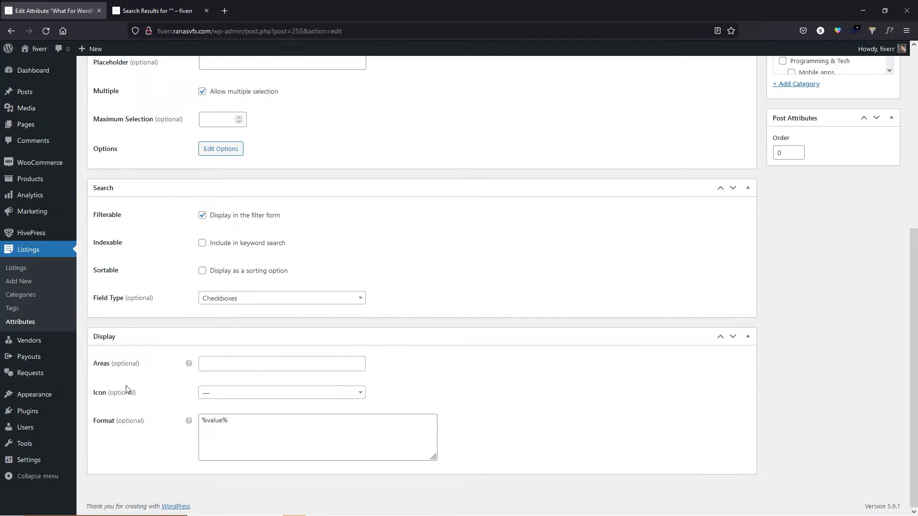
{"action": "left_click", "coordinate": [229, 393]}
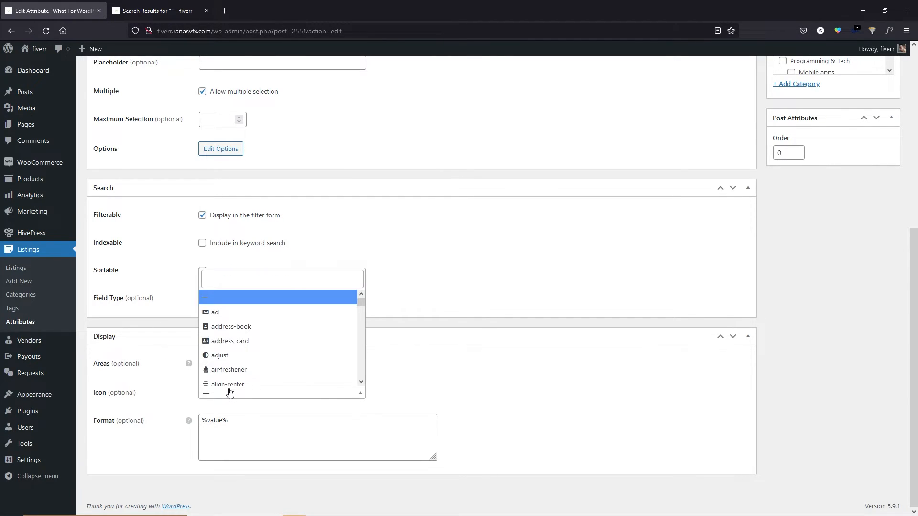
{"action": "scroll", "coordinate": [248, 362], "scroll_direction": "down", "scroll_amount": 3}
{"action": "scroll", "coordinate": [246, 360], "scroll_direction": "down", "scroll_amount": 1}
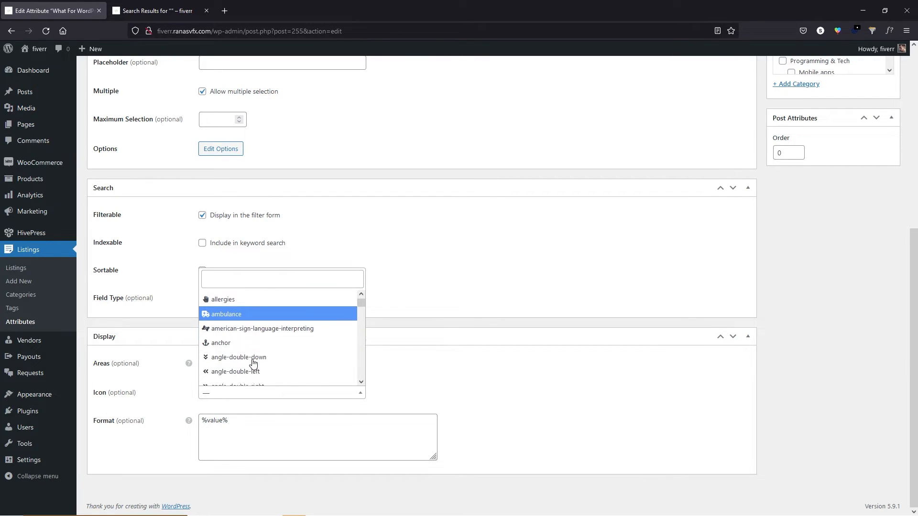
{"action": "left_click", "coordinate": [245, 339]}
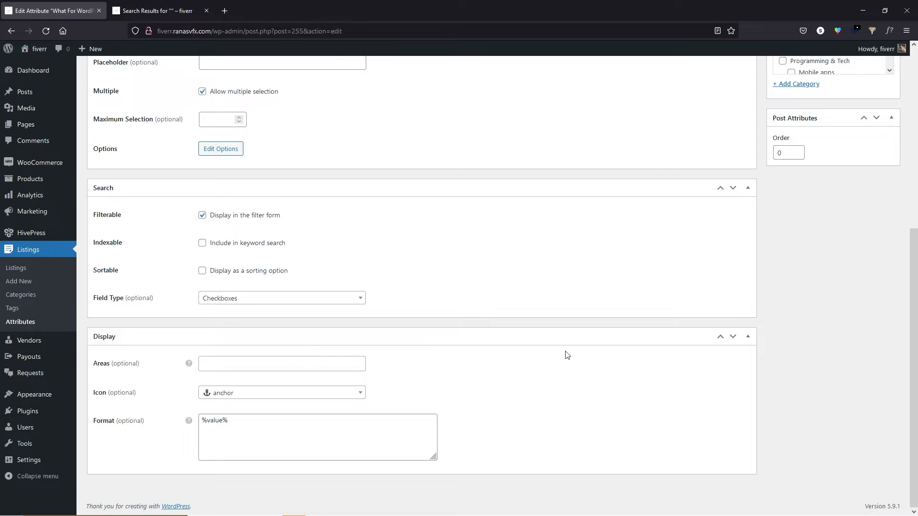
{"action": "scroll", "coordinate": [621, 351], "scroll_direction": "up", "scroll_amount": 6}
{"action": "left_click", "coordinate": [880, 212]}
{"action": "left_click", "coordinate": [881, 213]}
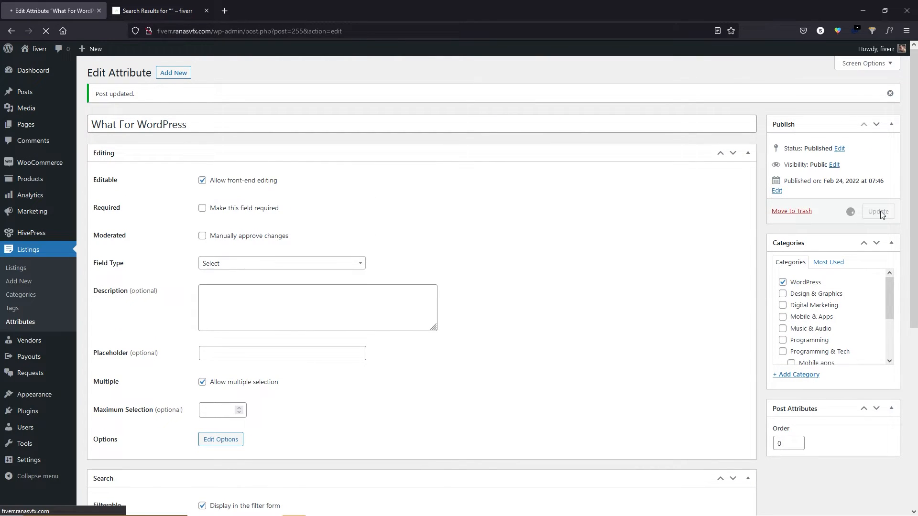
Rerun the storefront search filter and reapply the Programming & Tech category.
{"action": "left_click", "coordinate": [123, 5]}
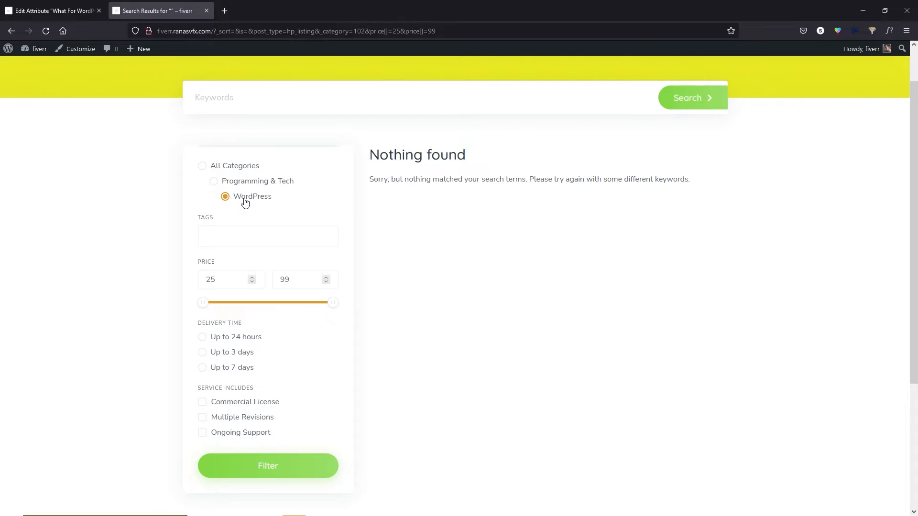
{"action": "left_click", "coordinate": [265, 464]}
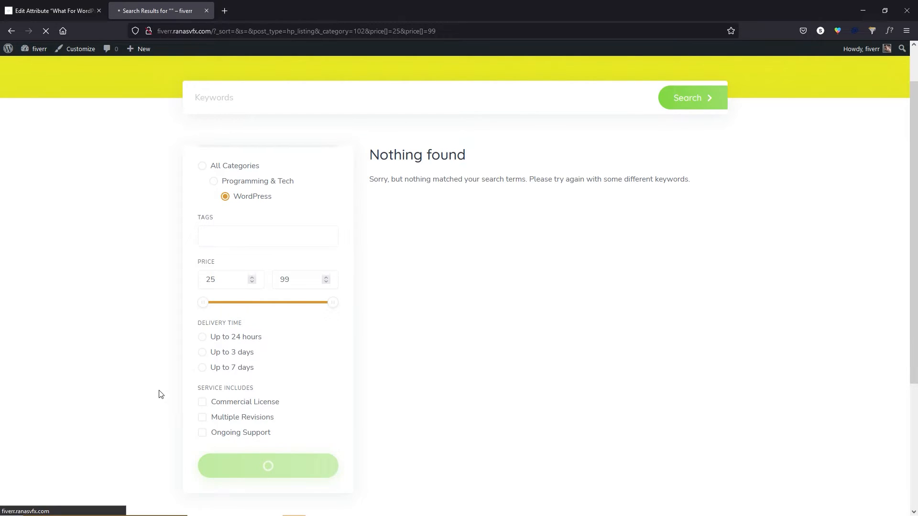
{"action": "scroll", "coordinate": [215, 301], "scroll_direction": "down", "scroll_amount": 1}
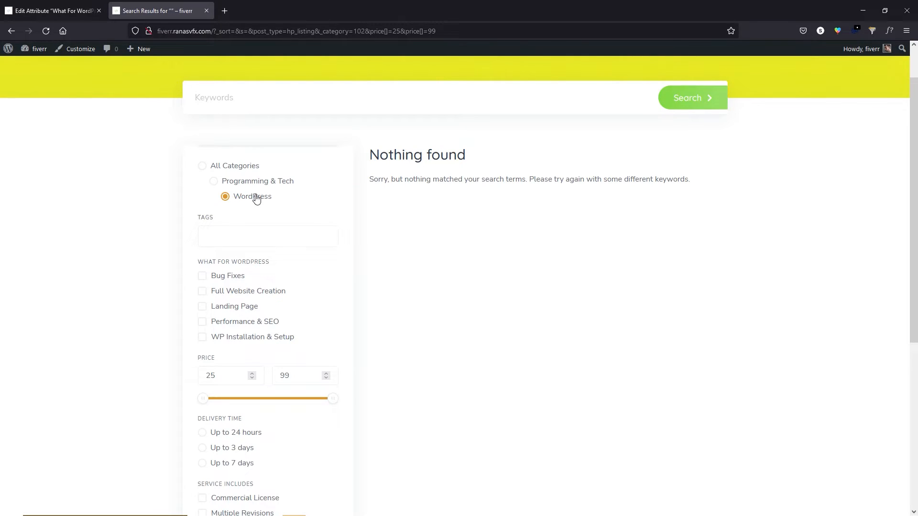
{"action": "scroll", "coordinate": [287, 189], "scroll_direction": "down", "scroll_amount": 2}
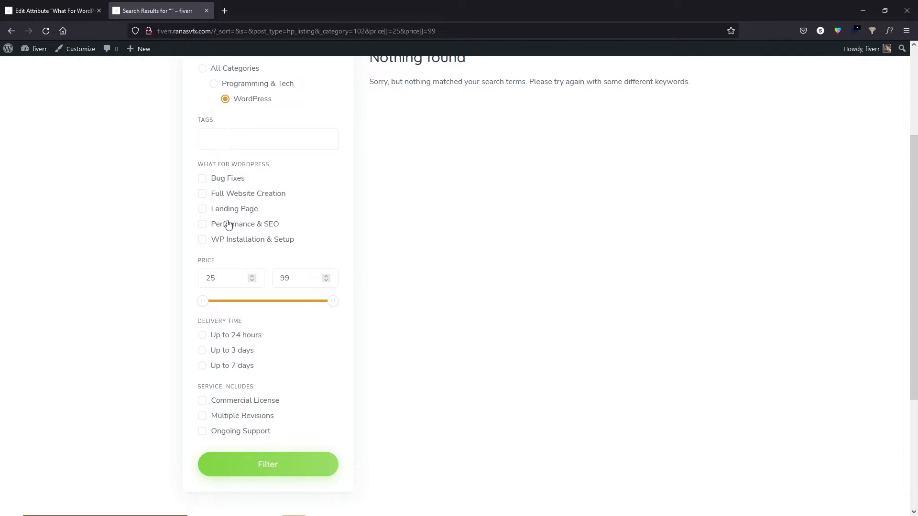
{"action": "left_click", "coordinate": [244, 86]}
{"action": "left_click", "coordinate": [270, 464]}
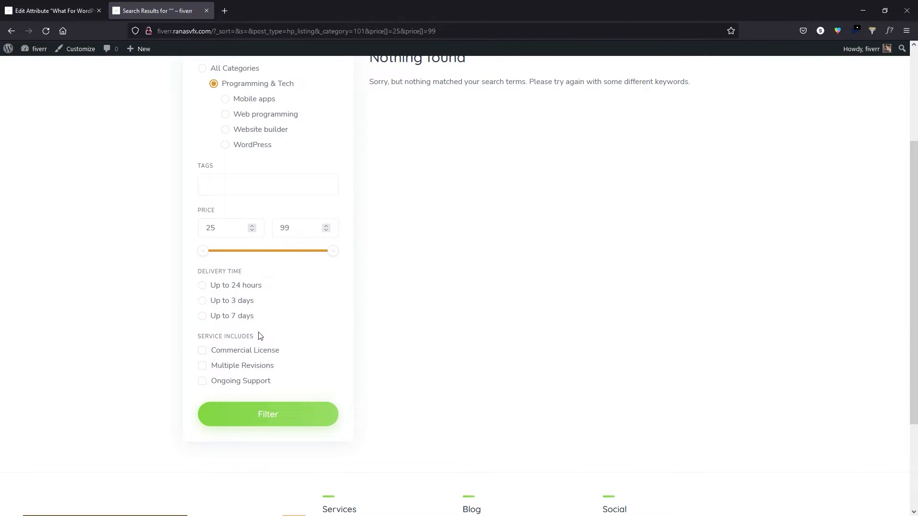
Filter results by the WordPress subcategory to see its new filter, then return to the attribute.
{"action": "left_click", "coordinate": [224, 145]}
{"action": "left_click", "coordinate": [253, 416]}
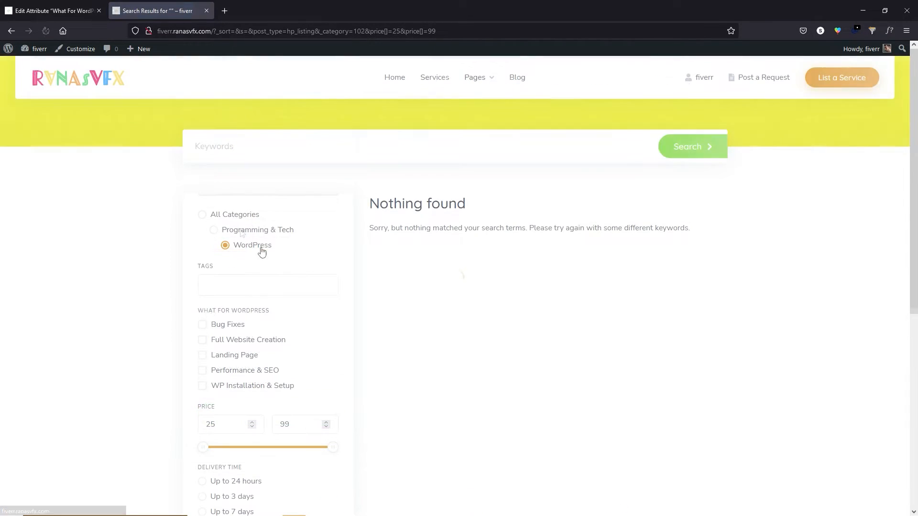
{"action": "scroll", "coordinate": [238, 328], "scroll_direction": "down", "scroll_amount": 1}
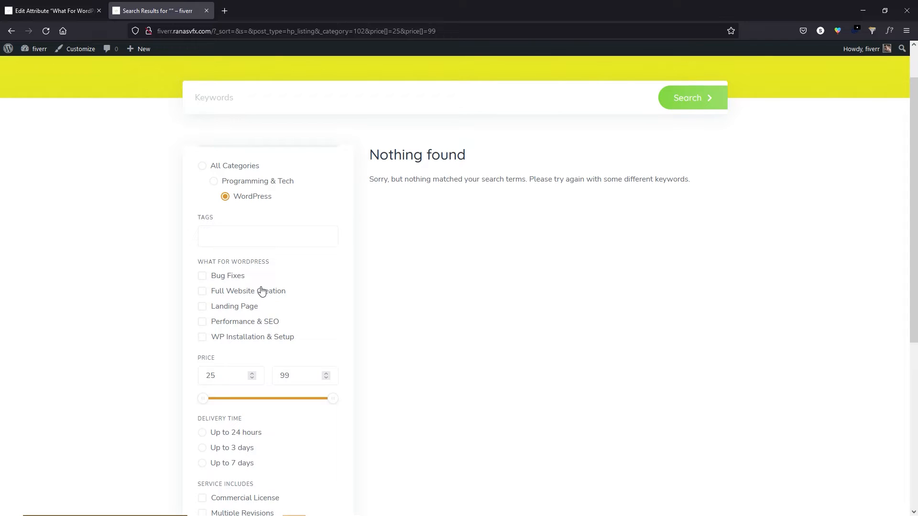
{"action": "left_click", "coordinate": [56, 9]}
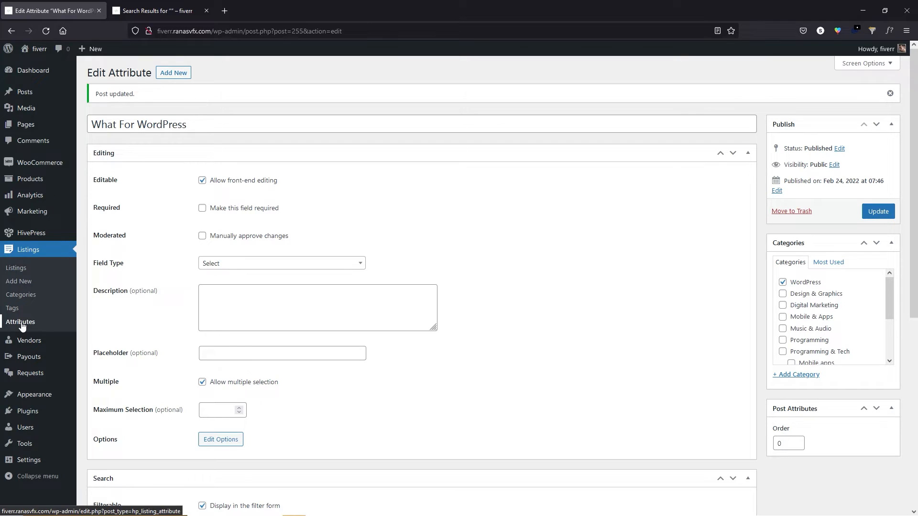
Open the Vendors list of six, try a bulk Move to Trash selection, then edit the first vendor.
{"action": "mouse_move", "coordinate": [41, 344]}
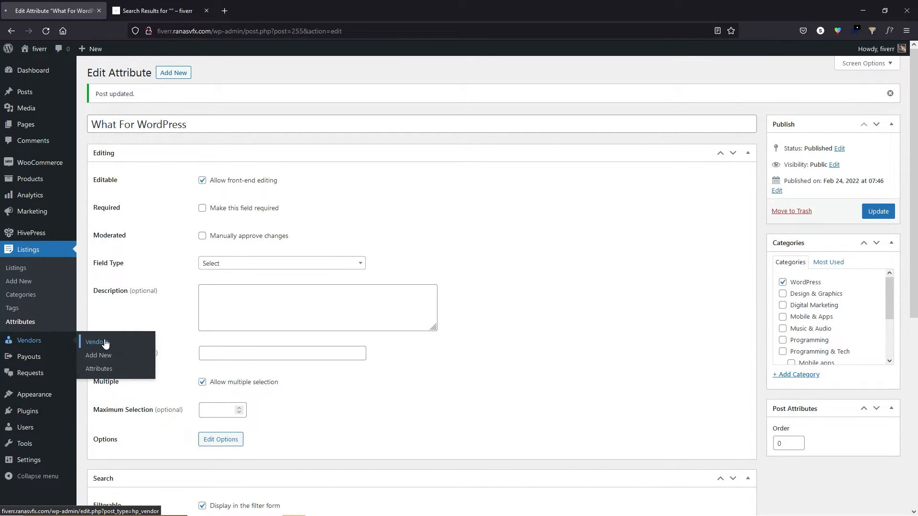
{"action": "left_click", "coordinate": [101, 343]}
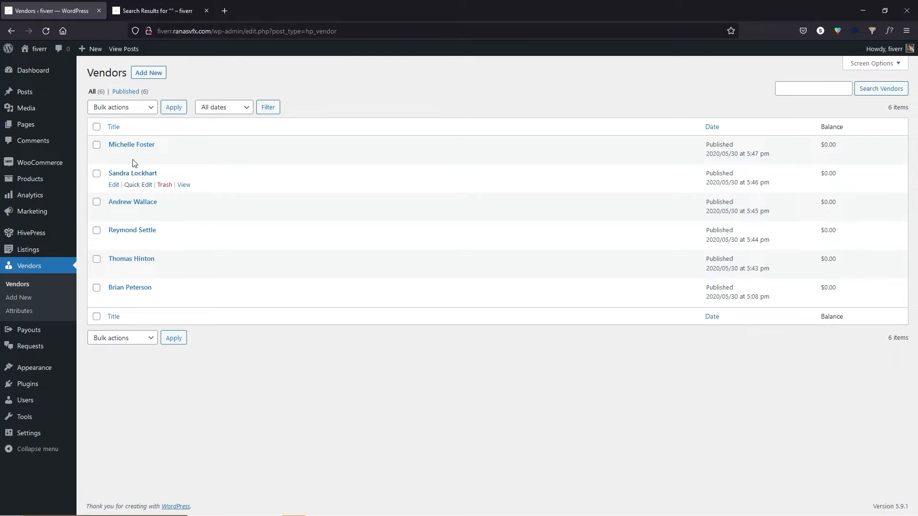
{"action": "left_click", "coordinate": [97, 127]}
{"action": "left_click", "coordinate": [127, 108]}
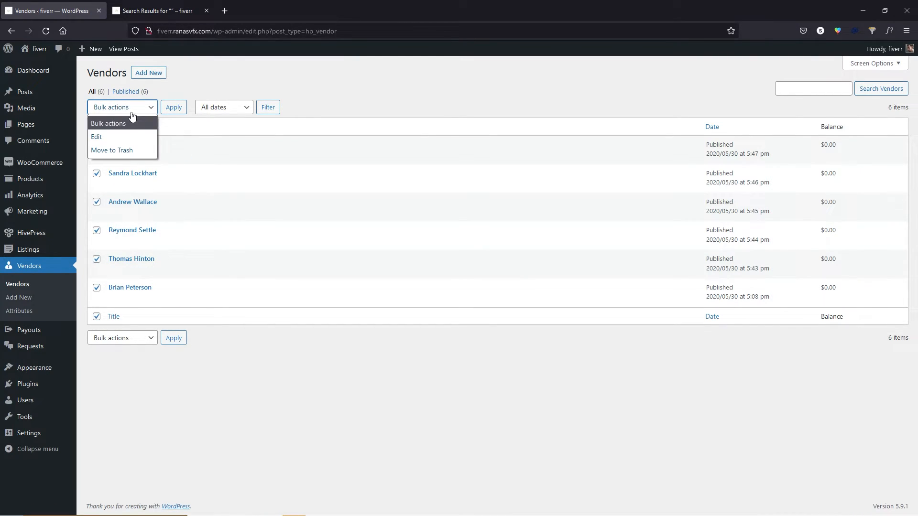
{"action": "left_click", "coordinate": [125, 149]}
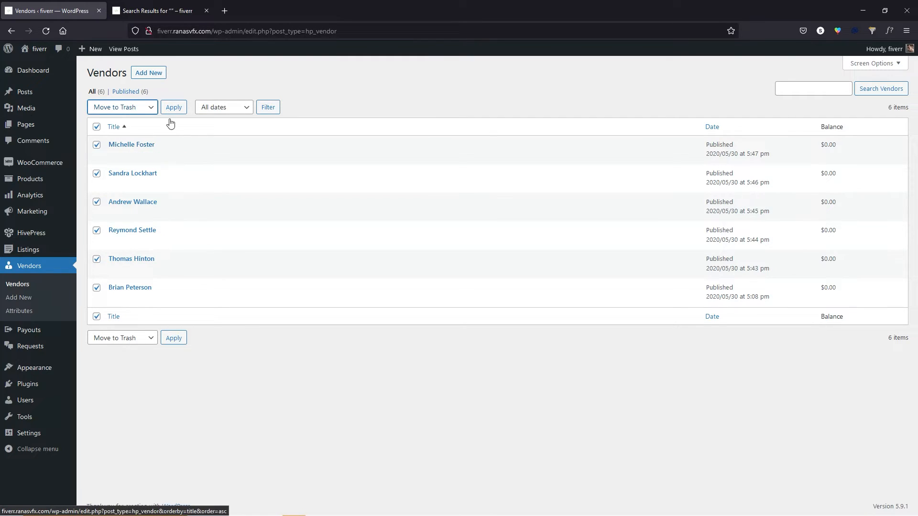
{"action": "left_click", "coordinate": [98, 128]}
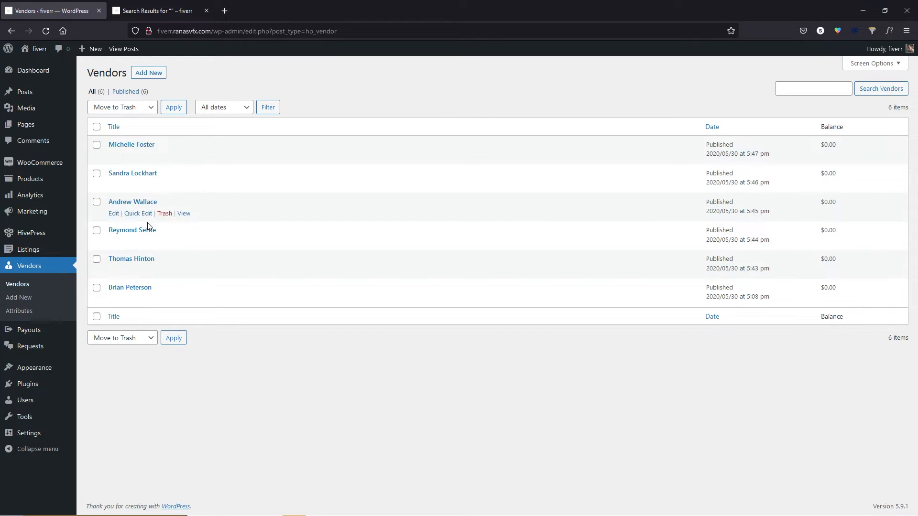
{"action": "left_click", "coordinate": [114, 156]}
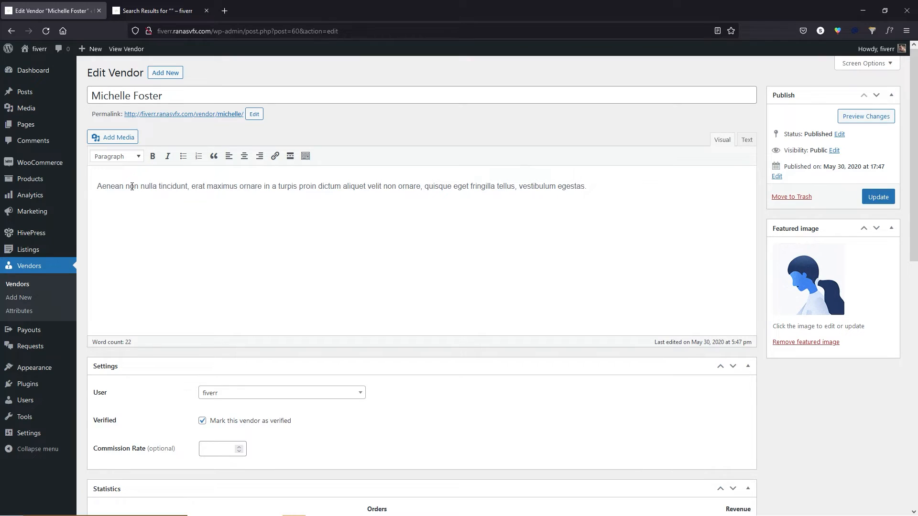
Set the first vendor's commission rate to 10.
{"action": "left_click_drag", "start_coordinate": [130, 187], "coordinate": [252, 195]}
{"action": "left_click", "coordinate": [252, 195]}
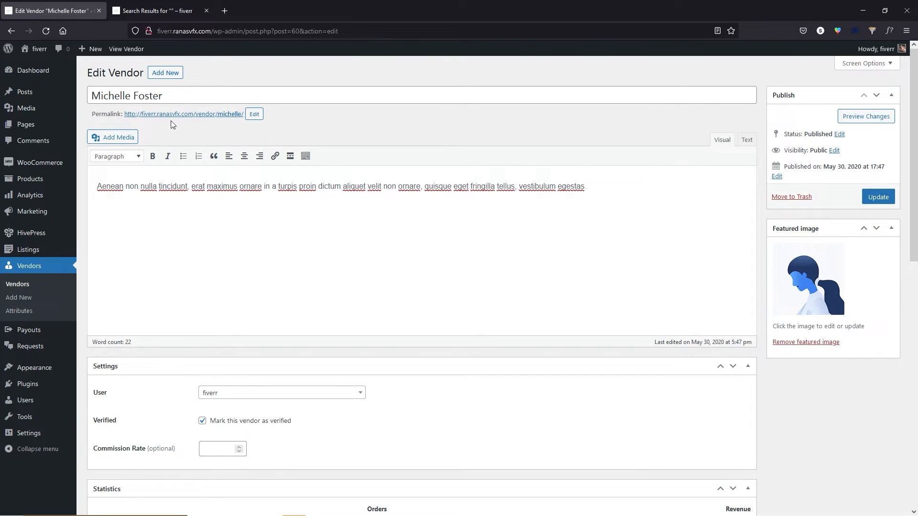
{"action": "left_click", "coordinate": [174, 96]}
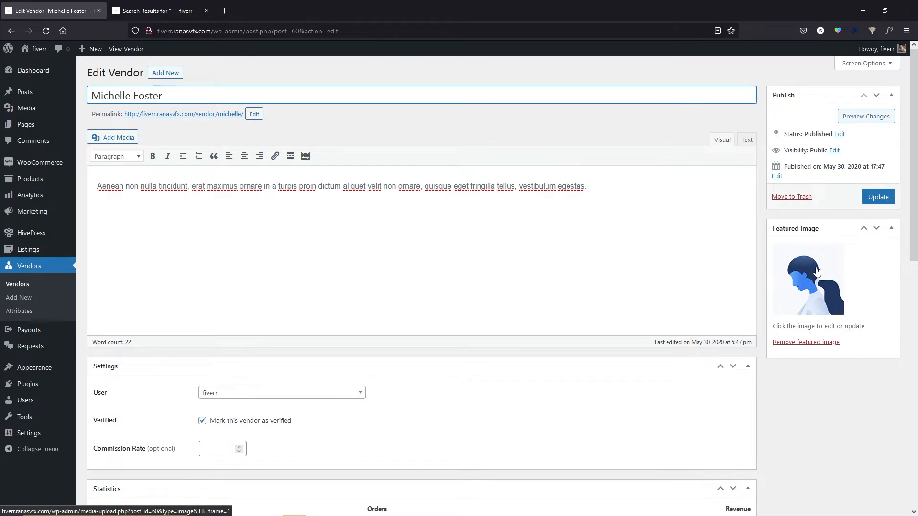
{"action": "scroll", "coordinate": [215, 290], "scroll_direction": "down", "scroll_amount": 2}
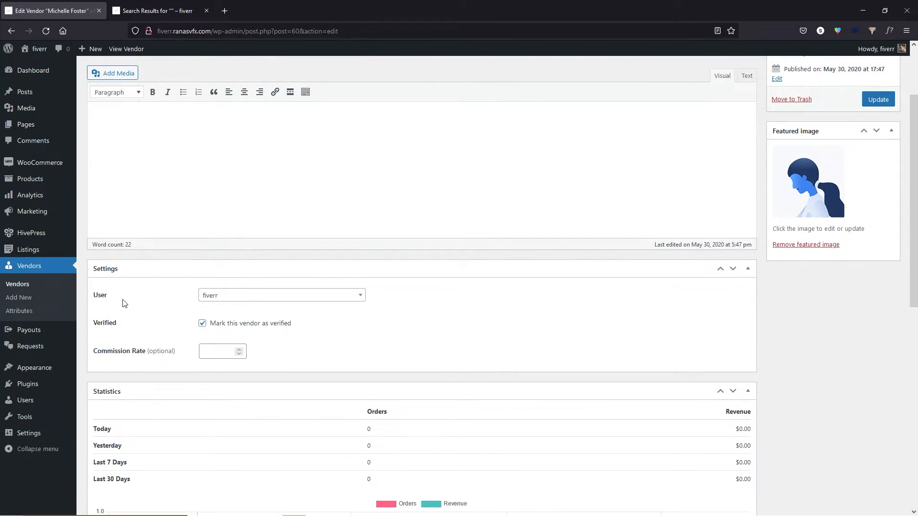
{"action": "left_click", "coordinate": [230, 298]}
{"action": "left_click", "coordinate": [230, 298]}
{"action": "scroll", "coordinate": [167, 311], "scroll_direction": "down", "scroll_amount": 1}
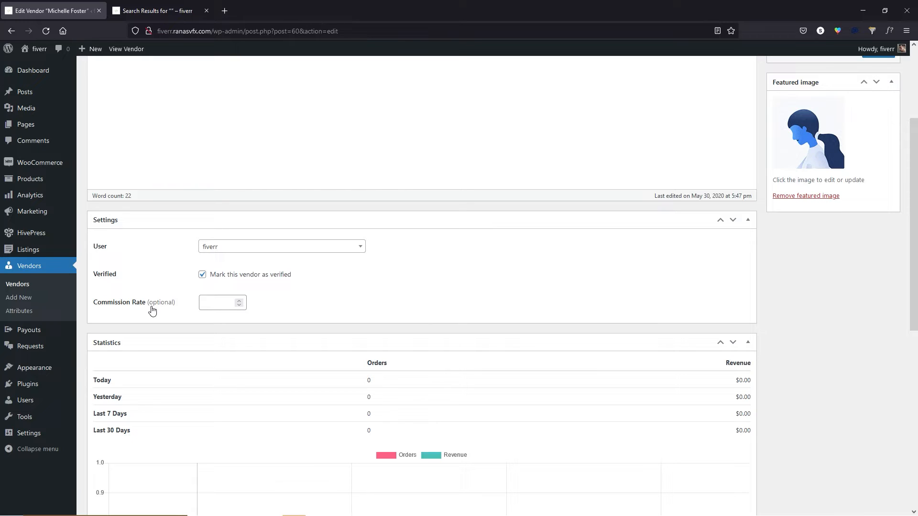
{"action": "left_click", "coordinate": [208, 302]}
{"action": "type", "text": "10"}
{"action": "left_click_drag", "start_coordinate": [226, 302], "coordinate": [202, 300]}
Bring up the HivePress settings in a new browser tab.
{"action": "scroll", "coordinate": [319, 327], "scroll_direction": "up", "scroll_amount": 1}
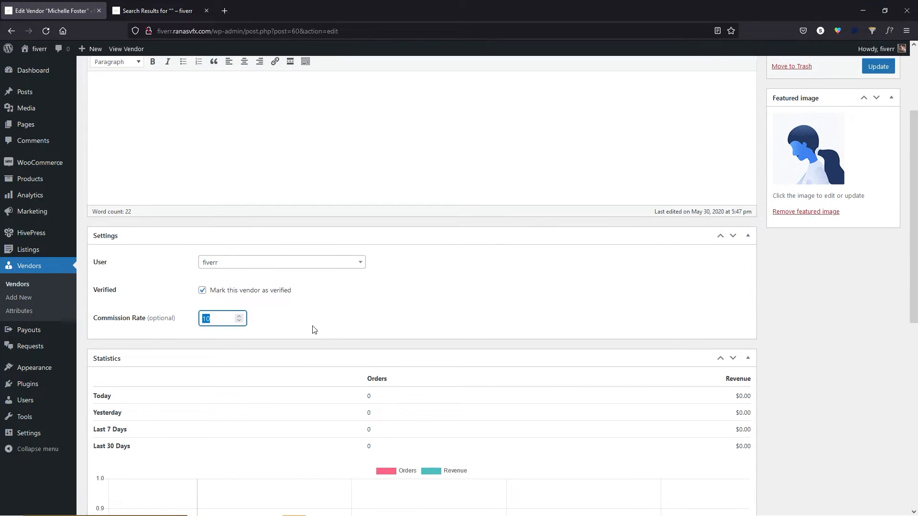
{"action": "scroll", "coordinate": [318, 328], "scroll_direction": "up", "scroll_amount": 3}
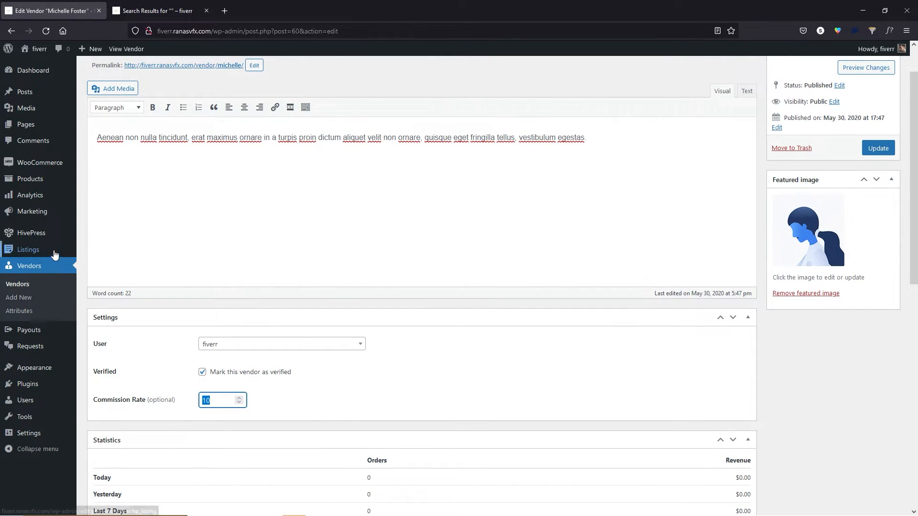
{"action": "mouse_move", "coordinate": [37, 235]}
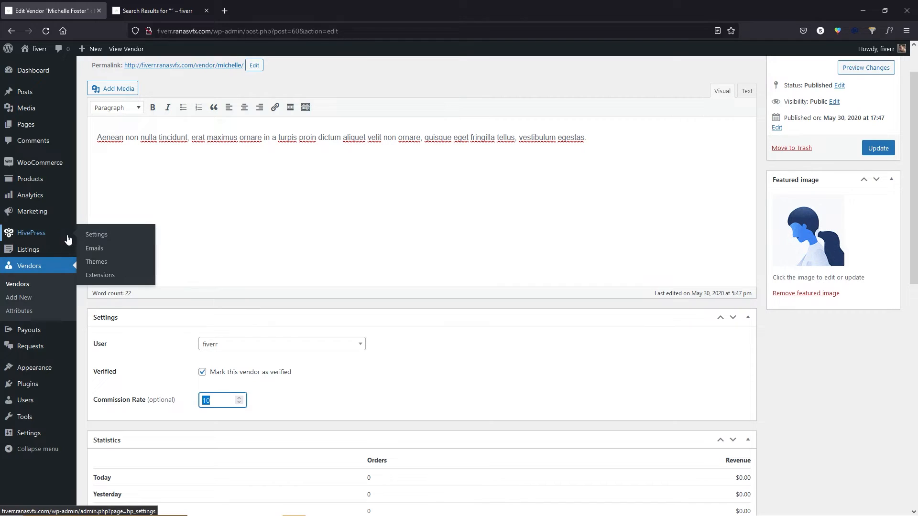
{"action": "middle_click", "coordinate": [103, 234]}
{"action": "left_click", "coordinate": [167, 5]}
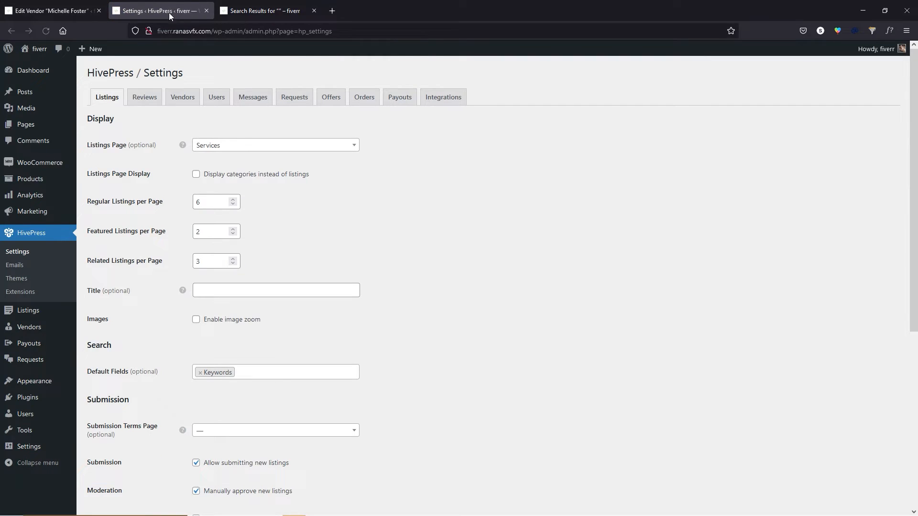
{"action": "left_click", "coordinate": [182, 97]}
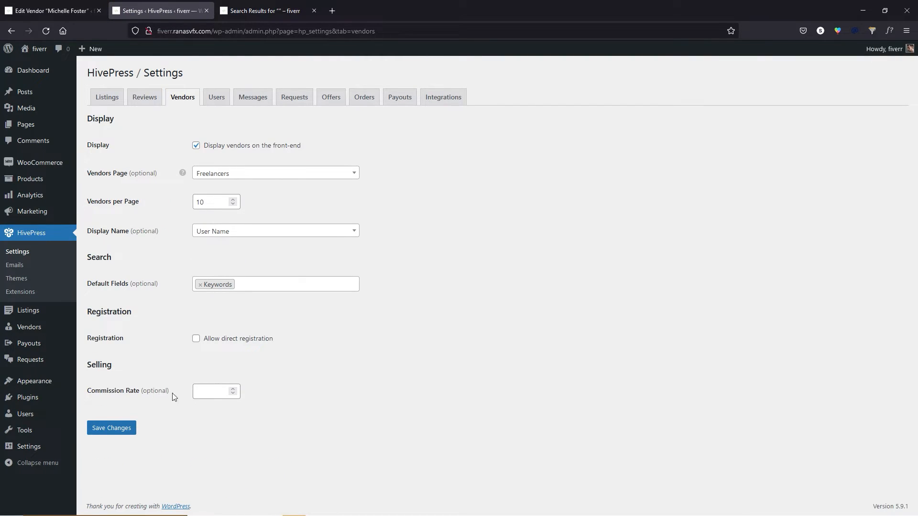
{"action": "left_click", "coordinate": [223, 393]}
{"action": "type", "text": "10"}
{"action": "left_click", "coordinate": [206, 10]}
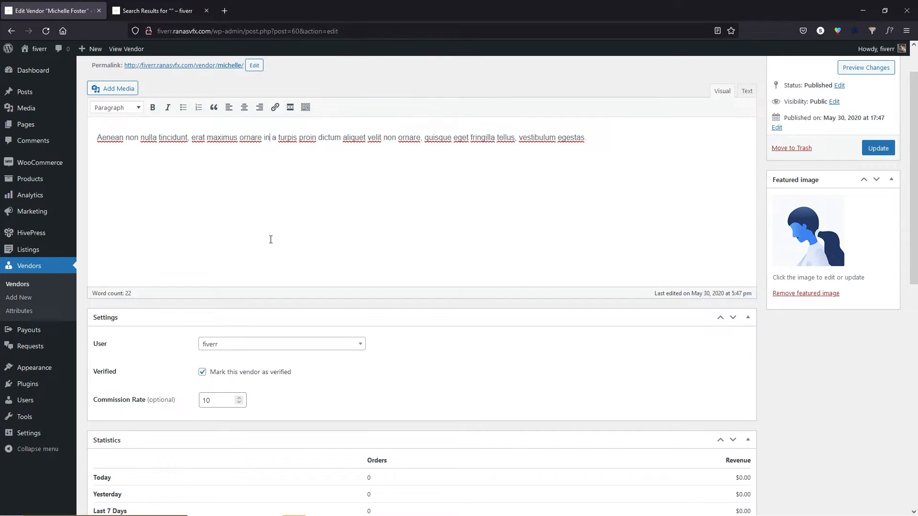
Check the vendor's Hourly Rate of 25, then go to the vendor Attributes list.
{"action": "scroll", "coordinate": [271, 240], "scroll_direction": "down", "scroll_amount": 5}
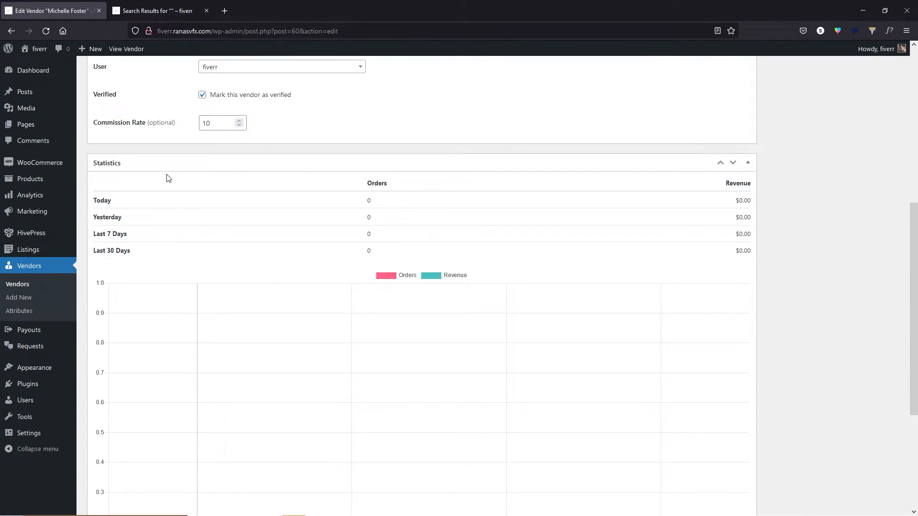
{"action": "scroll", "coordinate": [365, 150], "scroll_direction": "down", "scroll_amount": 1}
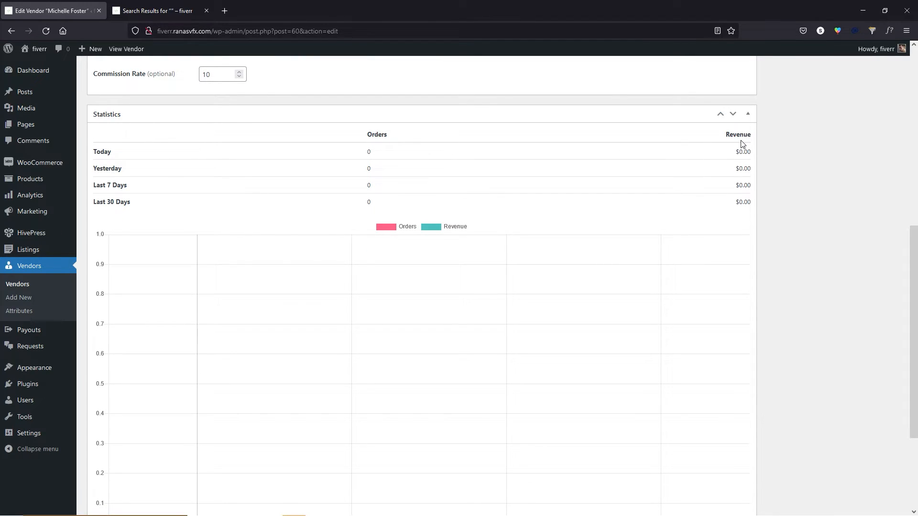
{"action": "scroll", "coordinate": [533, 282], "scroll_direction": "down", "scroll_amount": 3}
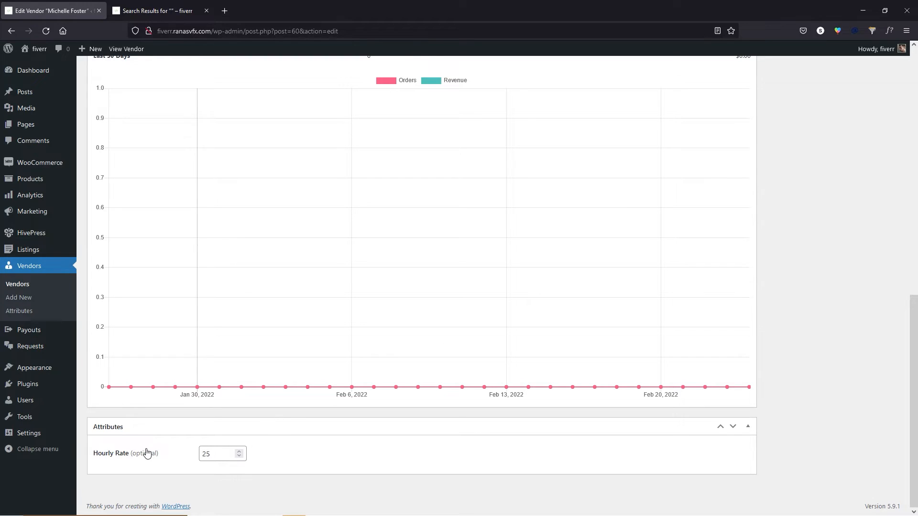
{"action": "left_click", "coordinate": [206, 456]}
{"action": "scroll", "coordinate": [230, 334], "scroll_direction": "up", "scroll_amount": 10}
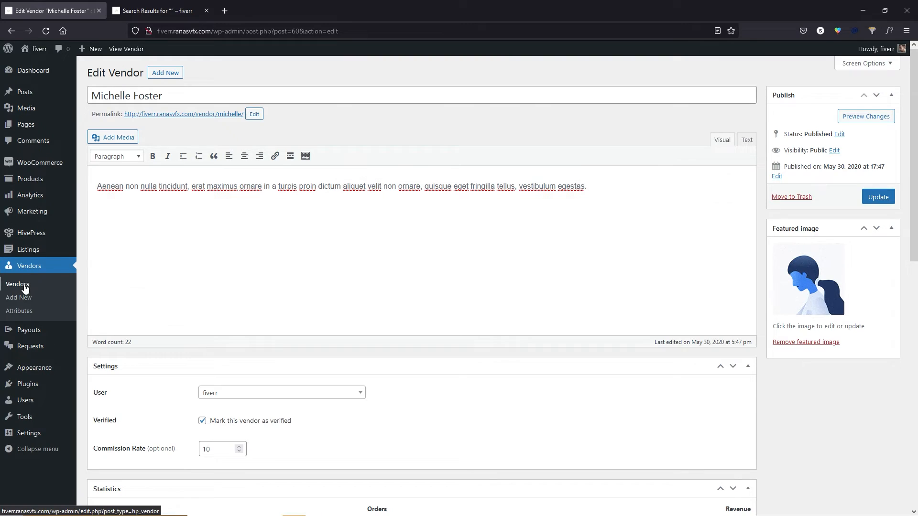
{"action": "left_click", "coordinate": [27, 286]}
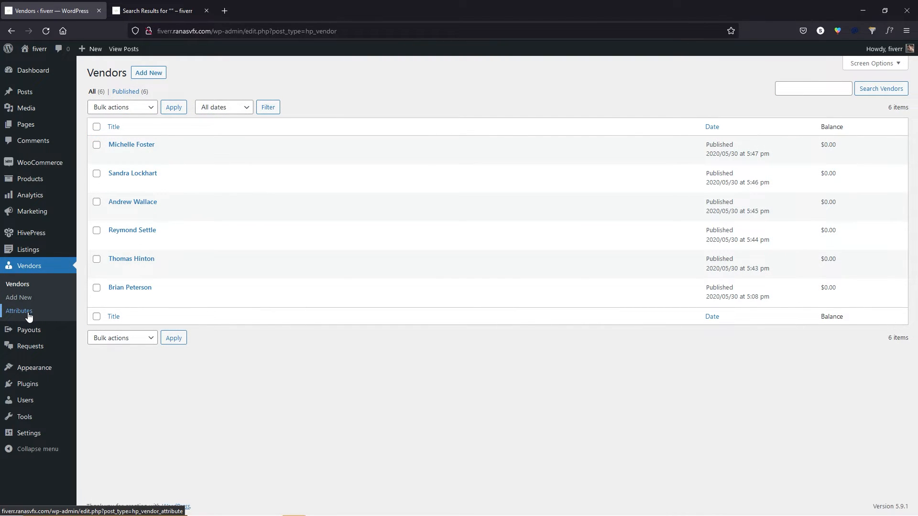
{"action": "left_click", "coordinate": [28, 314]}
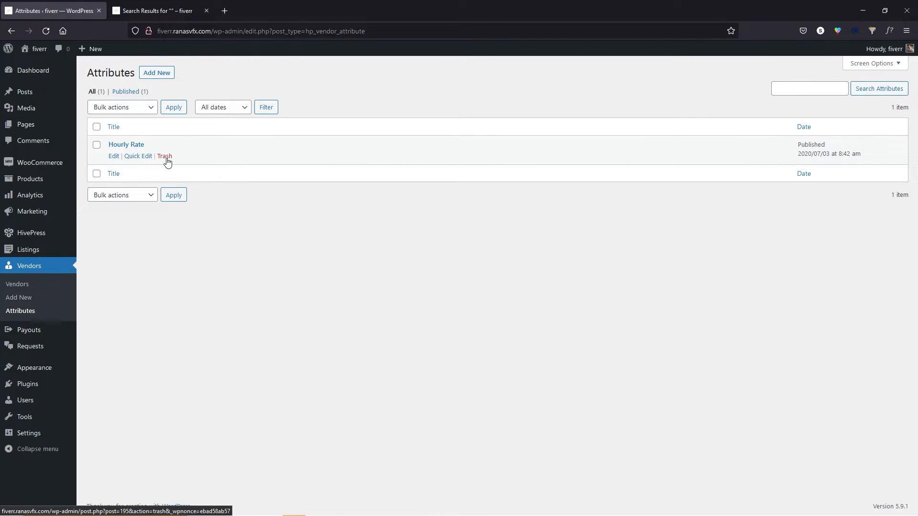
Start a new vendor attribute, then view a freelancer's profile page from the storefront Pages menu.
{"action": "left_click", "coordinate": [158, 73]}
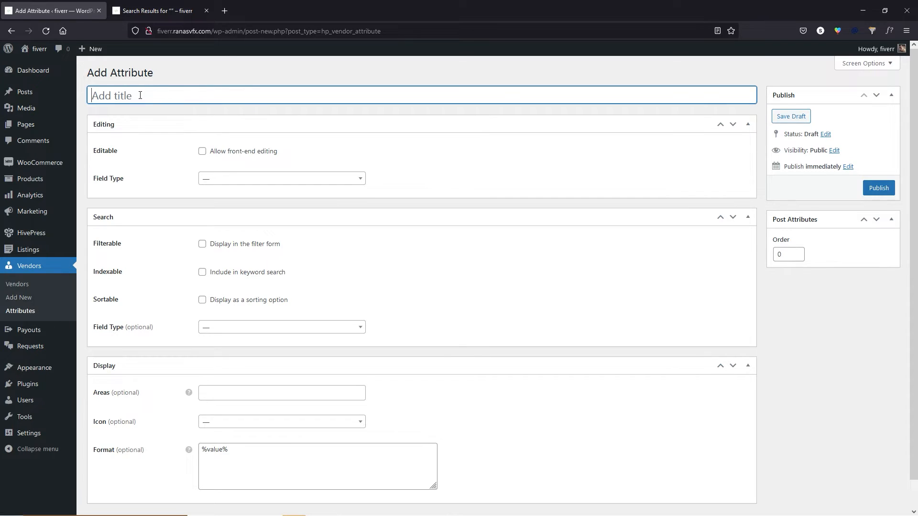
{"action": "left_click", "coordinate": [154, 4]}
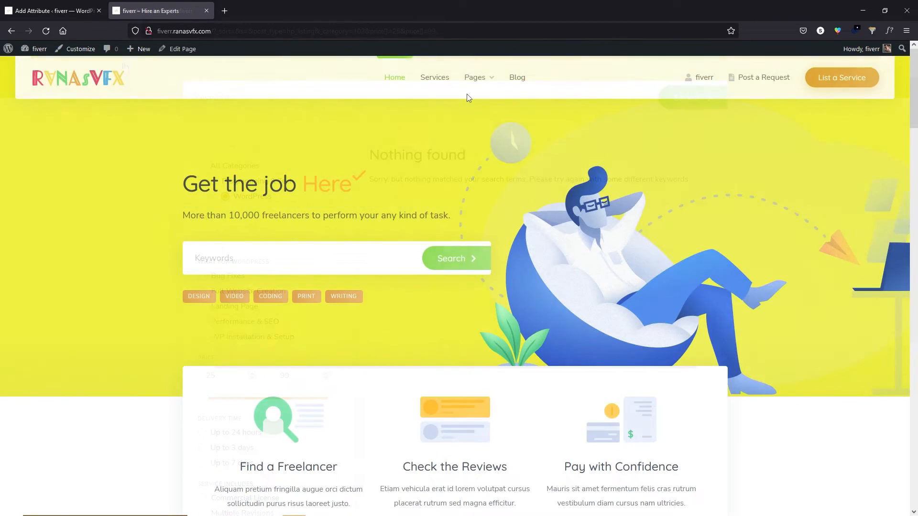
{"action": "mouse_move", "coordinate": [479, 79]}
{"action": "left_click", "coordinate": [486, 135]}
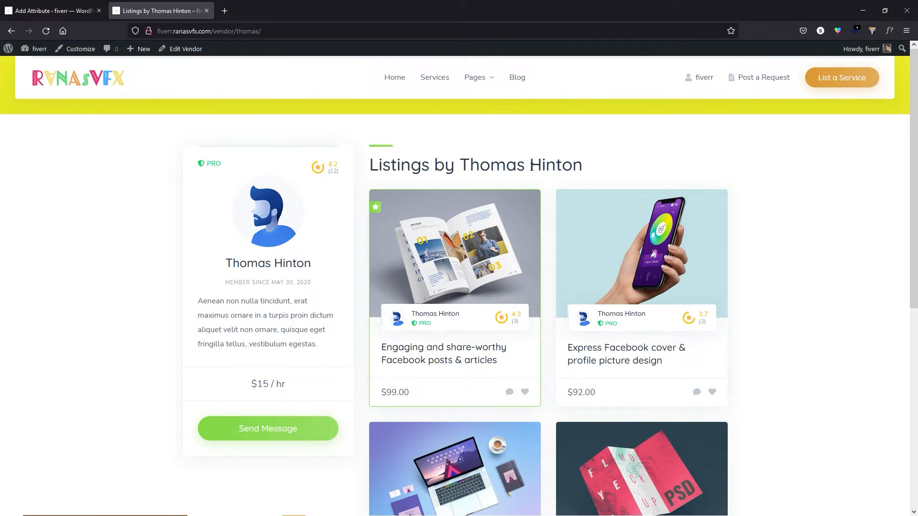
Load the storefront /vendor page listing vendors with hourly rates, then return to Add Attribute.
{"action": "left_click_drag", "start_coordinate": [235, 31], "coordinate": [298, 37]}
{"action": "key", "text": "BackSpace"}
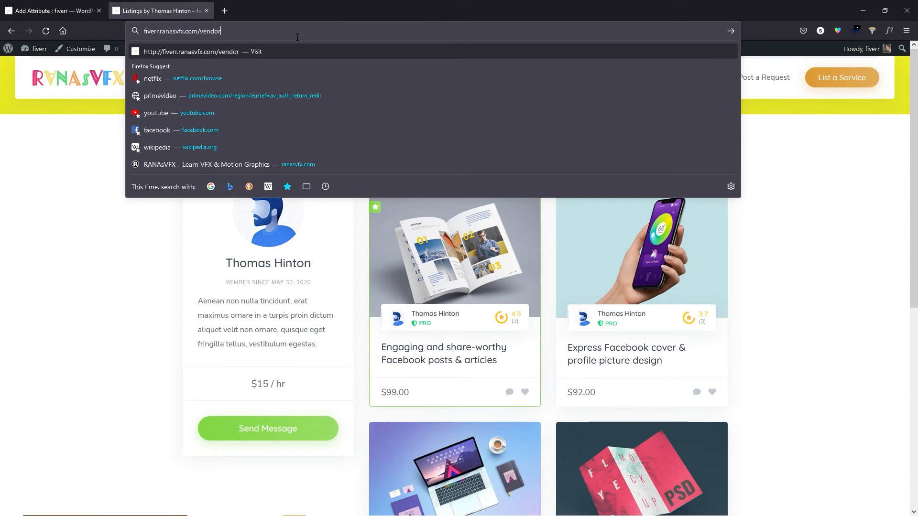
{"action": "key", "text": "Return"}
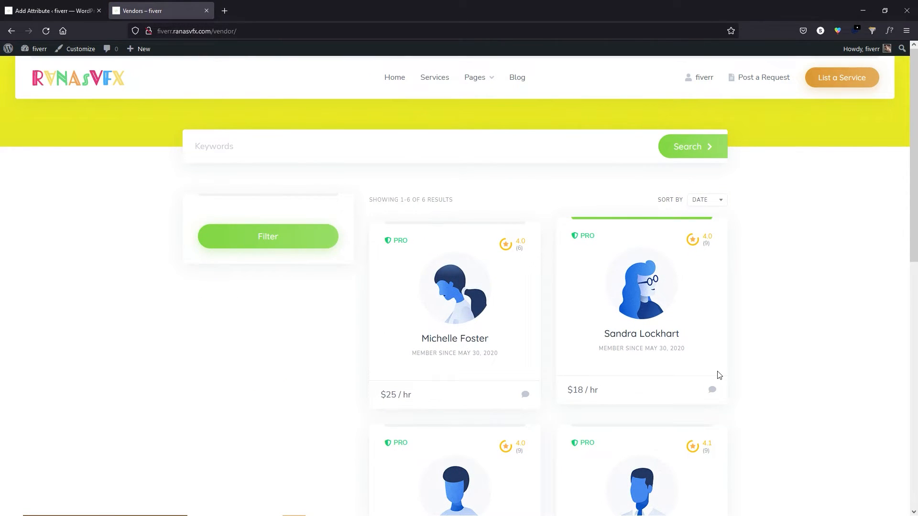
{"action": "scroll", "coordinate": [274, 311], "scroll_direction": "down", "scroll_amount": 10}
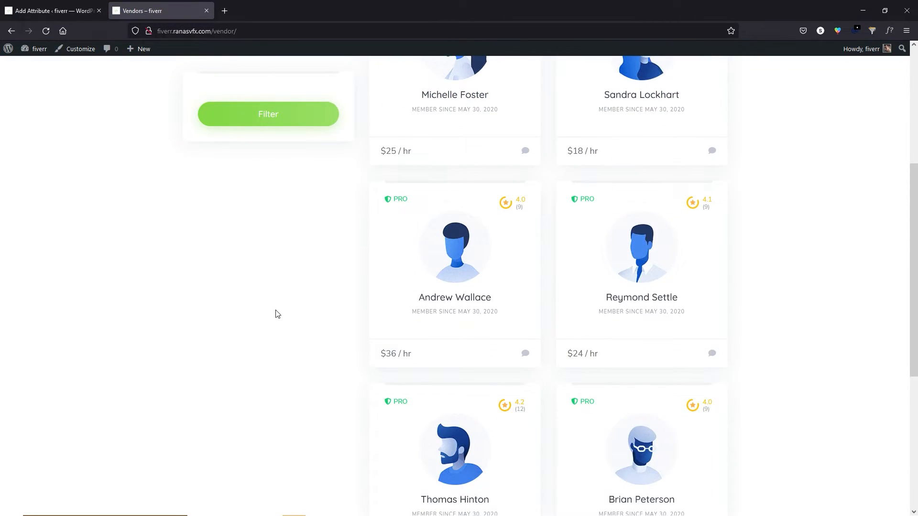
{"action": "scroll", "coordinate": [301, 332], "scroll_direction": "up", "scroll_amount": 10}
{"action": "left_click", "coordinate": [45, 5]}
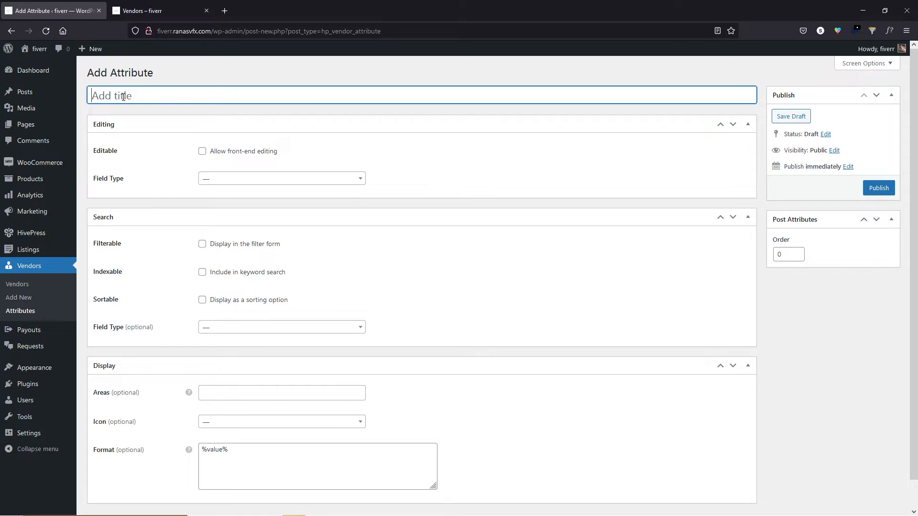
Publish a 'Language' attribute as a front-end-editable Select field allowing multiple selection.
{"action": "type", "text": "Language"}
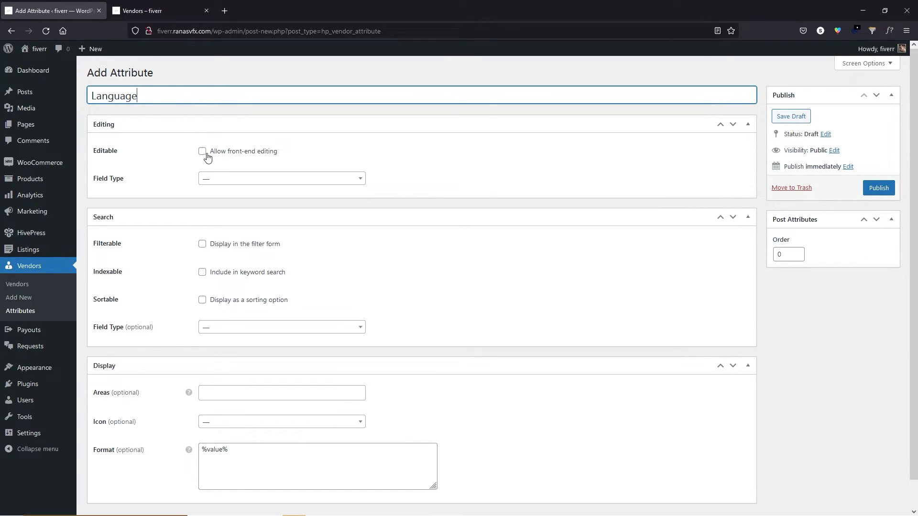
{"action": "left_click", "coordinate": [203, 152]}
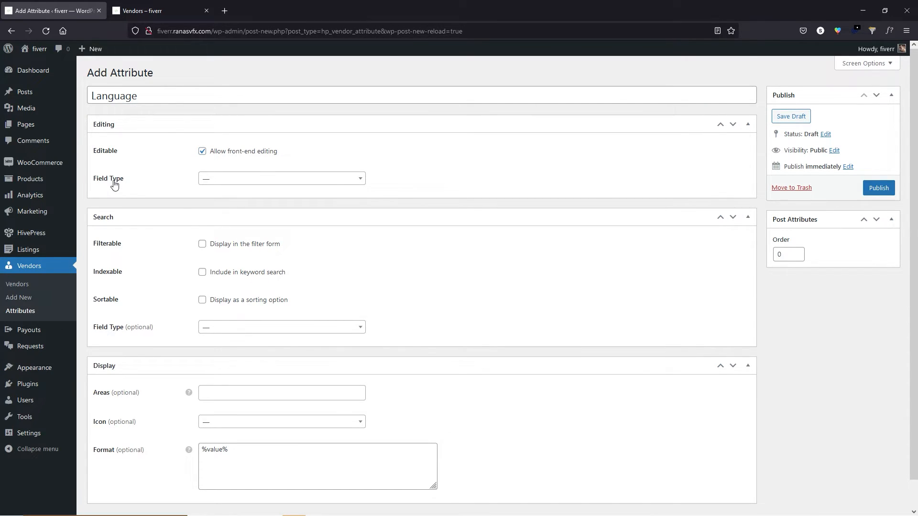
{"action": "left_click", "coordinate": [225, 182]}
{"action": "scroll", "coordinate": [232, 230], "scroll_direction": "down", "scroll_amount": 2}
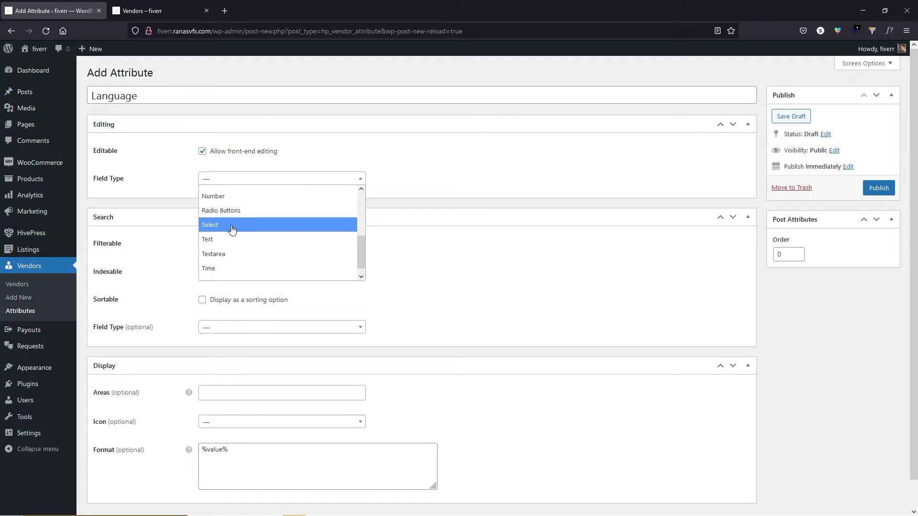
{"action": "left_click", "coordinate": [232, 229]}
{"action": "left_click", "coordinate": [879, 188]}
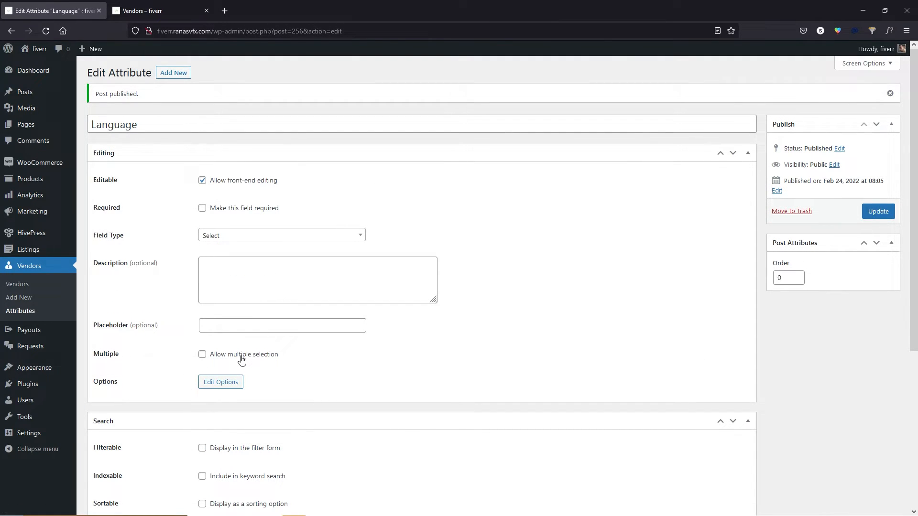
{"action": "left_click", "coordinate": [242, 357]}
{"action": "left_click", "coordinate": [878, 212]}
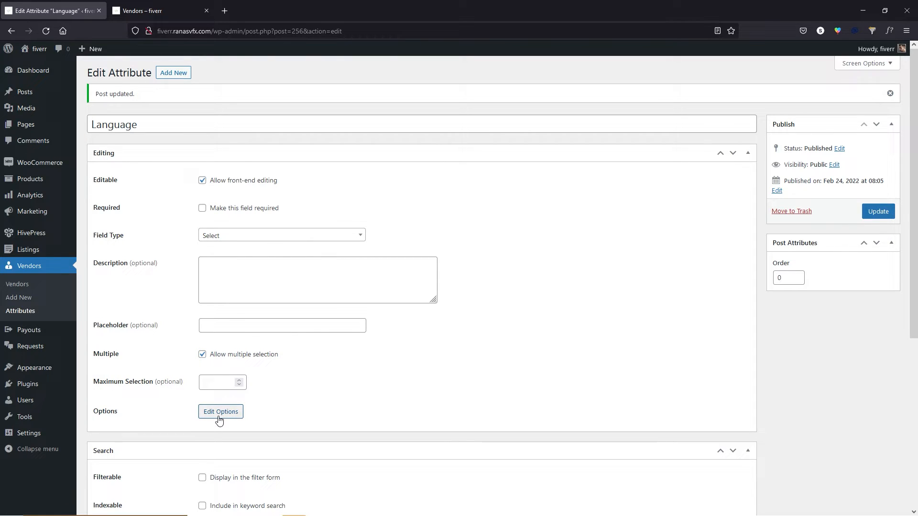
{"action": "left_click", "coordinate": [220, 415]}
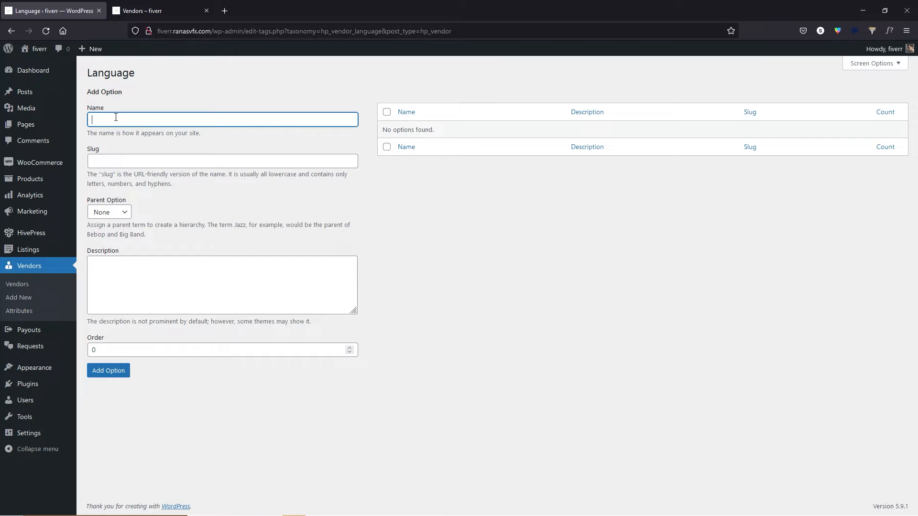
Add English, Hindi, Punjabi and French as options of the Language attribute.
{"action": "type", "text": "English"}
{"action": "left_click", "coordinate": [98, 371]}
{"action": "left_click", "coordinate": [115, 147]}
{"action": "left_click", "coordinate": [115, 148]}
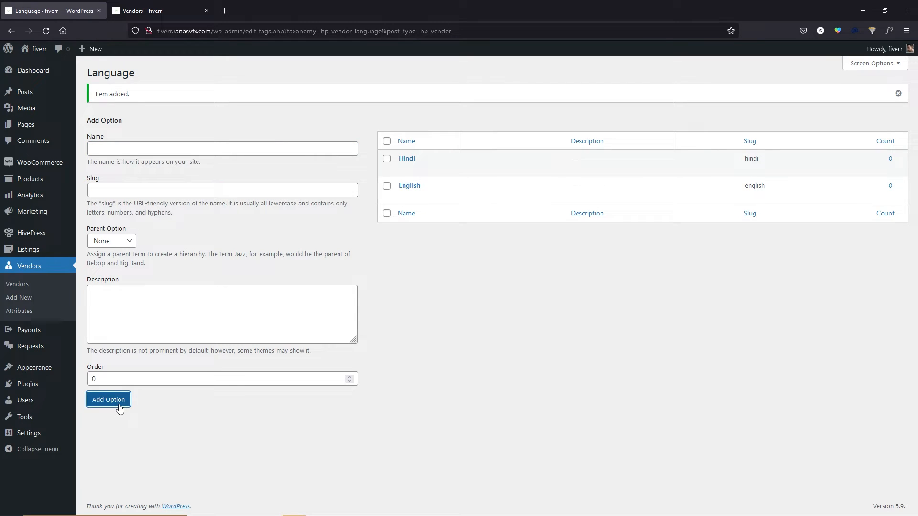
{"action": "left_click", "coordinate": [108, 149]}
{"action": "left_click", "coordinate": [109, 149]}
{"action": "type", "text": "Punjabi"}
{"action": "left_click", "coordinate": [117, 403]}
{"action": "left_click", "coordinate": [113, 148]}
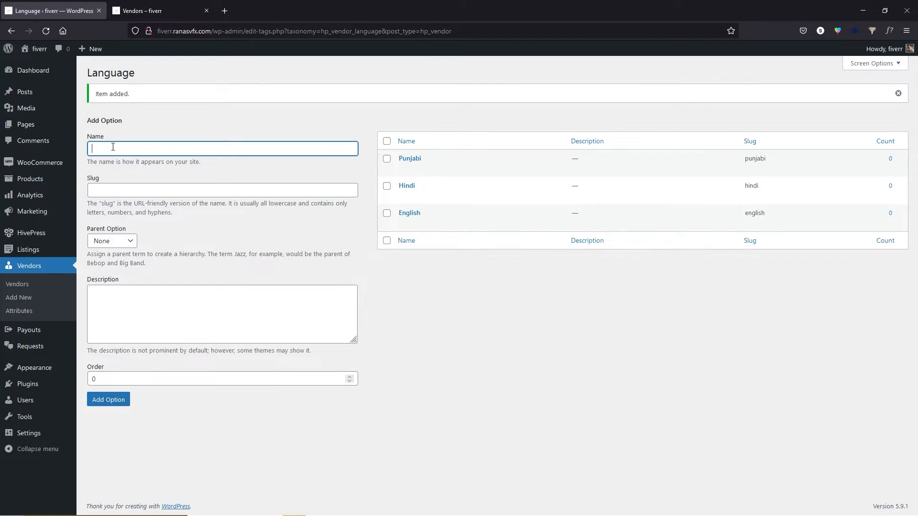
{"action": "type", "text": "French"}
{"action": "left_click", "coordinate": [119, 400]}
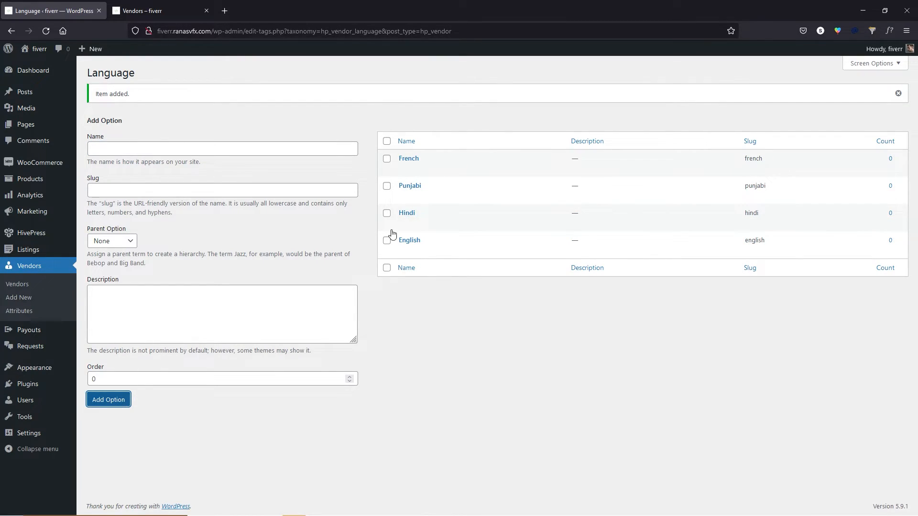
{"action": "left_click", "coordinate": [32, 312]}
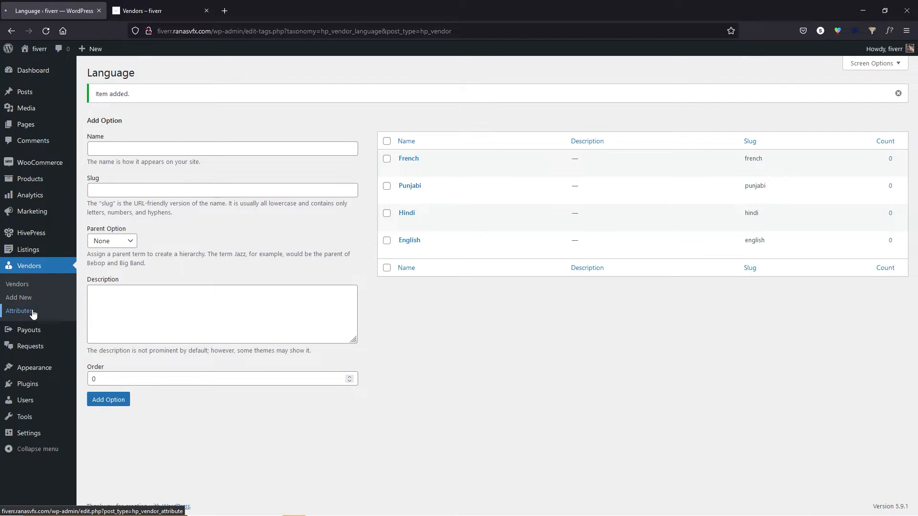
Show Language in the vendor filter form as Checkboxes with the language icon.
{"action": "left_click", "coordinate": [117, 157]}
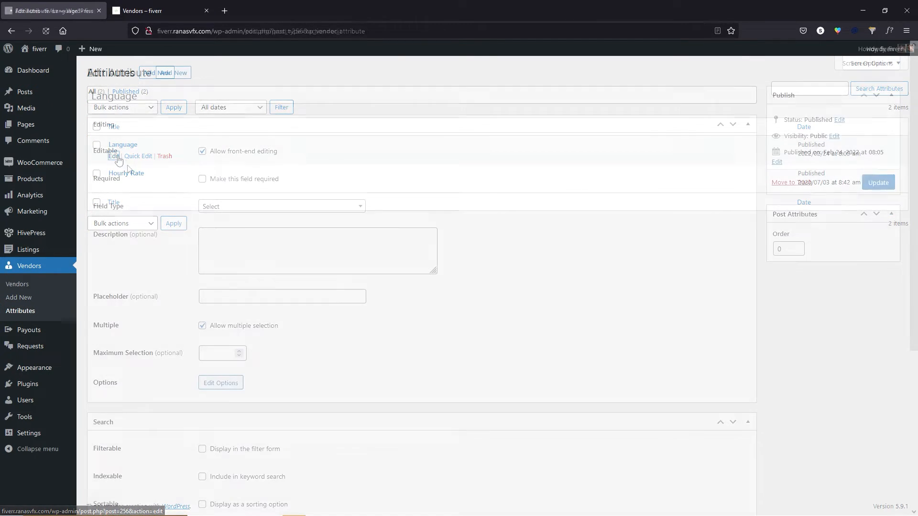
{"action": "scroll", "coordinate": [136, 194], "scroll_direction": "down", "scroll_amount": 4}
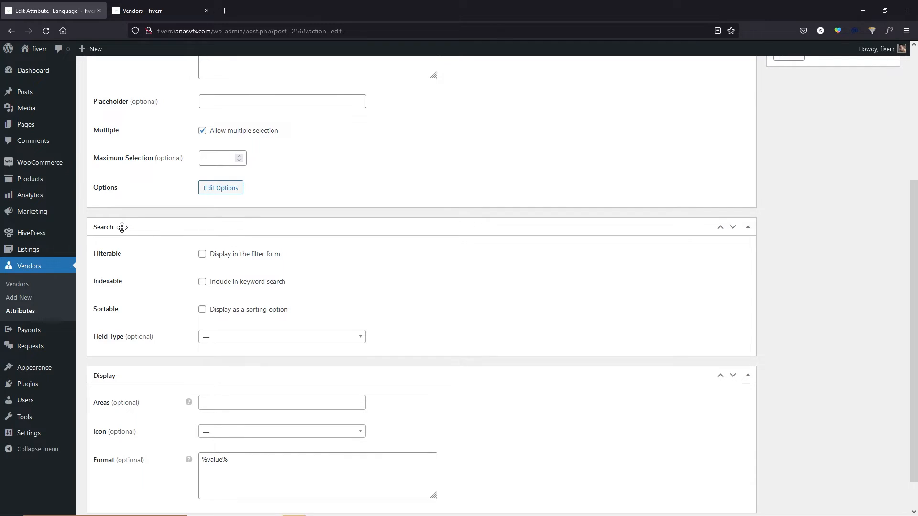
{"action": "left_click", "coordinate": [203, 256]}
{"action": "left_click", "coordinate": [244, 339]}
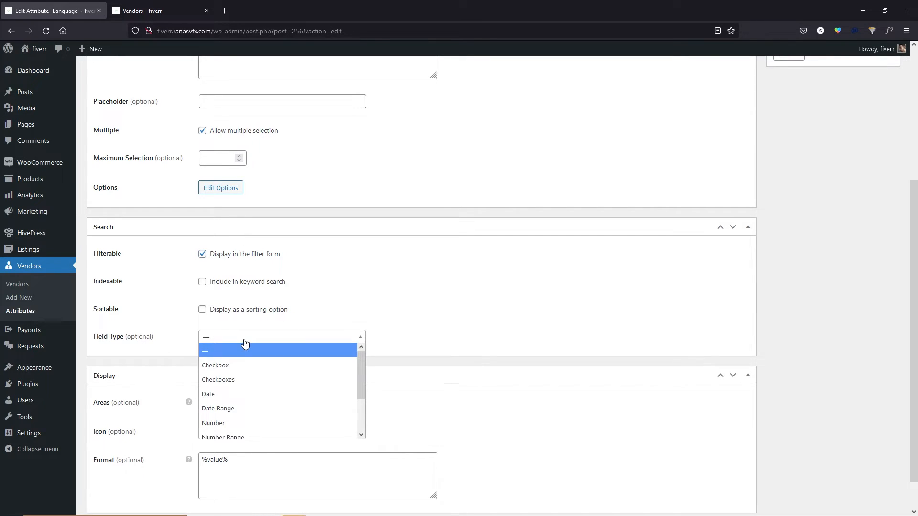
{"action": "left_click", "coordinate": [243, 380]}
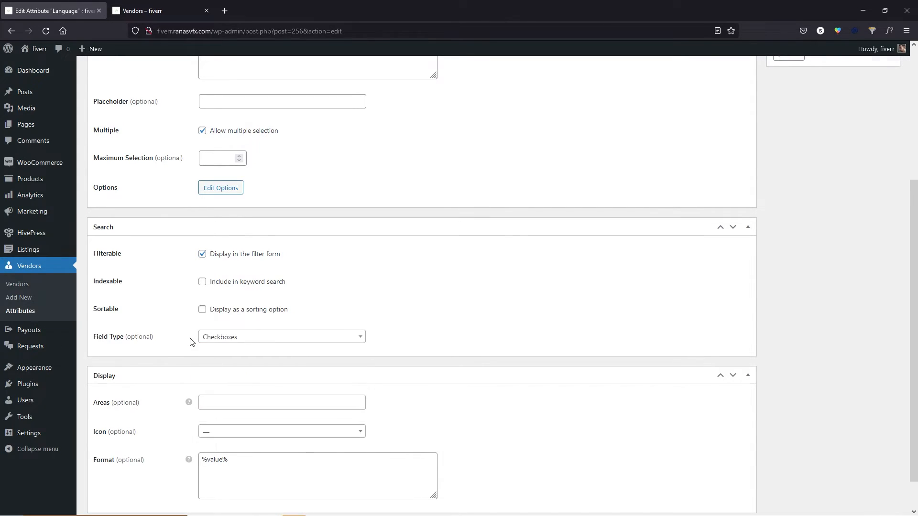
{"action": "scroll", "coordinate": [201, 363], "scroll_direction": "down", "scroll_amount": 1}
{"action": "left_click", "coordinate": [237, 393]}
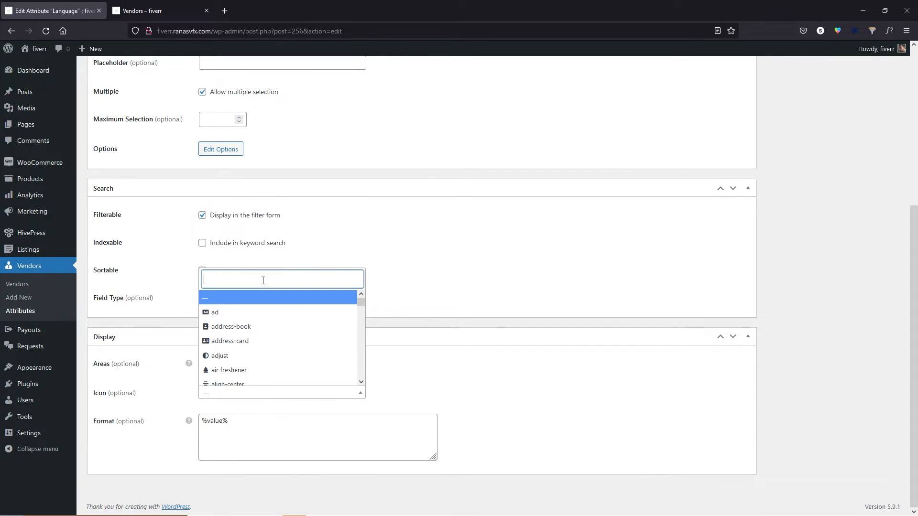
{"action": "type", "text": "lang"}
{"action": "left_click", "coordinate": [268, 362]}
{"action": "scroll", "coordinate": [835, 337], "scroll_direction": "up", "scroll_amount": 5}
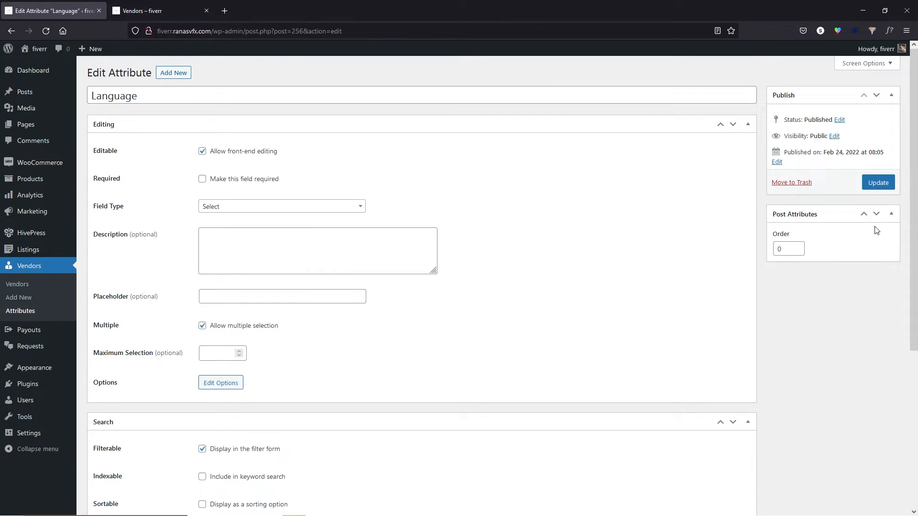
{"action": "left_click", "coordinate": [878, 182]}
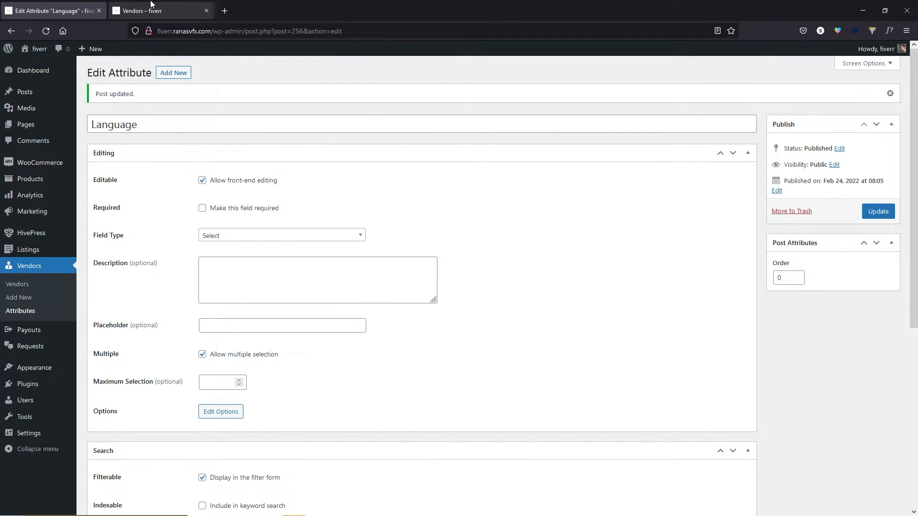
Reload the storefront vendors page to confirm the Language filter, then return to vendor attributes.
{"action": "left_click", "coordinate": [151, 4]}
{"action": "left_click", "coordinate": [45, 31]}
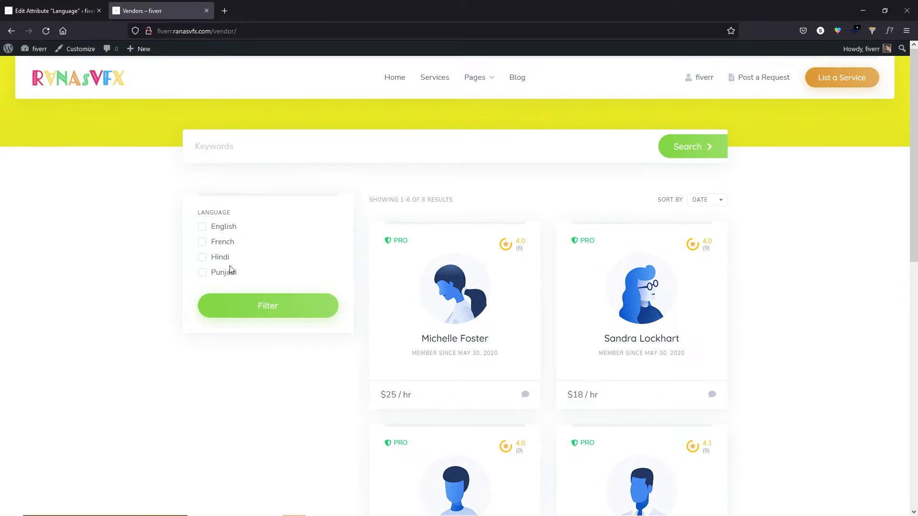
{"action": "left_click", "coordinate": [53, 10]}
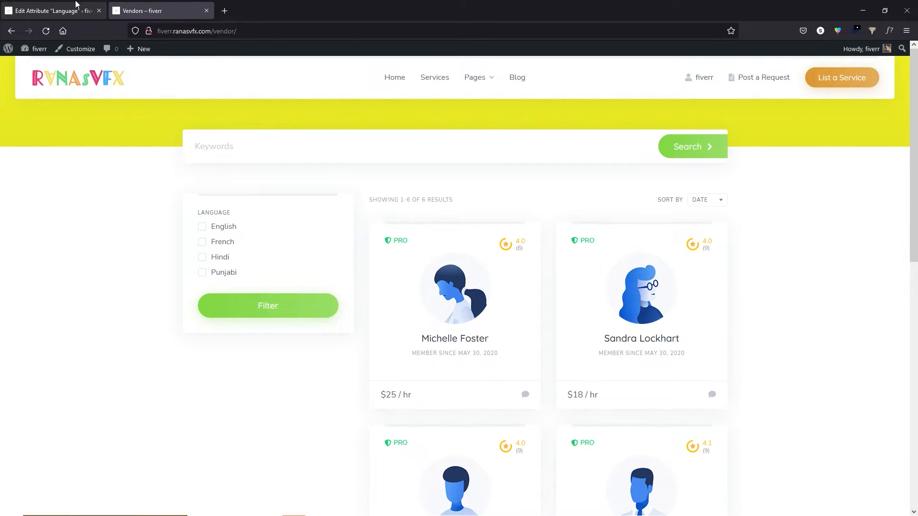
{"action": "left_click", "coordinate": [29, 313]}
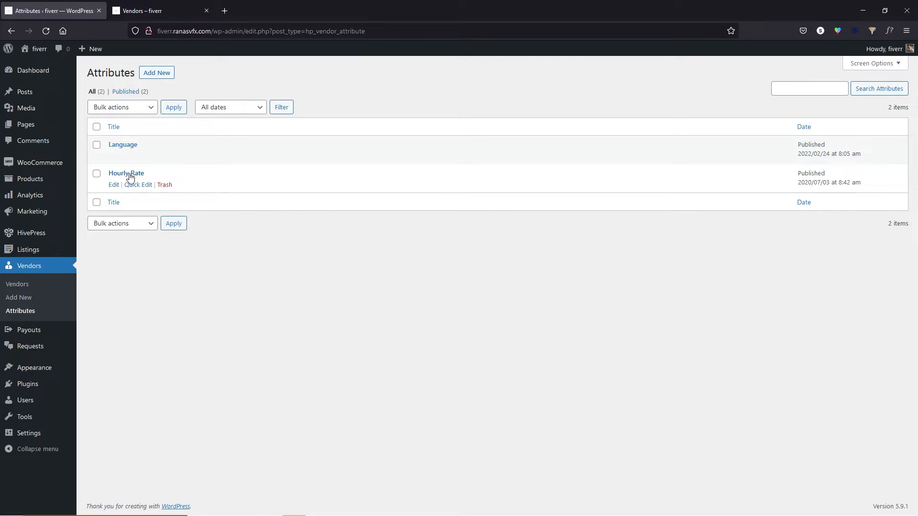
{"action": "left_click", "coordinate": [143, 7]}
Enable Display in the filter form for the Hourly Rate attribute and update it.
{"action": "left_click", "coordinate": [65, 12]}
{"action": "left_click", "coordinate": [114, 185]}
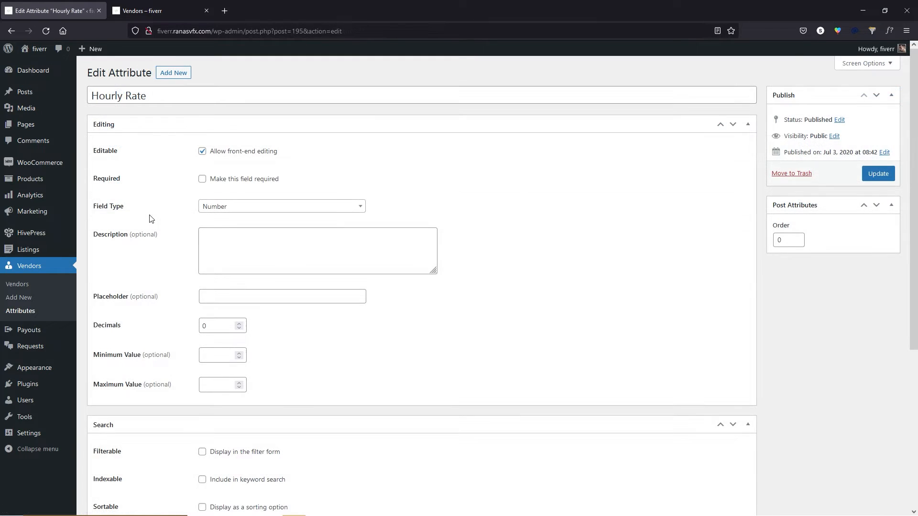
{"action": "scroll", "coordinate": [149, 219], "scroll_direction": "down", "scroll_amount": 3}
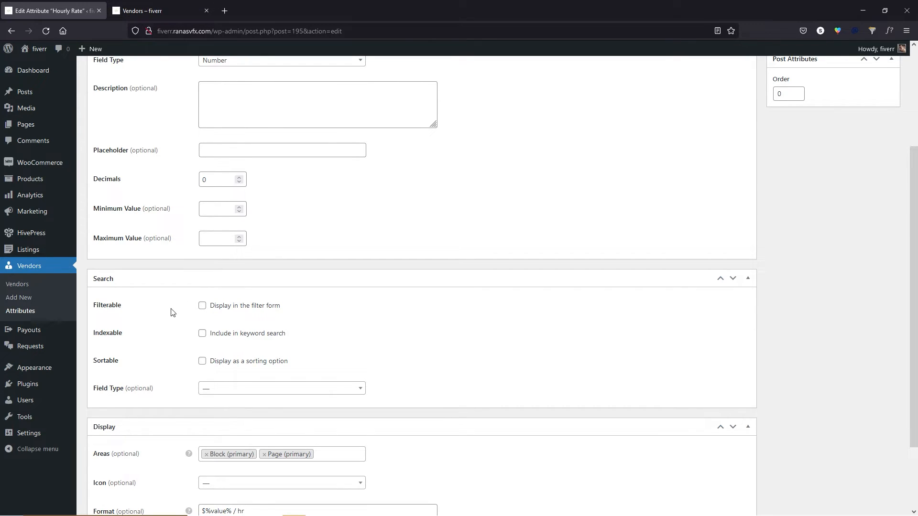
{"action": "left_click", "coordinate": [202, 306]}
{"action": "scroll", "coordinate": [413, 305], "scroll_direction": "up", "scroll_amount": 3}
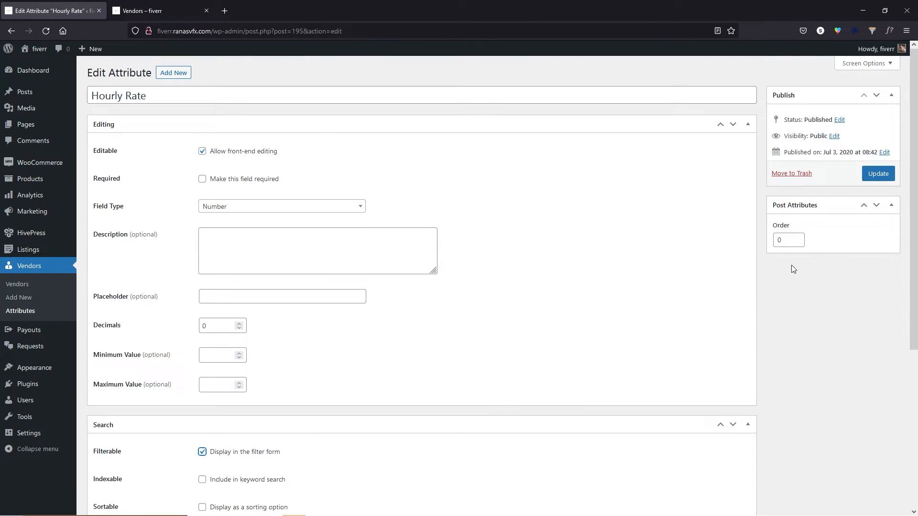
{"action": "left_click", "coordinate": [879, 174]}
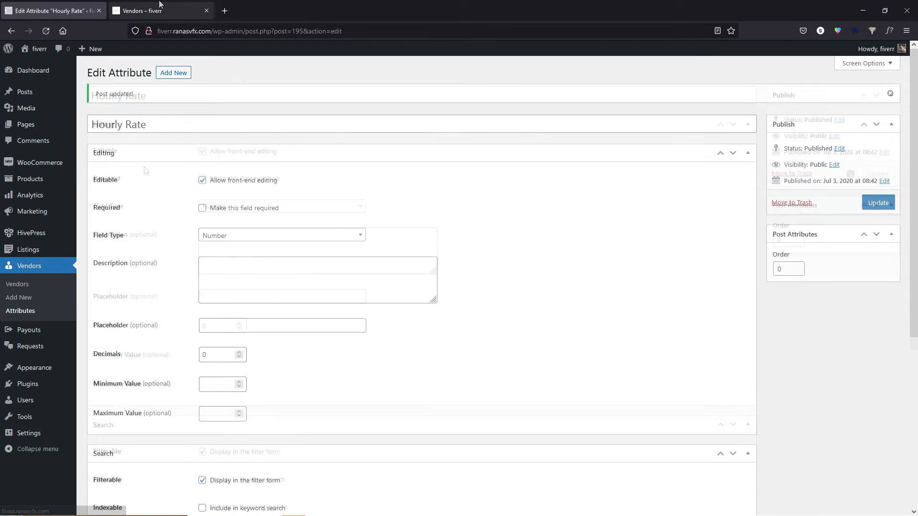
Reload the storefront vendors page to see the new Hourly Rate filter.
{"action": "left_click", "coordinate": [160, 6]}
{"action": "left_click", "coordinate": [46, 31]}
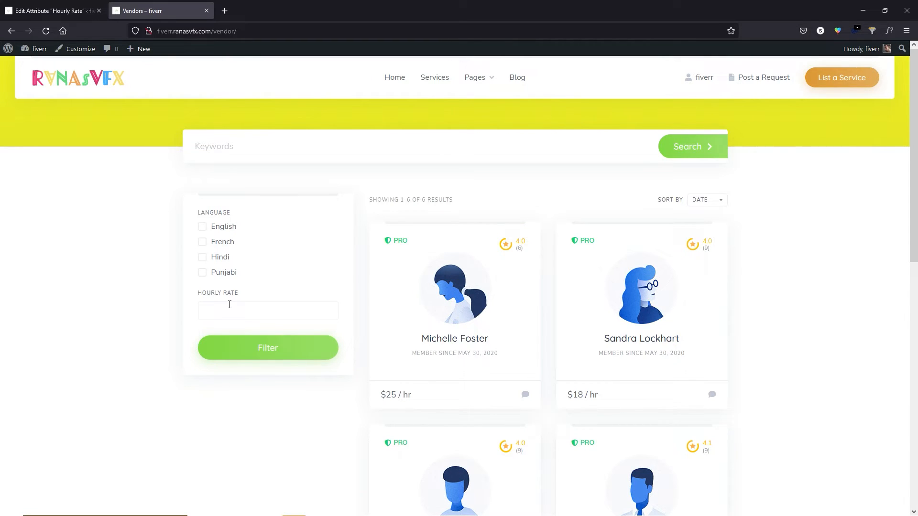
{"action": "left_click", "coordinate": [53, 11]}
Assign English and French languages to the first vendor and update it.
{"action": "left_click", "coordinate": [24, 289]}
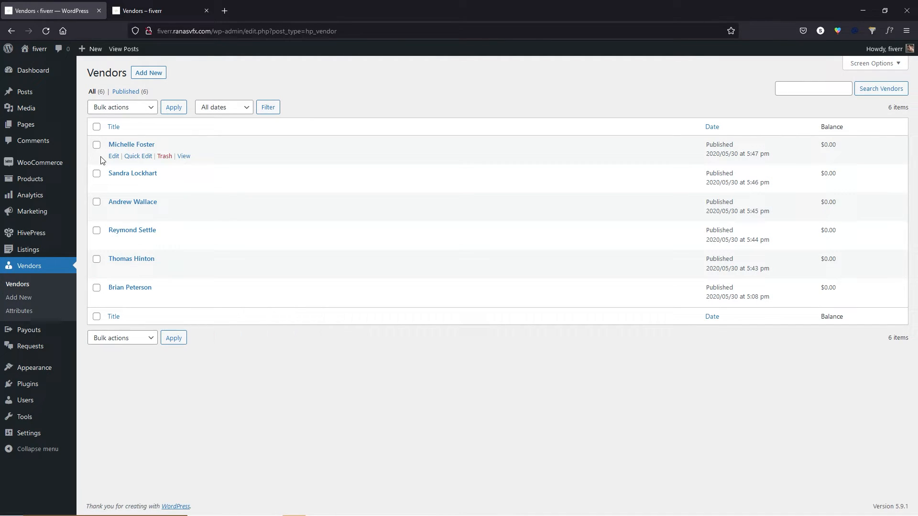
{"action": "left_click", "coordinate": [114, 156]}
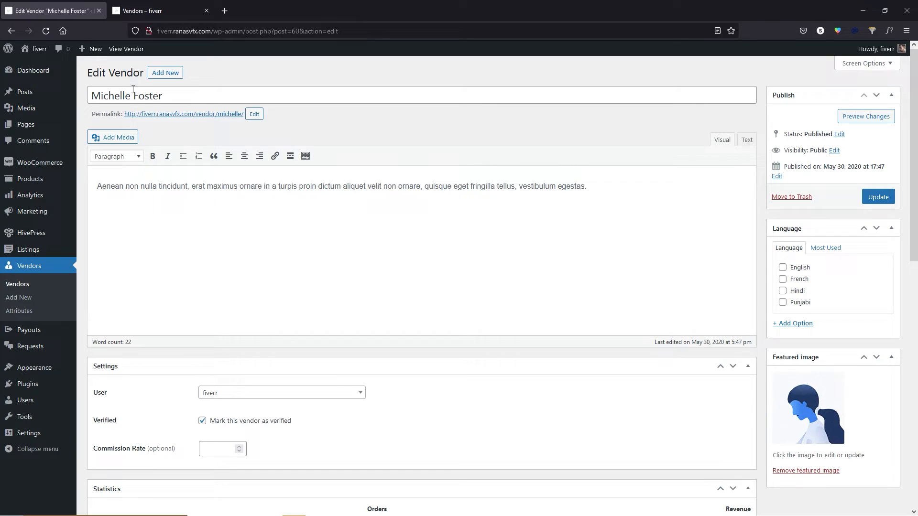
{"action": "left_click", "coordinate": [784, 269]}
{"action": "left_click", "coordinate": [783, 279]}
{"action": "left_click", "coordinate": [879, 196]}
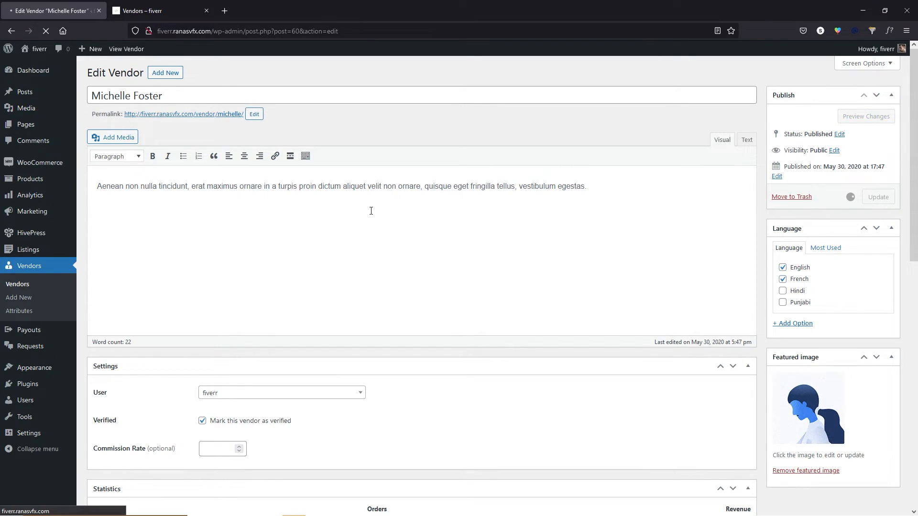
Filter storefront vendors by English to confirm the match, then return to the Vendors list.
{"action": "left_click", "coordinate": [152, 4]}
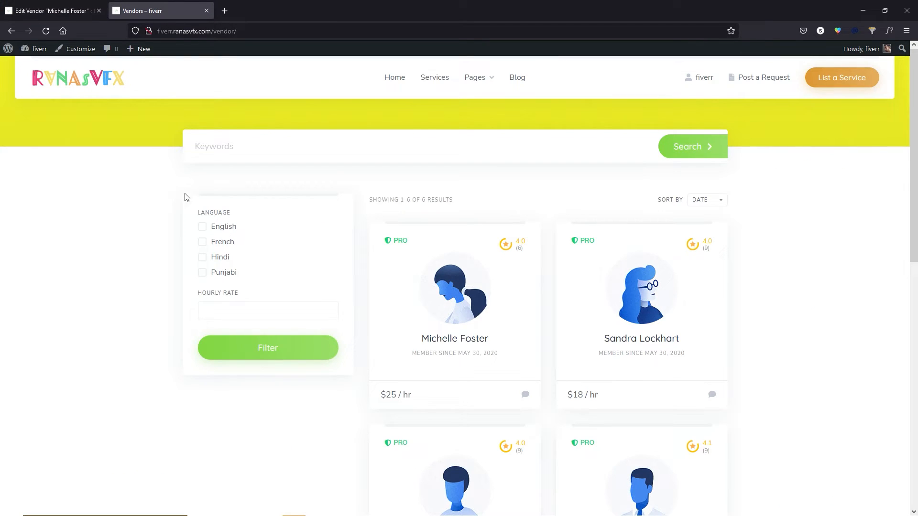
{"action": "left_click", "coordinate": [201, 230]}
{"action": "left_click", "coordinate": [281, 353]}
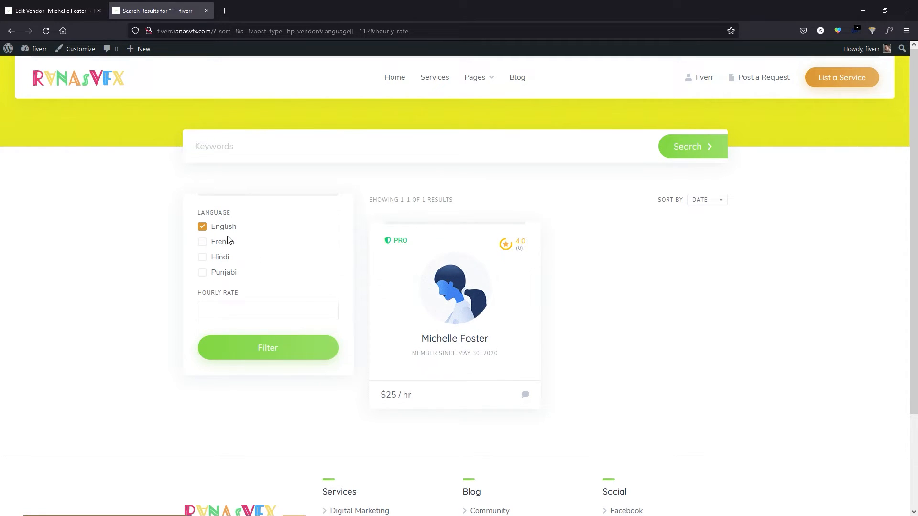
{"action": "left_click", "coordinate": [65, 6]}
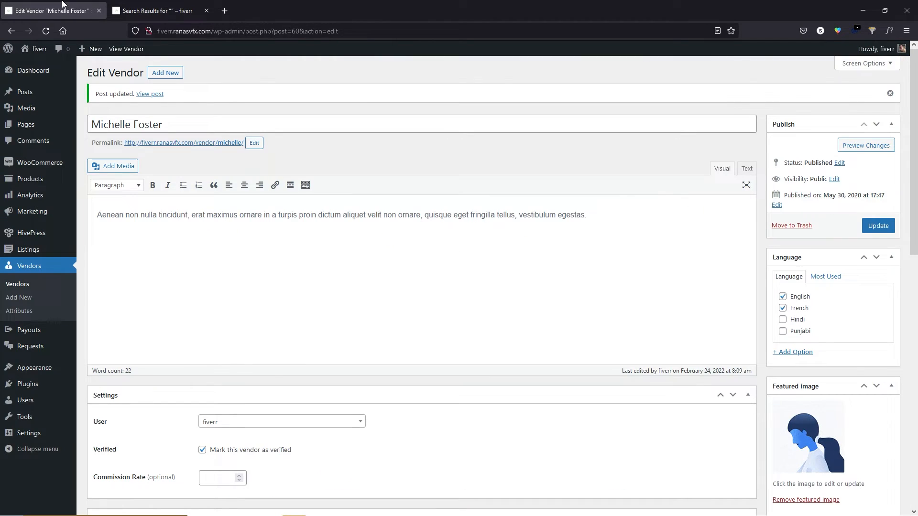
{"action": "left_click", "coordinate": [24, 287]}
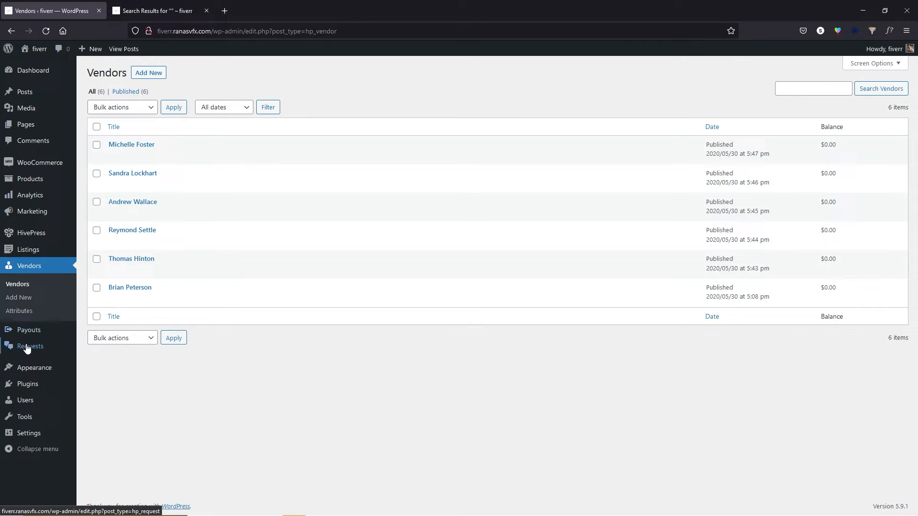
Add a PayPal payout method with minimum amount 50, then view the payout Requests list.
{"action": "mouse_move", "coordinate": [23, 349]}
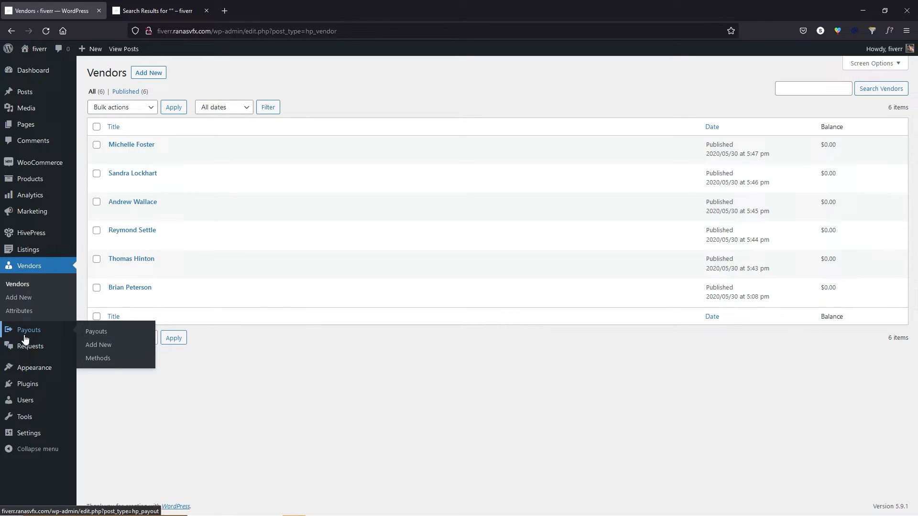
{"action": "left_click", "coordinate": [31, 336]}
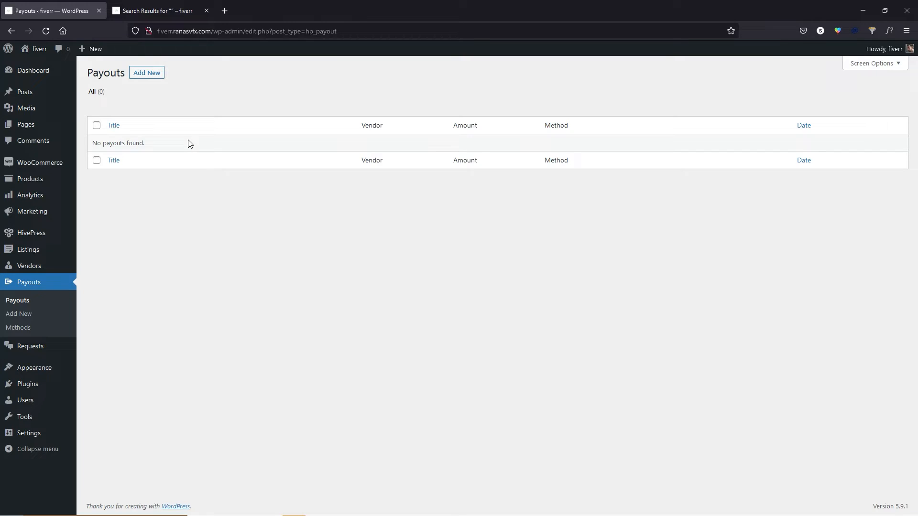
{"action": "left_click", "coordinate": [30, 330]}
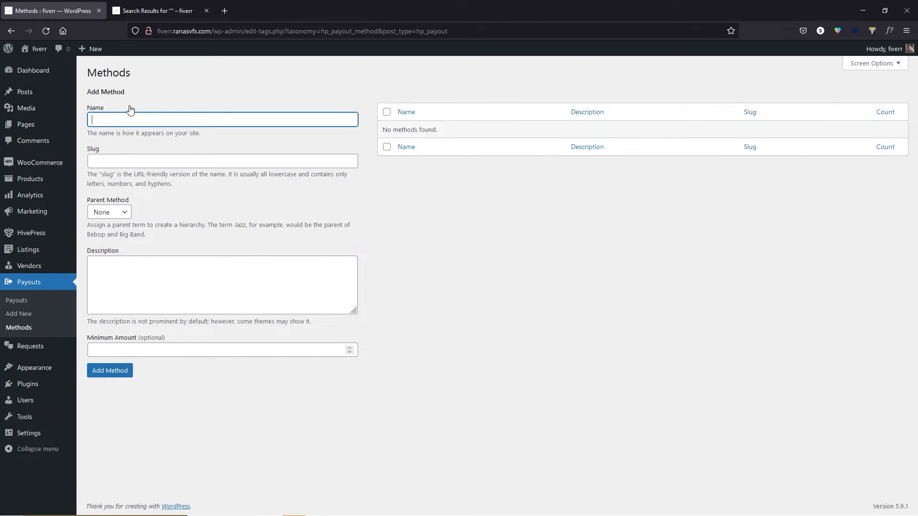
{"action": "type", "text": "PayPal"}
{"action": "left_click", "coordinate": [145, 276]}
{"action": "left_click", "coordinate": [176, 348]}
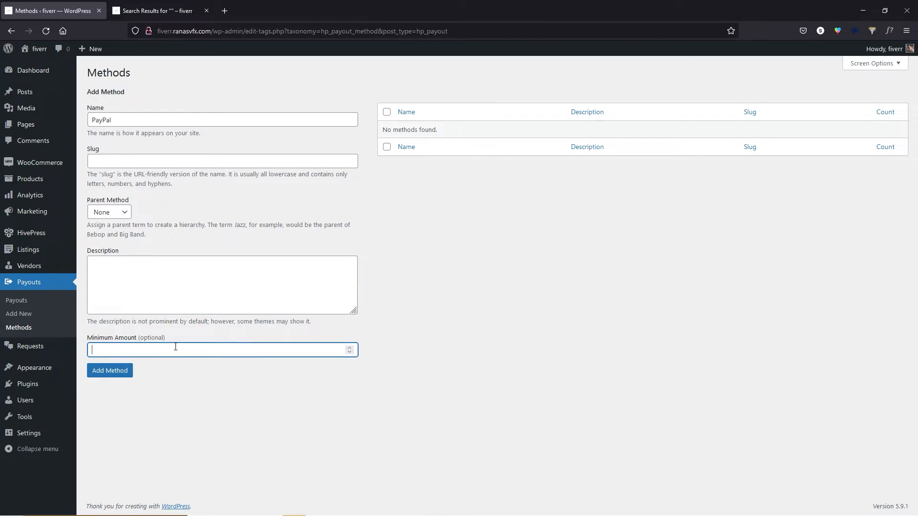
{"action": "type", "text": "50"}
{"action": "left_click", "coordinate": [111, 374]}
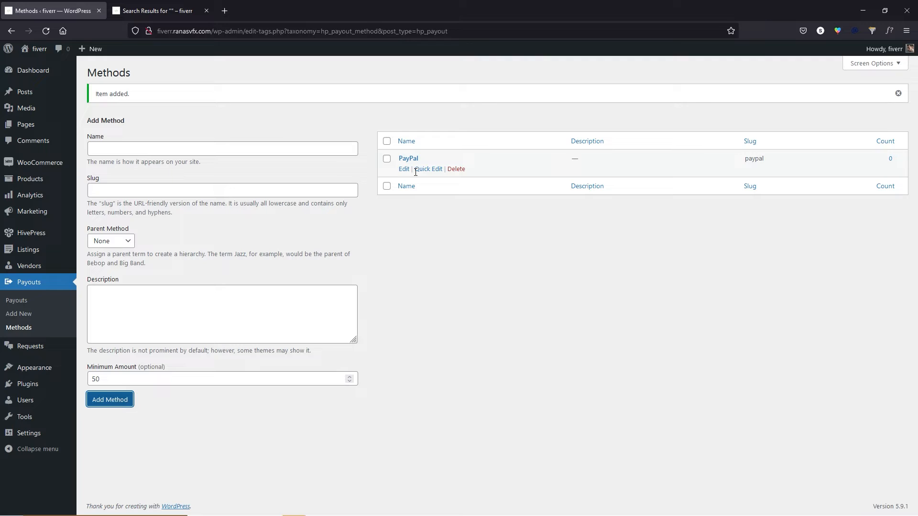
{"action": "left_click", "coordinate": [25, 304]}
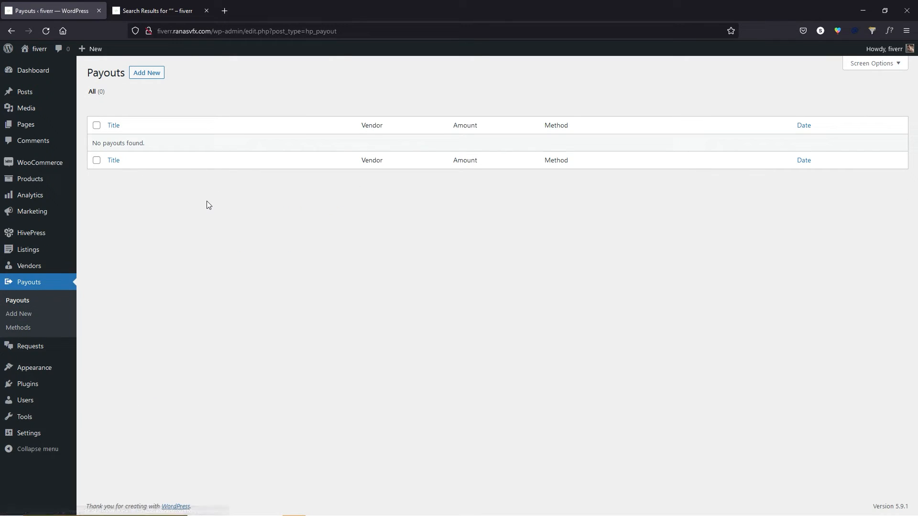
{"action": "left_click", "coordinate": [31, 354]}
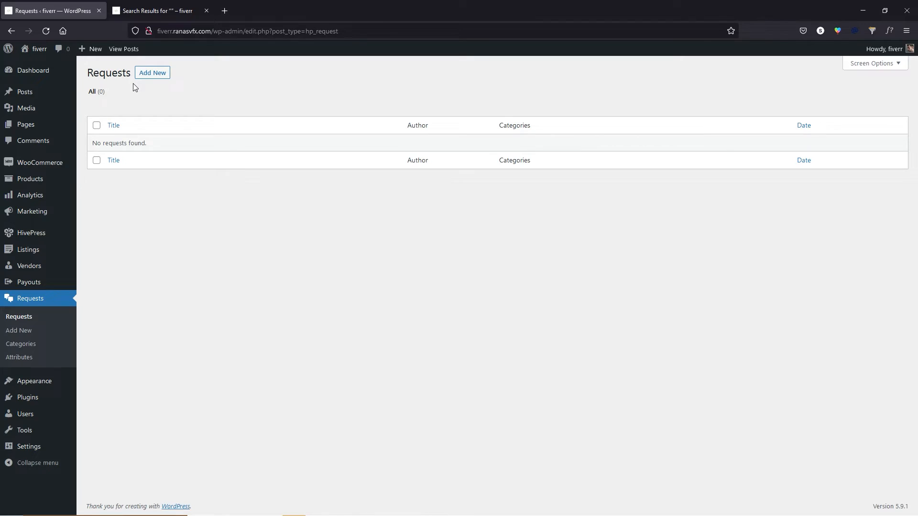
Open the storefront's Post a Request form, copy its address, and start a new private window.
{"action": "left_click", "coordinate": [145, 8]}
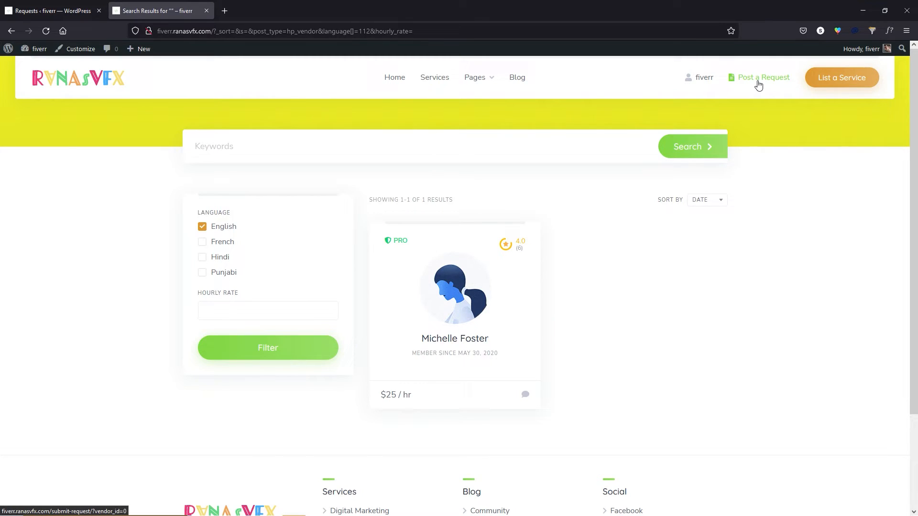
{"action": "left_click", "coordinate": [759, 85]}
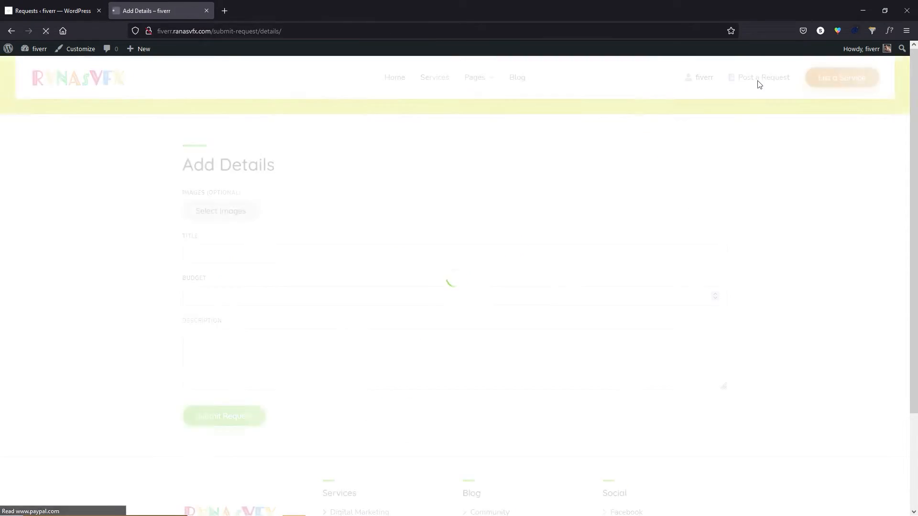
{"action": "left_click", "coordinate": [222, 31]}
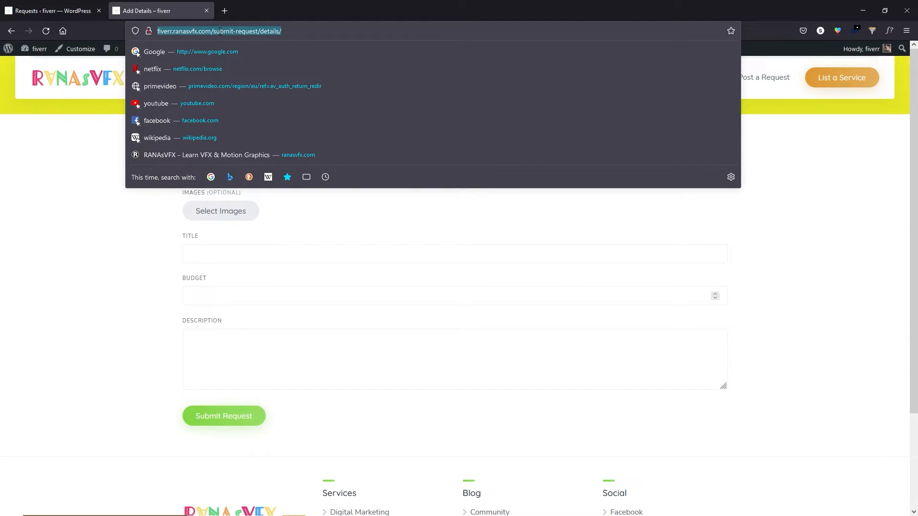
{"action": "key", "text": "Escape"}
{"action": "left_click", "coordinate": [904, 32]}
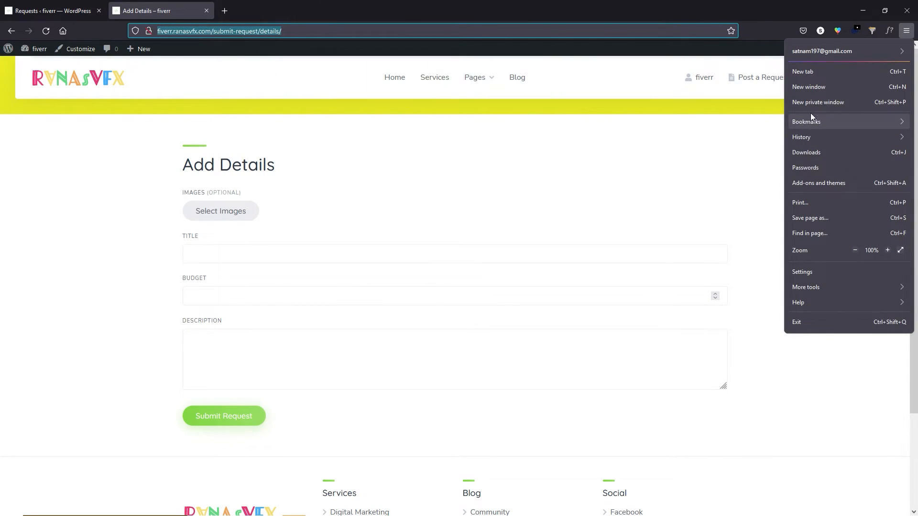
{"action": "left_click", "coordinate": [815, 102]}
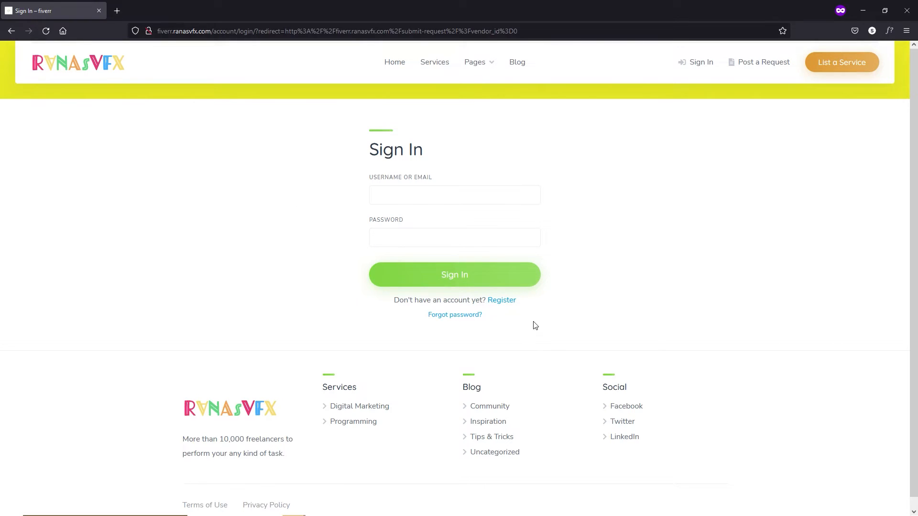
Register a new buyer account with an e-mail address and password.
{"action": "left_click", "coordinate": [503, 301]}
{"action": "left_click", "coordinate": [422, 240]}
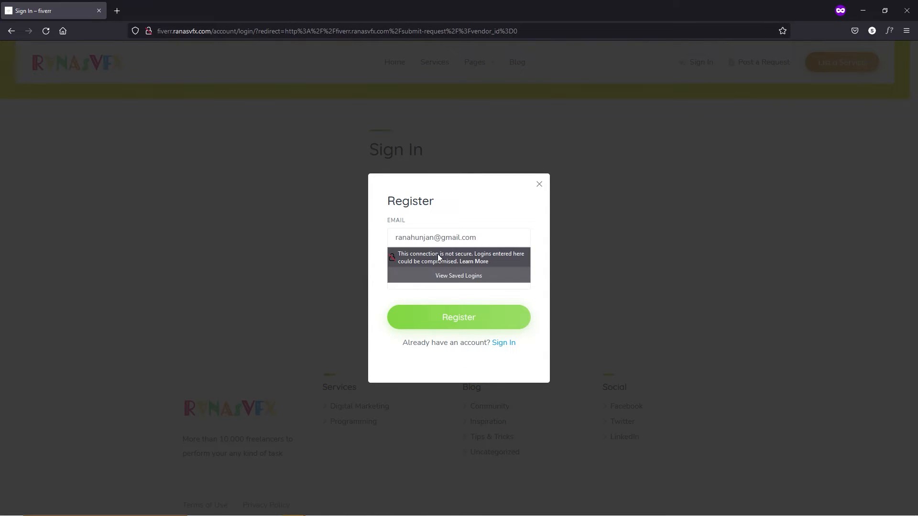
{"action": "left_click", "coordinate": [391, 295]}
{"action": "left_click", "coordinate": [423, 283]}
{"action": "type", "text": "••••••••••"}
{"action": "key", "text": "Return"}
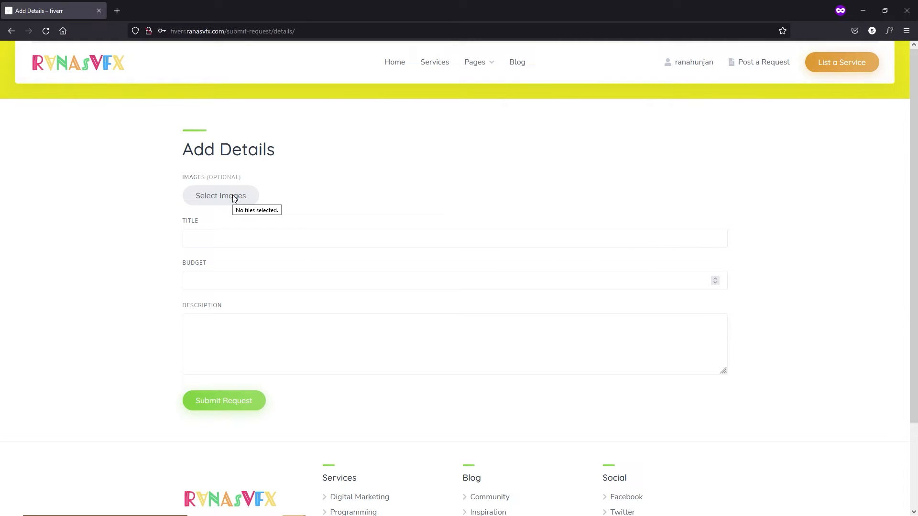
Enter the request title 'I am looking for web developer who creates html website' and budget 300.
{"action": "left_click", "coordinate": [212, 238]}
{"action": "type", "text": "I am looking for web developer who creates html website"}
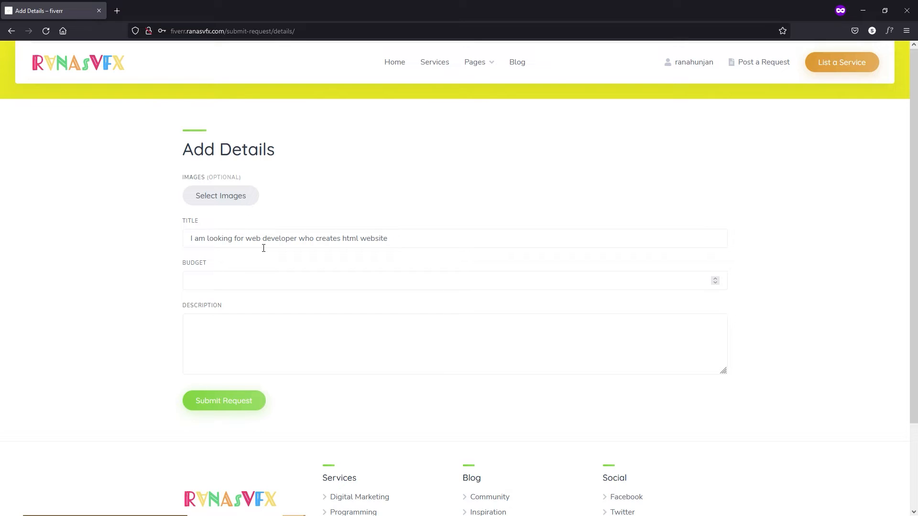
{"action": "left_click", "coordinate": [230, 274]}
{"action": "type", "text": "300"}
Paste the title as the description, correct 'html' to 'HTML', and submit the request.
{"action": "left_click", "coordinate": [248, 331]}
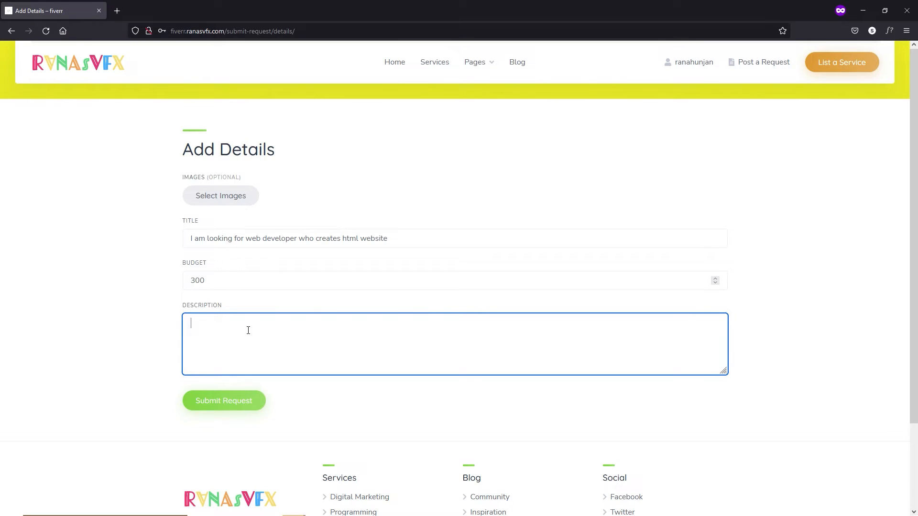
{"action": "type", "text": "I am looking for web developer who creates html website"}
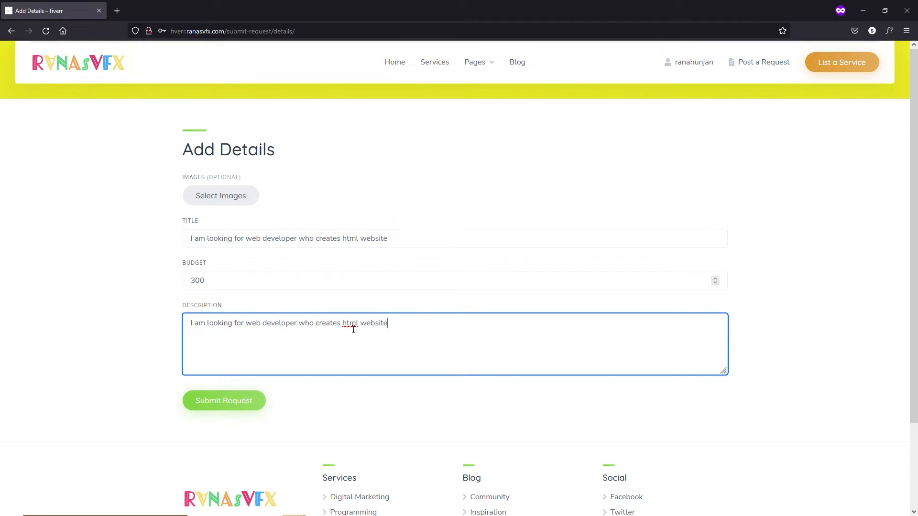
{"action": "right_click", "coordinate": [356, 326]}
{"action": "left_click", "coordinate": [383, 130]}
{"action": "left_click", "coordinate": [232, 409]}
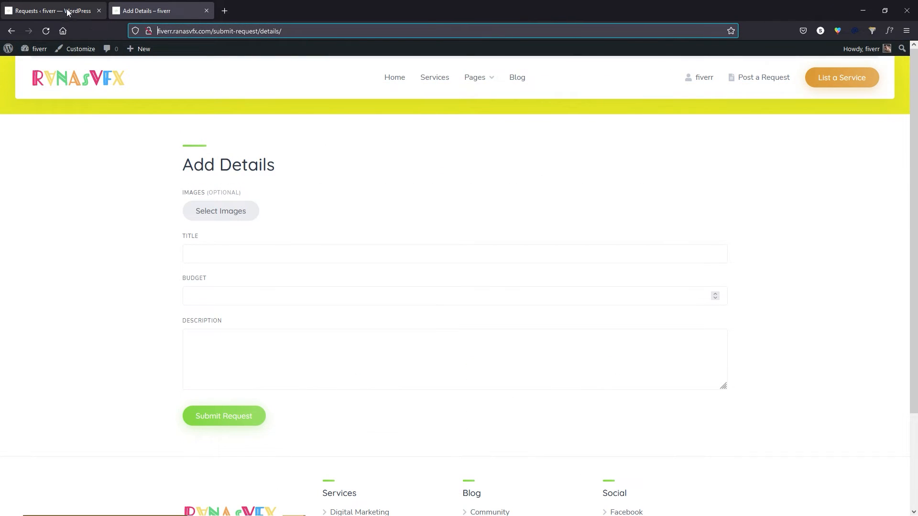
Publish the pending HTML website request from the admin list, then load the storefront Requests page.
{"action": "left_click", "coordinate": [52, 4]}
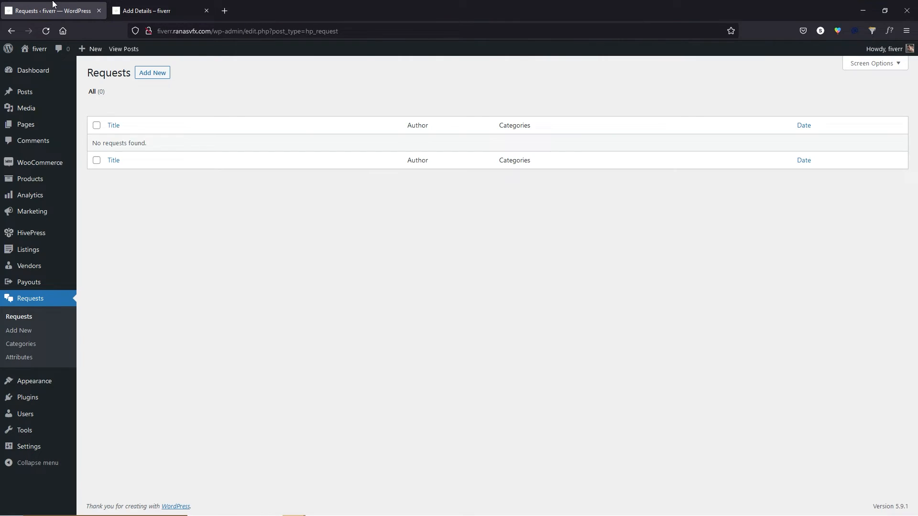
{"action": "left_click", "coordinate": [46, 31]}
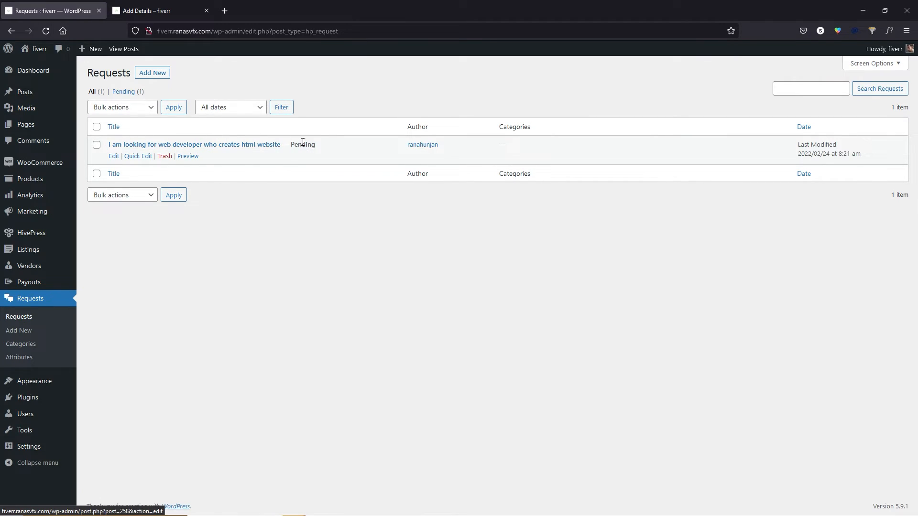
{"action": "left_click", "coordinate": [115, 157]}
{"action": "left_click", "coordinate": [877, 189]}
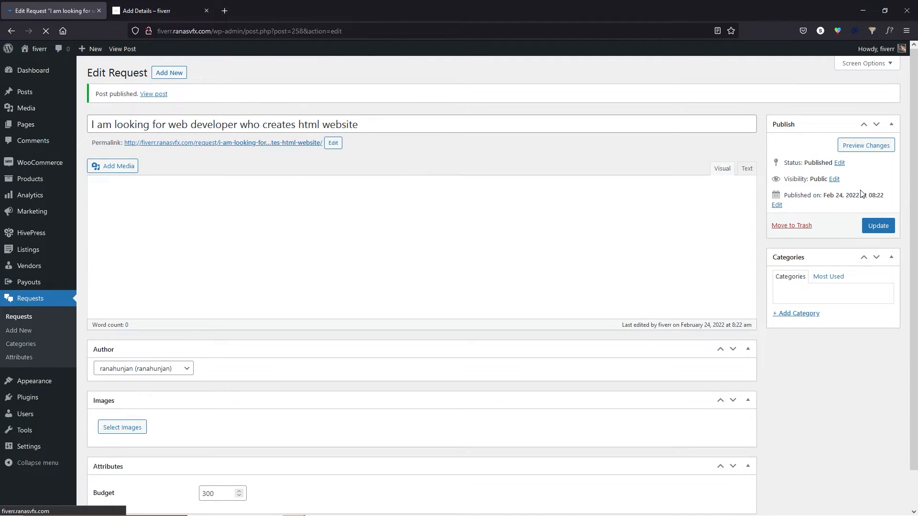
{"action": "left_click", "coordinate": [30, 319]}
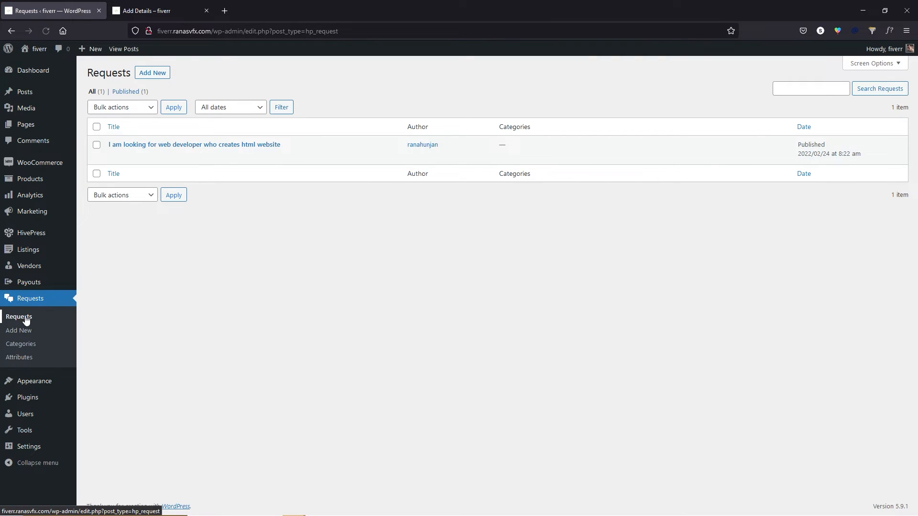
{"action": "left_click", "coordinate": [139, 10]}
{"action": "key", "text": "Return"}
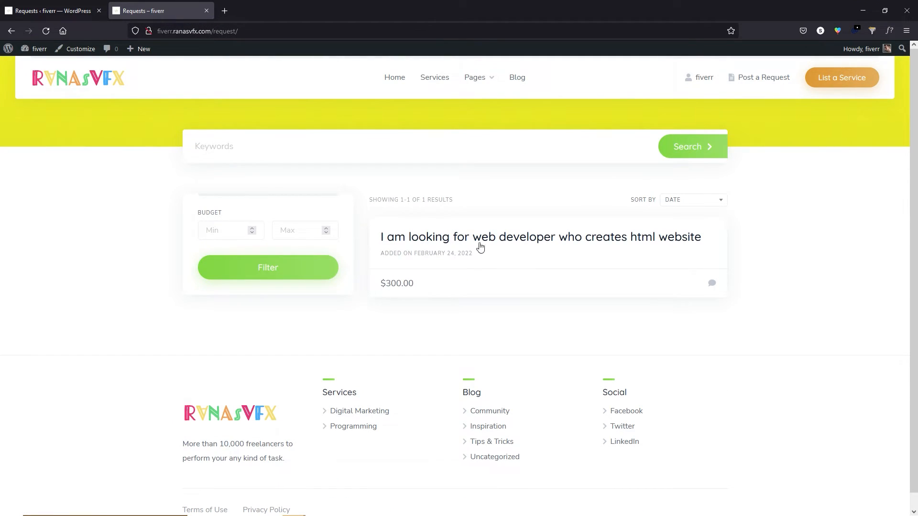
View the HTML website request's storefront page at $300.00, then go back to the admin Requests list.
{"action": "left_click", "coordinate": [512, 247]}
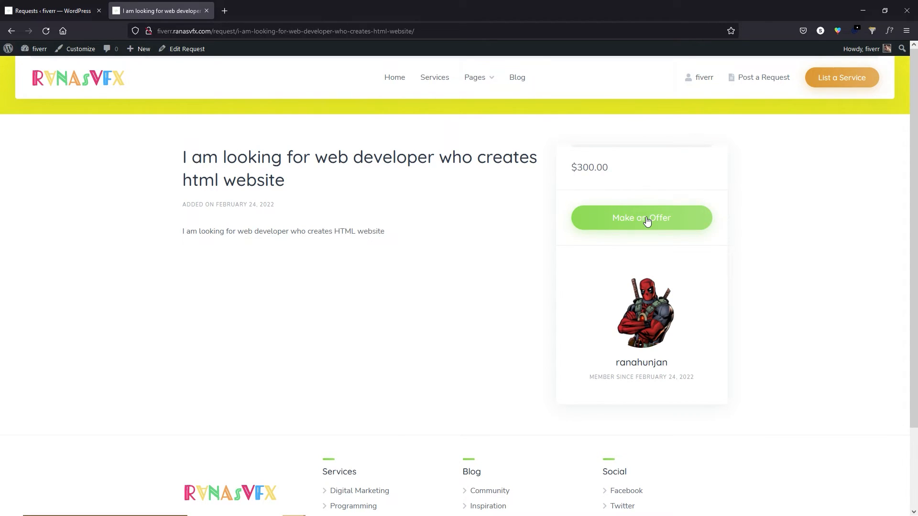
{"action": "left_click", "coordinate": [12, 30]}
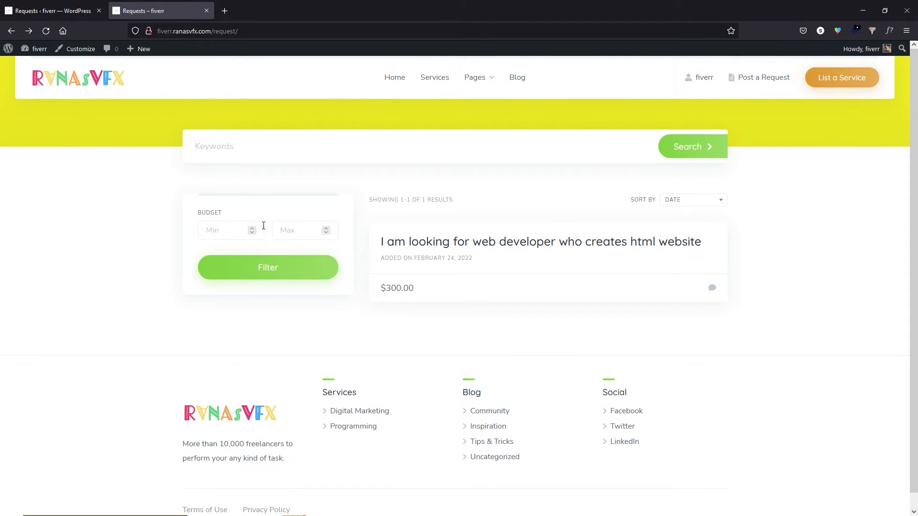
{"action": "left_click", "coordinate": [66, 4]}
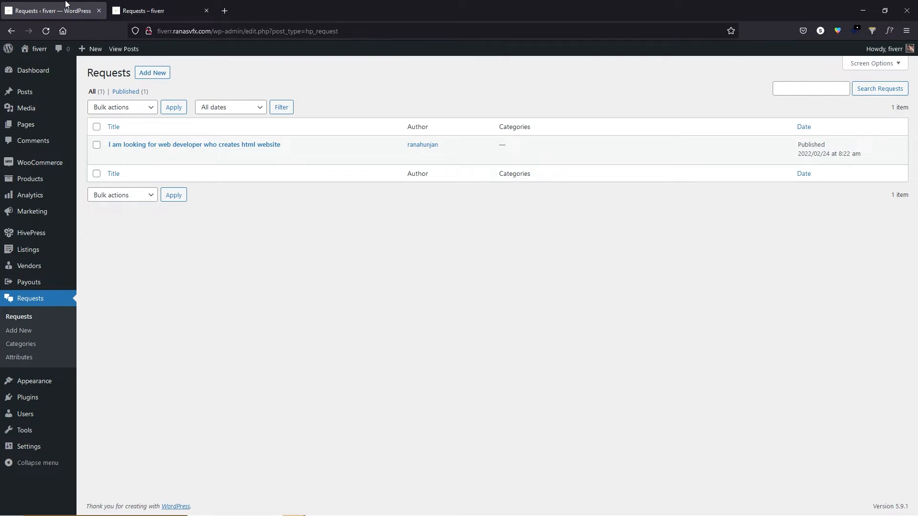
Go to Requests > Categories in the admin sidebar.
{"action": "left_click", "coordinate": [21, 345]}
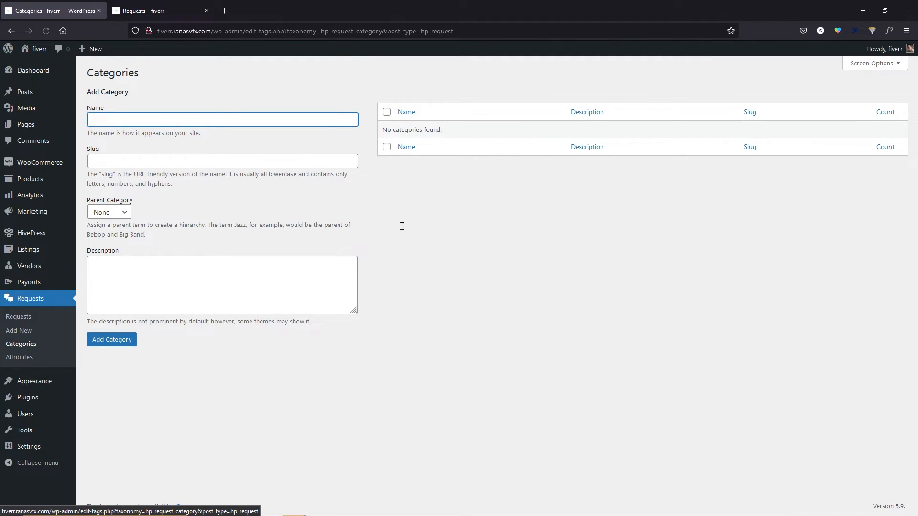
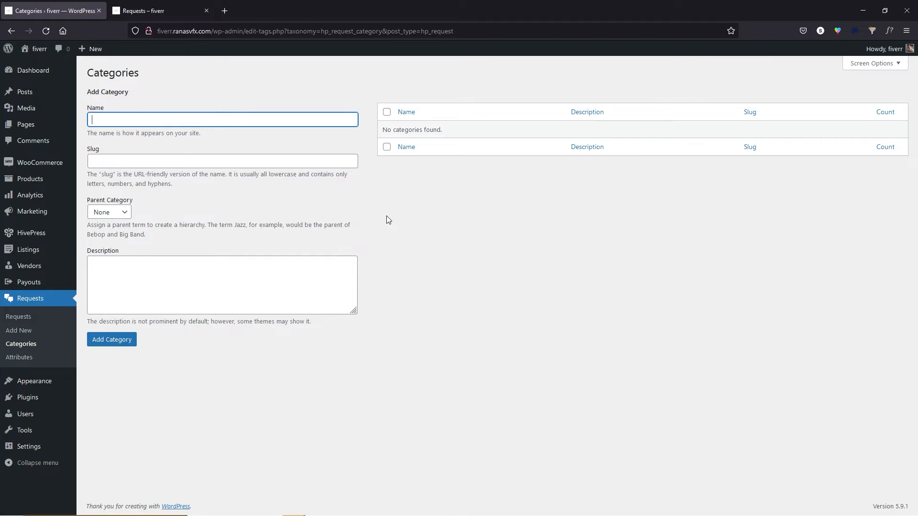
Open the Requests Attributes list and start adding a new attribute.
{"action": "left_click", "coordinate": [35, 362]}
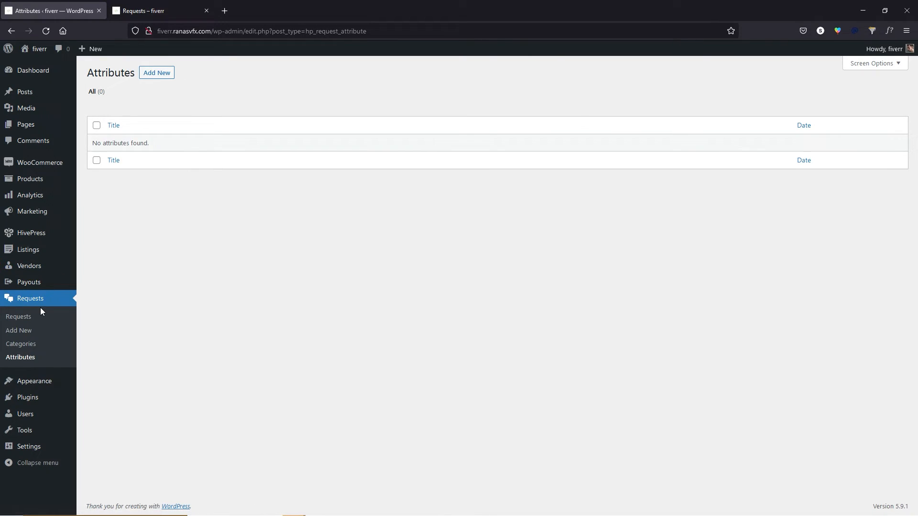
{"action": "left_click", "coordinate": [161, 75]}
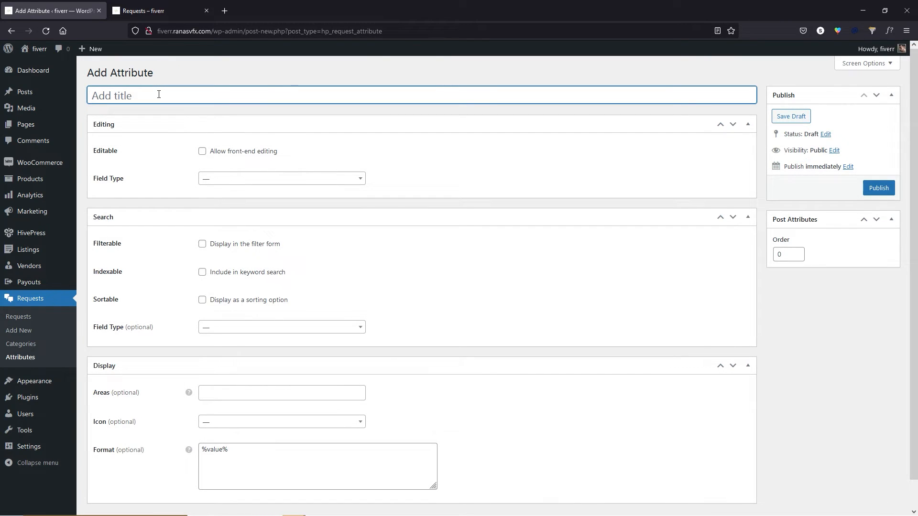
Publish a front-end editable 'Price Range' attribute that uses Radio Buttons.
{"action": "type", "text": "Price Range"}
{"action": "left_click", "coordinate": [202, 152]}
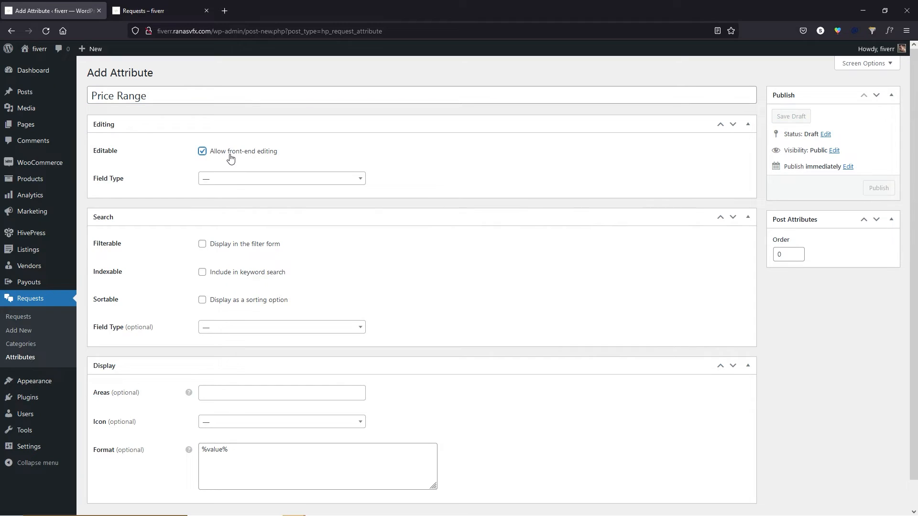
{"action": "left_click", "coordinate": [225, 180]}
{"action": "scroll", "coordinate": [267, 229], "scroll_direction": "down", "scroll_amount": 3}
{"action": "scroll", "coordinate": [230, 239], "scroll_direction": "up", "scroll_amount": 2}
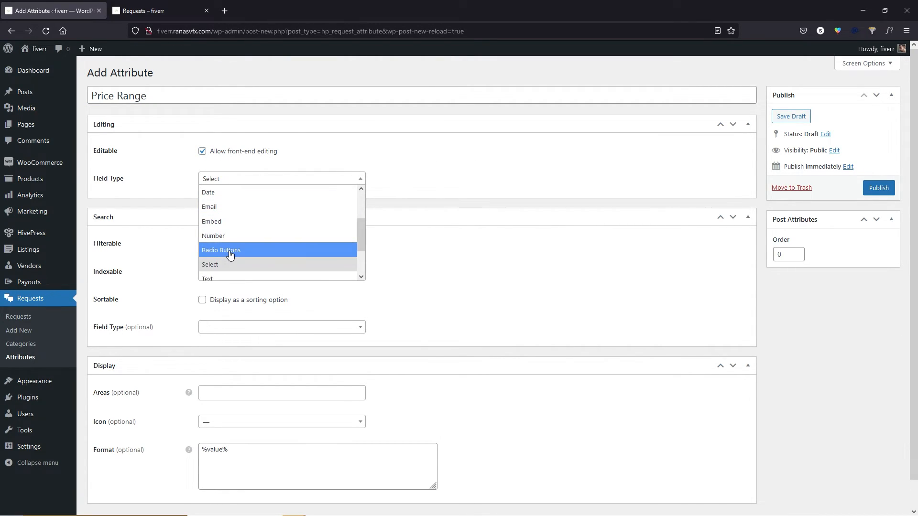
{"action": "left_click", "coordinate": [229, 253]}
{"action": "left_click", "coordinate": [879, 188]}
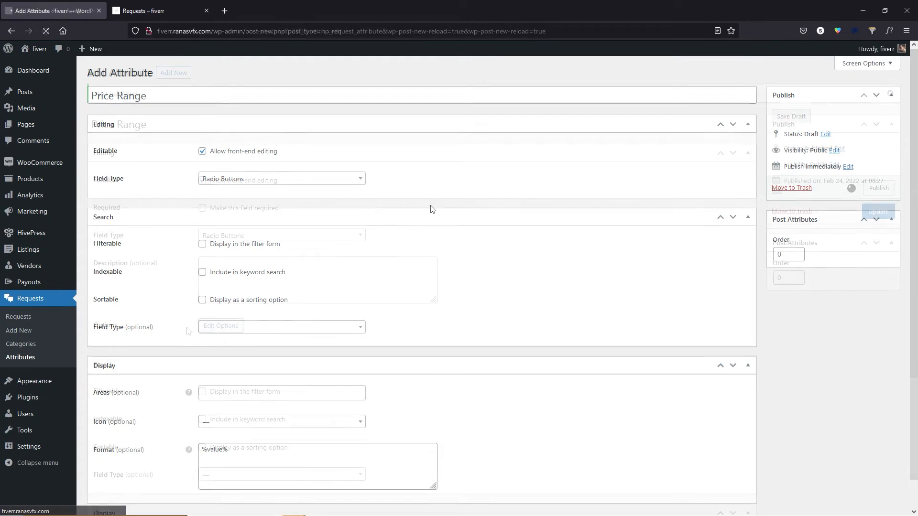
Add the $1-$5 and $5-$10 options to Price Range, then return to Attributes.
{"action": "left_click", "coordinate": [225, 330]}
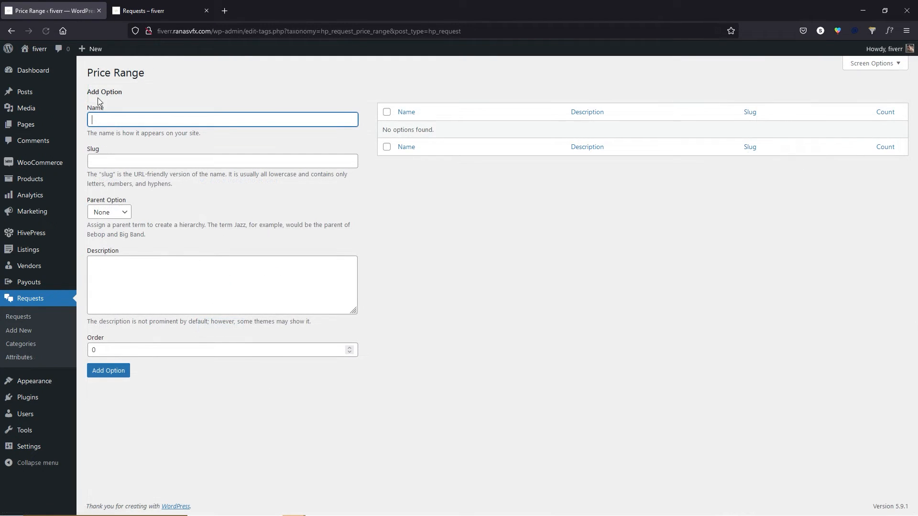
{"action": "type", "text": "$1-$5"}
{"action": "left_click", "coordinate": [123, 373]}
{"action": "type", "text": "$5-$"}
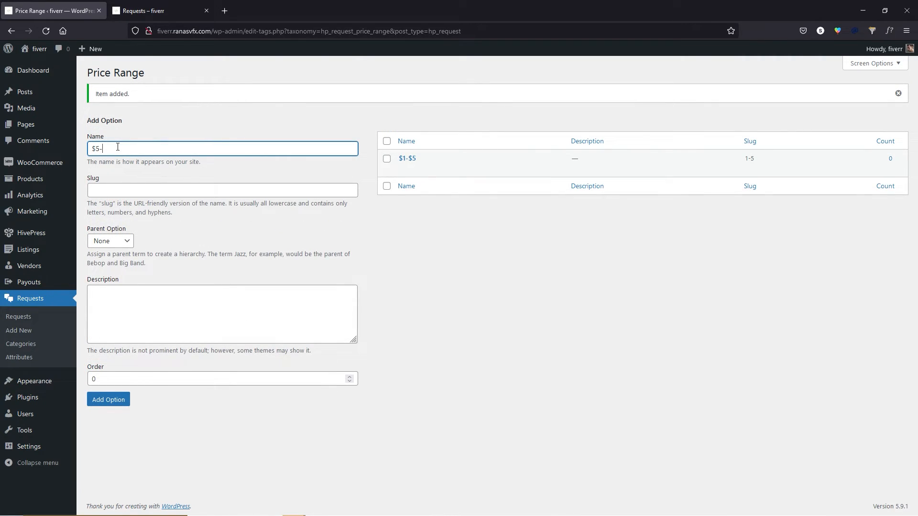
{"action": "type", "text": "1"}
{"action": "key", "text": "BackSpace"}
{"action": "type", "text": "$10"}
{"action": "left_click", "coordinate": [113, 402]}
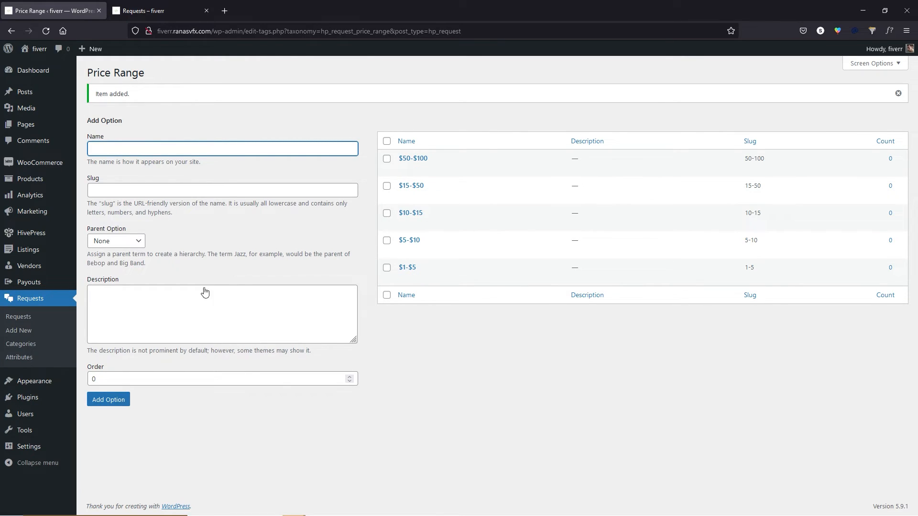
{"action": "left_click", "coordinate": [20, 358]}
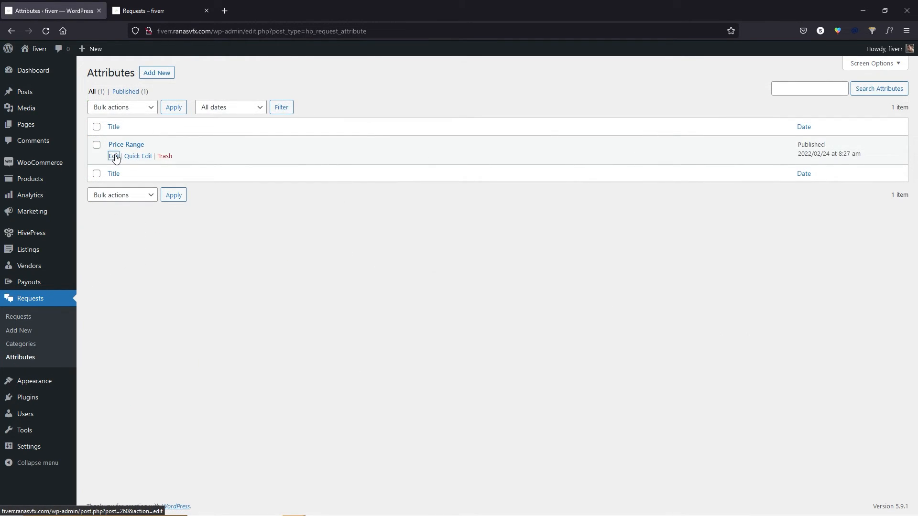
Make Price Range filterable and sortable, with a Radio Buttons search field.
{"action": "left_click", "coordinate": [114, 157]}
{"action": "left_click", "coordinate": [203, 364]}
{"action": "scroll", "coordinate": [239, 373], "scroll_direction": "down", "scroll_amount": 1}
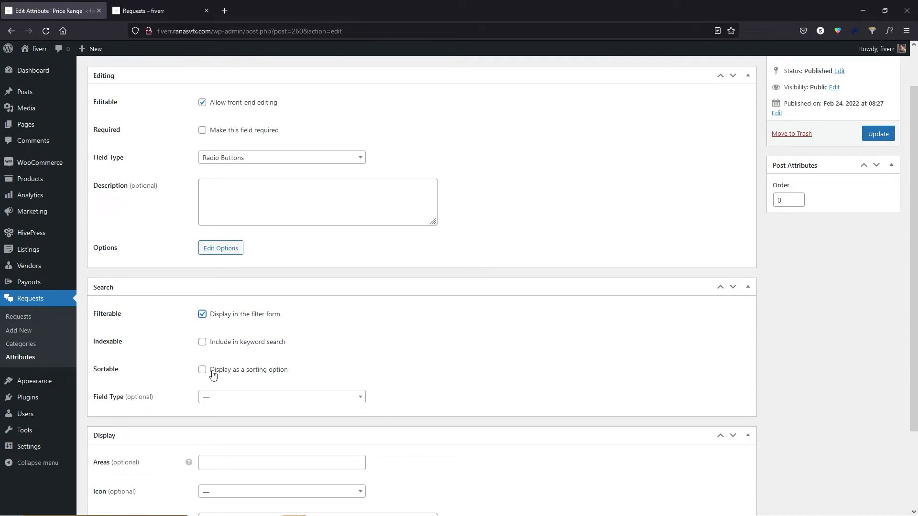
{"action": "left_click", "coordinate": [250, 377]}
{"action": "left_click", "coordinate": [243, 397]}
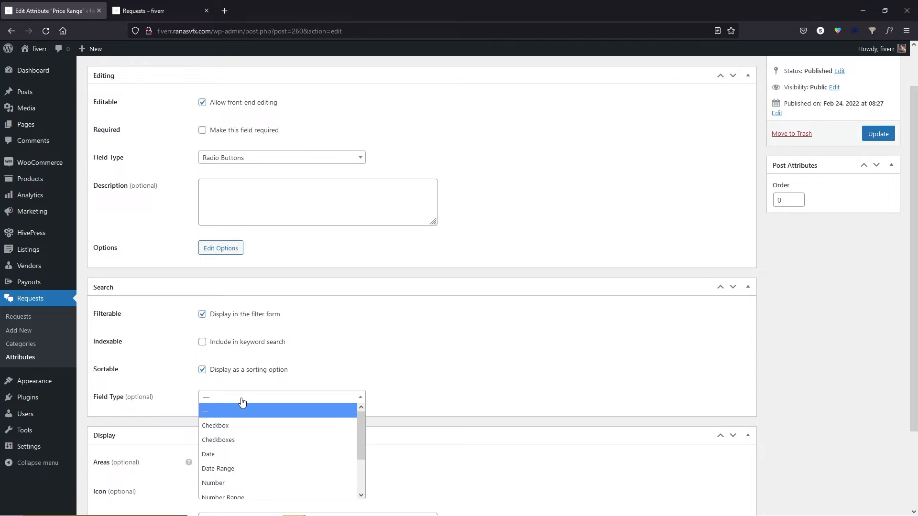
{"action": "scroll", "coordinate": [244, 404], "scroll_direction": "down", "scroll_amount": 1}
{"action": "scroll", "coordinate": [245, 424], "scroll_direction": "down", "scroll_amount": 1}
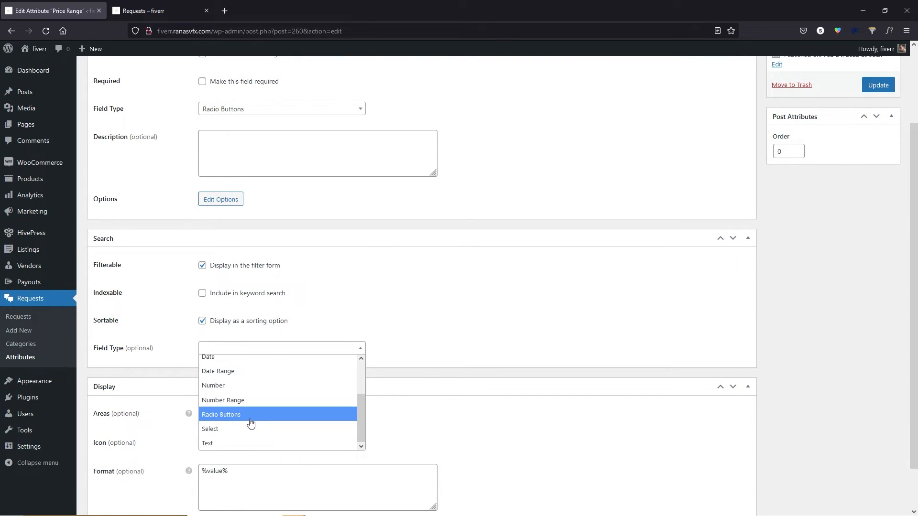
{"action": "left_click", "coordinate": [248, 423]}
Give Price Range the address-book icon, update it, and view the site's Requests page.
{"action": "scroll", "coordinate": [279, 373], "scroll_direction": "down", "scroll_amount": 1}
{"action": "scroll", "coordinate": [279, 368], "scroll_direction": "down", "scroll_amount": 1}
{"action": "left_click", "coordinate": [225, 398]}
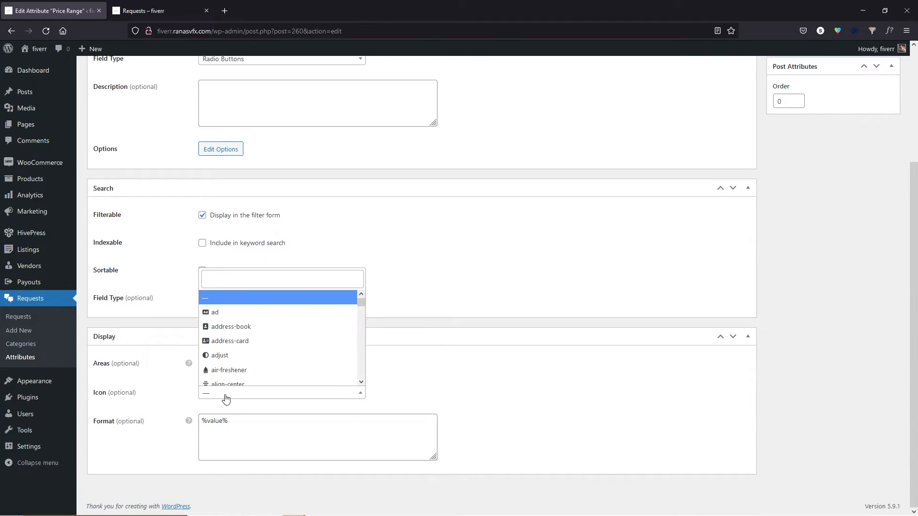
{"action": "left_click", "coordinate": [229, 326]}
{"action": "scroll", "coordinate": [318, 332], "scroll_direction": "up", "scroll_amount": 5}
{"action": "left_click", "coordinate": [879, 183]}
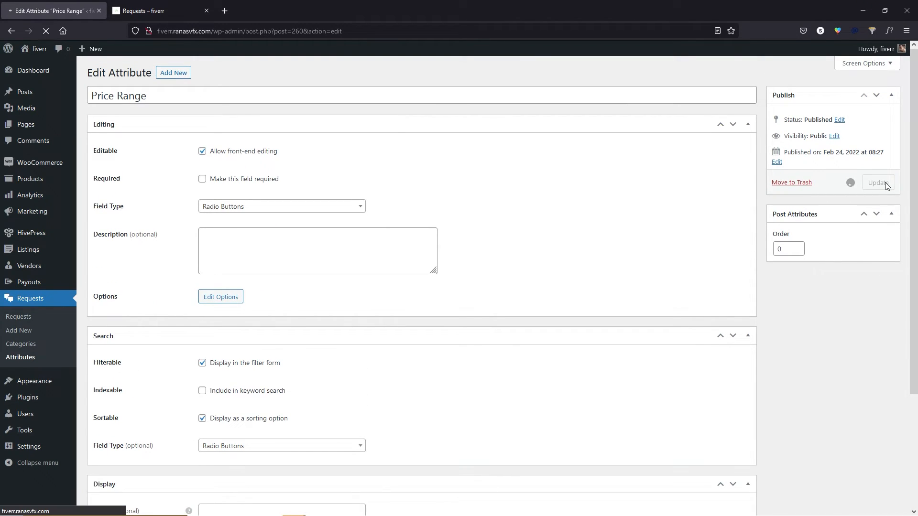
{"action": "left_click", "coordinate": [153, 6]}
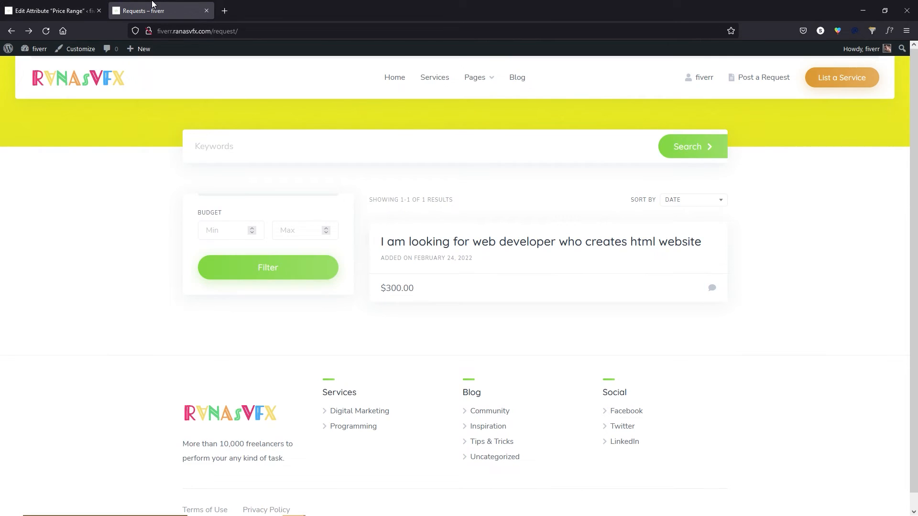
Reload the Requests page and open the web developer request in the admin editor.
{"action": "left_click", "coordinate": [46, 30]}
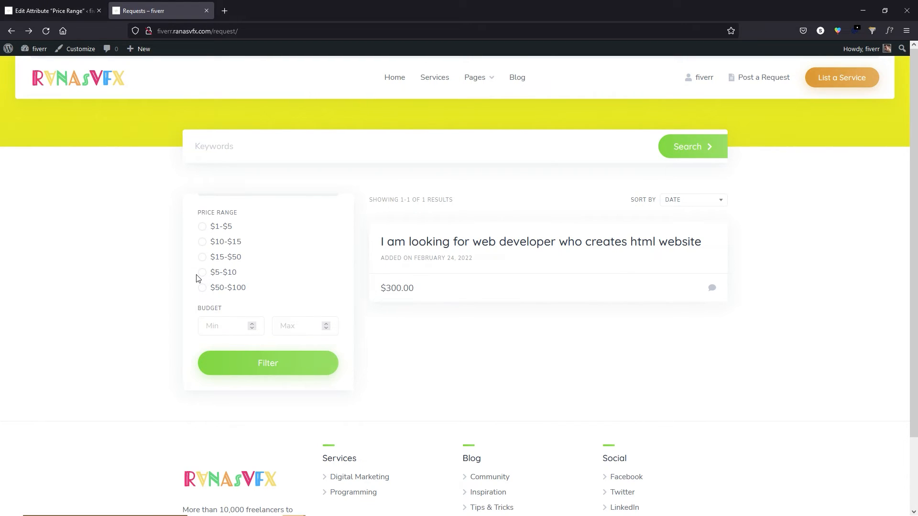
{"action": "left_click", "coordinate": [462, 244]}
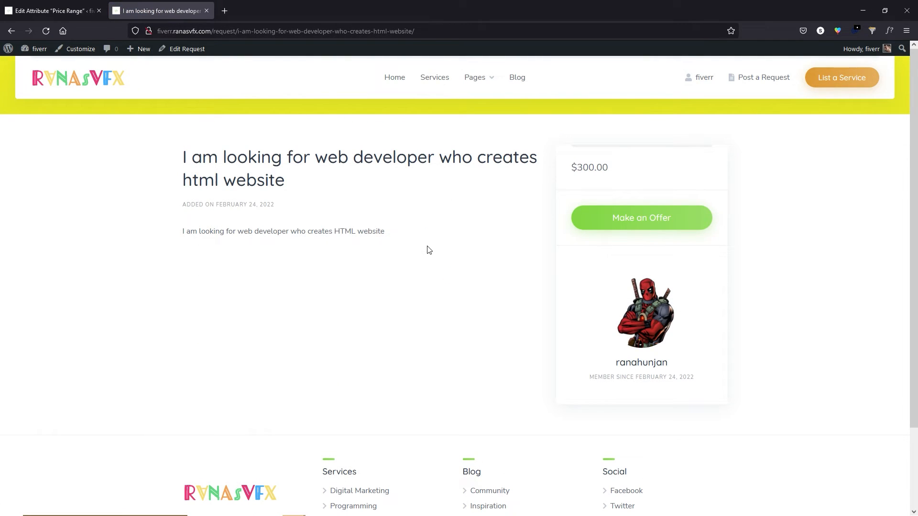
{"action": "left_click", "coordinate": [173, 51]}
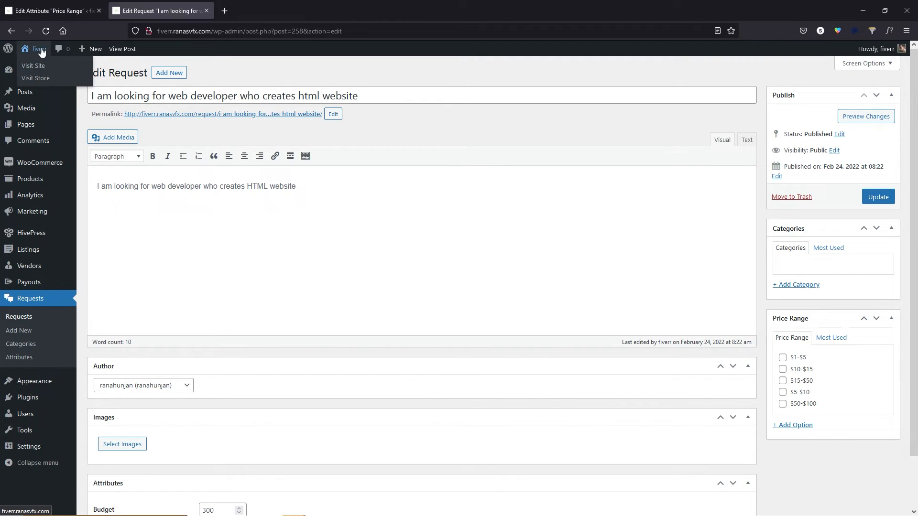
In the front-end Post a Request form, pick the $50-$100 price range, then return to admin.
{"action": "left_click", "coordinate": [34, 64]}
{"action": "left_click", "coordinate": [765, 79]}
{"action": "scroll", "coordinate": [93, 249], "scroll_direction": "down", "scroll_amount": 3}
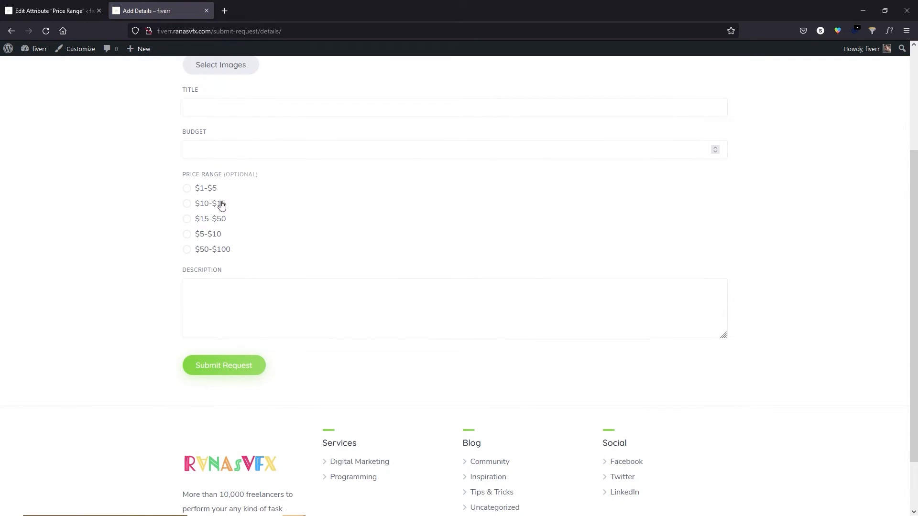
{"action": "scroll", "coordinate": [246, 146], "scroll_direction": "up", "scroll_amount": 1}
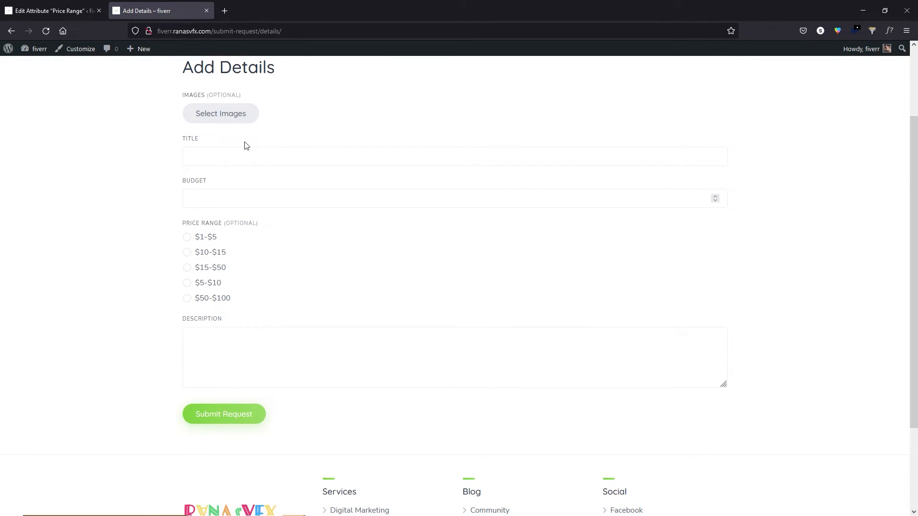
{"action": "left_click", "coordinate": [187, 299]}
{"action": "scroll", "coordinate": [190, 304], "scroll_direction": "up", "scroll_amount": 3}
{"action": "left_click", "coordinate": [61, 3]}
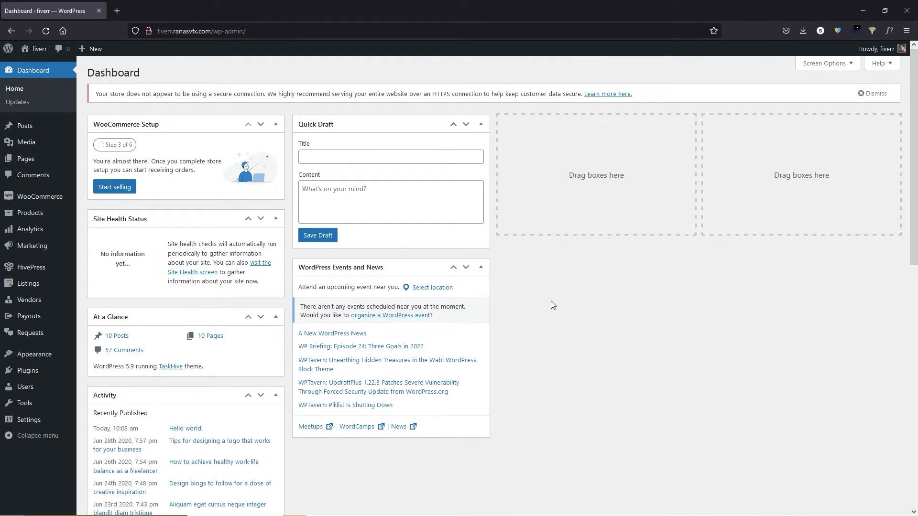
Open the site homepage in a new tab, look it over, then launch the Customizer.
{"action": "mouse_move", "coordinate": [36, 49]}
{"action": "right_click", "coordinate": [32, 67]}
{"action": "left_click", "coordinate": [53, 74]}
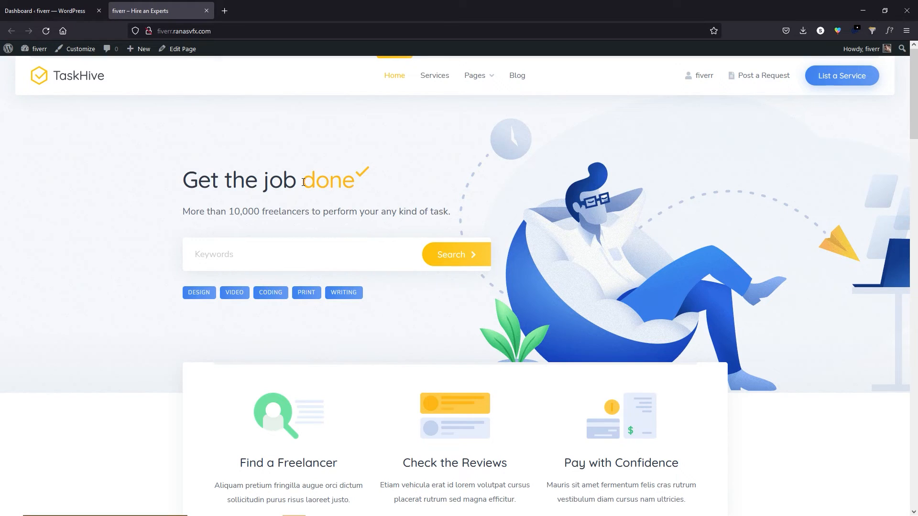
{"action": "scroll", "coordinate": [287, 186], "scroll_direction": "down", "scroll_amount": 2}
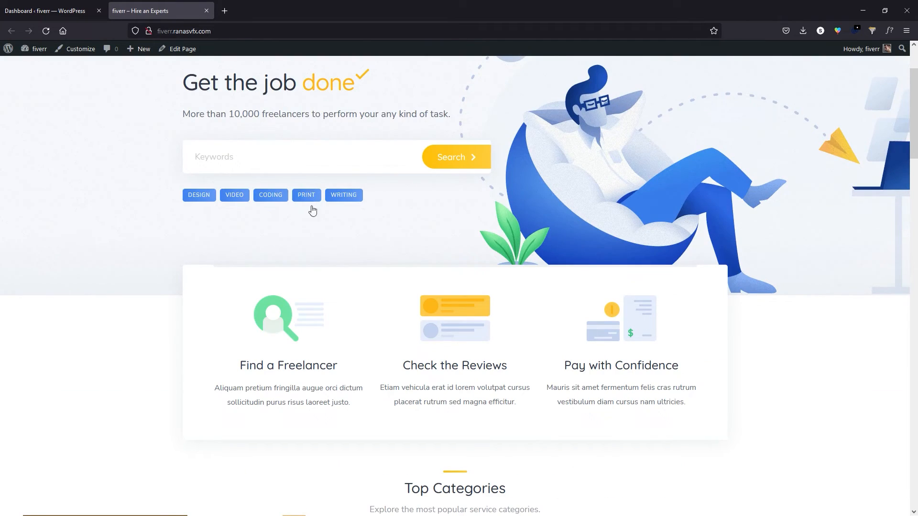
{"action": "scroll", "coordinate": [346, 227], "scroll_direction": "up", "scroll_amount": 2}
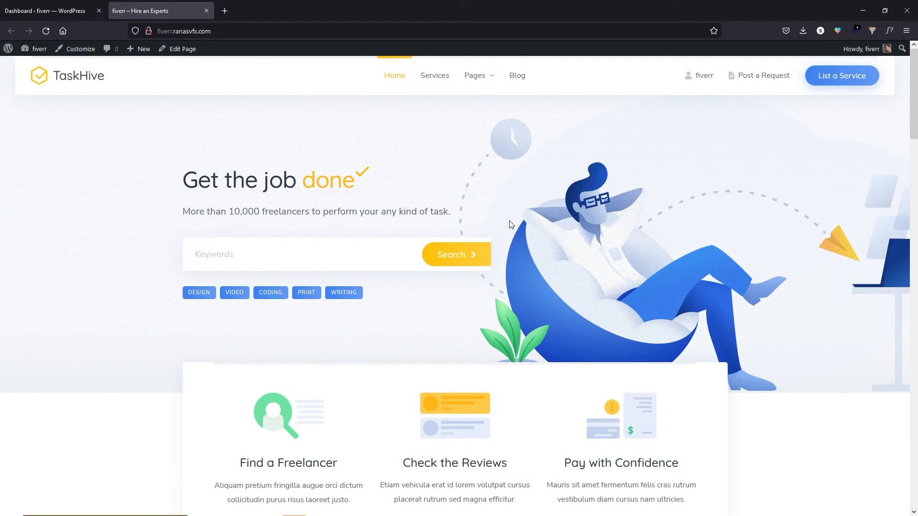
{"action": "left_click", "coordinate": [86, 53]}
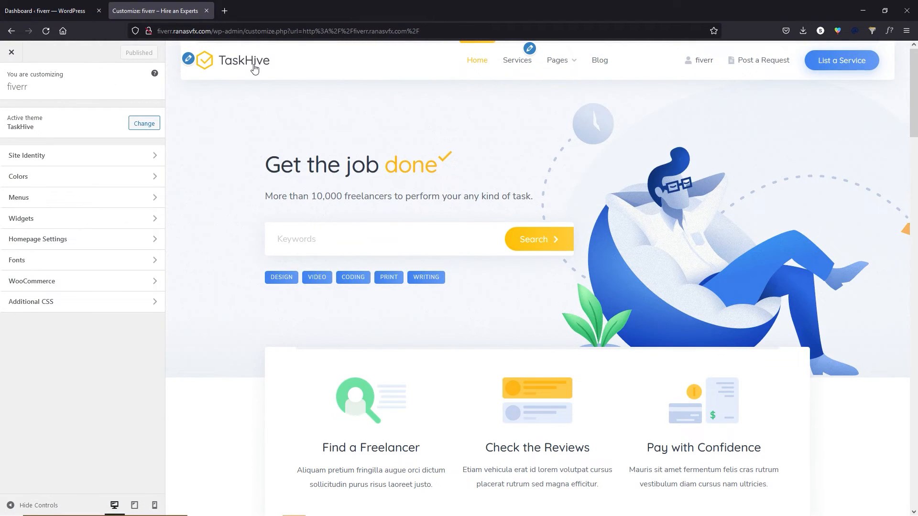
Upload Ranasvfx-Logo-2021_color.png in Site Identity and set it as the uncropped site logo.
{"action": "left_click", "coordinate": [189, 60]}
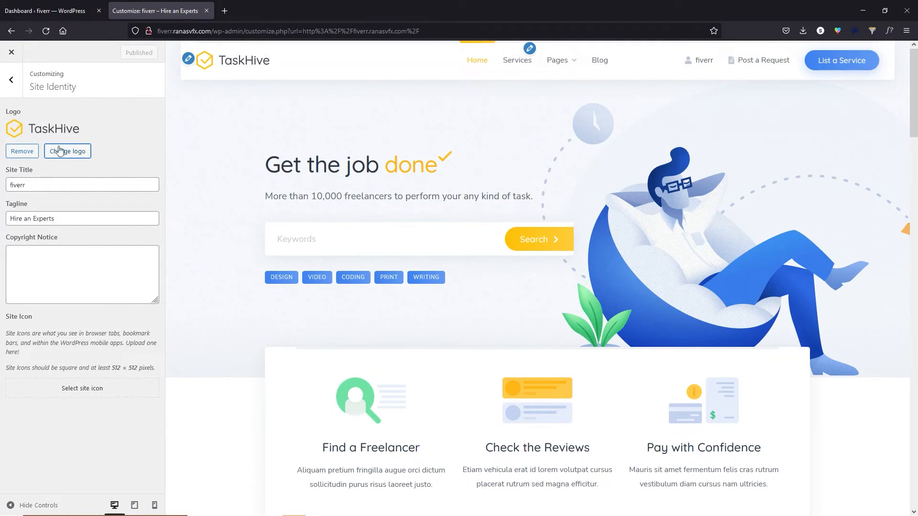
{"action": "left_click", "coordinate": [79, 152]}
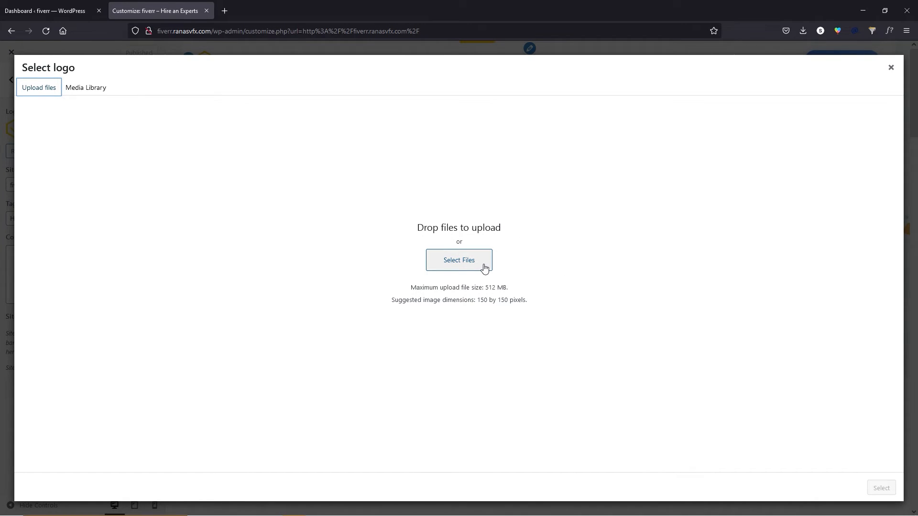
{"action": "key", "text": "alt+Tab"}
{"action": "left_click_drag", "start_coordinate": [666, 209], "coordinate": [481, 286]}
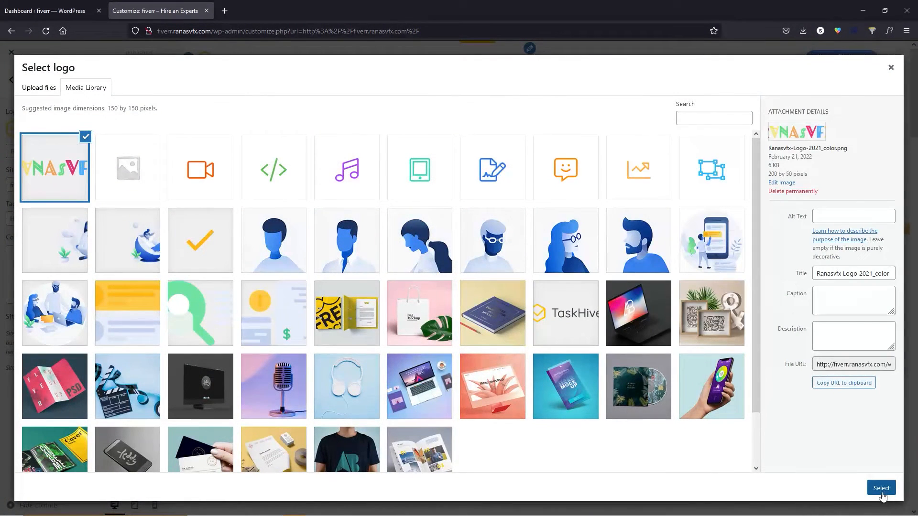
{"action": "left_click", "coordinate": [881, 488]}
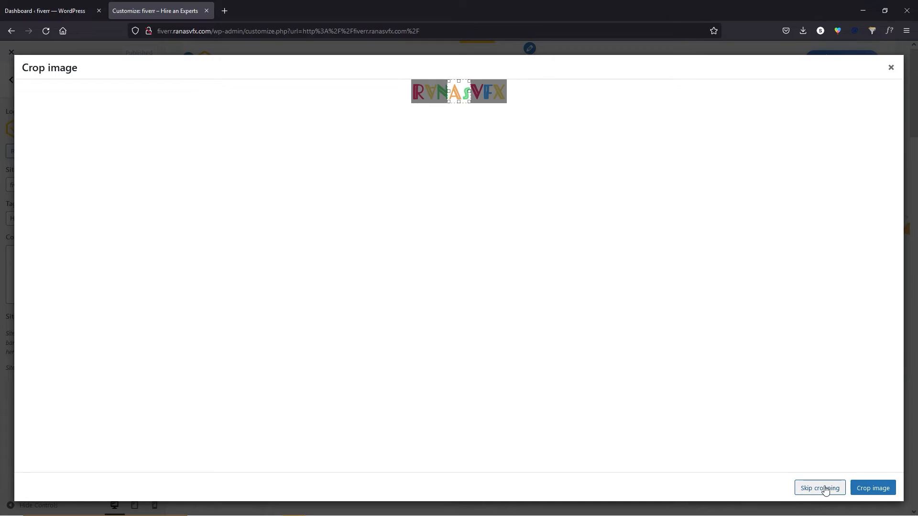
{"action": "left_click", "coordinate": [819, 489]}
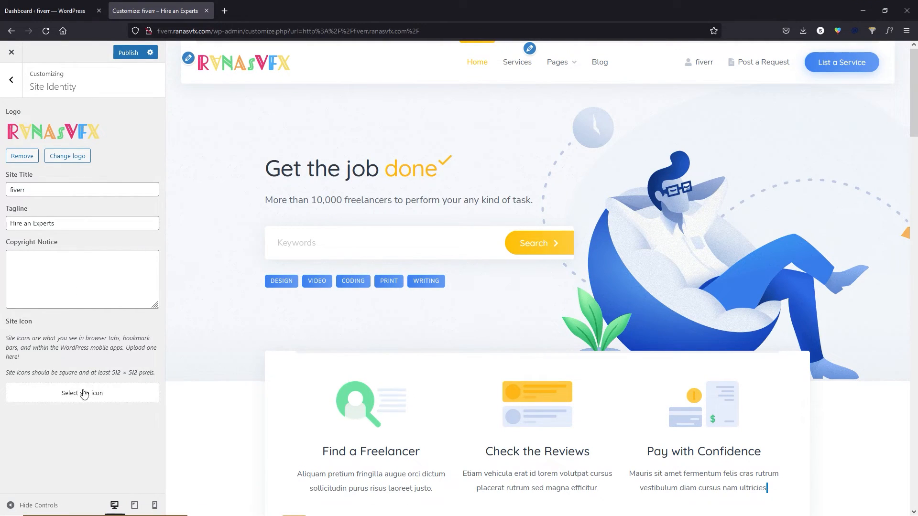
Set the green </> code image from the Media Library as site icon and publish.
{"action": "left_click", "coordinate": [101, 395]}
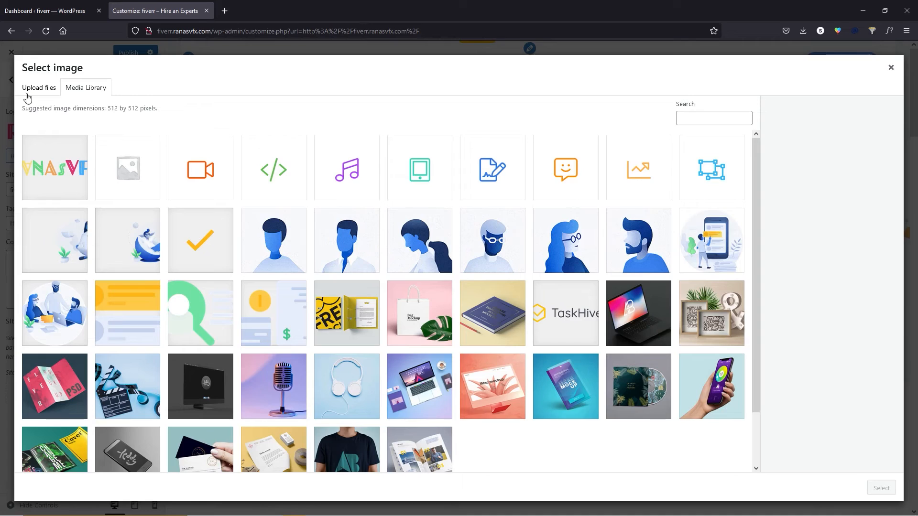
{"action": "left_click", "coordinate": [45, 94]}
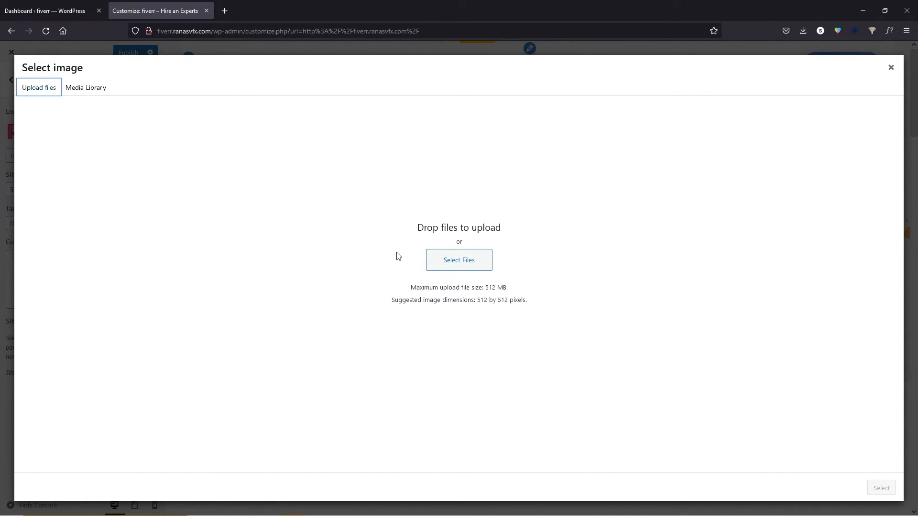
{"action": "left_click", "coordinate": [97, 85]}
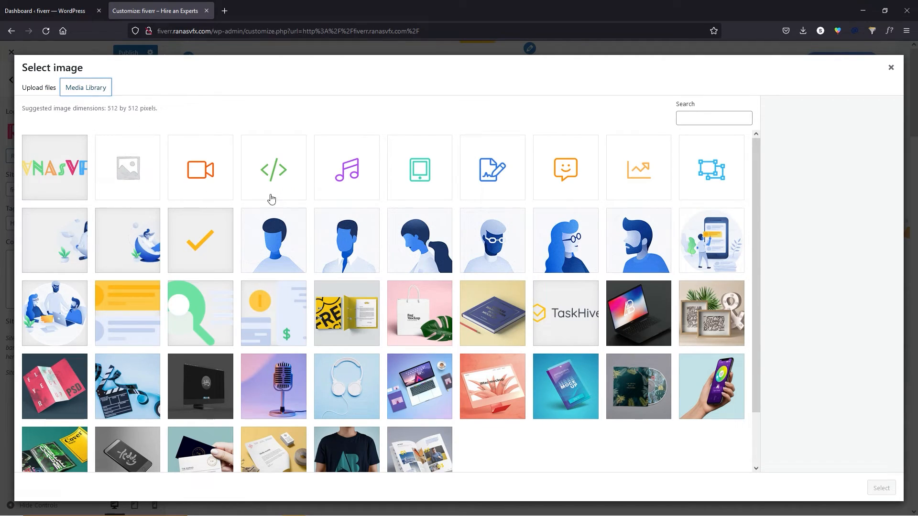
{"action": "left_click", "coordinate": [294, 175]}
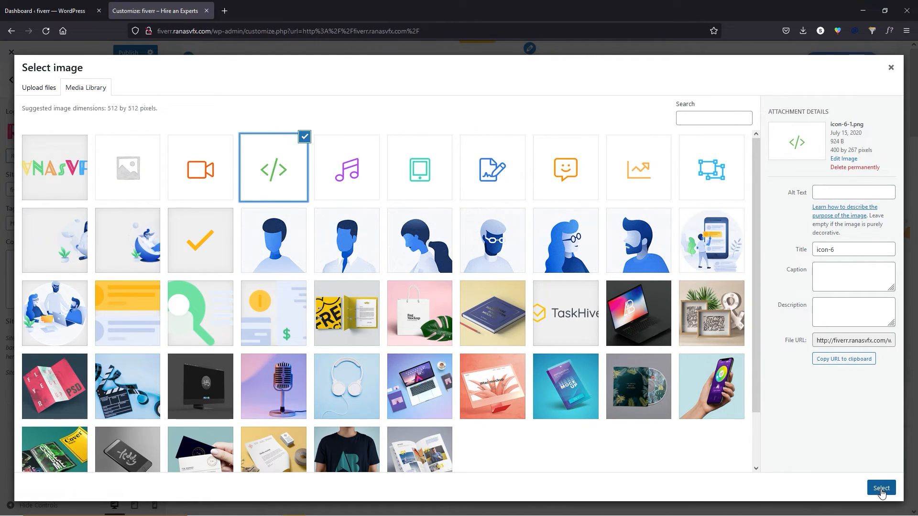
{"action": "left_click", "coordinate": [882, 488]}
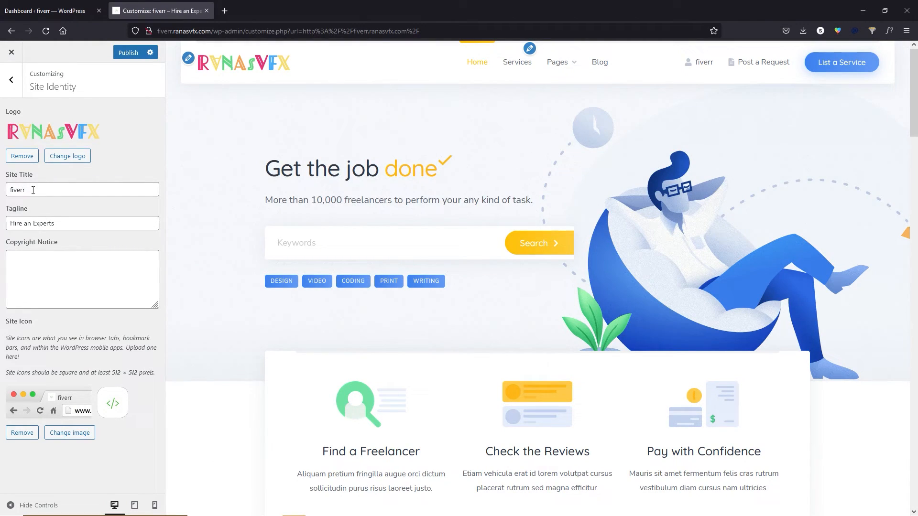
{"action": "left_click", "coordinate": [33, 273]}
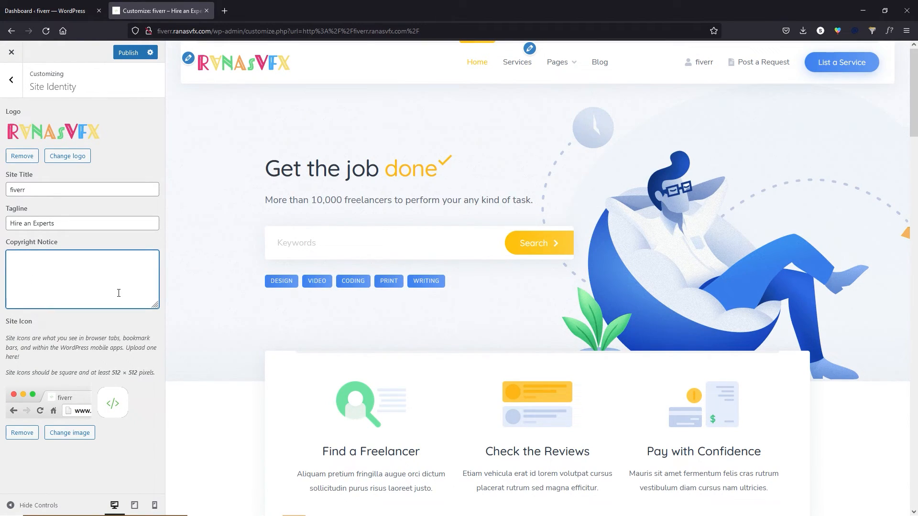
{"action": "left_click", "coordinate": [128, 52]}
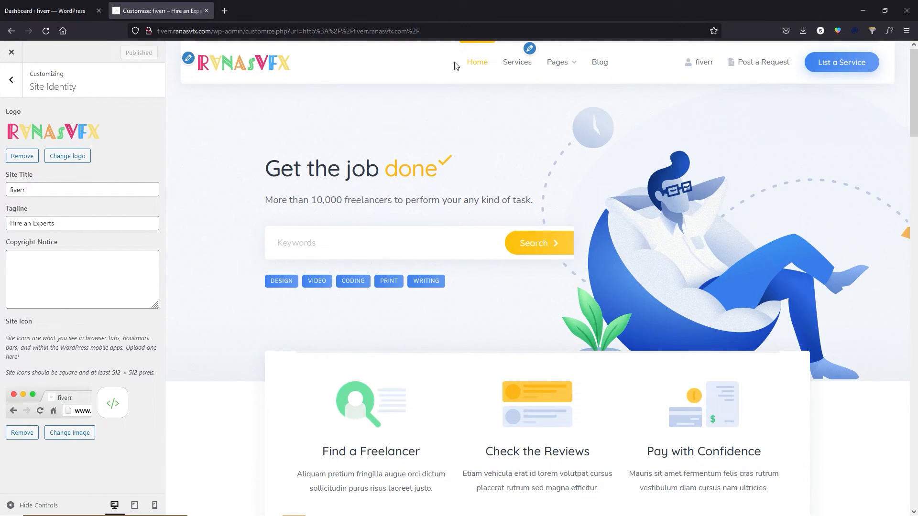
Open the Header Menu in Customizer Menus and inspect the Pages item's settings.
{"action": "left_click", "coordinate": [529, 50]}
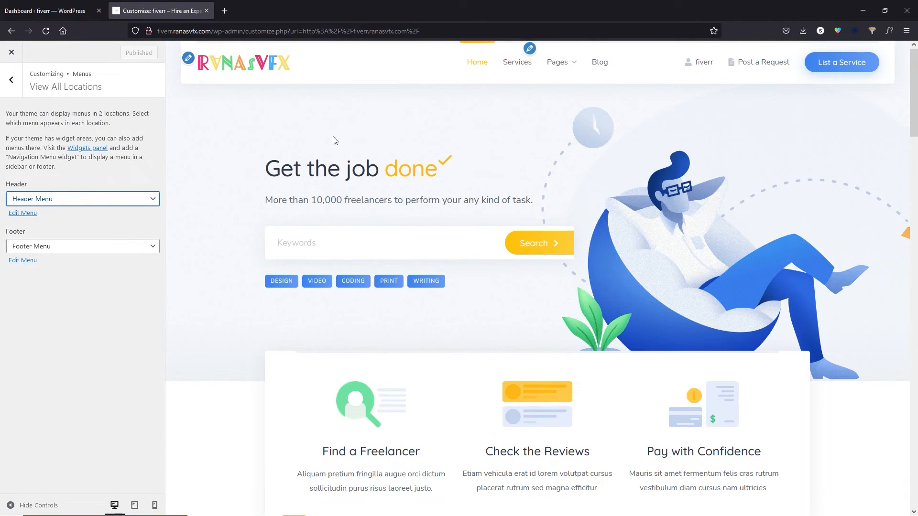
{"action": "left_click", "coordinate": [19, 214]}
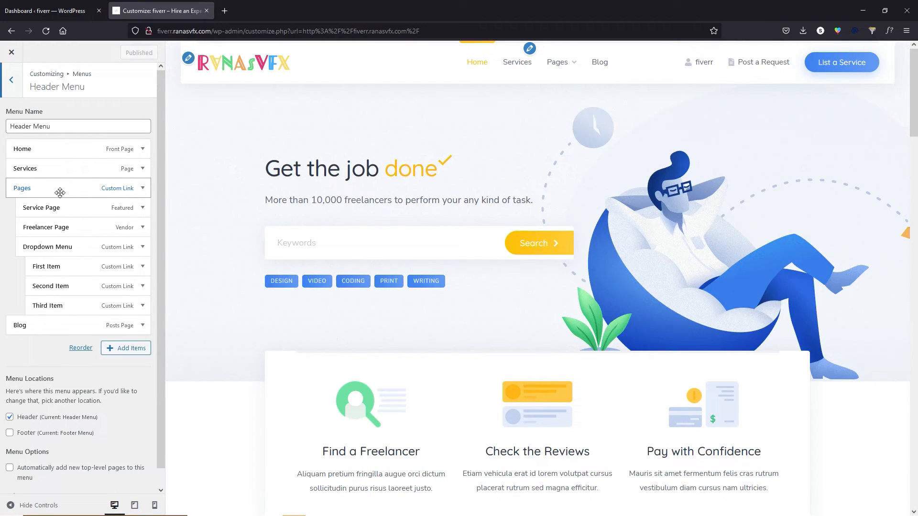
{"action": "left_click", "coordinate": [142, 189]}
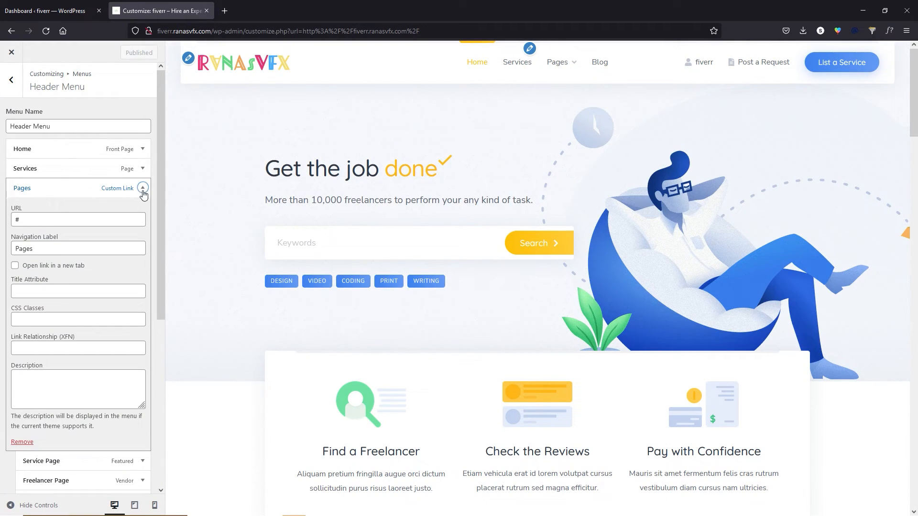
{"action": "scroll", "coordinate": [71, 311], "scroll_direction": "down", "scroll_amount": 1}
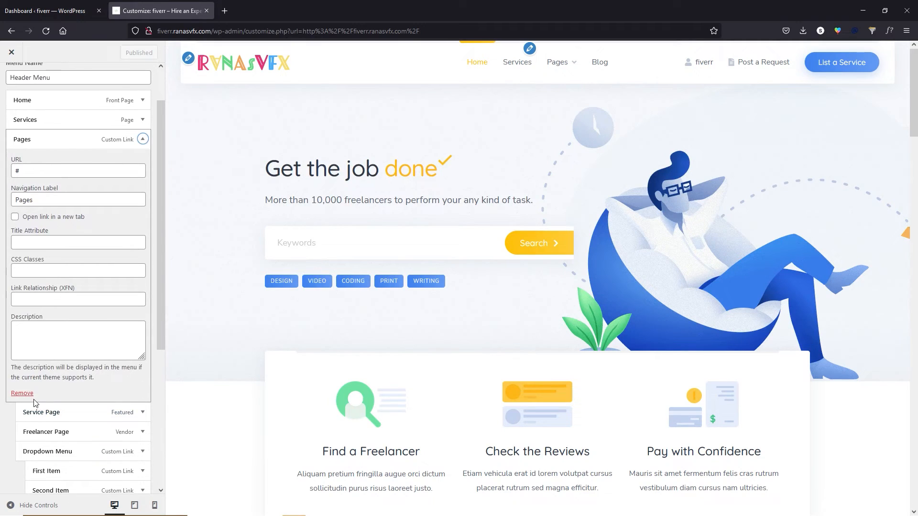
{"action": "left_click", "coordinate": [143, 139]}
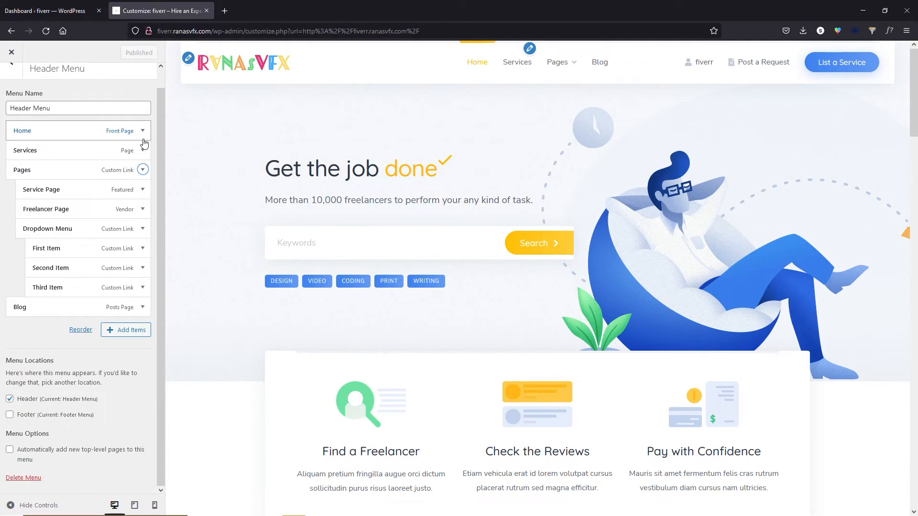
Add Freelancers and Request pages, remove Third Item, and publish the Header Menu.
{"action": "left_click", "coordinate": [129, 335]}
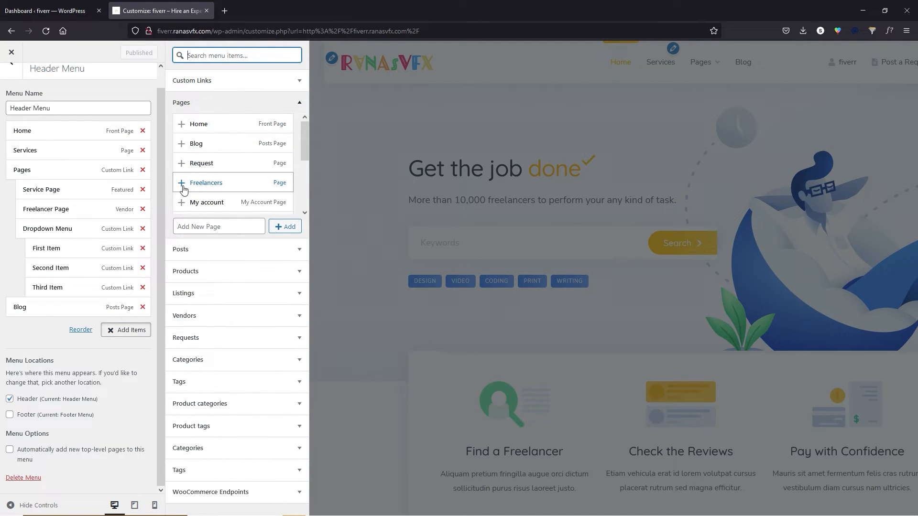
{"action": "left_click", "coordinate": [181, 187]}
{"action": "scroll", "coordinate": [220, 184], "scroll_direction": "down", "scroll_amount": 3}
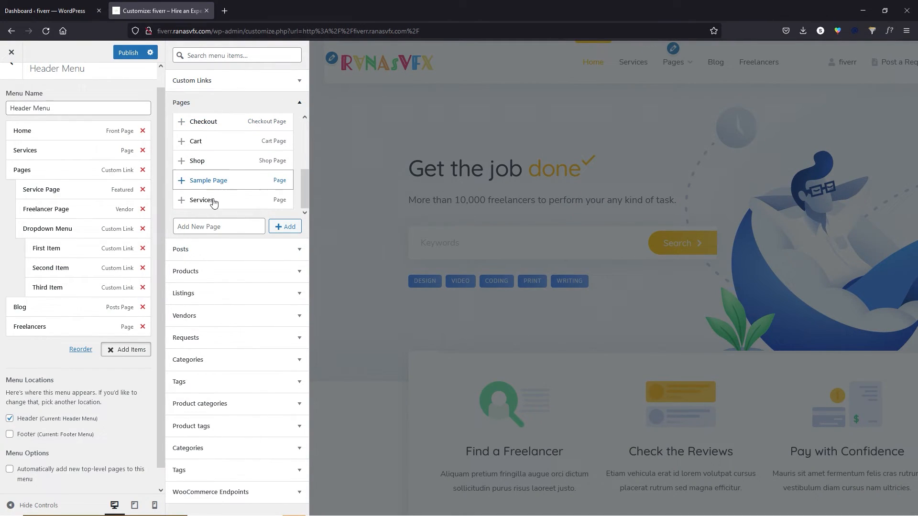
{"action": "scroll", "coordinate": [219, 186], "scroll_direction": "up", "scroll_amount": 3}
{"action": "left_click", "coordinate": [225, 165]}
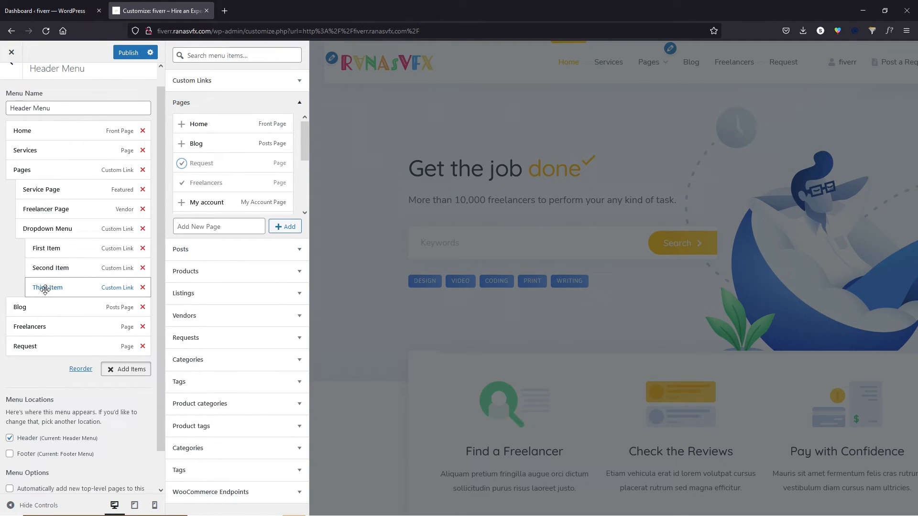
{"action": "left_click", "coordinate": [143, 288]}
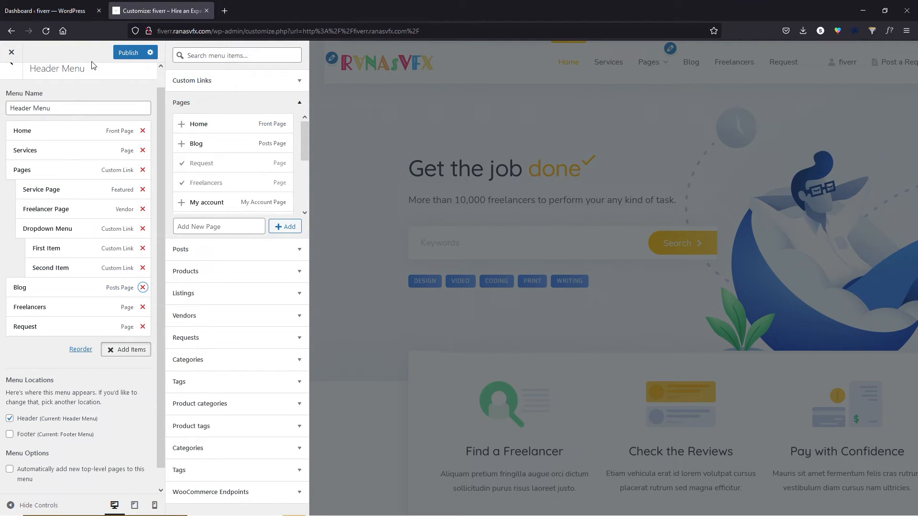
{"action": "left_click", "coordinate": [128, 53]}
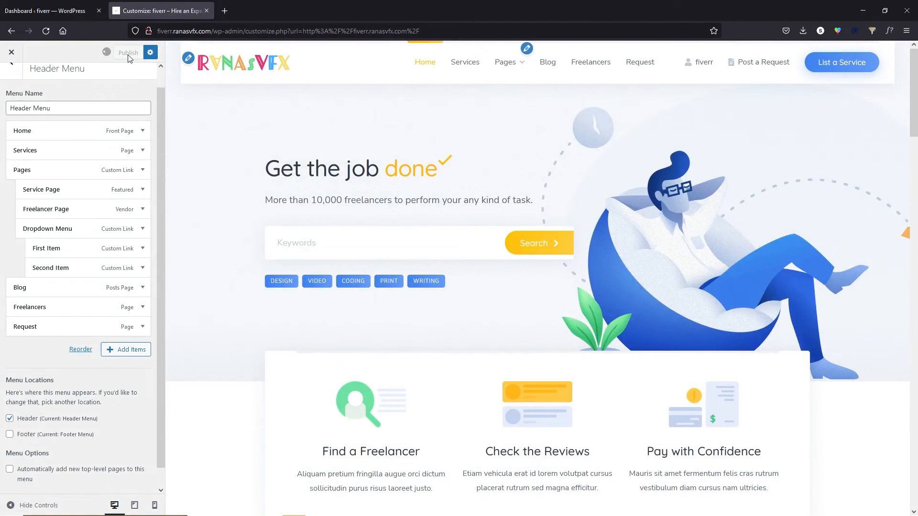
{"action": "left_click", "coordinate": [11, 80]}
{"action": "left_click", "coordinate": [11, 80]}
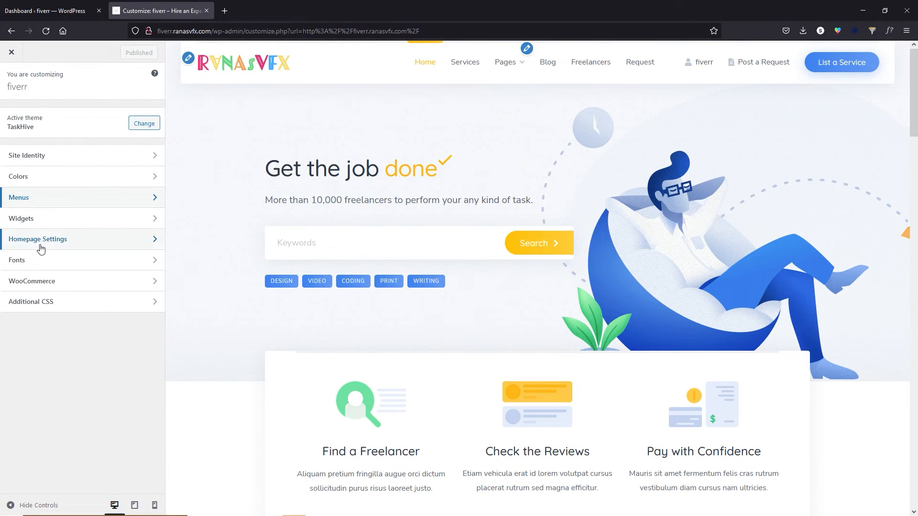
View the Site (footer) widget area, dismiss the block widgets guide, and go to the Dashboard tab.
{"action": "left_click", "coordinate": [58, 219]}
{"action": "left_click", "coordinate": [29, 182]}
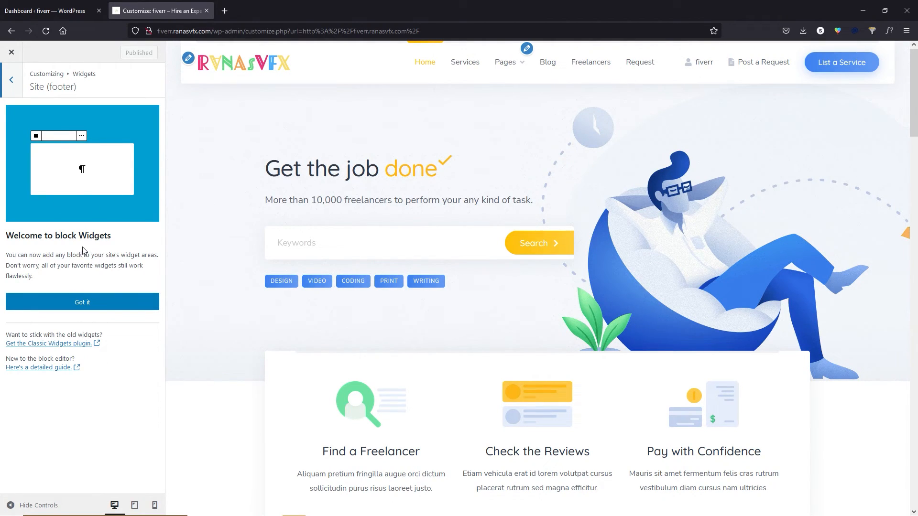
{"action": "left_click", "coordinate": [87, 305]}
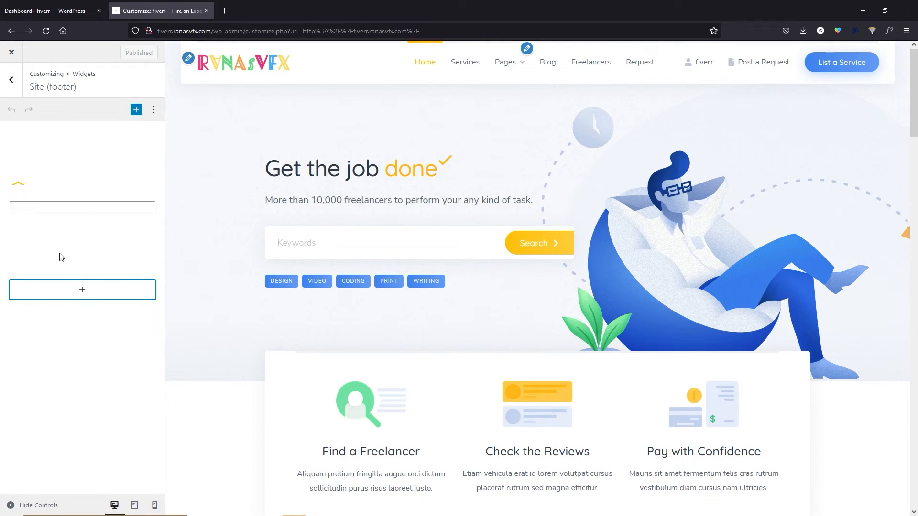
{"action": "left_click", "coordinate": [61, 8]}
{"action": "mouse_move", "coordinate": [44, 373]}
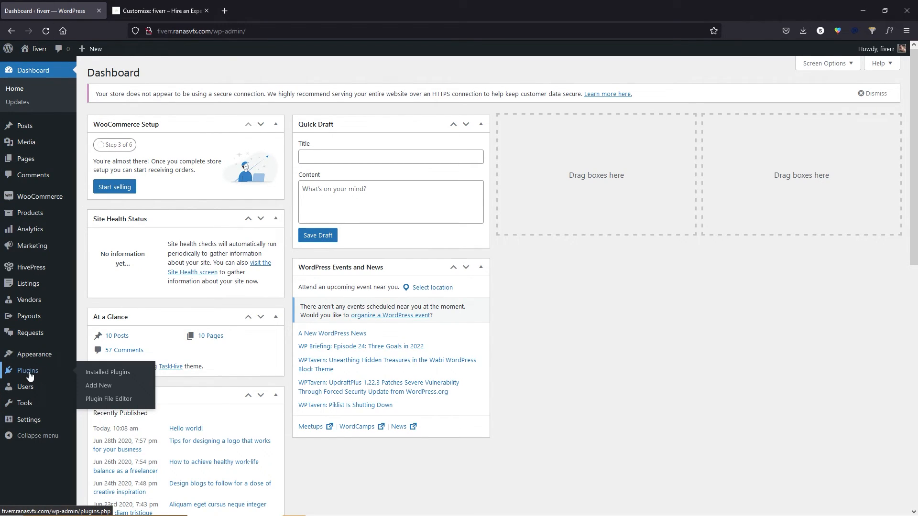
Install and activate the Classic Widgets plugin, then reload the Customizer tab.
{"action": "left_click", "coordinate": [101, 389]}
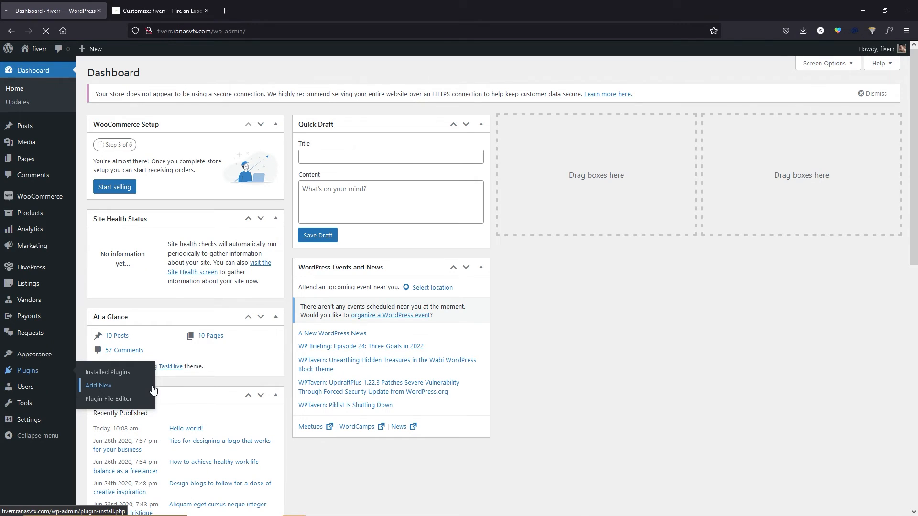
{"action": "left_click", "coordinate": [805, 100]}
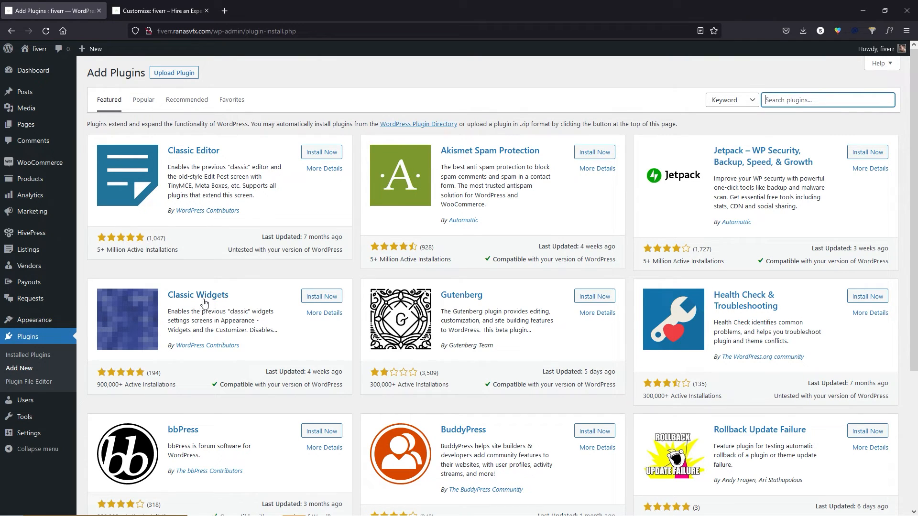
{"action": "left_click", "coordinate": [308, 299]}
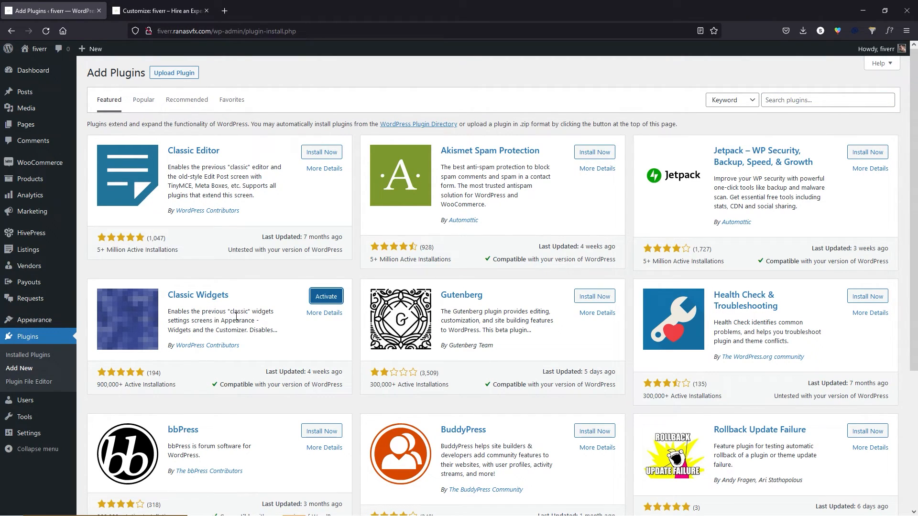
{"action": "left_click", "coordinate": [329, 300]}
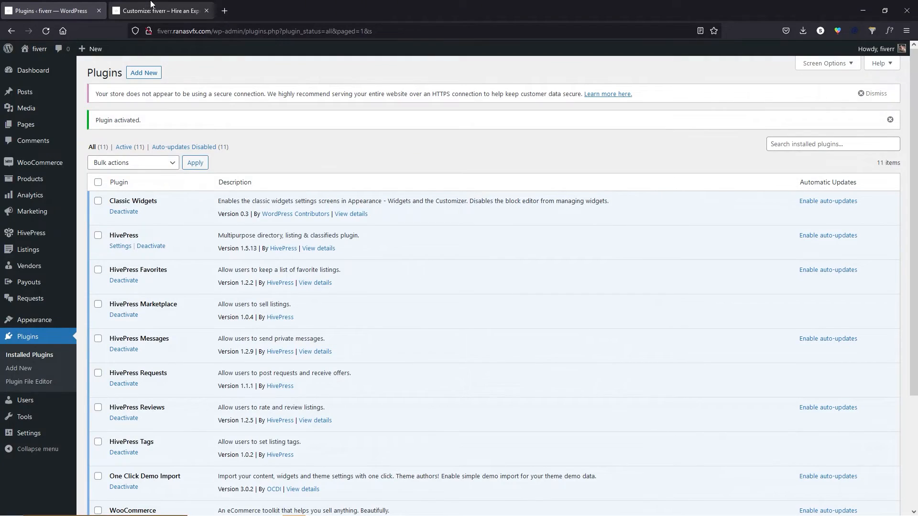
{"action": "left_click", "coordinate": [151, 4]}
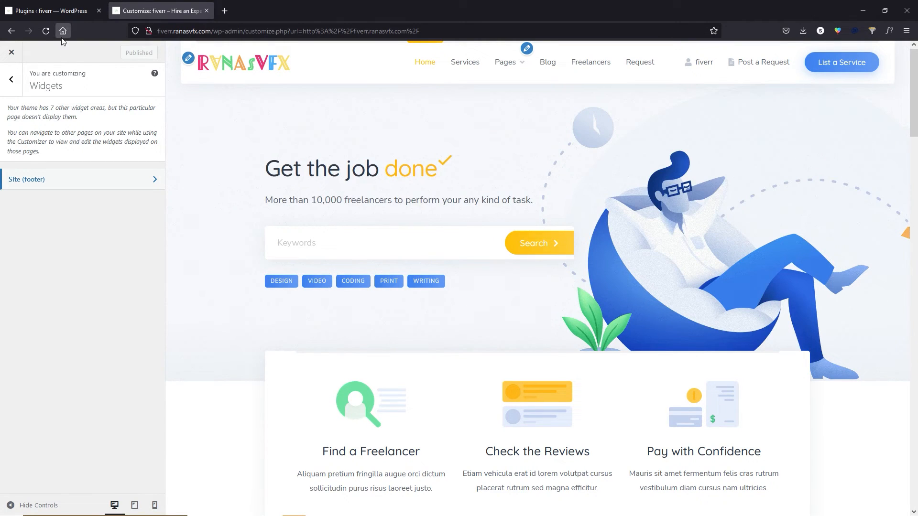
{"action": "left_click", "coordinate": [46, 30]}
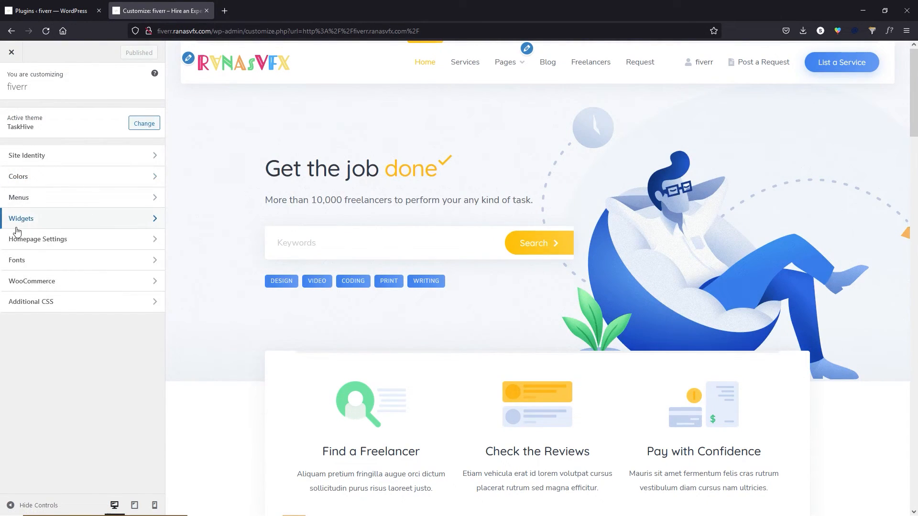
Browse the Site (footer) widget area, briefly expanding its Text widget.
{"action": "left_click", "coordinate": [31, 219]}
{"action": "left_click", "coordinate": [53, 181]}
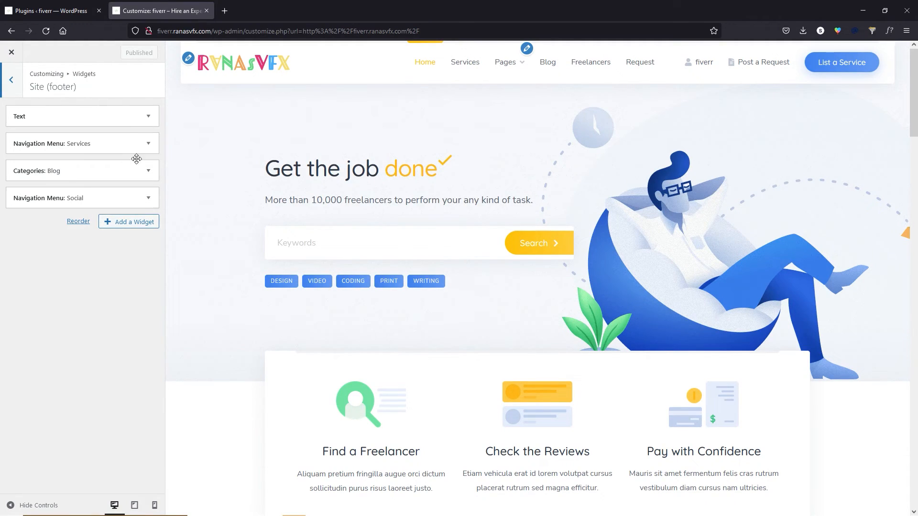
{"action": "left_click", "coordinate": [145, 119]}
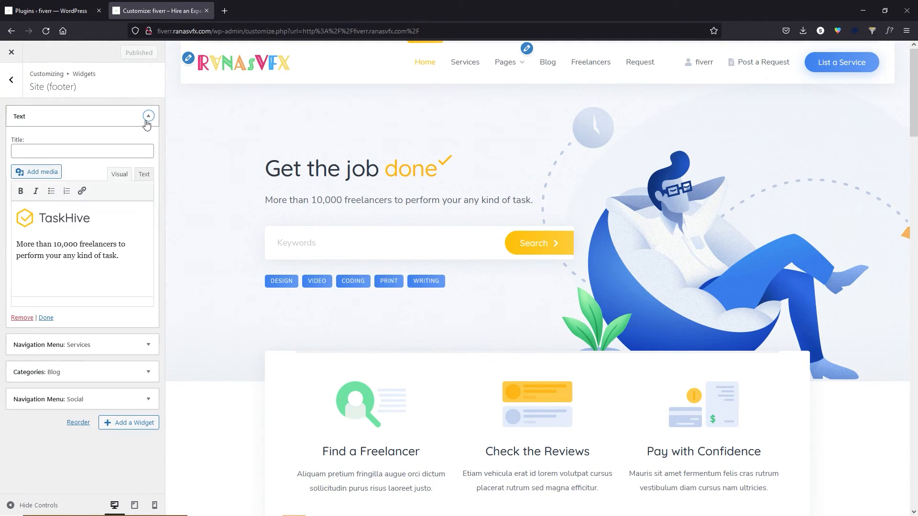
{"action": "left_click", "coordinate": [148, 117]}
{"action": "scroll", "coordinate": [299, 250], "scroll_direction": "down", "scroll_amount": 20}
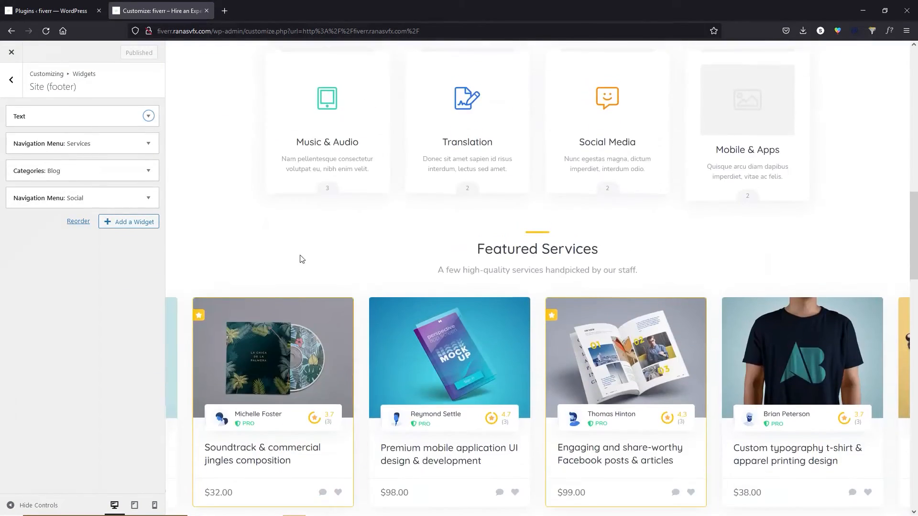
{"action": "scroll", "coordinate": [316, 263], "scroll_direction": "down", "scroll_amount": 15}
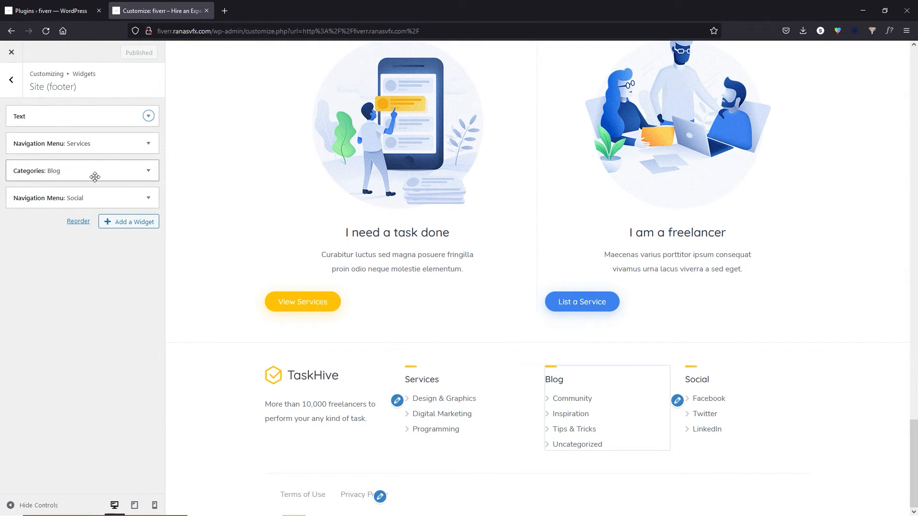
Check the Social and Services menu widgets, then open the Services menu editor.
{"action": "left_click", "coordinate": [131, 199]}
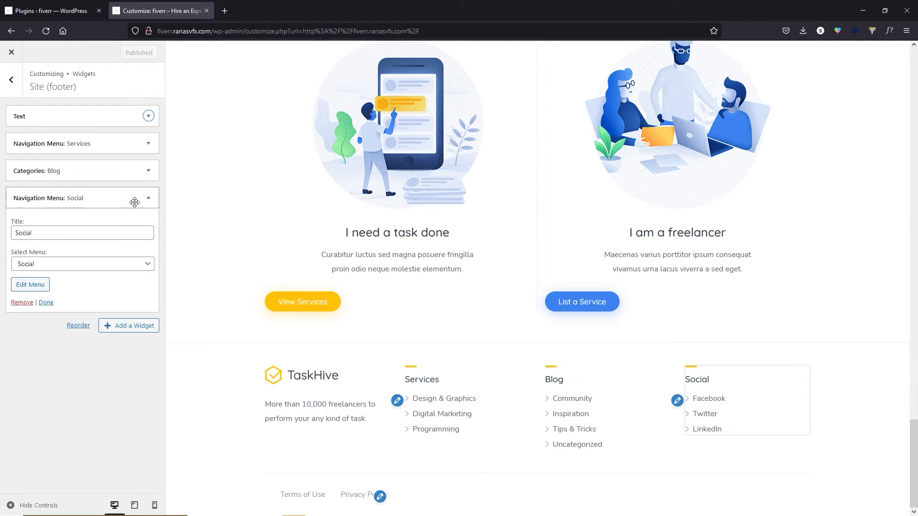
{"action": "left_click", "coordinate": [146, 198]}
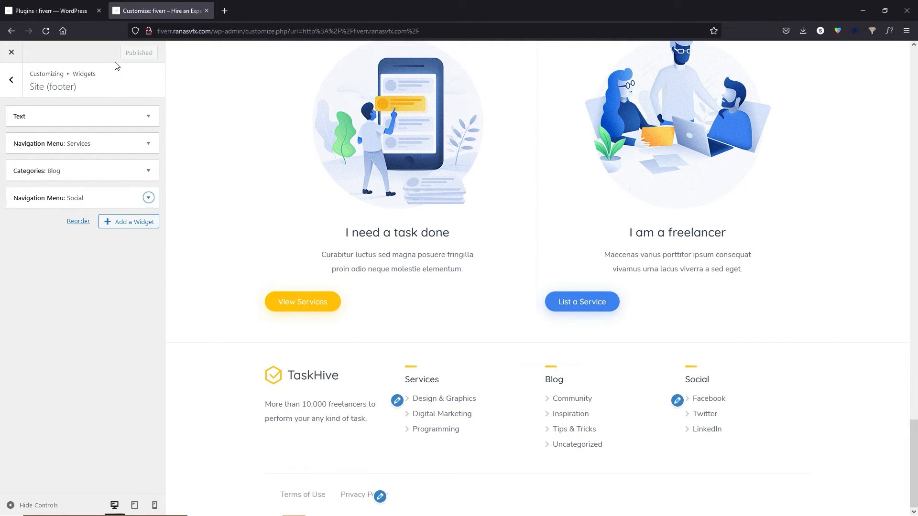
{"action": "left_click", "coordinate": [134, 142]}
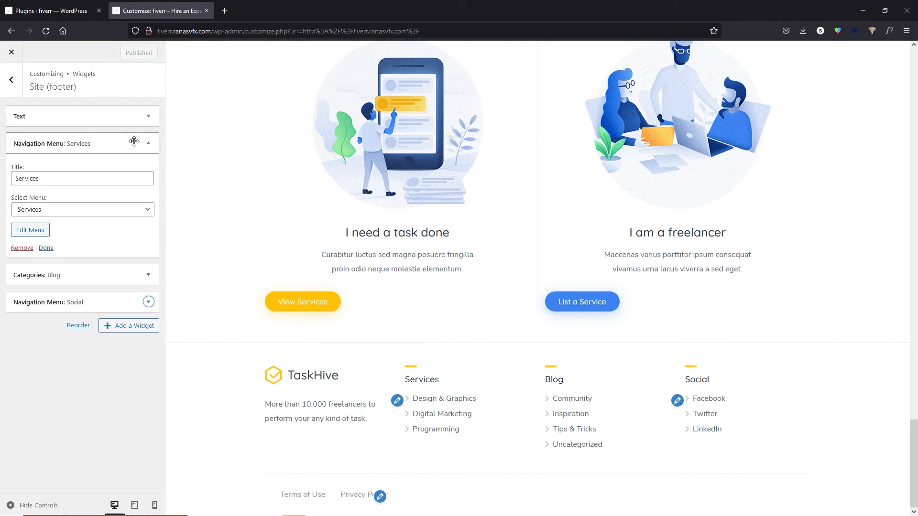
{"action": "left_click", "coordinate": [397, 402]}
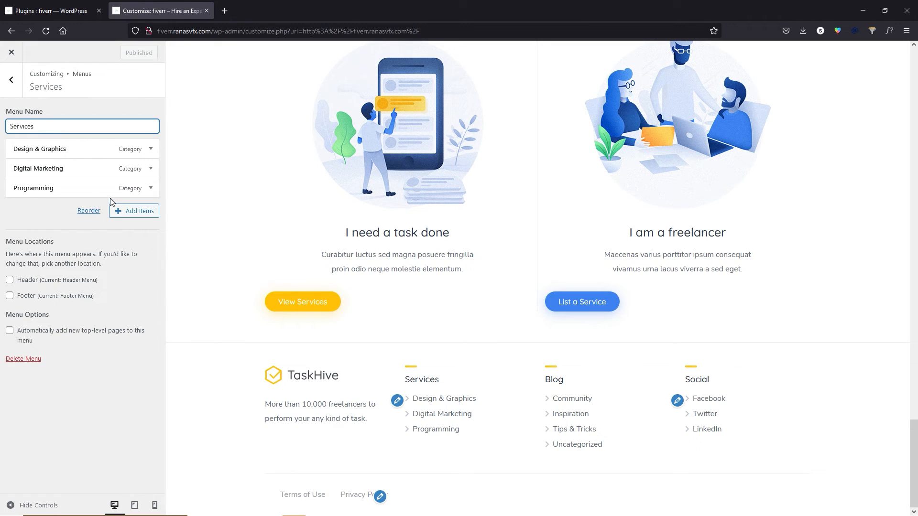
Navigate back through Widgets › Site (footer) to the Services menu editor.
{"action": "left_click", "coordinate": [11, 80]}
{"action": "left_click", "coordinate": [12, 79]}
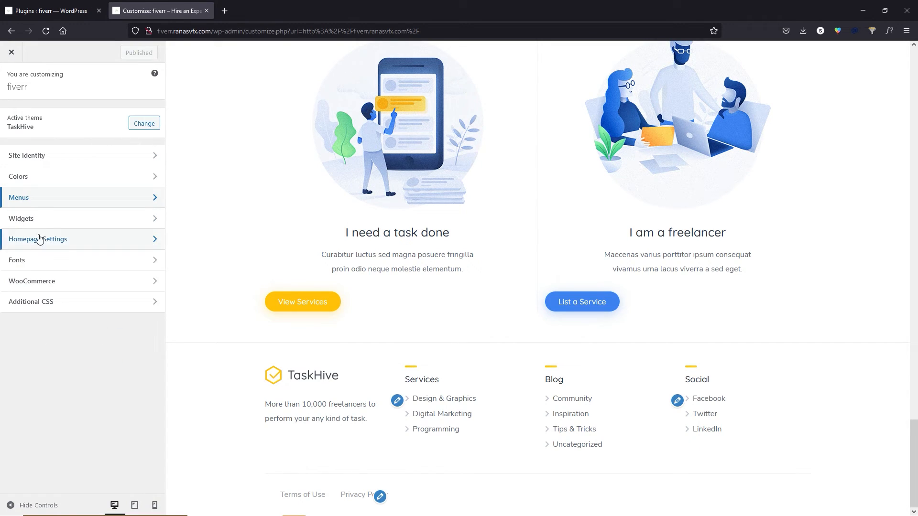
{"action": "left_click", "coordinate": [34, 211]}
{"action": "left_click", "coordinate": [48, 184]}
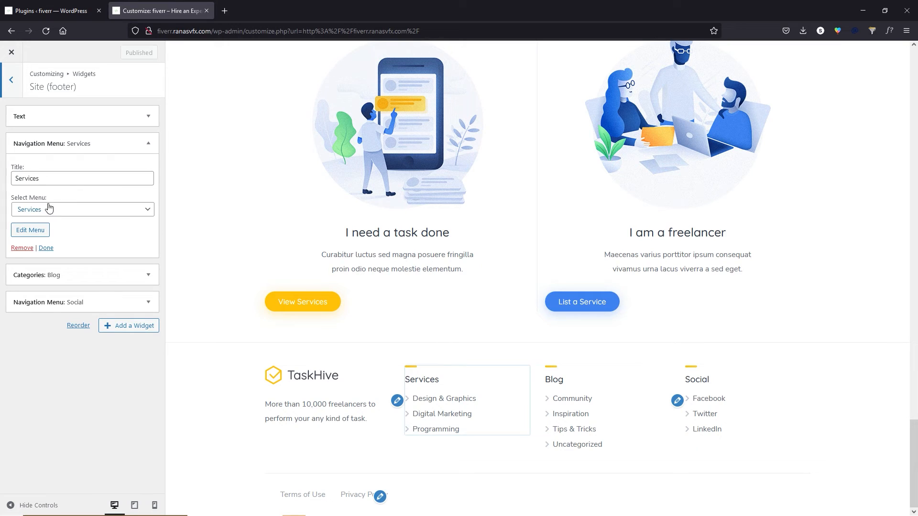
{"action": "left_click", "coordinate": [31, 231]}
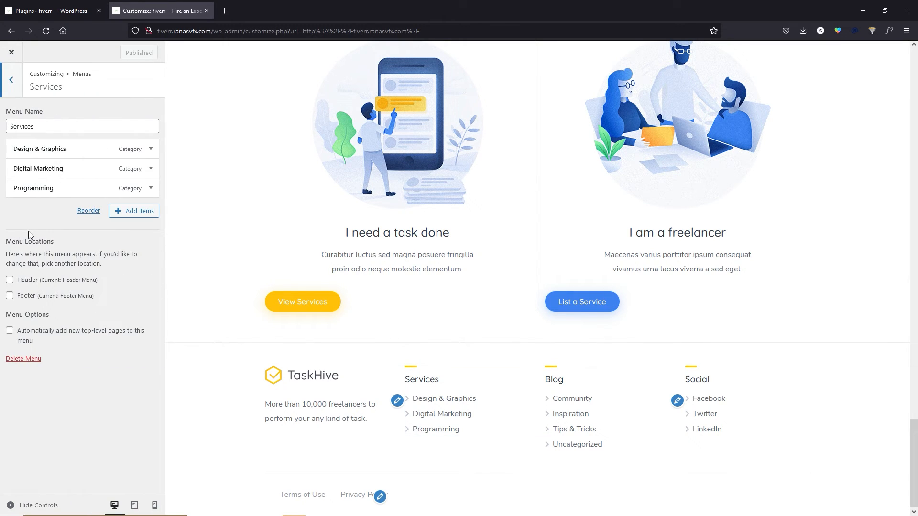
Remove the Design & Graphics item from the Services menu and publish.
{"action": "left_click", "coordinate": [140, 150]}
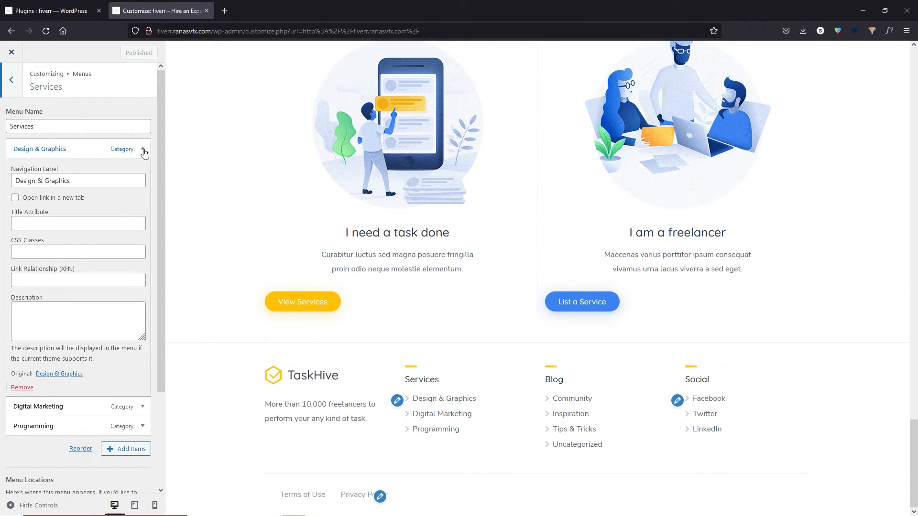
{"action": "left_click", "coordinate": [141, 151]}
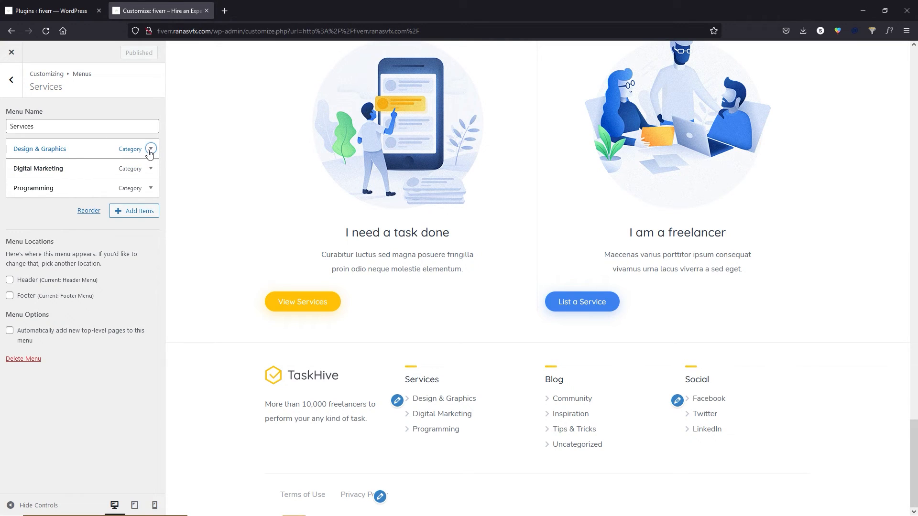
{"action": "left_click", "coordinate": [151, 151]}
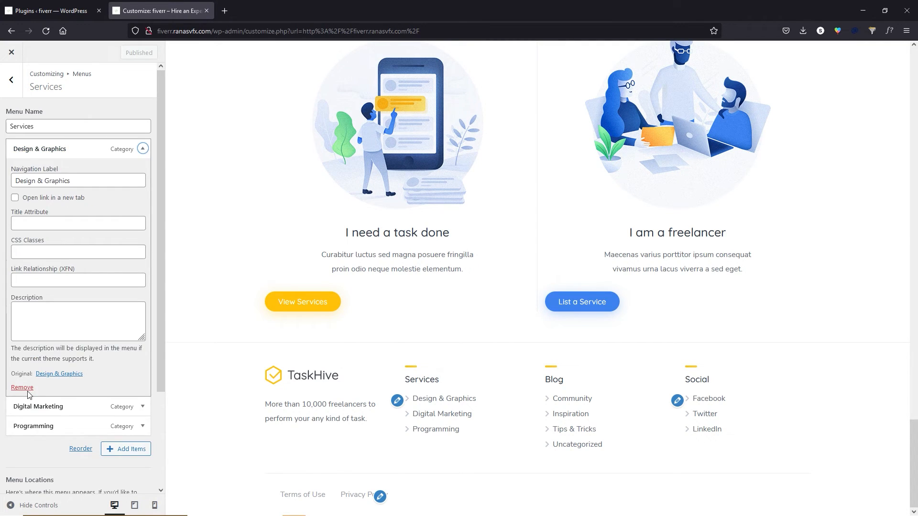
{"action": "left_click", "coordinate": [25, 388]}
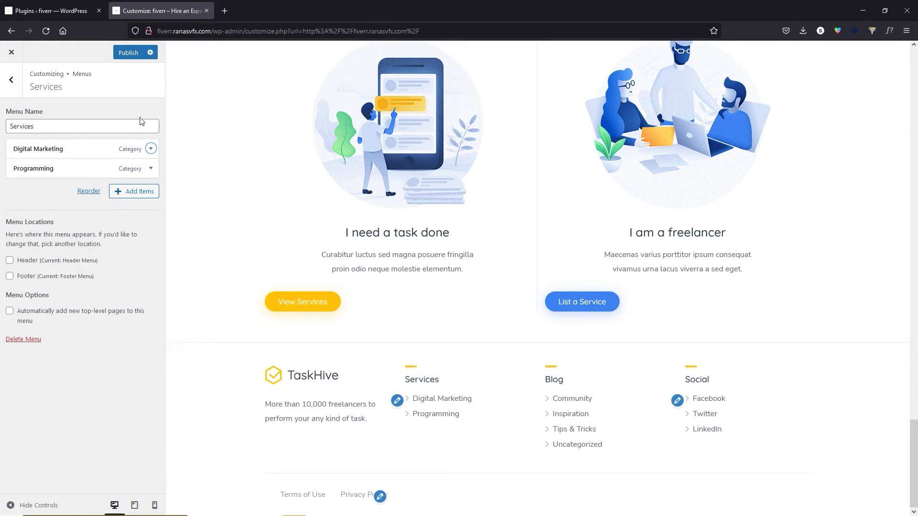
{"action": "left_click", "coordinate": [122, 58]}
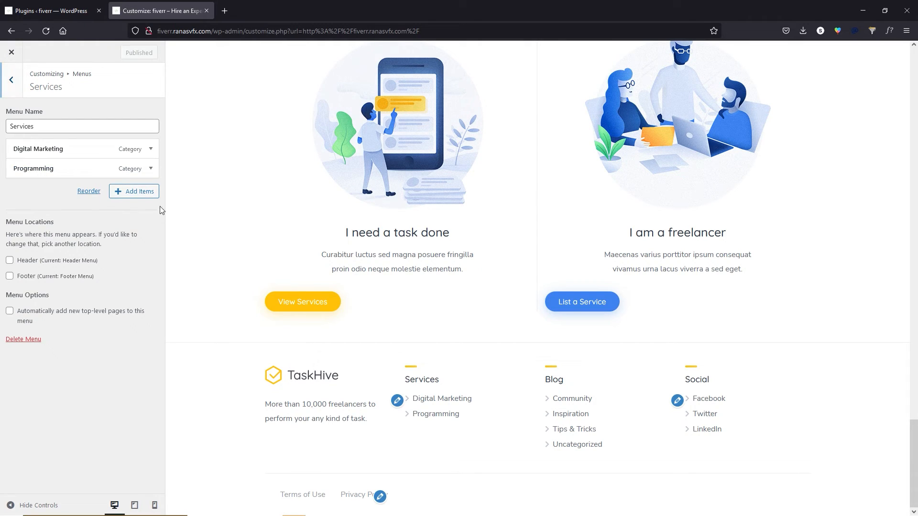
Inspect the Social menu's Facebook link, then return to the footer widget settings.
{"action": "left_click", "coordinate": [677, 401]}
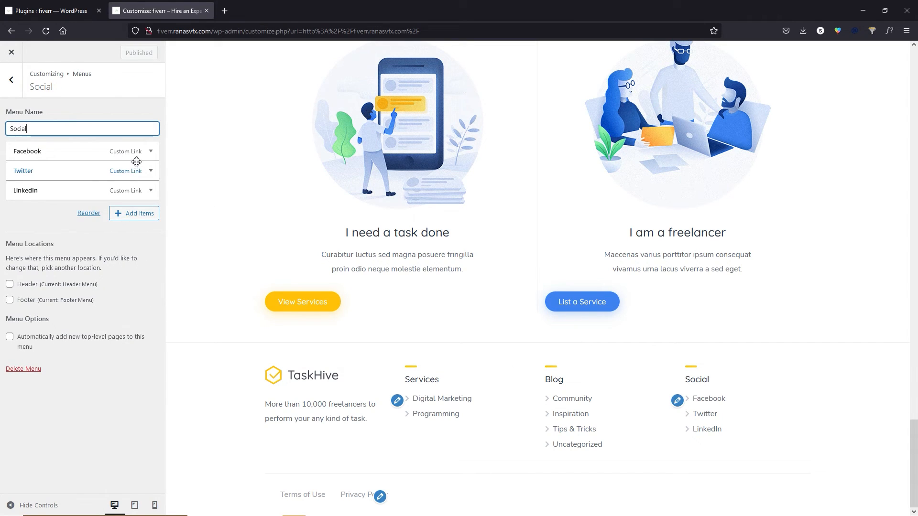
{"action": "left_click", "coordinate": [150, 152]}
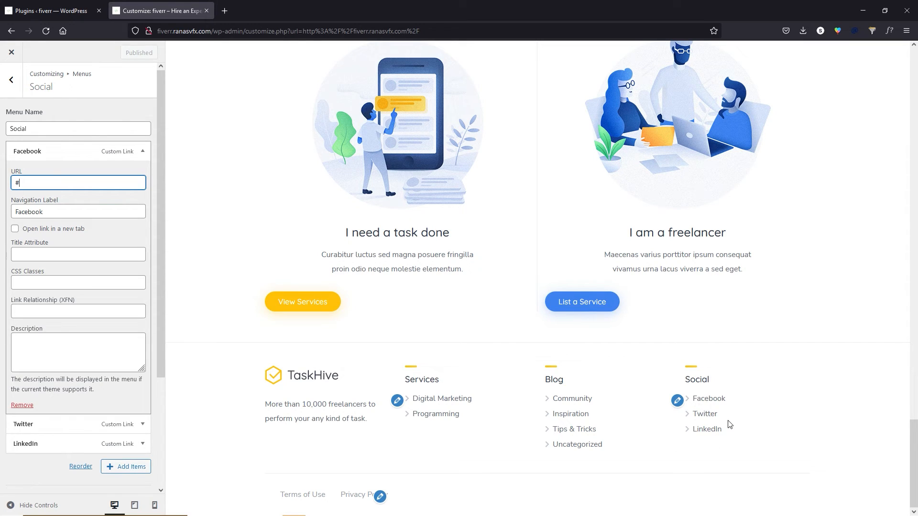
{"action": "left_click", "coordinate": [11, 89]}
{"action": "left_click", "coordinate": [13, 87]}
{"action": "left_click", "coordinate": [13, 87]}
{"action": "left_click", "coordinate": [34, 221]}
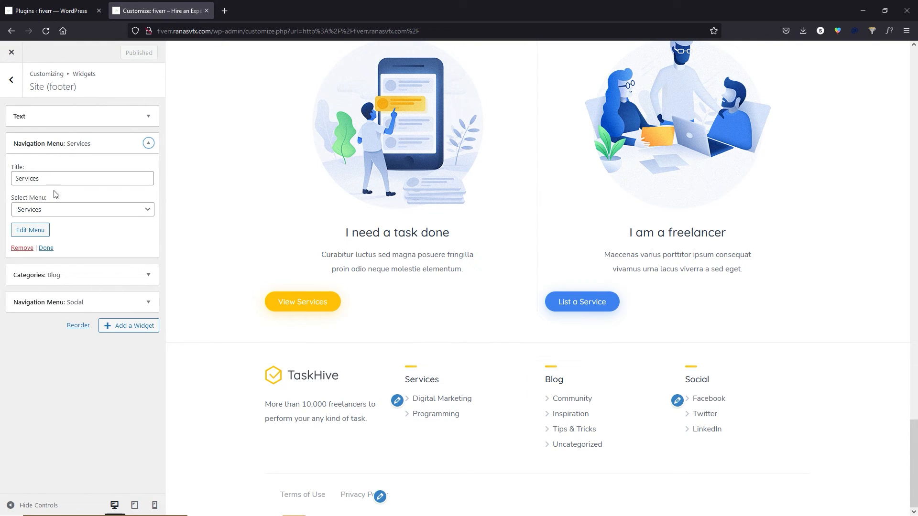
Delete the TaskHive logo image from the footer Text widget.
{"action": "left_click", "coordinate": [145, 120]}
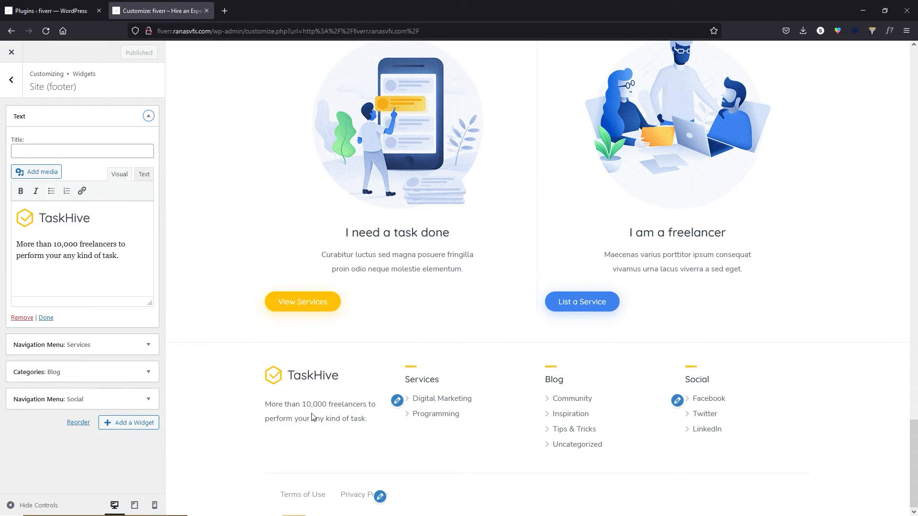
{"action": "left_click", "coordinate": [72, 222]}
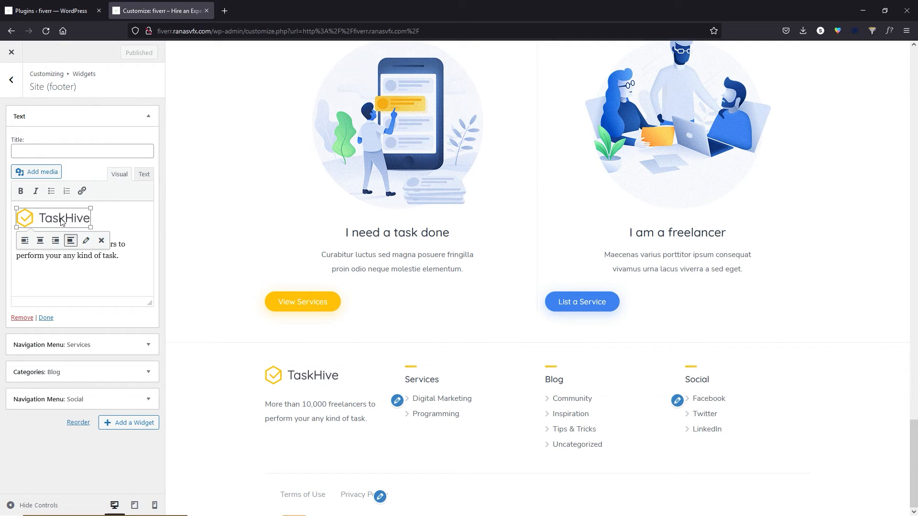
{"action": "left_click", "coordinate": [46, 256]}
{"action": "left_click_drag", "start_coordinate": [16, 244], "coordinate": [118, 260]}
{"action": "left_click", "coordinate": [119, 260]}
{"action": "left_click", "coordinate": [58, 214]}
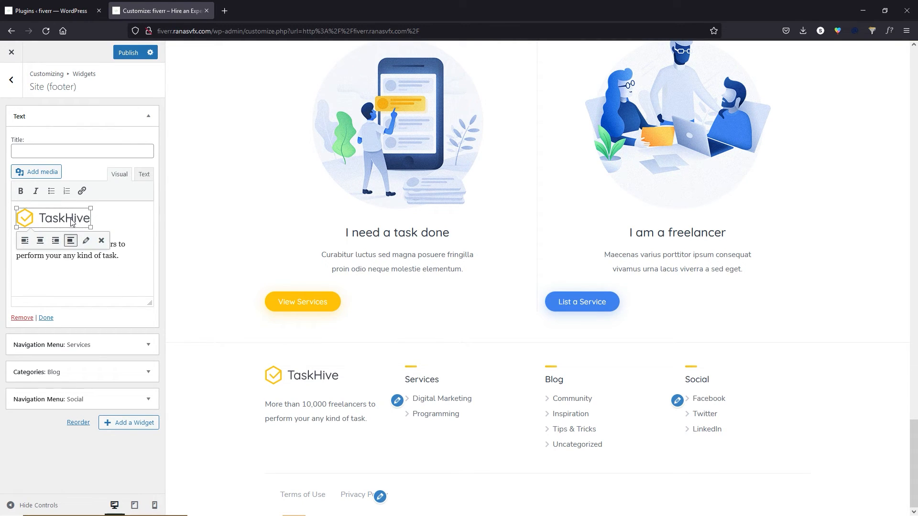
{"action": "left_click", "coordinate": [102, 240]}
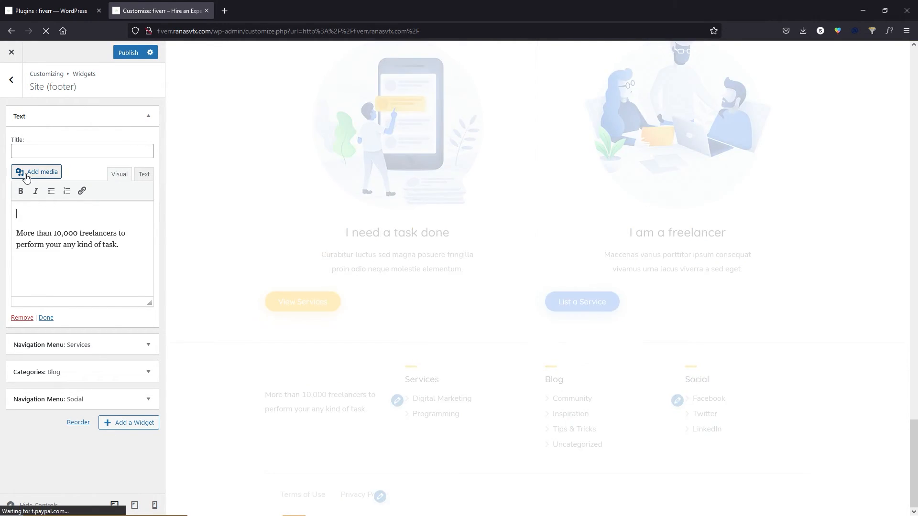
Insert the colourful site logo from the media library and publish the footer.
{"action": "left_click", "coordinate": [32, 173]}
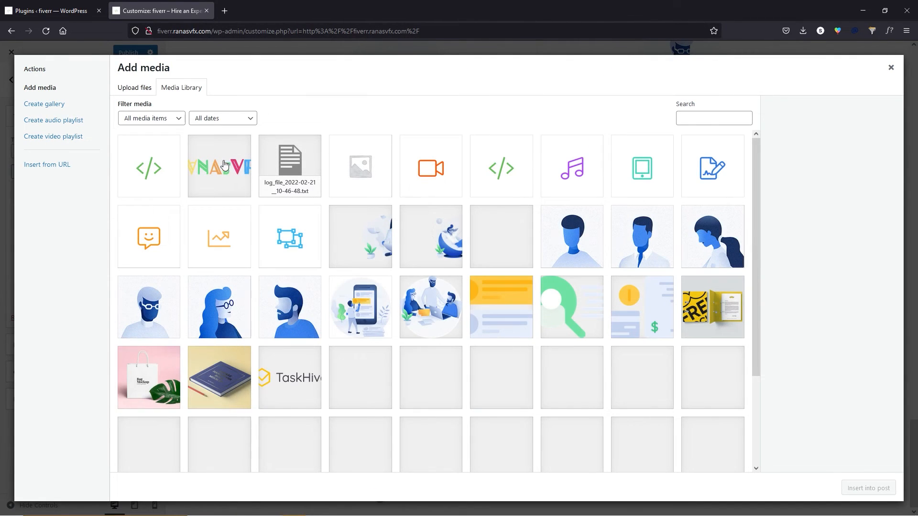
{"action": "left_click", "coordinate": [221, 167]}
{"action": "left_click", "coordinate": [869, 488]}
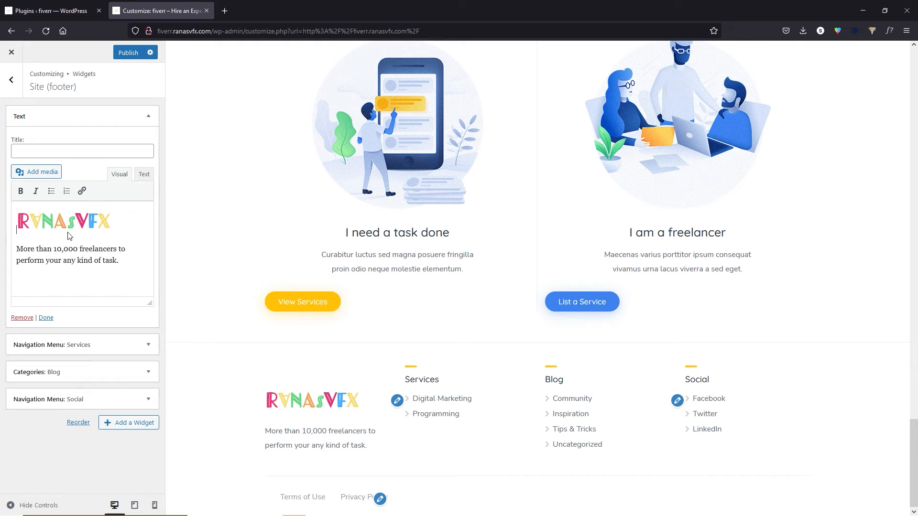
{"action": "left_click_drag", "start_coordinate": [61, 249], "coordinate": [117, 260]}
{"action": "left_click", "coordinate": [128, 52]}
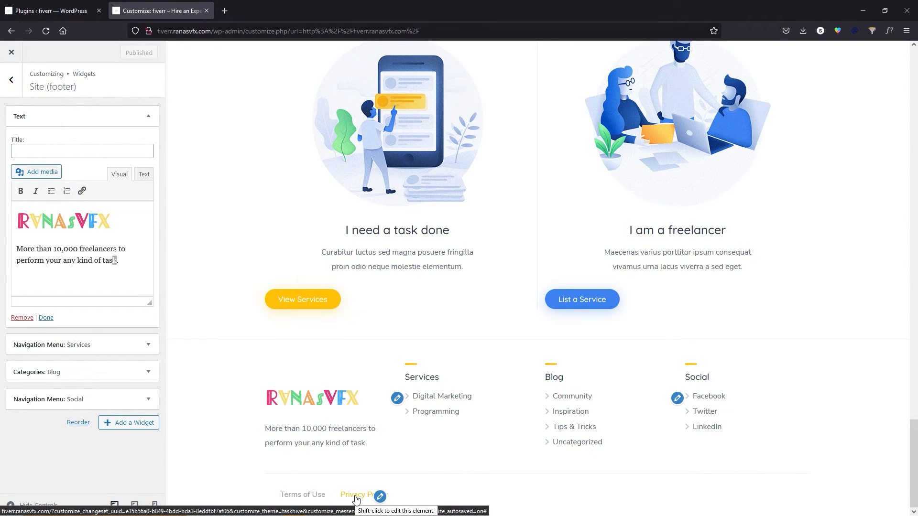
List all pages in the admin, sorted by title.
{"action": "left_click", "coordinate": [53, 10]}
{"action": "mouse_move", "coordinate": [42, 132]}
{"action": "left_click", "coordinate": [102, 126]}
{"action": "left_click", "coordinate": [117, 128]}
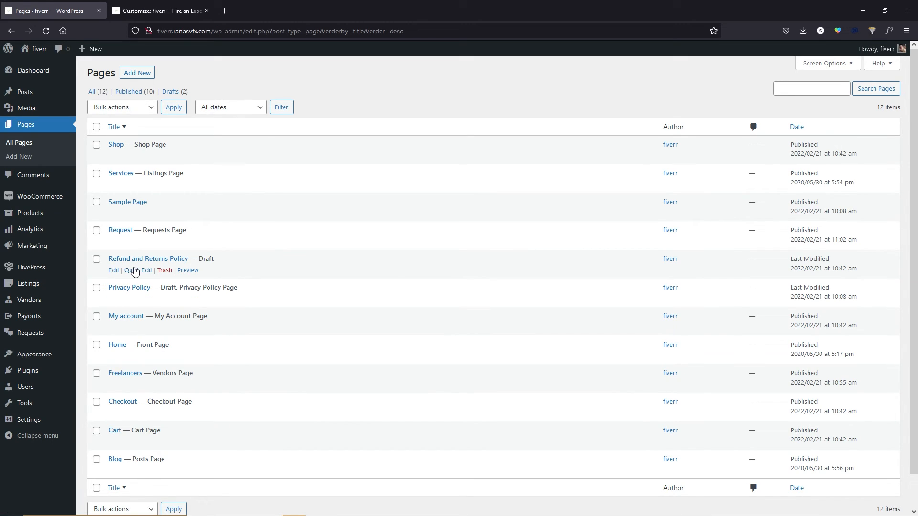
Look through Homepage Settings, the Body Font choices and WooCommerce unchanged, then close the Customizer.
{"action": "left_click", "coordinate": [177, 6]}
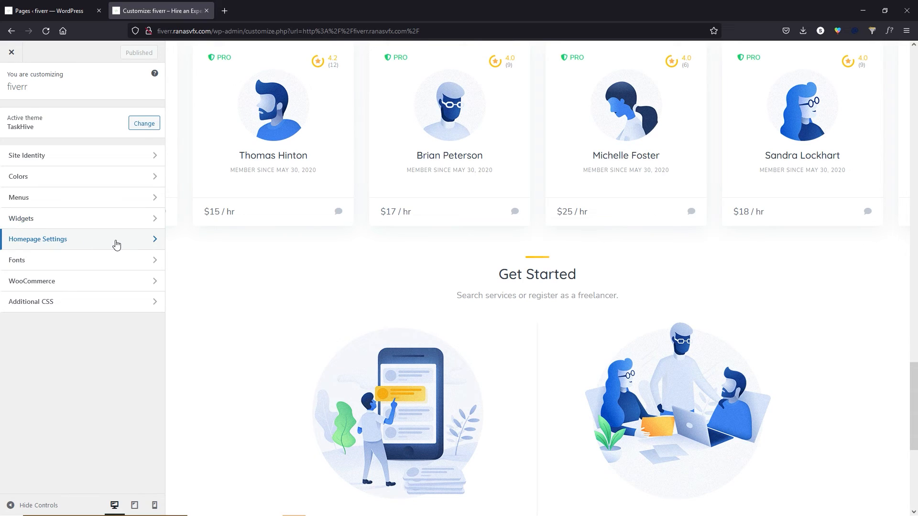
{"action": "left_click", "coordinate": [116, 245]}
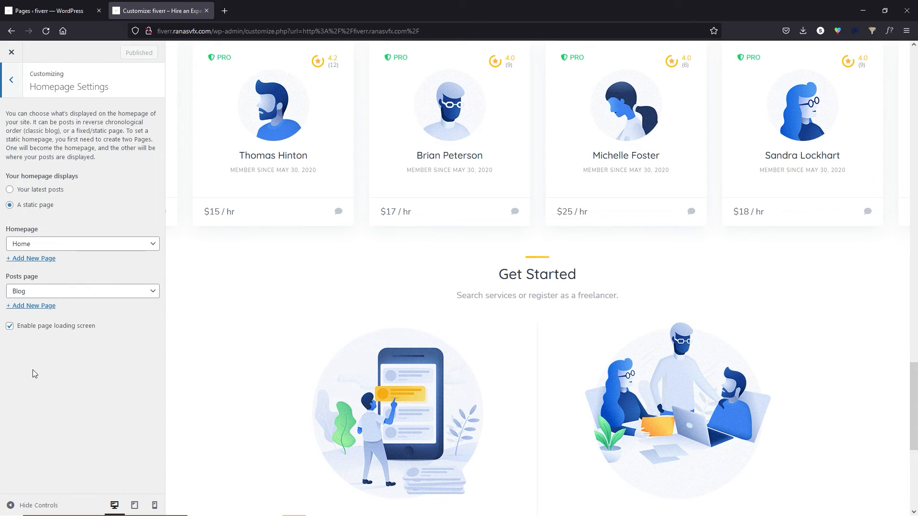
{"action": "left_click", "coordinate": [11, 80]}
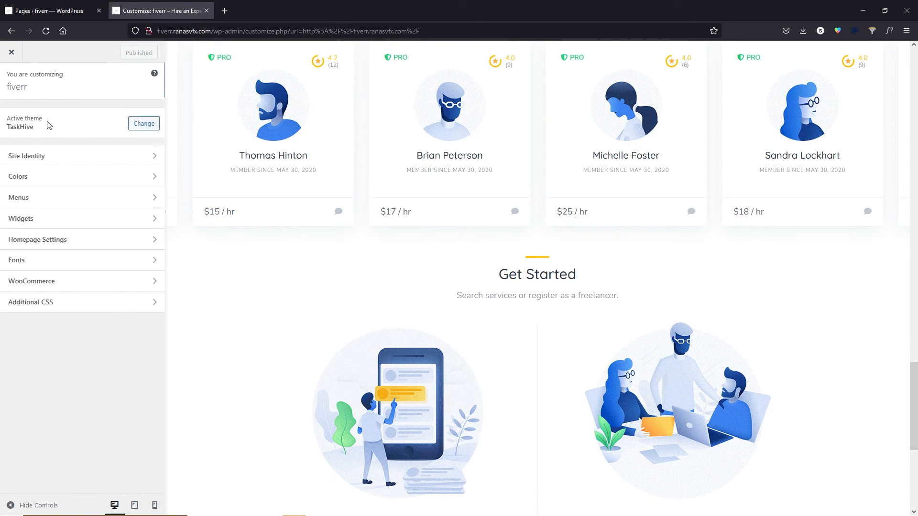
{"action": "left_click", "coordinate": [61, 268]}
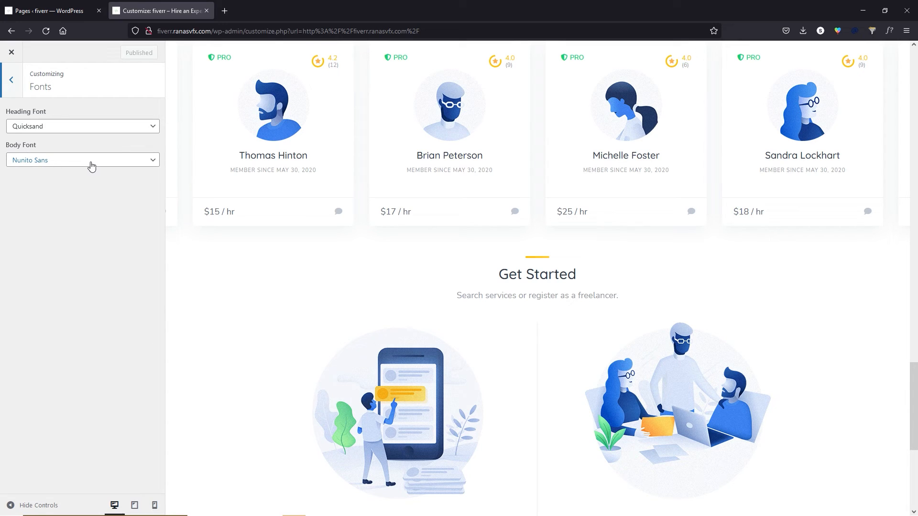
{"action": "left_click", "coordinate": [92, 163]}
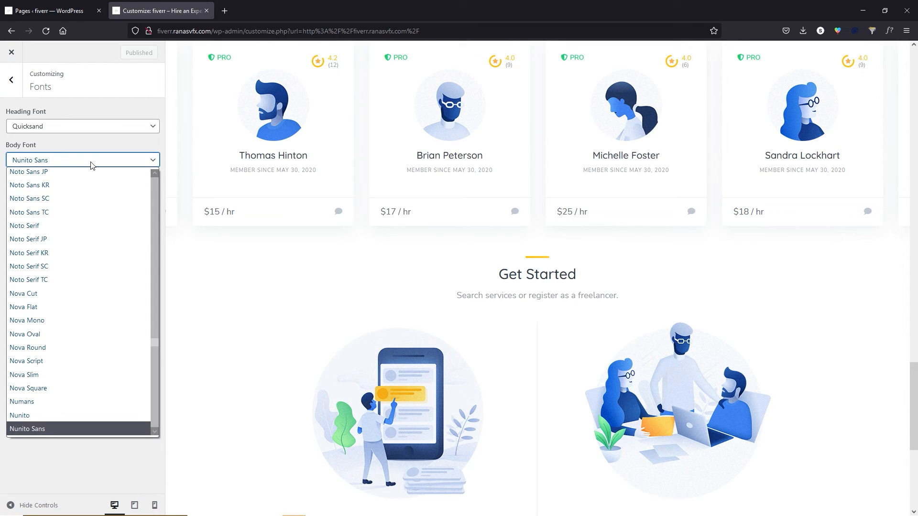
{"action": "left_click", "coordinate": [11, 80]}
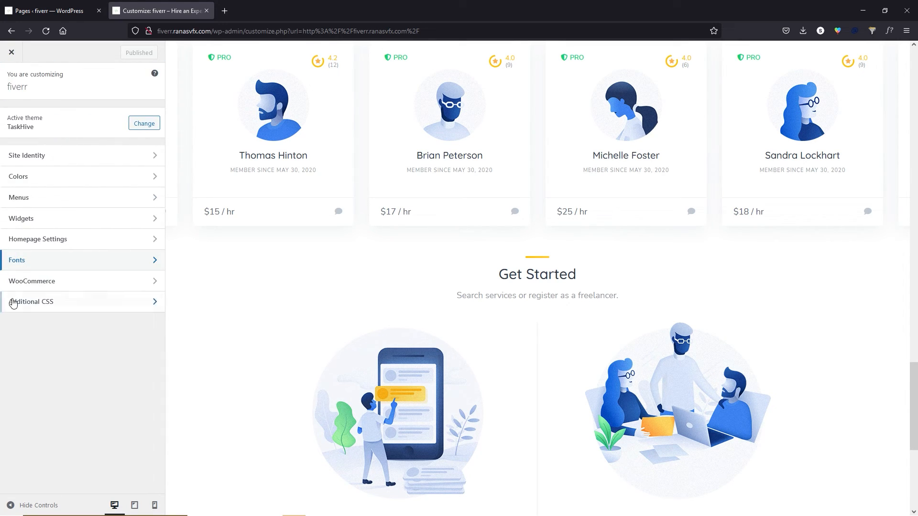
{"action": "left_click", "coordinate": [57, 286]}
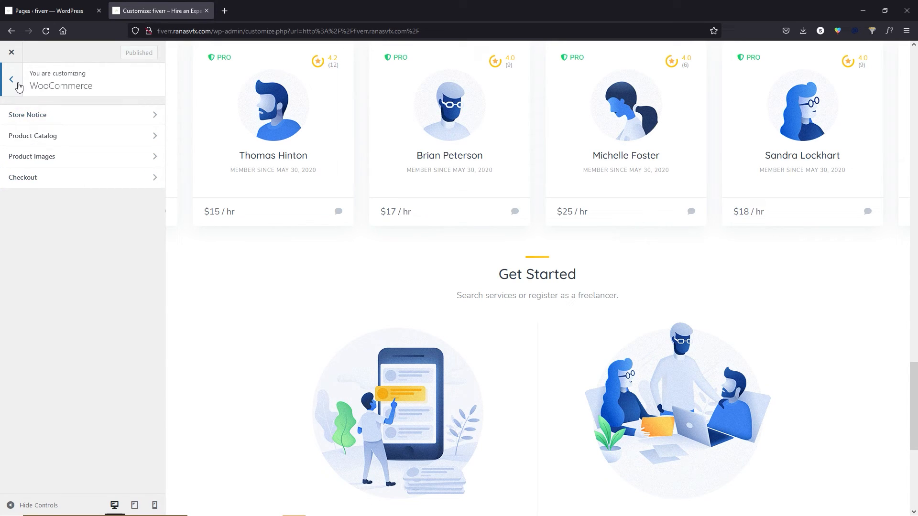
{"action": "left_click", "coordinate": [19, 86]}
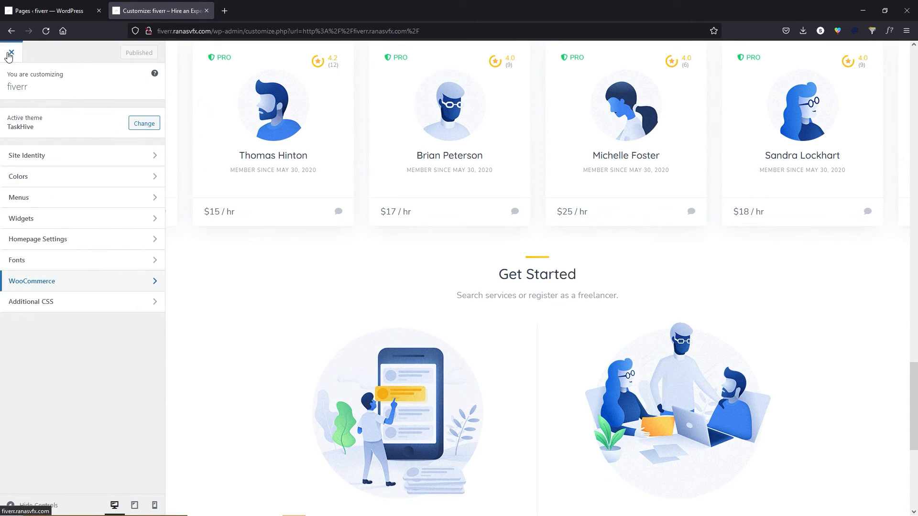
{"action": "left_click", "coordinate": [10, 54]}
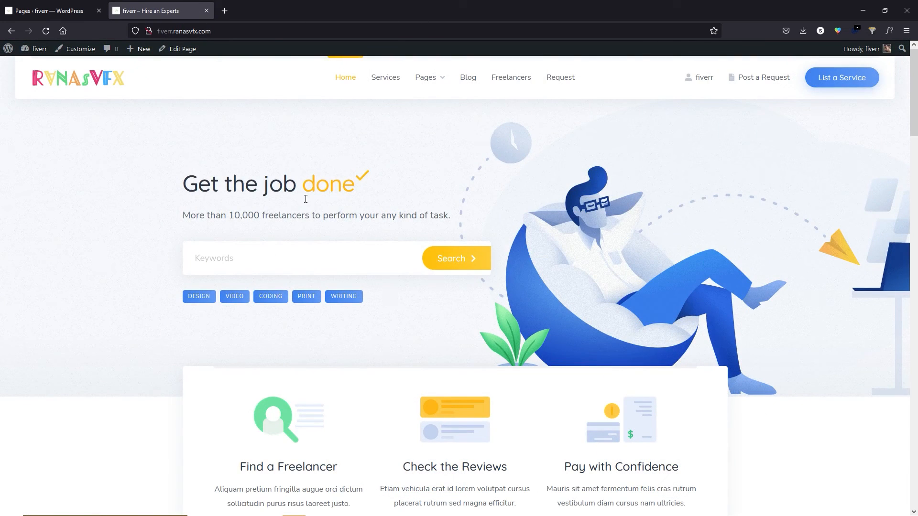
Look over the live homepage's 'Get the job done' hero, then edit the Home page.
{"action": "left_click_drag", "start_coordinate": [194, 184], "coordinate": [342, 191]}
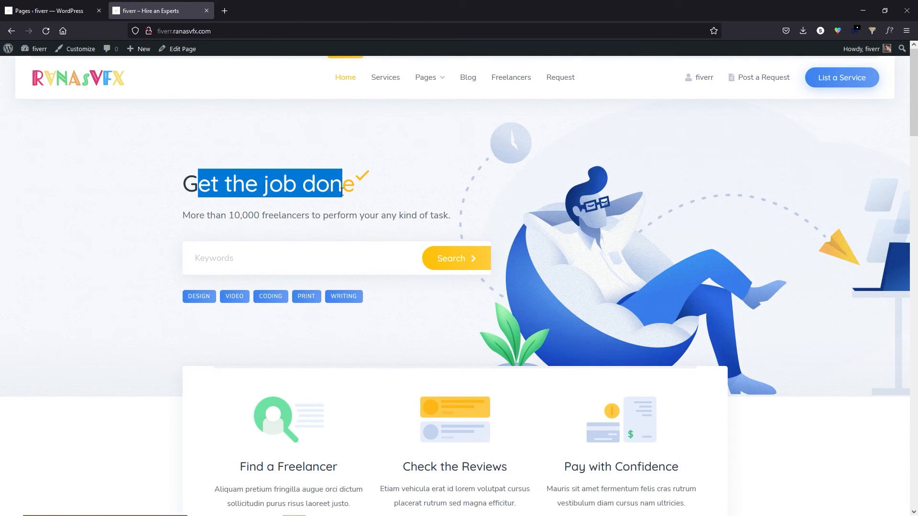
{"action": "left_click", "coordinate": [265, 254]}
{"action": "scroll", "coordinate": [454, 368], "scroll_direction": "down", "scroll_amount": 2}
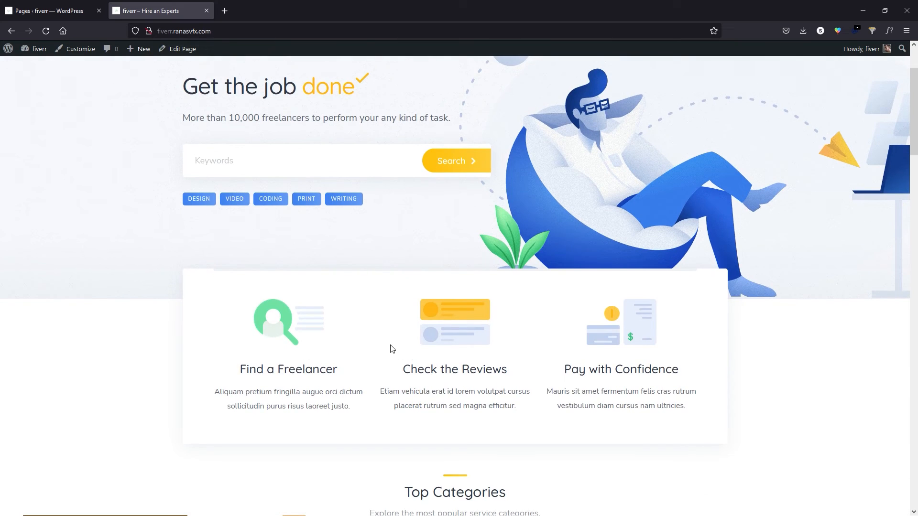
{"action": "scroll", "coordinate": [390, 348], "scroll_direction": "up", "scroll_amount": 2}
{"action": "left_click", "coordinate": [182, 49]}
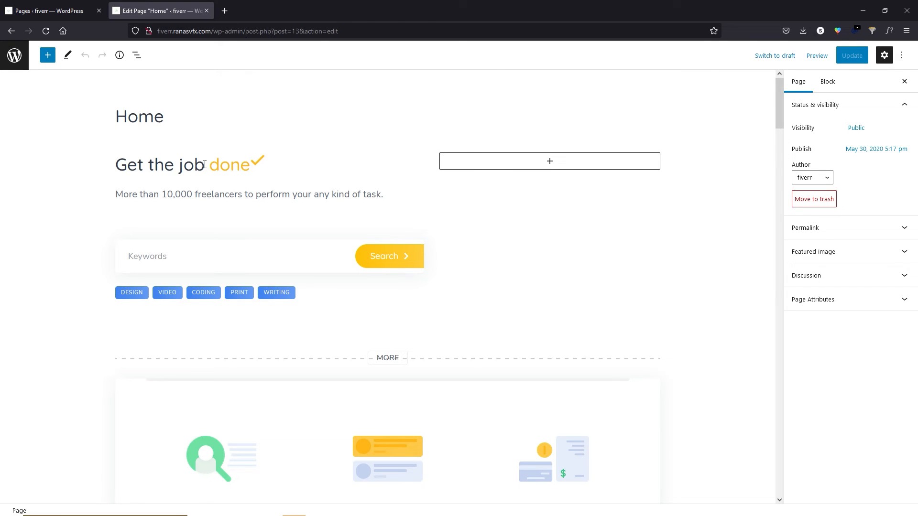
Replace 'done' with 'Here' so the headline reads 'Get the job Here'.
{"action": "left_click_drag", "start_coordinate": [204, 165], "coordinate": [339, 175]}
{"action": "type", "text": "Here"}
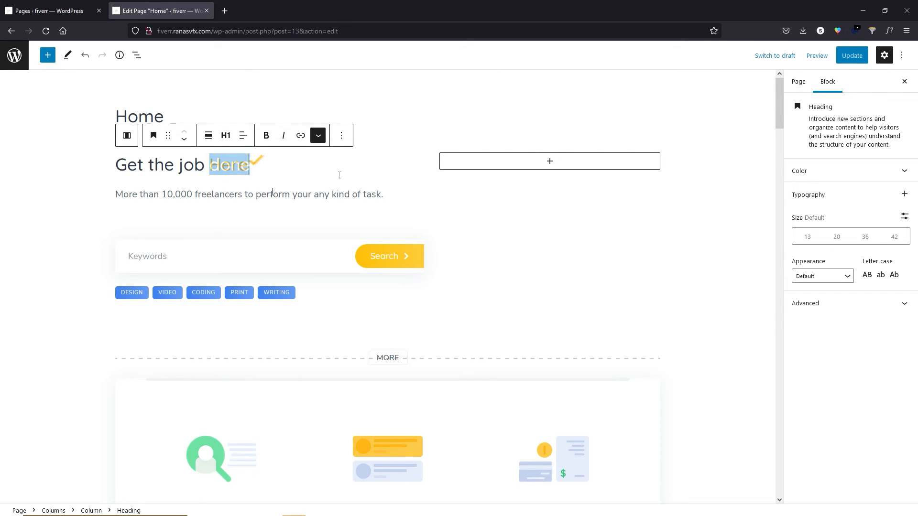
{"action": "left_click", "coordinate": [172, 196]}
{"action": "left_click_drag", "start_coordinate": [128, 193], "coordinate": [290, 196]}
{"action": "left_click", "coordinate": [357, 238]}
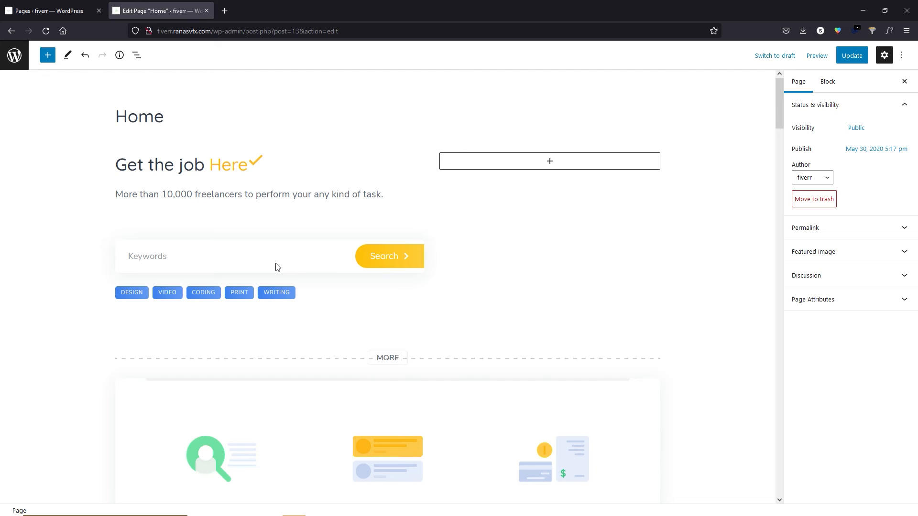
Select the Listing Search Form and Listing Tags blocks, reviewing the search form's options.
{"action": "left_click", "coordinate": [315, 267]}
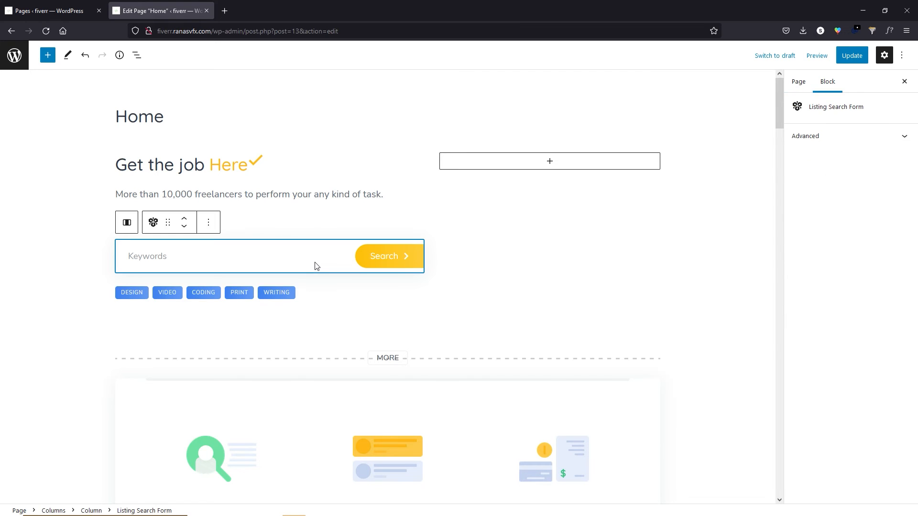
{"action": "left_click", "coordinate": [212, 228]}
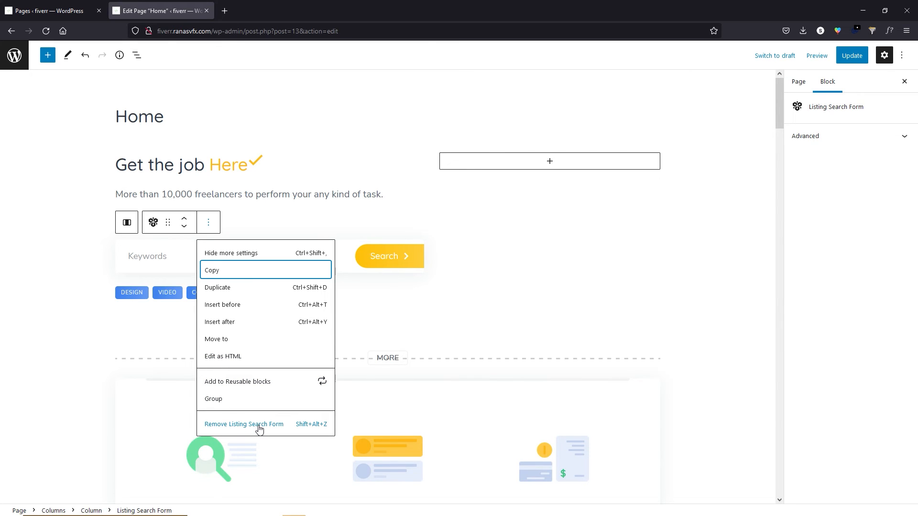
{"action": "left_click", "coordinate": [147, 324]}
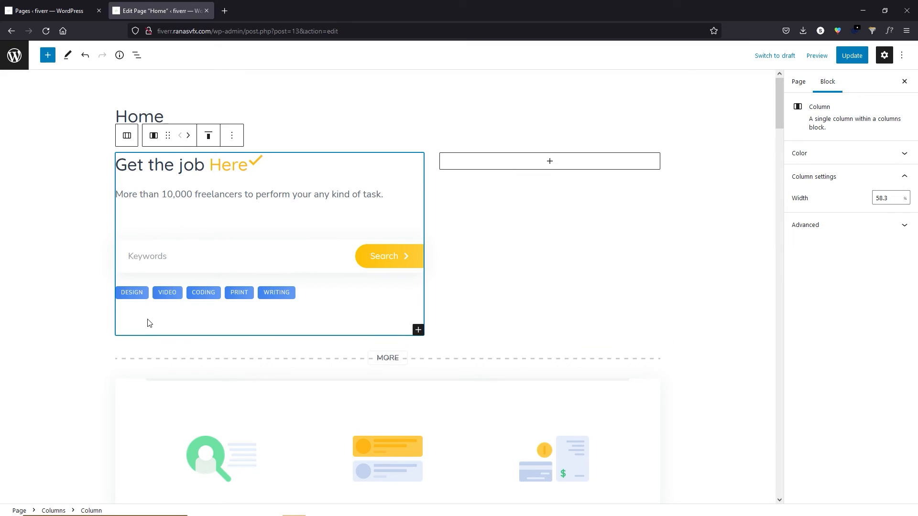
{"action": "left_click", "coordinate": [298, 297]}
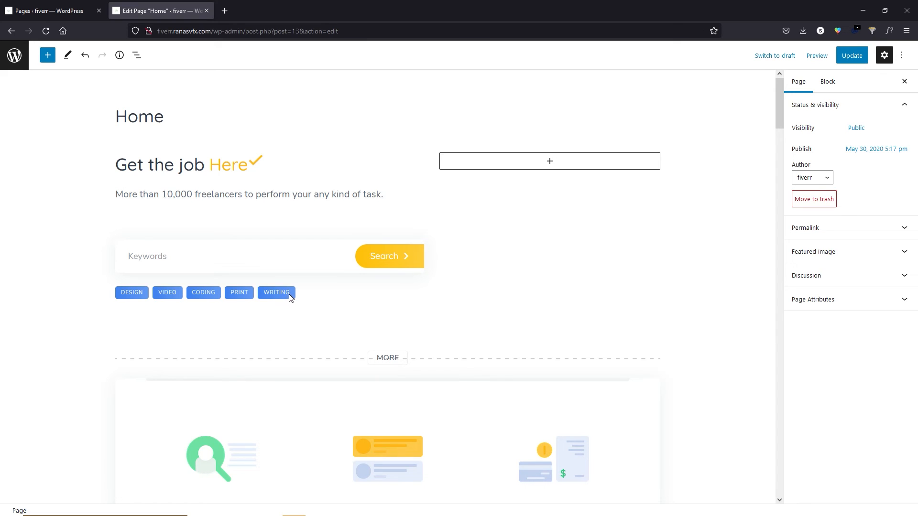
{"action": "left_click", "coordinate": [289, 295]}
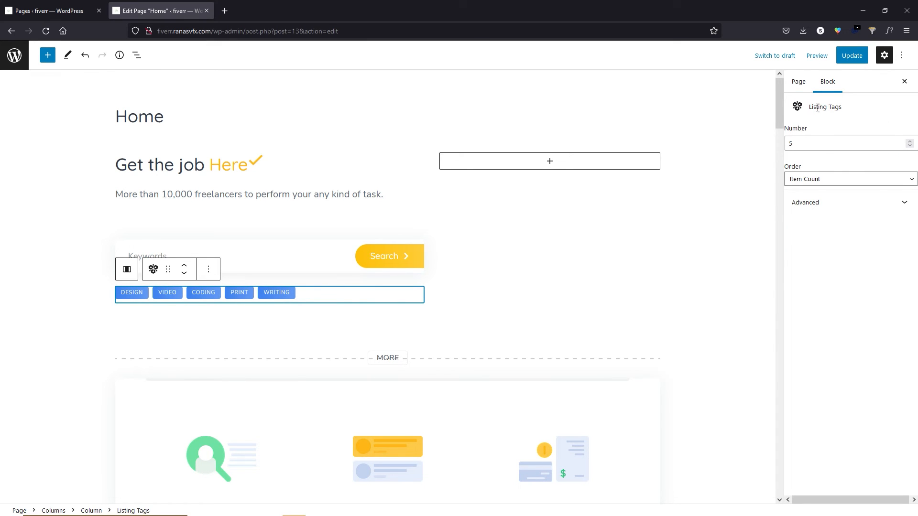
{"action": "left_click", "coordinate": [399, 242]}
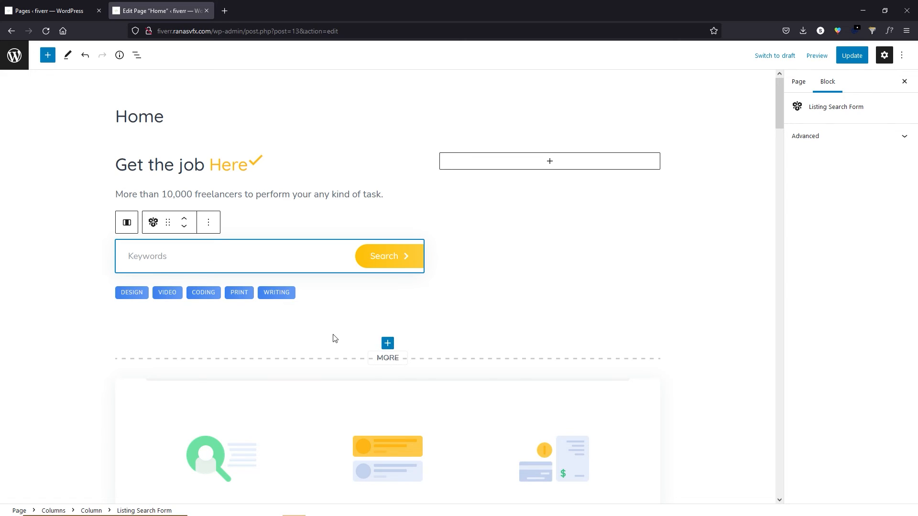
Drag a HivePress Request Search Form block to the bottom of the Home page.
{"action": "scroll", "coordinate": [334, 338], "scroll_direction": "down", "scroll_amount": 15}
{"action": "scroll", "coordinate": [153, 334], "scroll_direction": "down", "scroll_amount": 10}
{"action": "scroll", "coordinate": [151, 342], "scroll_direction": "up", "scroll_amount": 5}
{"action": "scroll", "coordinate": [156, 340], "scroll_direction": "down", "scroll_amount": 15}
{"action": "scroll", "coordinate": [159, 342], "scroll_direction": "down", "scroll_amount": 10}
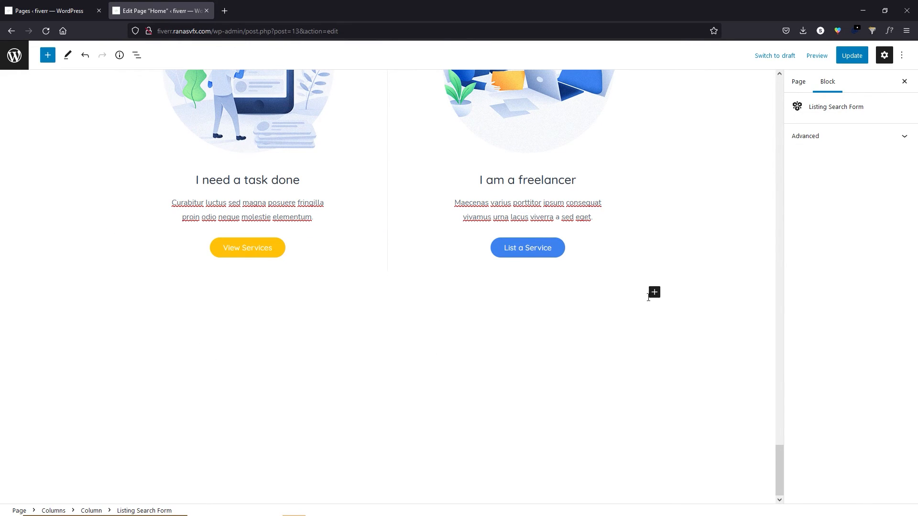
{"action": "left_click", "coordinate": [655, 293]}
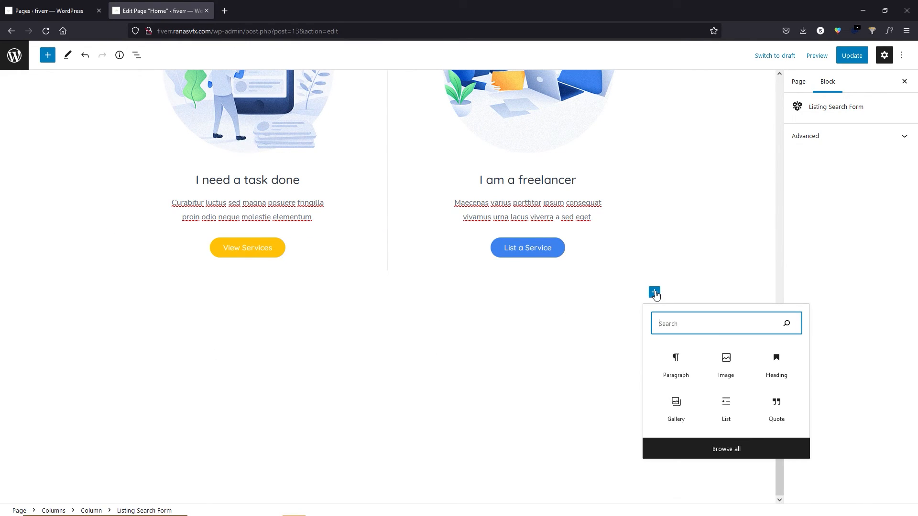
{"action": "left_click", "coordinate": [729, 456]}
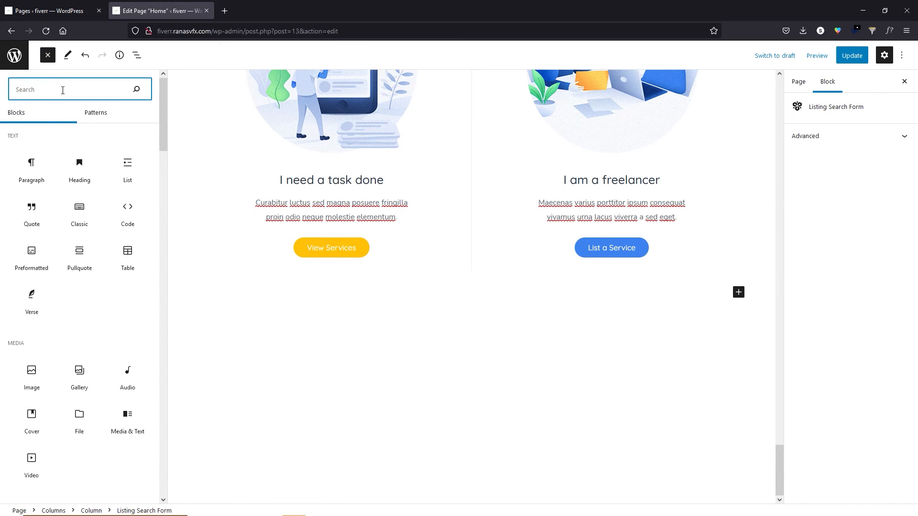
{"action": "scroll", "coordinate": [81, 270], "scroll_direction": "down", "scroll_amount": 15}
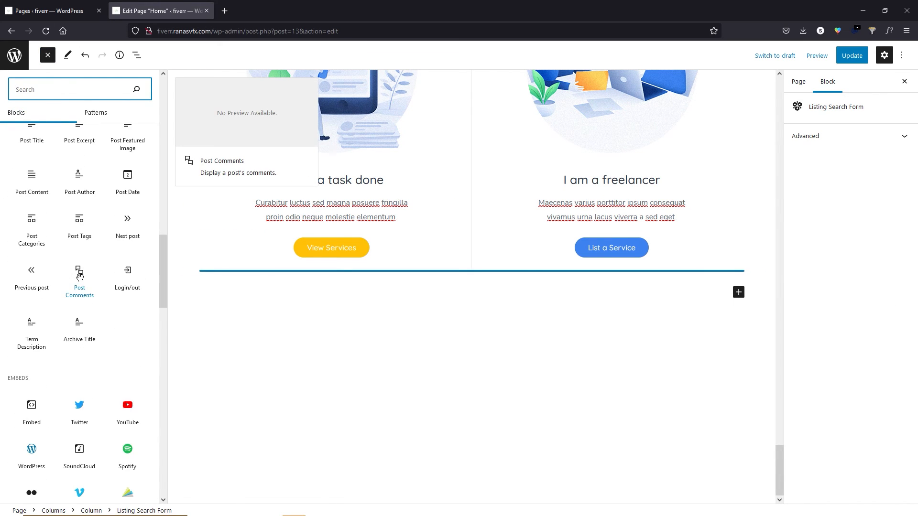
{"action": "scroll", "coordinate": [79, 277], "scroll_direction": "down", "scroll_amount": 15}
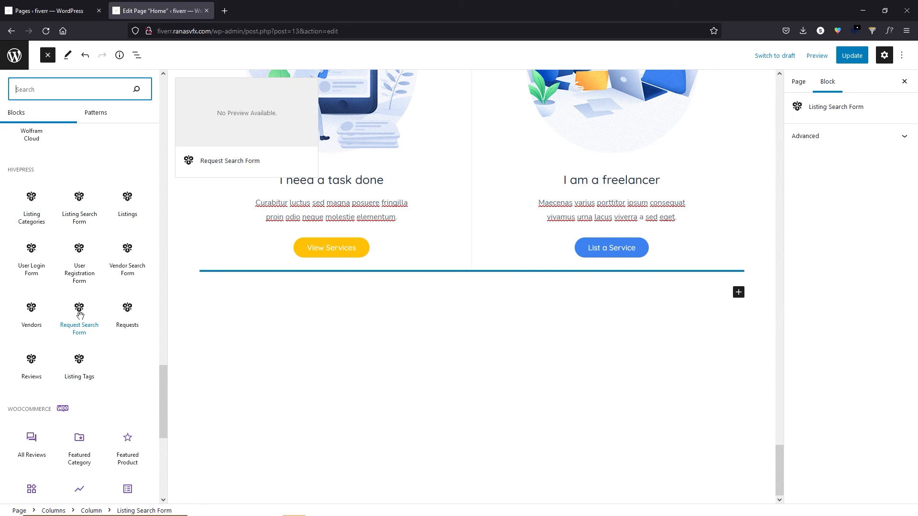
{"action": "left_click_drag", "start_coordinate": [79, 307], "coordinate": [454, 301]}
{"action": "left_click", "coordinate": [179, 302]}
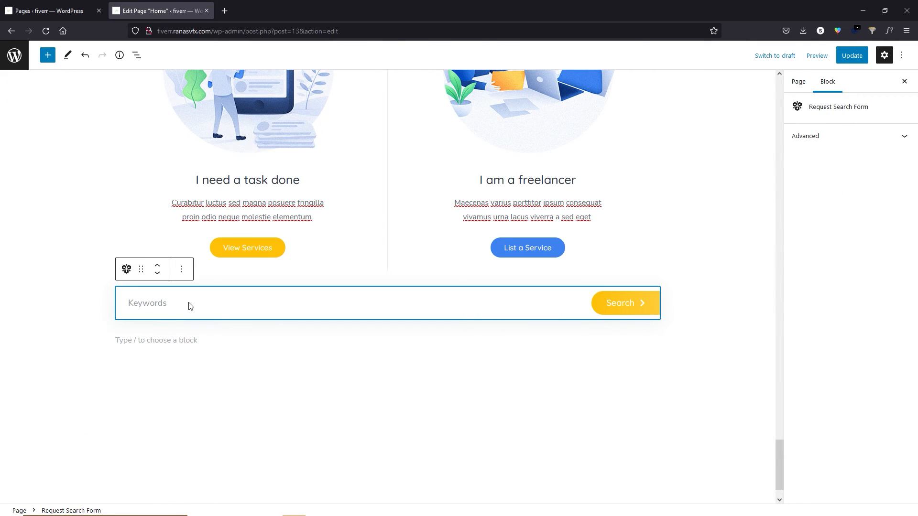
Compare the new Request Search Form with the Listing Search Form at the top.
{"action": "scroll", "coordinate": [316, 316], "scroll_direction": "up", "scroll_amount": 20}
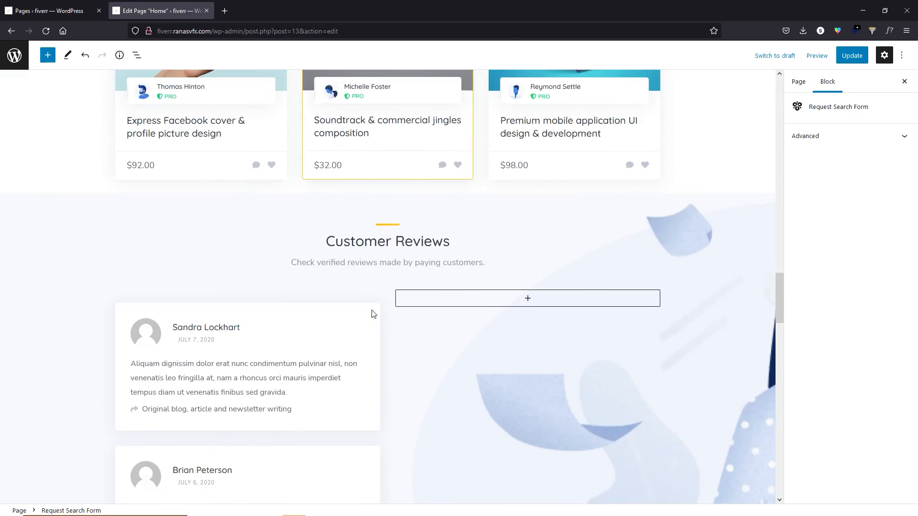
{"action": "scroll", "coordinate": [363, 304], "scroll_direction": "up", "scroll_amount": 15}
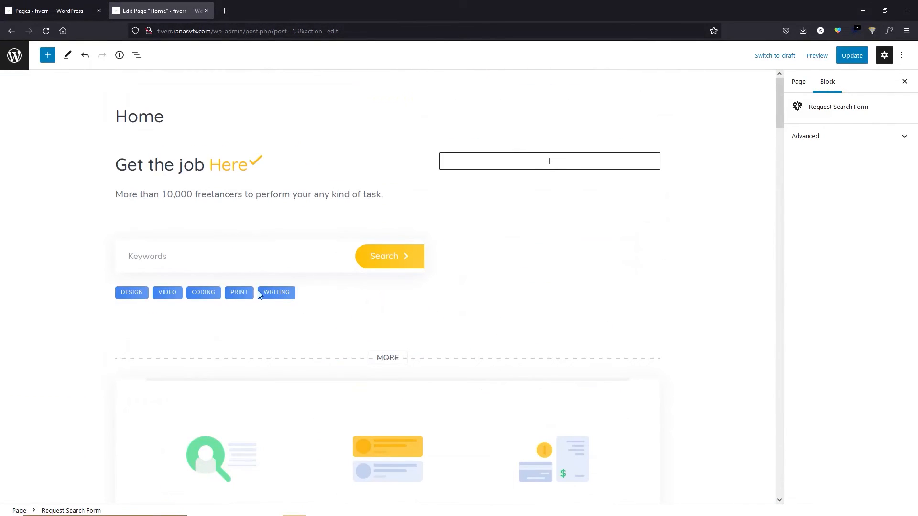
{"action": "left_click", "coordinate": [229, 256]}
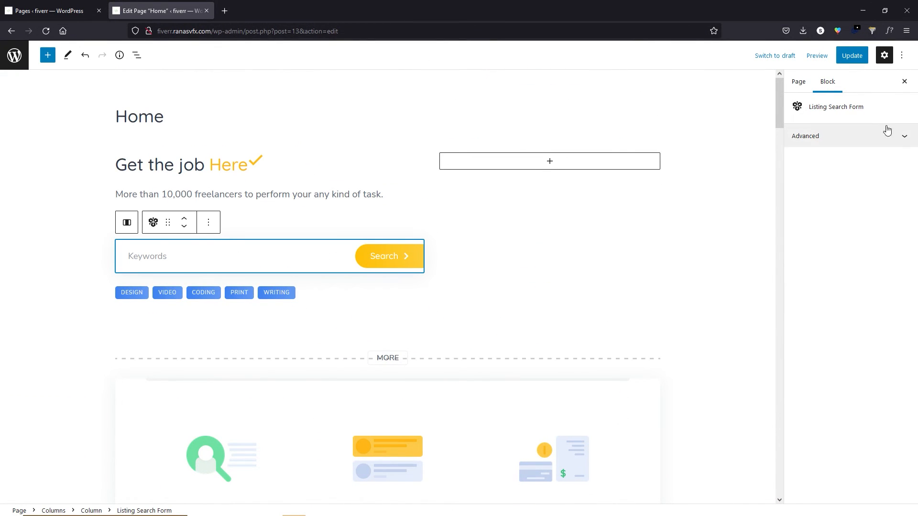
{"action": "scroll", "coordinate": [664, 328], "scroll_direction": "down", "scroll_amount": 10}
{"action": "left_click_drag", "start_coordinate": [780, 177], "coordinate": [802, 484]}
{"action": "left_click", "coordinate": [598, 242]}
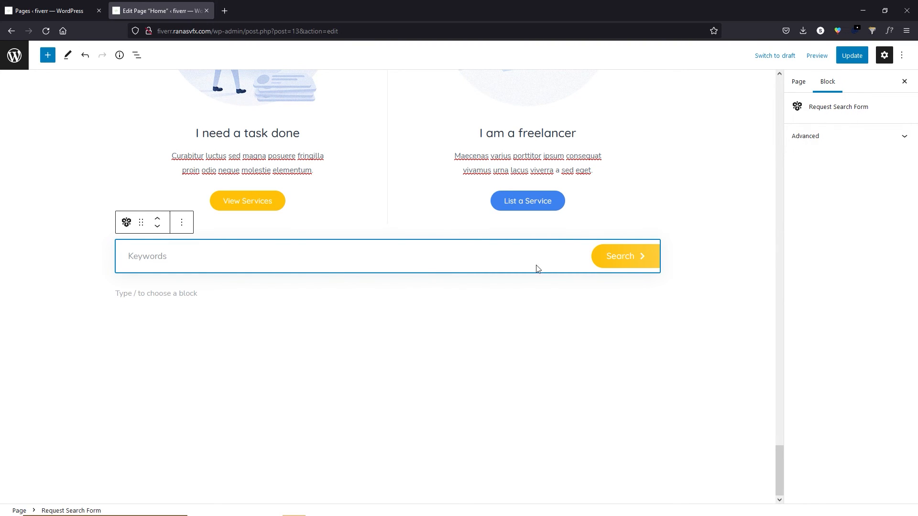
{"action": "scroll", "coordinate": [690, 267], "scroll_direction": "up", "scroll_amount": 3}
{"action": "left_click_drag", "start_coordinate": [783, 451], "coordinate": [782, 103]}
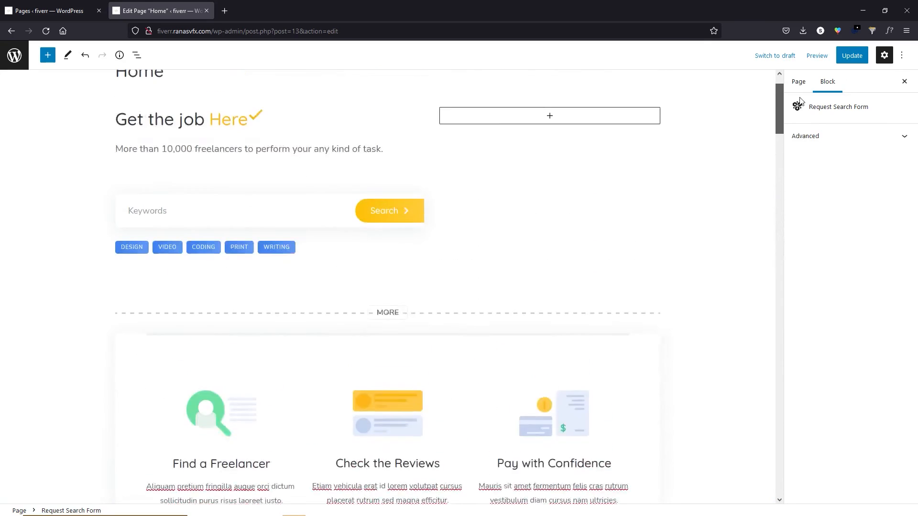
{"action": "left_click", "coordinate": [282, 264]}
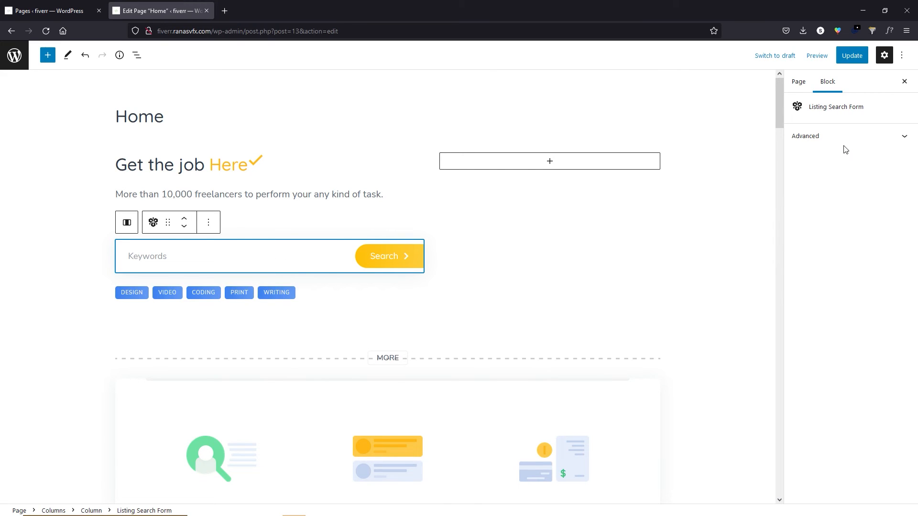
{"action": "left_click_drag", "start_coordinate": [774, 114], "coordinate": [790, 488]}
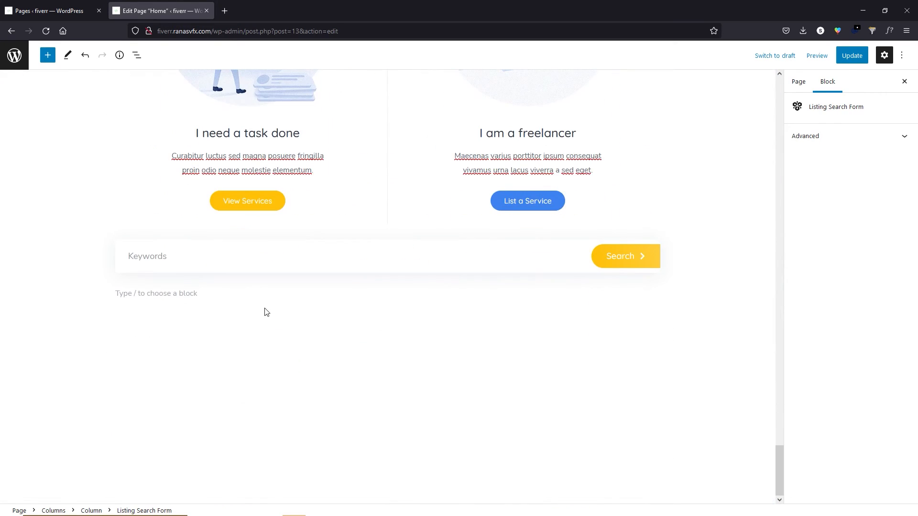
Add an equal two-column Columns block below the Request Search Form.
{"action": "left_click", "coordinate": [575, 317]}
{"action": "left_click", "coordinate": [172, 286]}
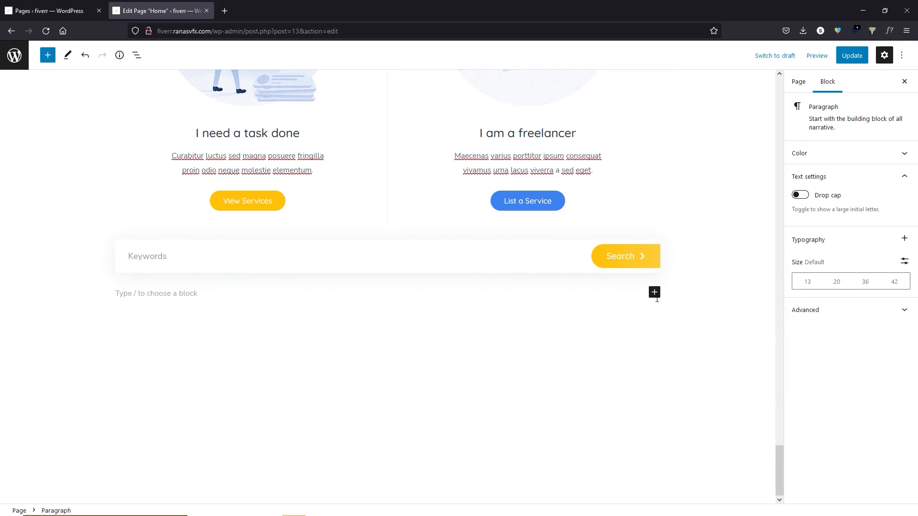
{"action": "left_click", "coordinate": [655, 293]}
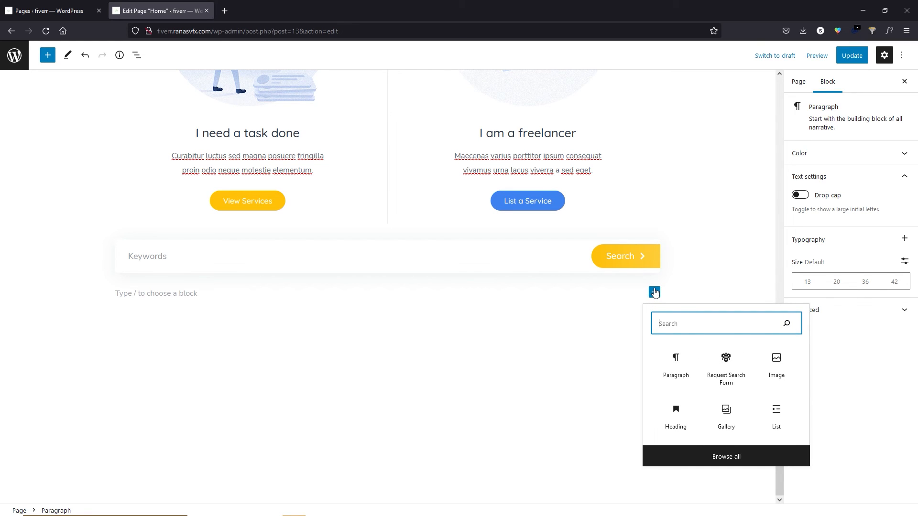
{"action": "left_click", "coordinate": [735, 460]}
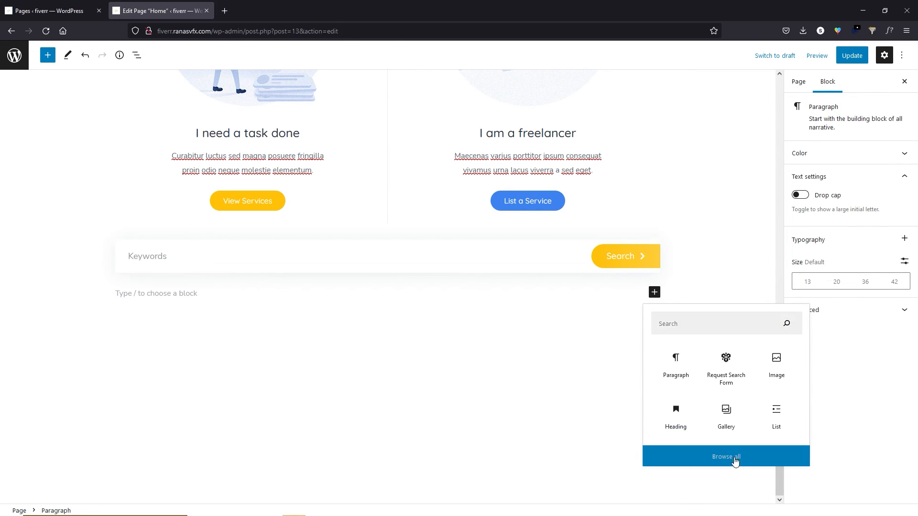
{"action": "scroll", "coordinate": [79, 239], "scroll_direction": "down", "scroll_amount": 5}
{"action": "left_click_drag", "start_coordinate": [79, 199], "coordinate": [188, 387]}
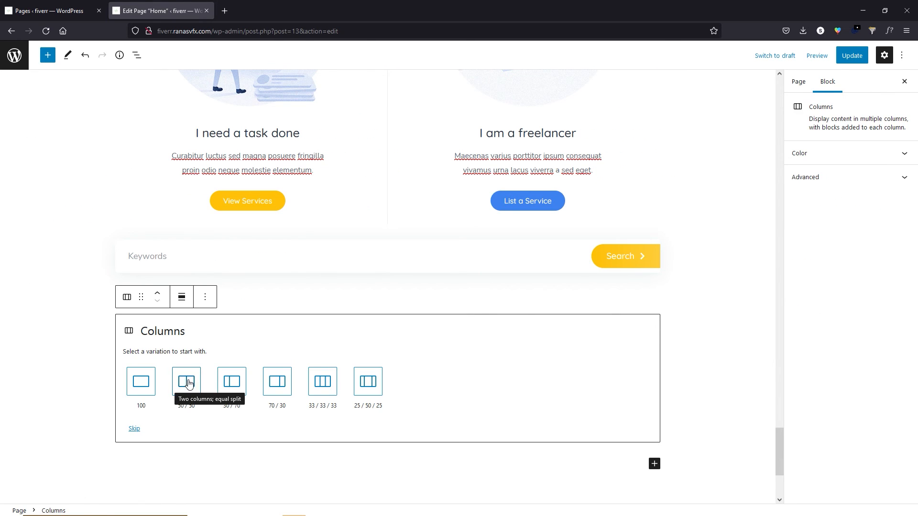
{"action": "left_click", "coordinate": [187, 387]}
Place a User Registration Form in the first column.
{"action": "left_click", "coordinate": [249, 324]}
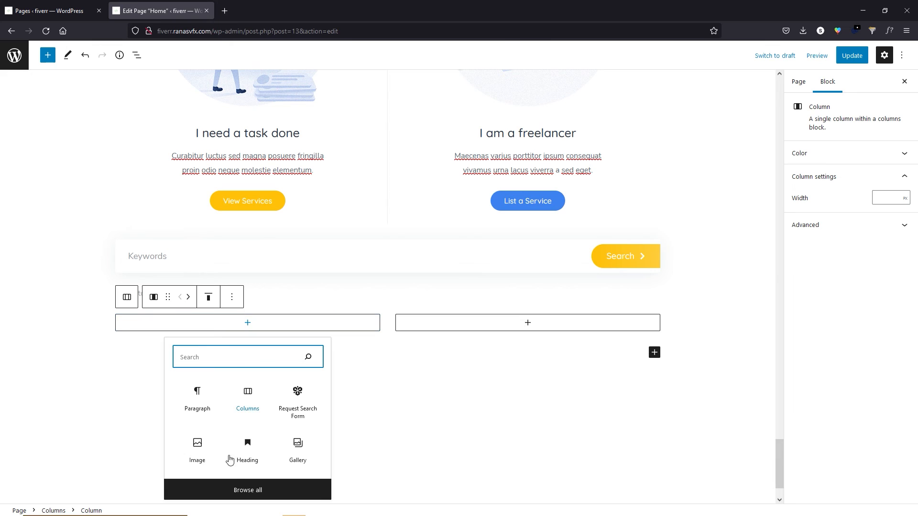
{"action": "left_click", "coordinate": [241, 490]}
{"action": "scroll", "coordinate": [114, 265], "scroll_direction": "down", "scroll_amount": 4}
{"action": "scroll", "coordinate": [114, 265], "scroll_direction": "down", "scroll_amount": 15}
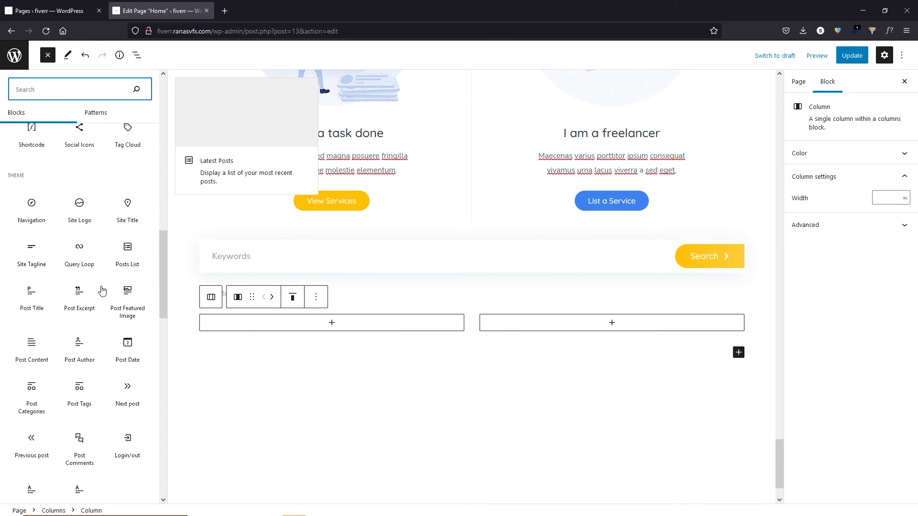
{"action": "left_click_drag", "start_coordinate": [79, 230], "coordinate": [282, 285]}
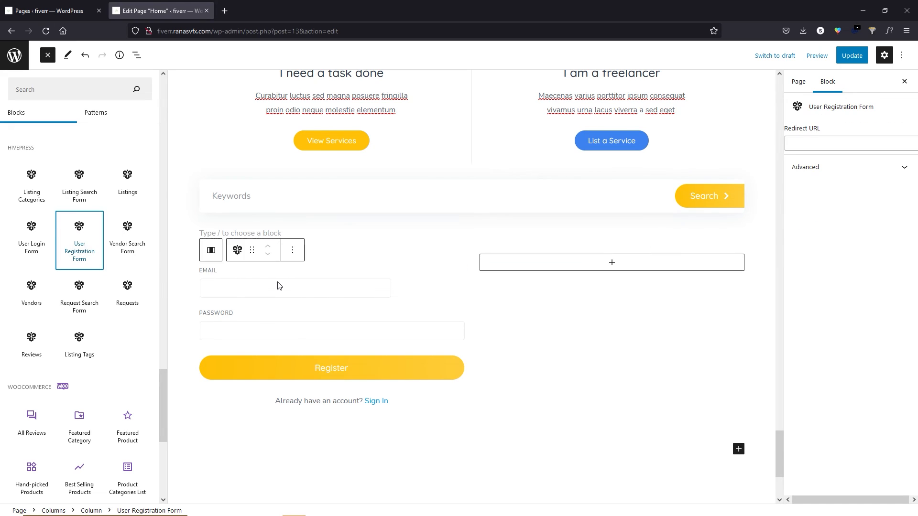
Insert a Reviews block into the second column.
{"action": "left_click", "coordinate": [613, 267]}
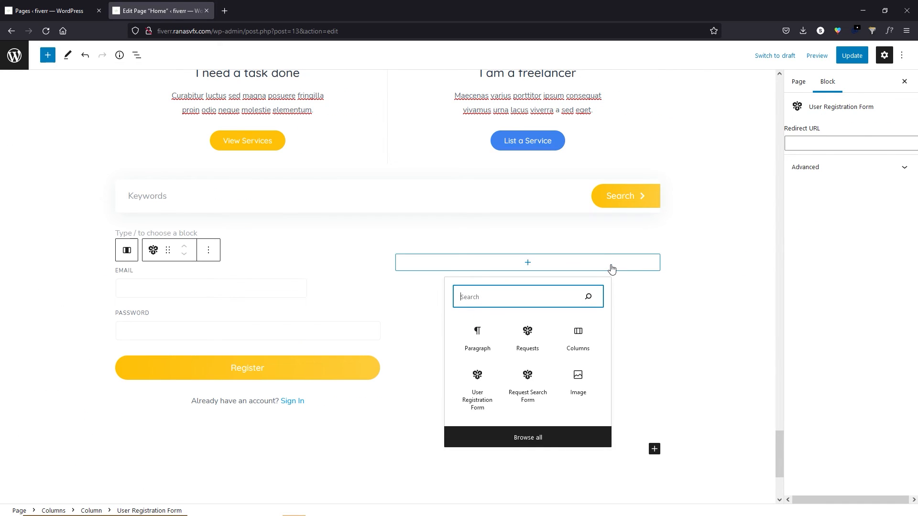
{"action": "left_click", "coordinate": [528, 438]}
{"action": "left_click_drag", "start_coordinate": [165, 139], "coordinate": [174, 437]}
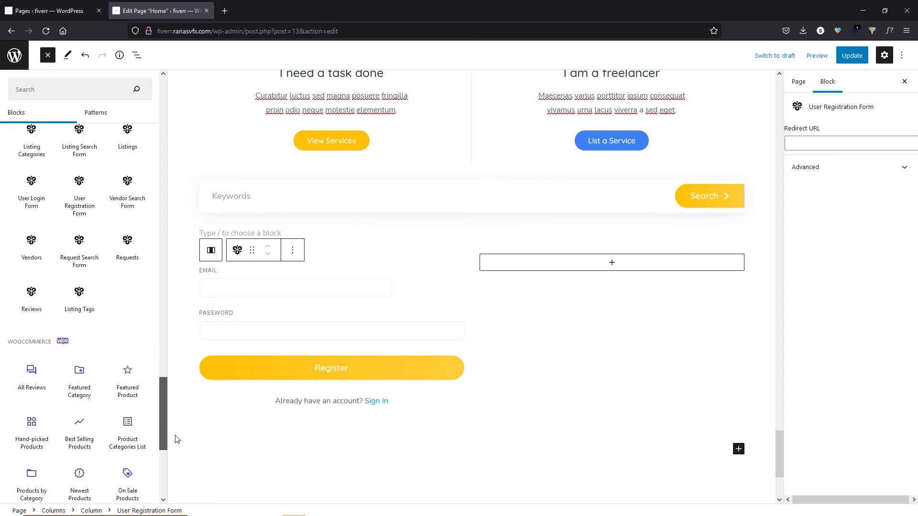
{"action": "left_click", "coordinate": [31, 308]}
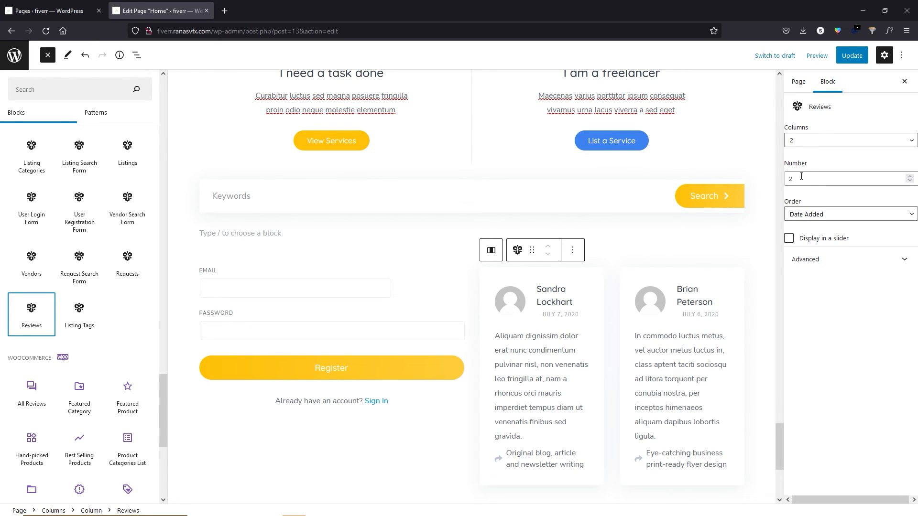
Set the Reviews block's order to Rating and update the page.
{"action": "left_click", "coordinate": [816, 215]}
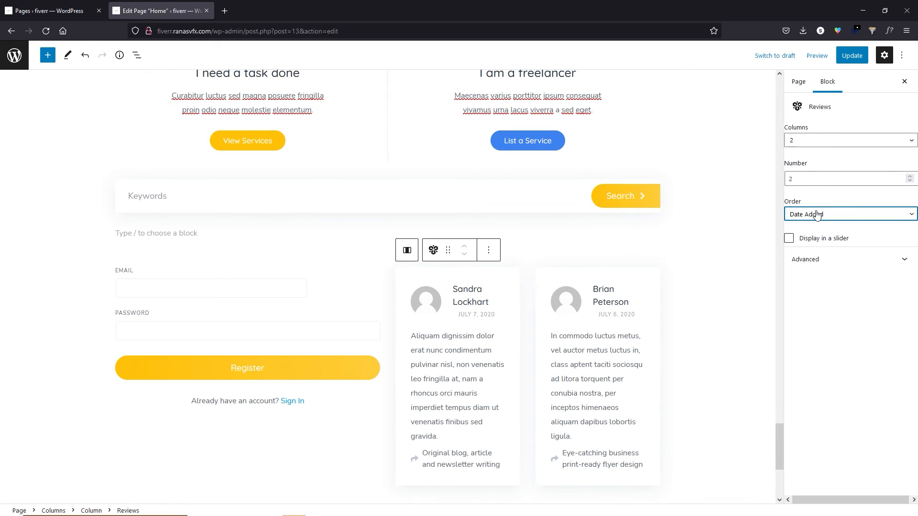
{"action": "left_click", "coordinate": [816, 218]}
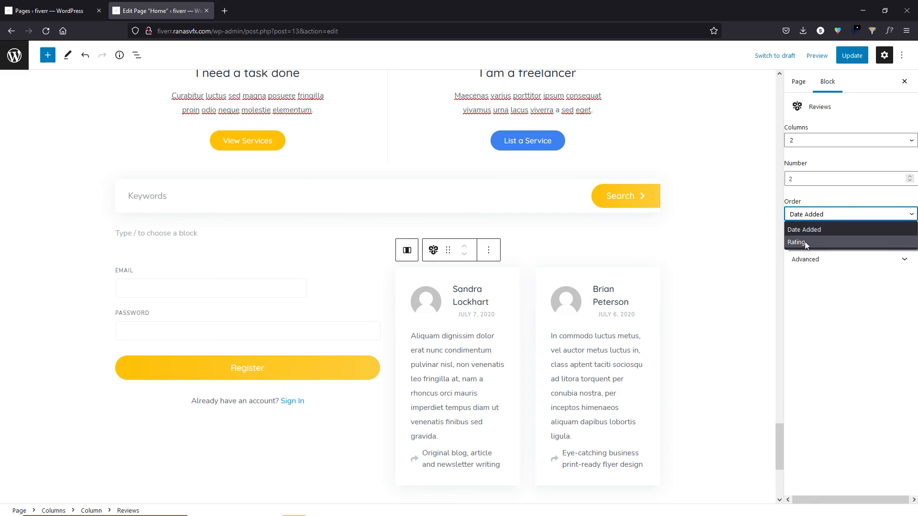
{"action": "left_click", "coordinate": [814, 244]}
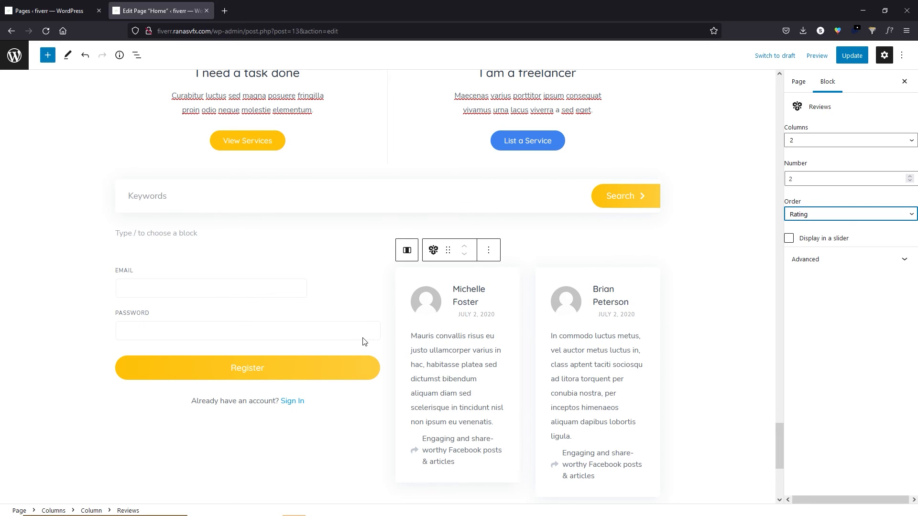
{"action": "left_click", "coordinate": [851, 56]}
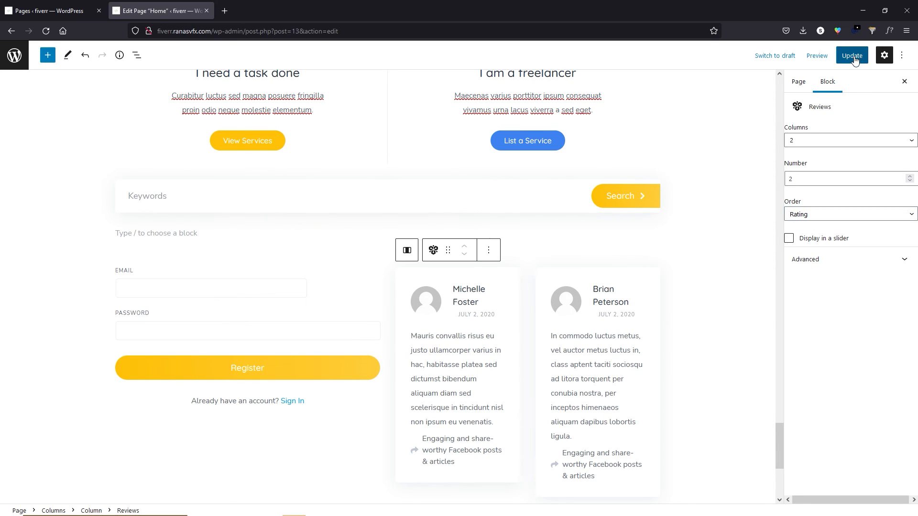
View the updated Home page on the live site.
{"action": "left_click", "coordinate": [91, 485]}
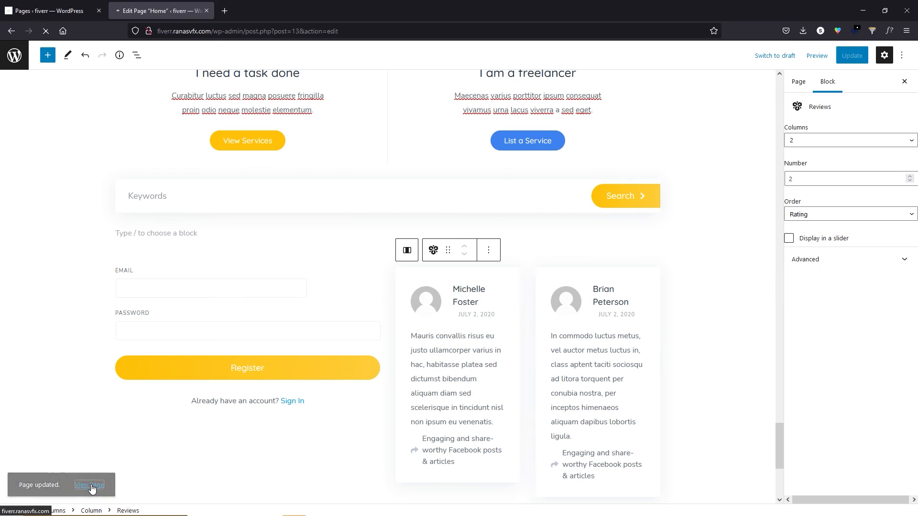
{"action": "scroll", "coordinate": [513, 266], "scroll_direction": "down", "scroll_amount": 15}
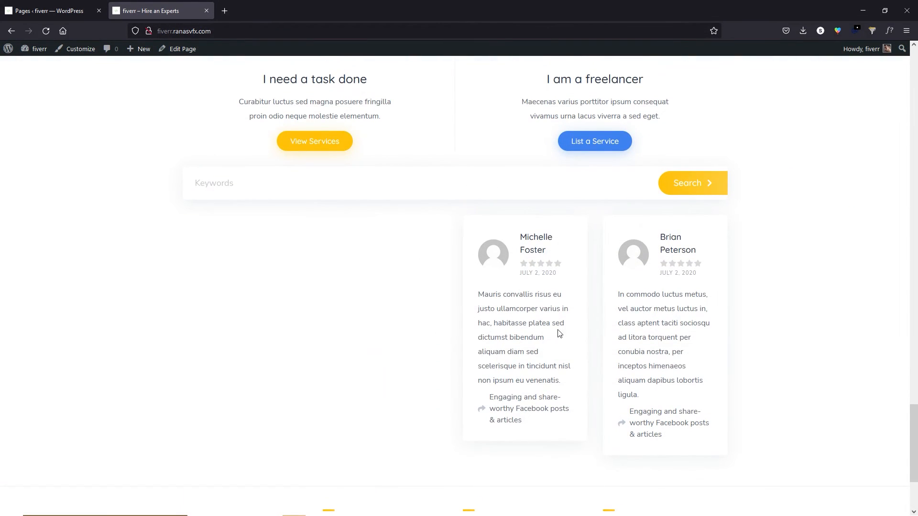
{"action": "scroll", "coordinate": [311, 287], "scroll_direction": "up", "scroll_amount": 20}
{"action": "scroll", "coordinate": [382, 162], "scroll_direction": "up", "scroll_amount": 4}
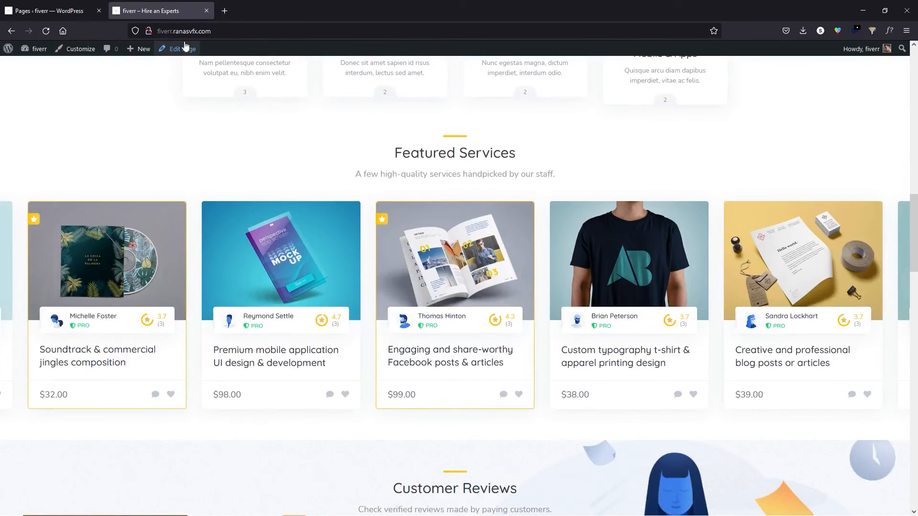
Reopen the Home page editor and bring up the registration form block's options.
{"action": "left_click", "coordinate": [182, 48]}
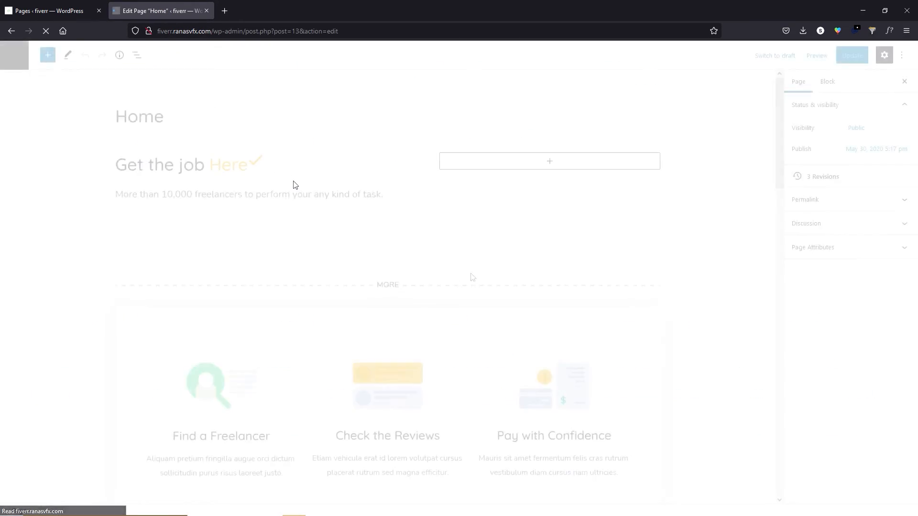
{"action": "scroll", "coordinate": [775, 189], "scroll_direction": "down", "scroll_amount": 2}
{"action": "scroll", "coordinate": [775, 187], "scroll_direction": "down", "scroll_amount": 1}
{"action": "left_click", "coordinate": [208, 191]}
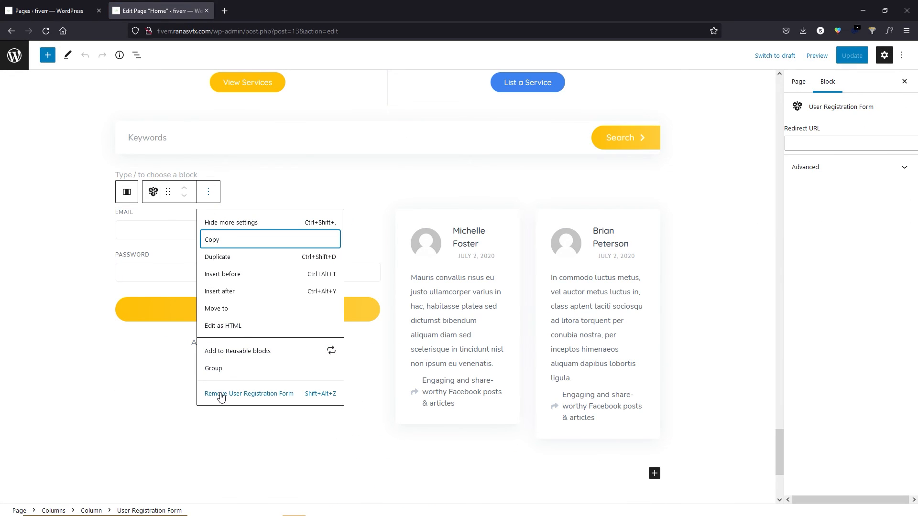
Remove the User Registration Form and insert a HivePress Listings block in its place.
{"action": "left_click", "coordinate": [220, 394]}
{"action": "left_click", "coordinate": [248, 204]}
{"action": "left_click", "coordinate": [241, 383]}
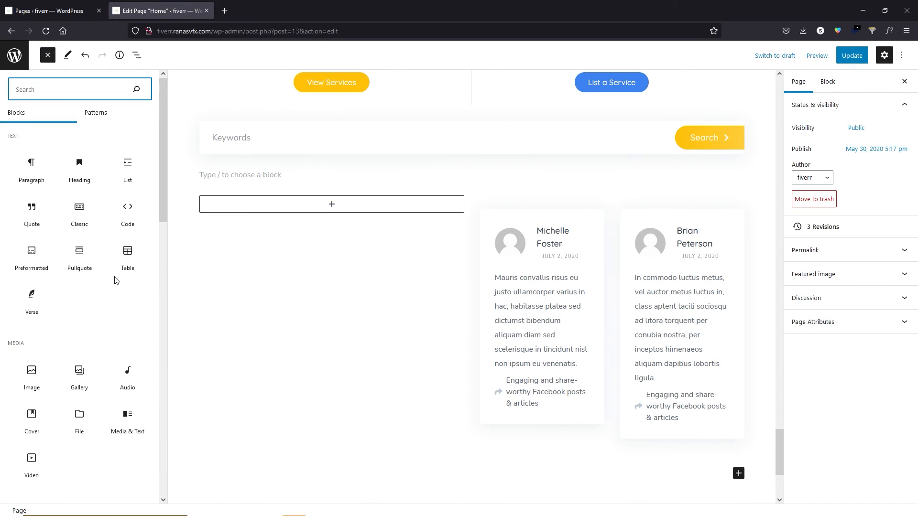
{"action": "scroll", "coordinate": [128, 178], "scroll_direction": "down", "scroll_amount": 15}
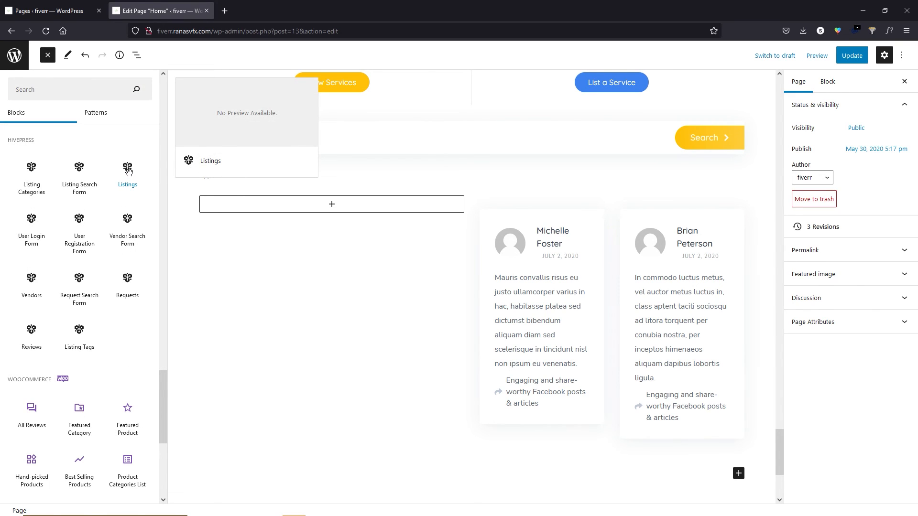
{"action": "left_click", "coordinate": [129, 170]}
Set the Listings block to 1 column, 1 listing, category Design & Graphics.
{"action": "left_click", "coordinate": [818, 144]}
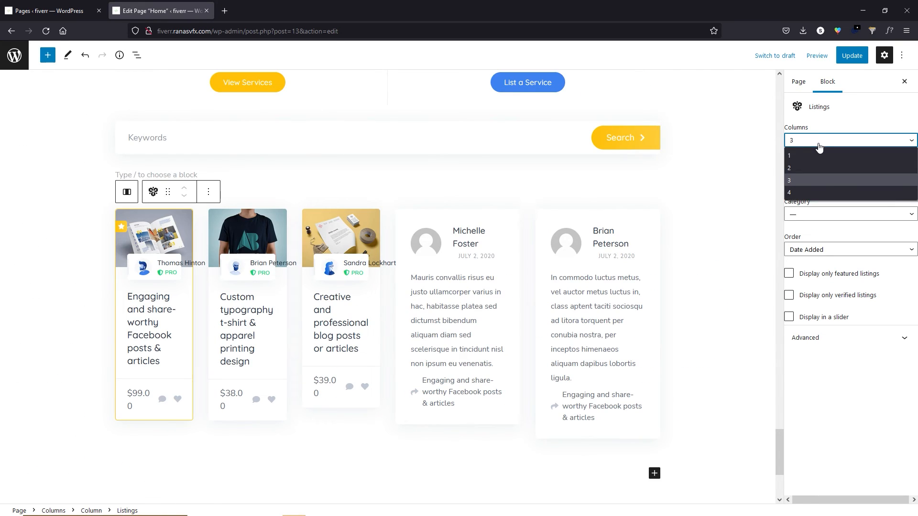
{"action": "left_click", "coordinate": [802, 167]}
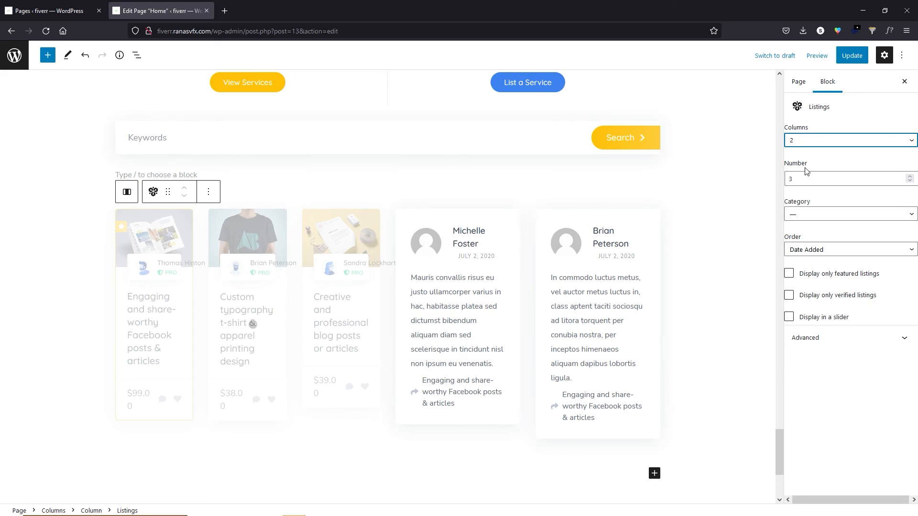
{"action": "left_click", "coordinate": [820, 142]}
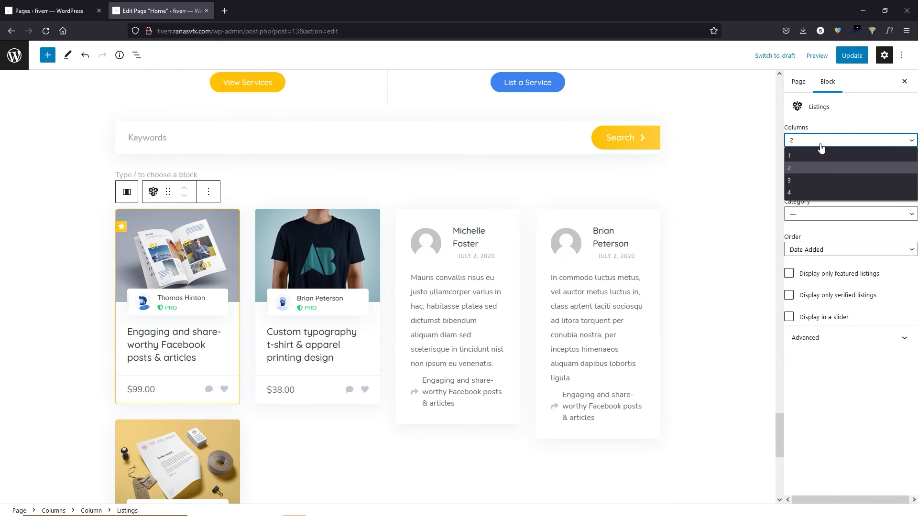
{"action": "left_click", "coordinate": [808, 158]}
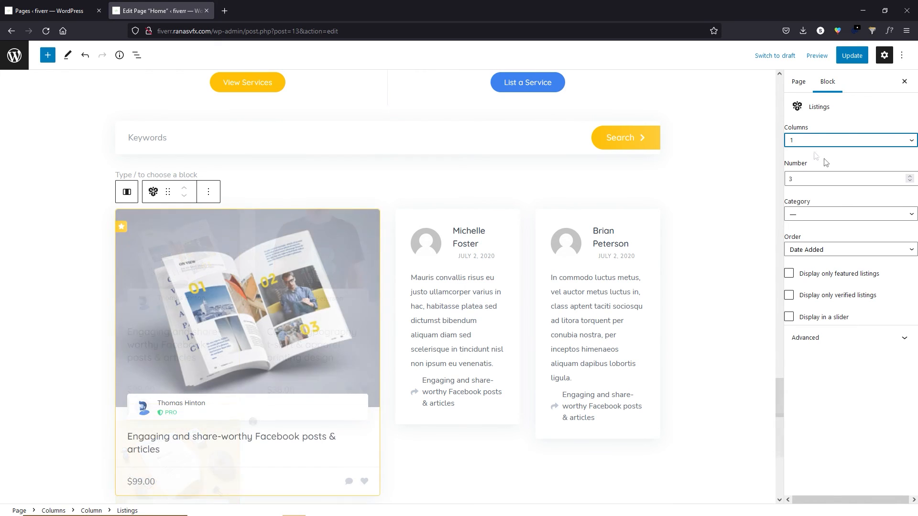
{"action": "scroll", "coordinate": [255, 316], "scroll_direction": "down", "scroll_amount": 4}
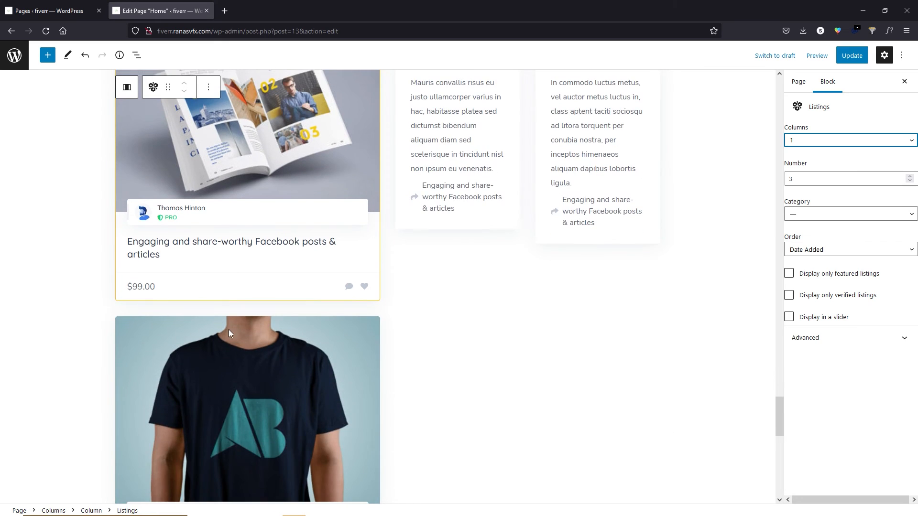
{"action": "scroll", "coordinate": [229, 329], "scroll_direction": "up", "scroll_amount": 3}
{"action": "left_click", "coordinate": [910, 181]}
{"action": "left_click", "coordinate": [910, 181]}
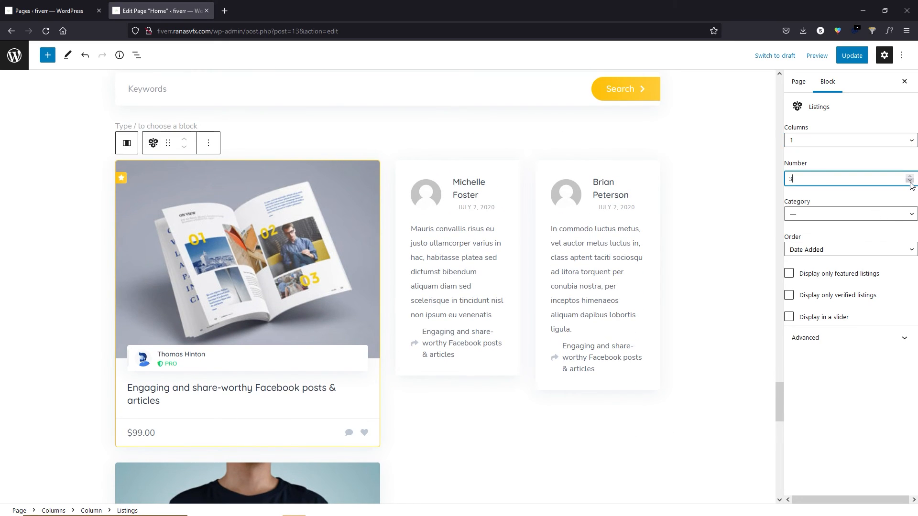
{"action": "left_click", "coordinate": [813, 214]}
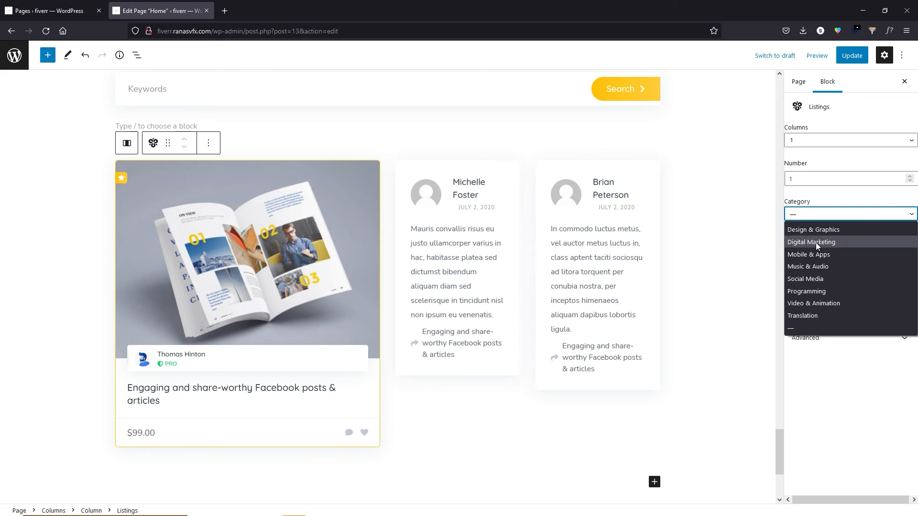
{"action": "left_click", "coordinate": [804, 231]}
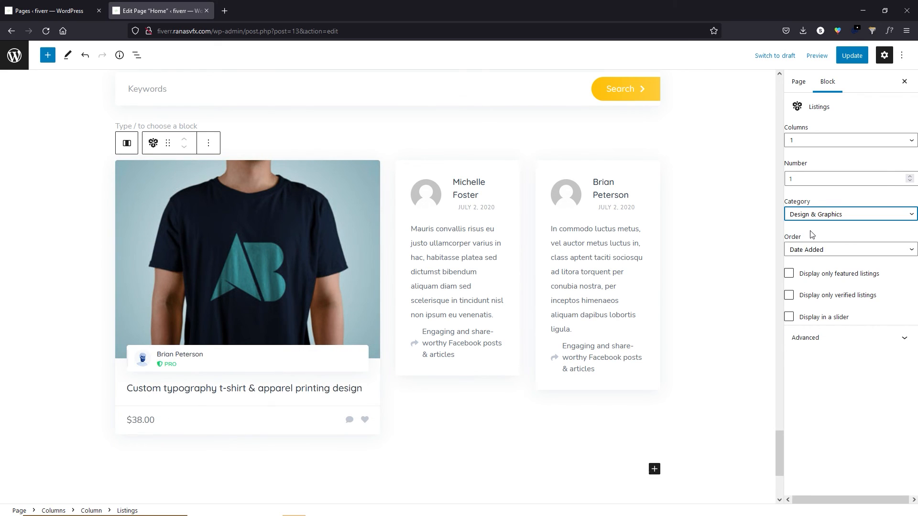
Update the page, view the $38.00 t-shirt listing live, then reopen the editor.
{"action": "left_click", "coordinate": [854, 59]}
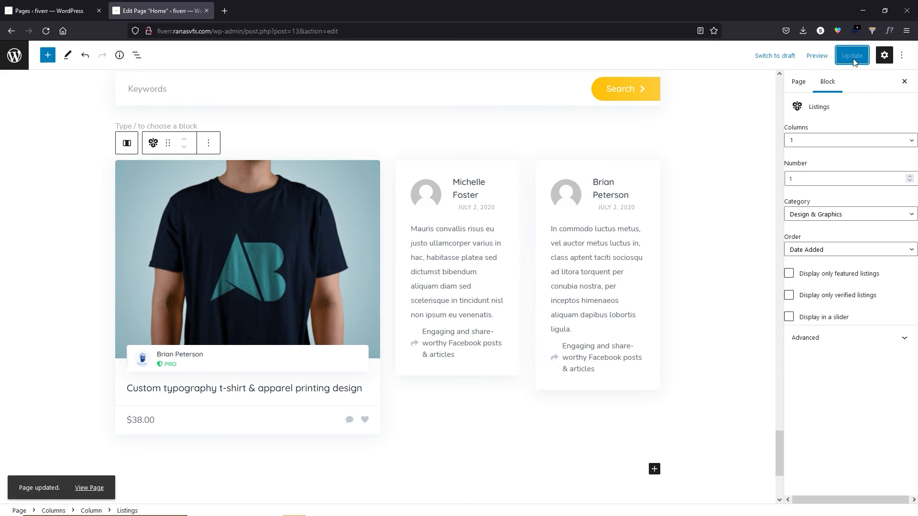
{"action": "left_click", "coordinate": [88, 490]}
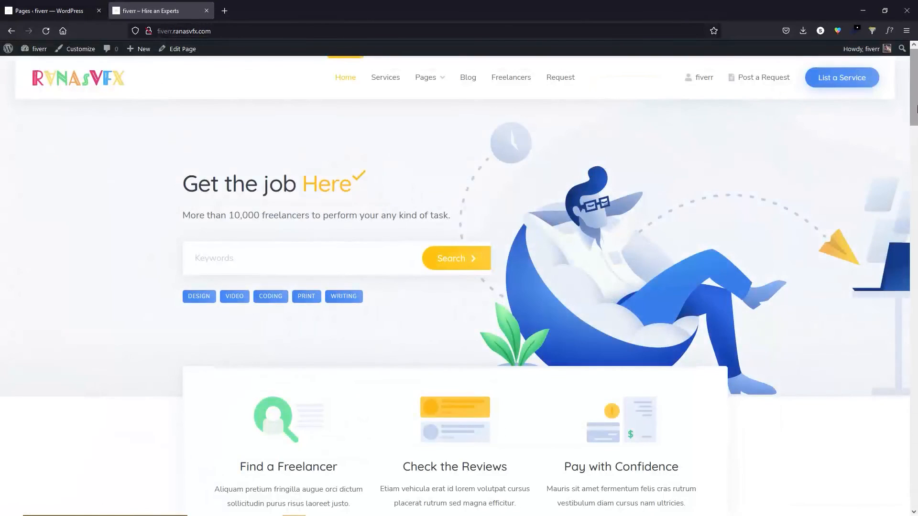
{"action": "left_click_drag", "start_coordinate": [915, 109], "coordinate": [917, 476]}
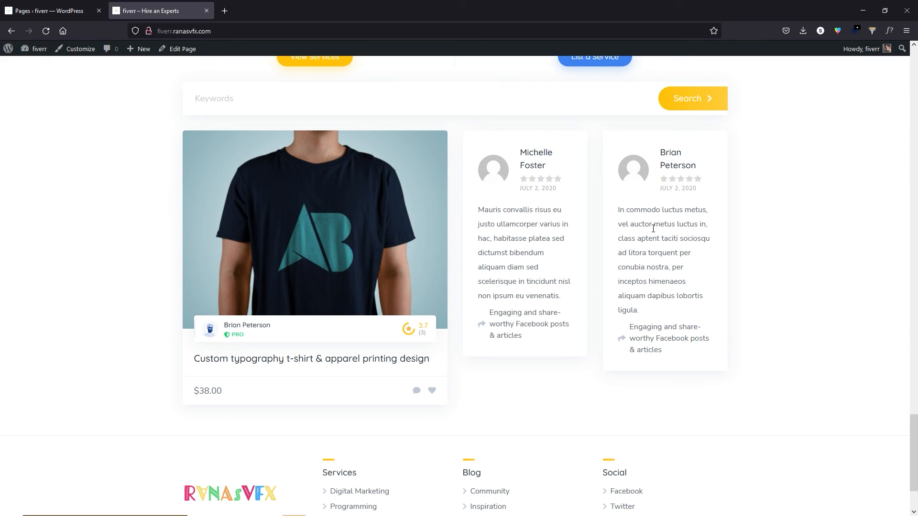
{"action": "left_click_drag", "start_coordinate": [916, 424], "coordinate": [915, 56]}
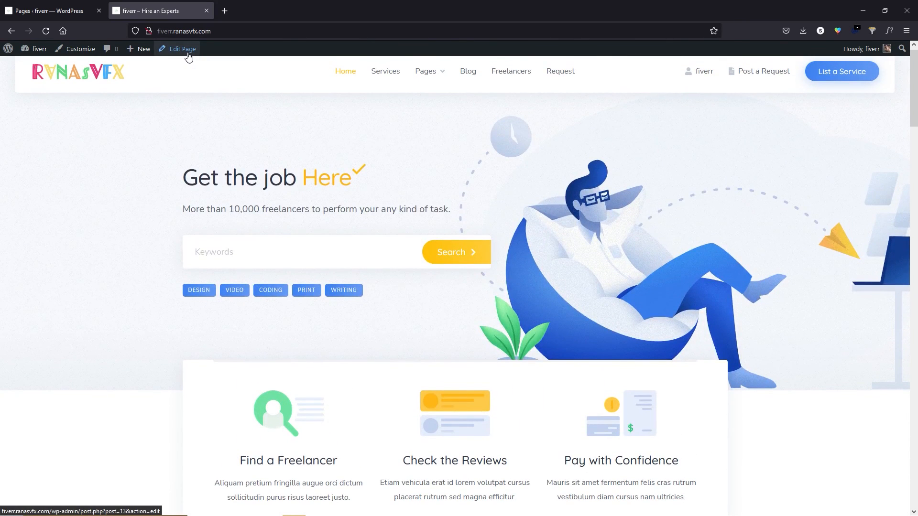
{"action": "left_click", "coordinate": [186, 53]}
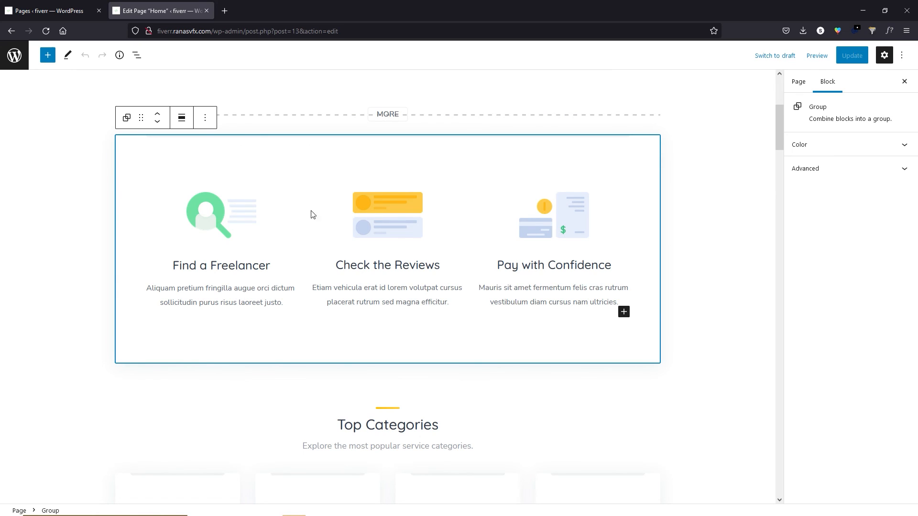
{"action": "left_click", "coordinate": [205, 118]}
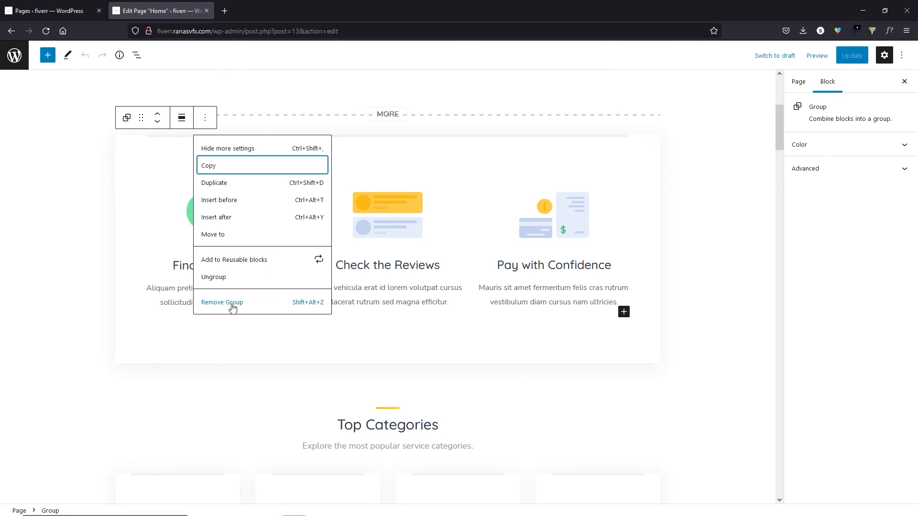
{"action": "left_click", "coordinate": [201, 343]}
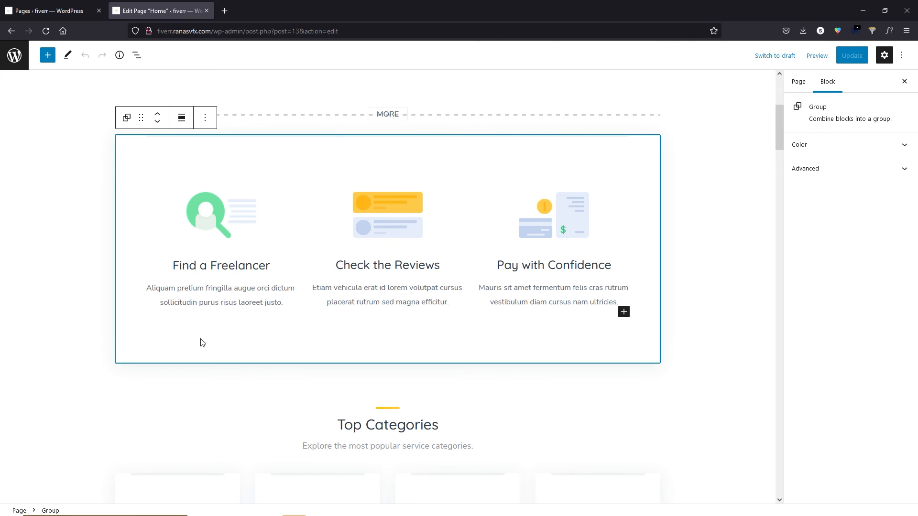
{"action": "left_click", "coordinate": [215, 218]}
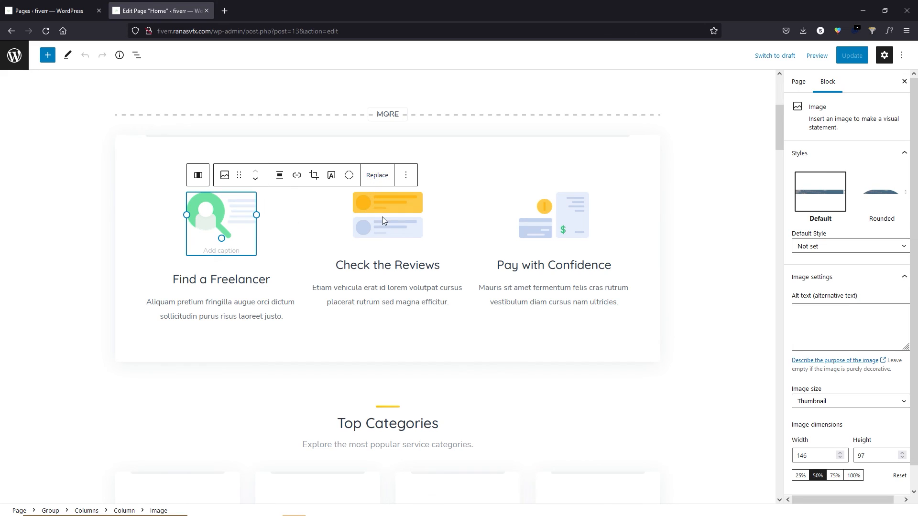
{"action": "left_click", "coordinate": [385, 266]}
{"action": "left_click_drag", "start_coordinate": [343, 265], "coordinate": [427, 266]}
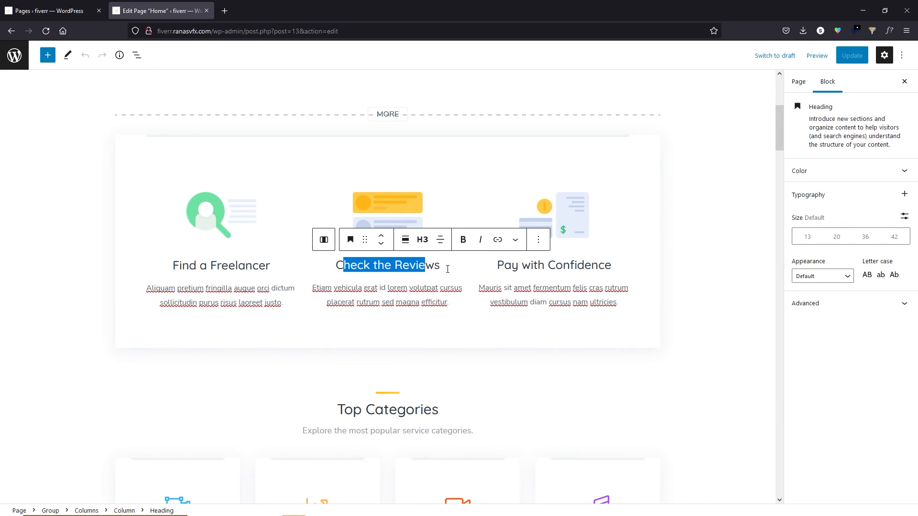
{"action": "left_click_drag", "start_coordinate": [506, 267], "coordinate": [600, 267]}
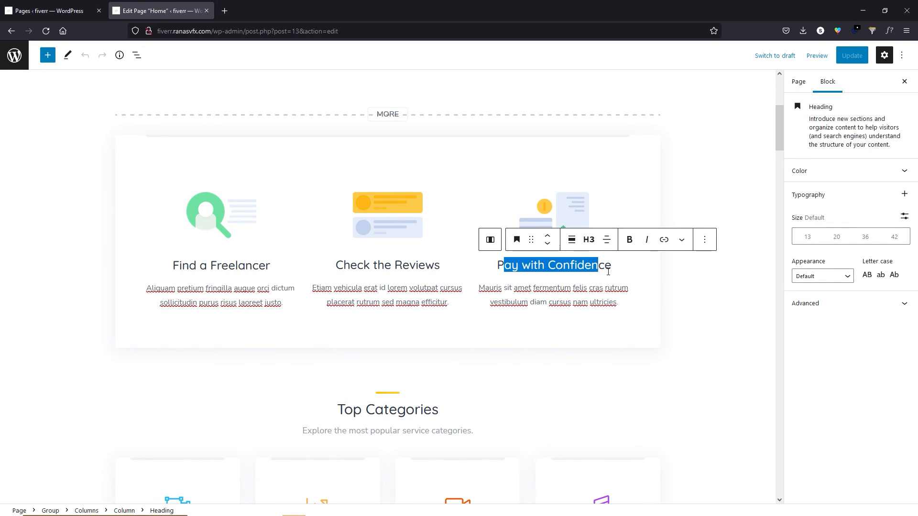
{"action": "left_click", "coordinate": [563, 292]}
{"action": "scroll", "coordinate": [582, 300], "scroll_direction": "down", "scroll_amount": 6}
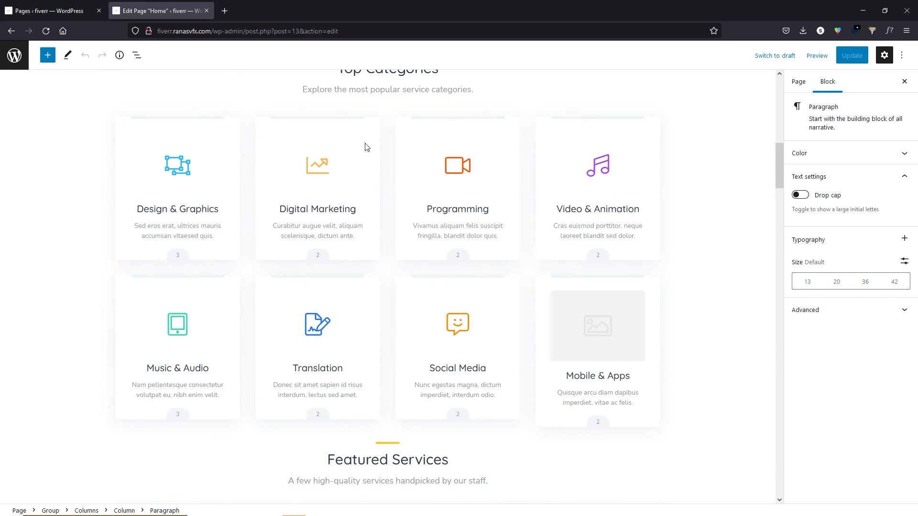
{"action": "scroll", "coordinate": [404, 197], "scroll_direction": "up", "scroll_amount": 2}
{"action": "left_click", "coordinate": [371, 239]}
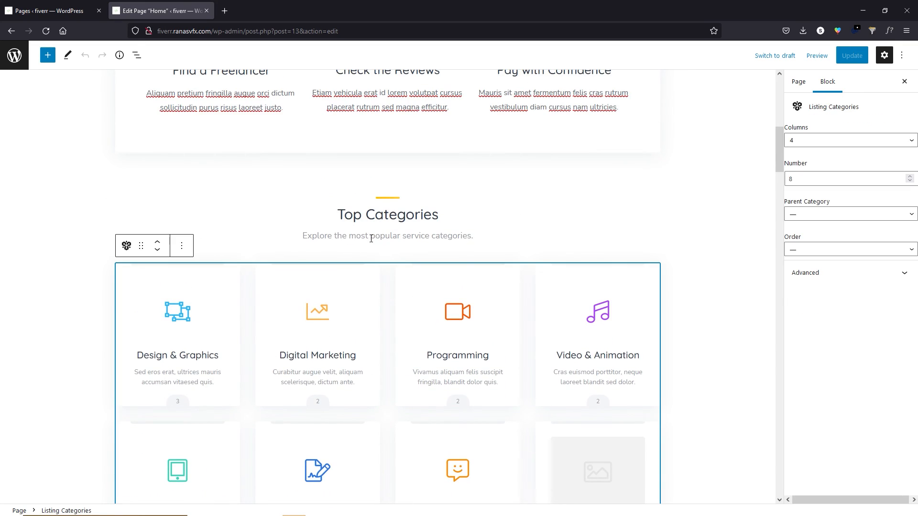
{"action": "left_click", "coordinate": [381, 215]}
{"action": "scroll", "coordinate": [335, 273], "scroll_direction": "down", "scroll_amount": 1}
{"action": "left_click", "coordinate": [331, 275]}
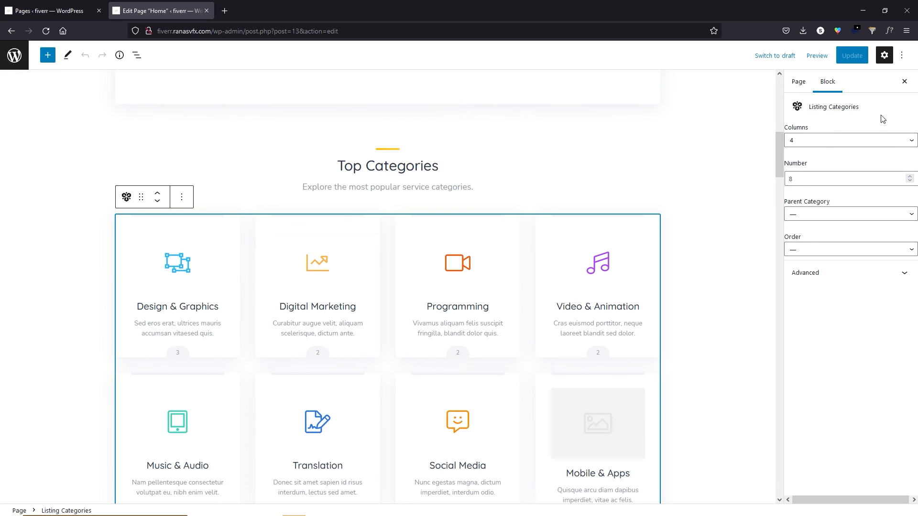
{"action": "scroll", "coordinate": [350, 311], "scroll_direction": "down", "scroll_amount": 5}
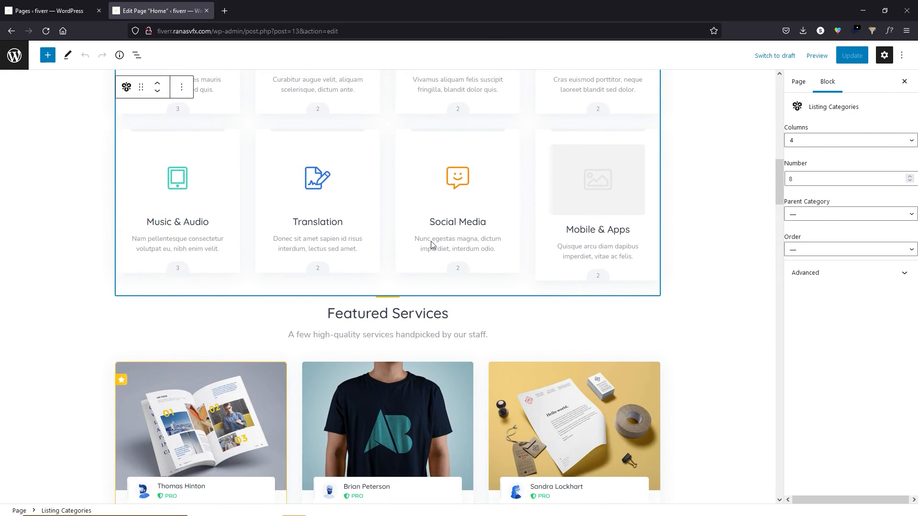
{"action": "scroll", "coordinate": [369, 210], "scroll_direction": "down", "scroll_amount": 5}
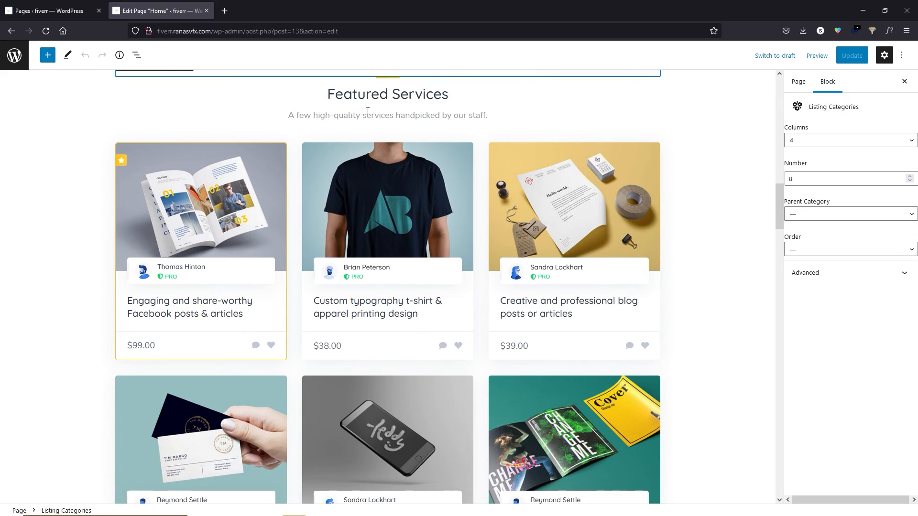
{"action": "left_click", "coordinate": [402, 249]}
{"action": "scroll", "coordinate": [347, 273], "scroll_direction": "down", "scroll_amount": 2}
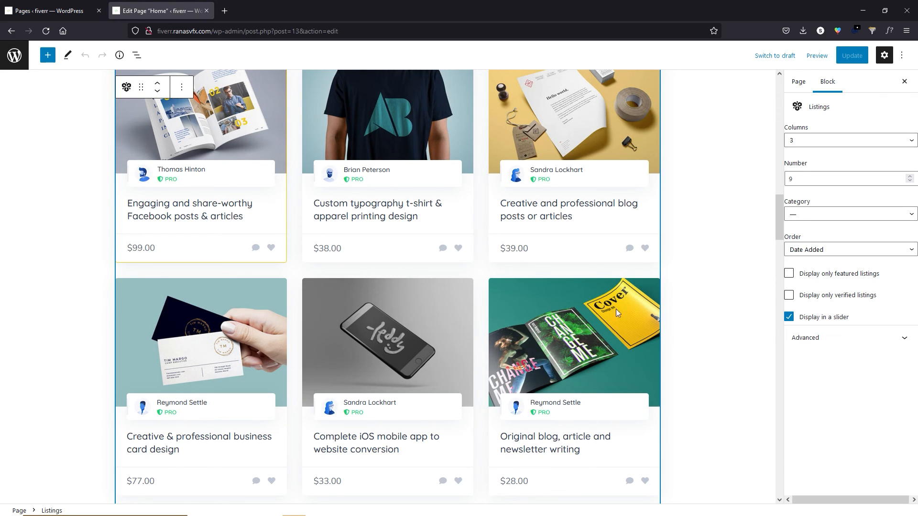
{"action": "scroll", "coordinate": [771, 227], "scroll_direction": "up", "scroll_amount": 10}
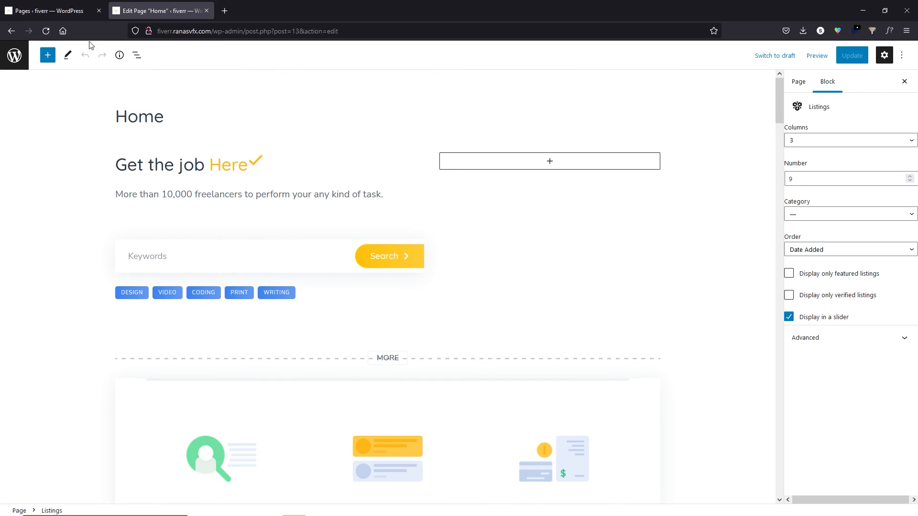
Open the live site in a new tab and go to the Customizer's Colors section.
{"action": "left_click", "coordinate": [11, 56]}
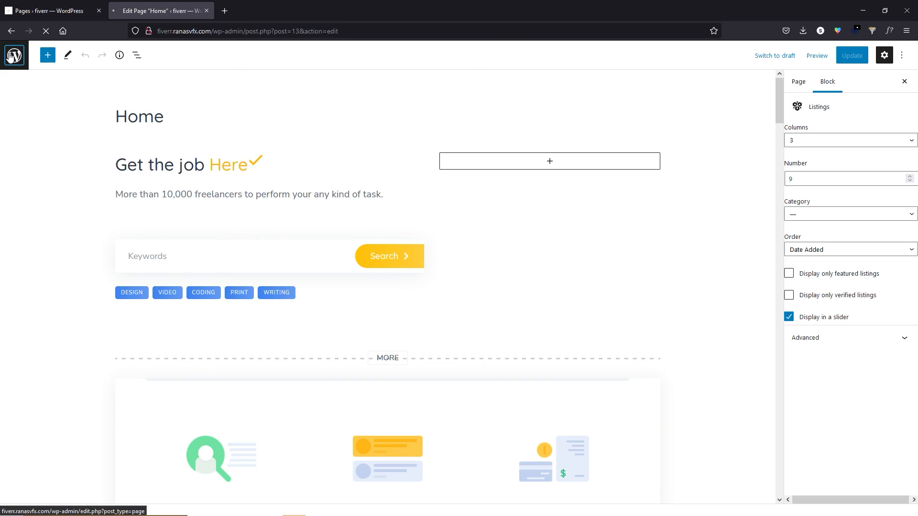
{"action": "mouse_move", "coordinate": [37, 49]}
{"action": "middle_click", "coordinate": [35, 70]}
{"action": "left_click", "coordinate": [276, 7]}
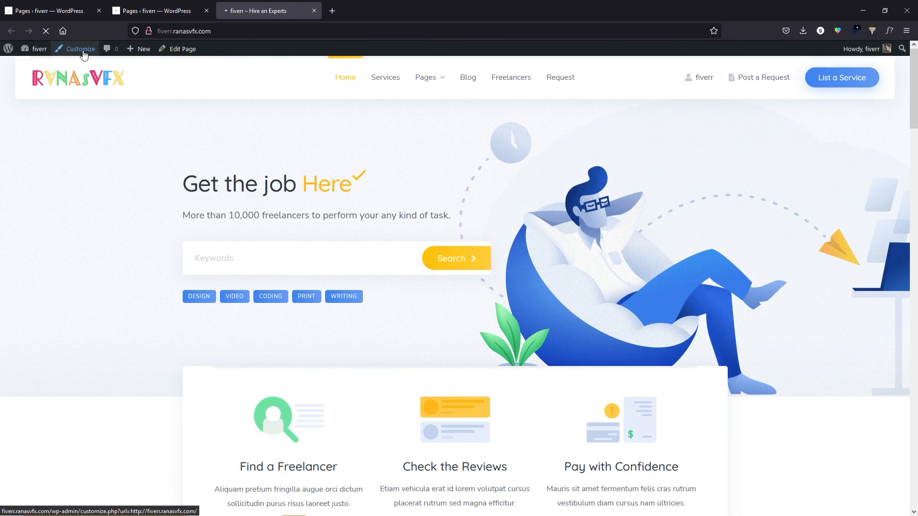
{"action": "left_click", "coordinate": [85, 55]}
{"action": "left_click", "coordinate": [55, 176]}
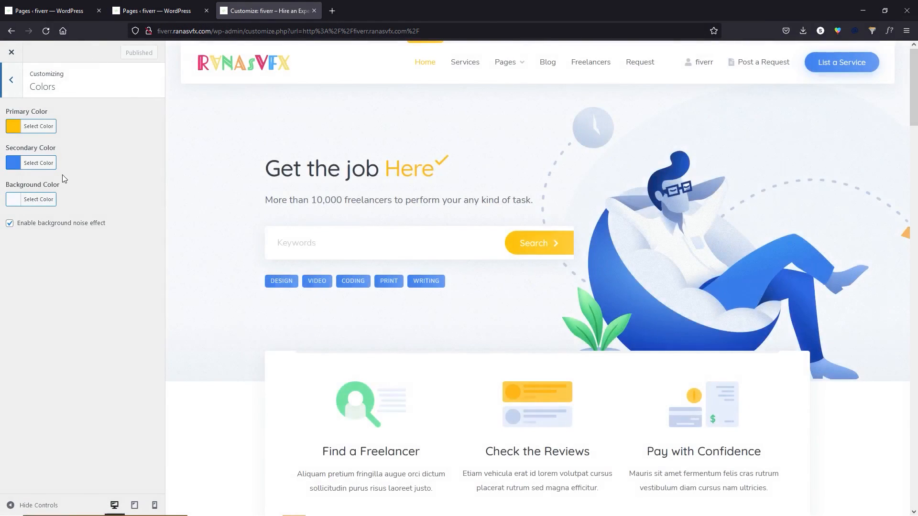
Set Primary to green #81d742, Secondary to orange #dd9933 and Background to yellow #eeee22.
{"action": "left_click", "coordinate": [15, 130]}
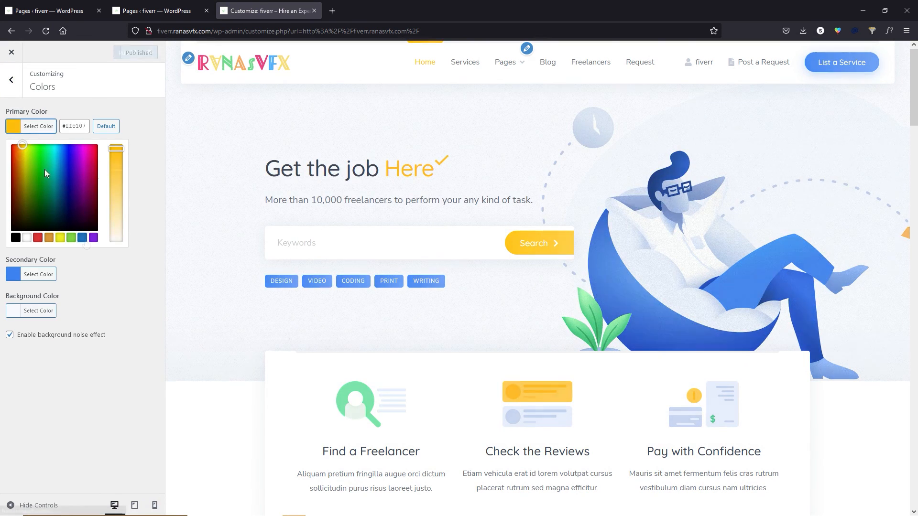
{"action": "left_click", "coordinate": [82, 238]}
{"action": "left_click", "coordinate": [70, 237]}
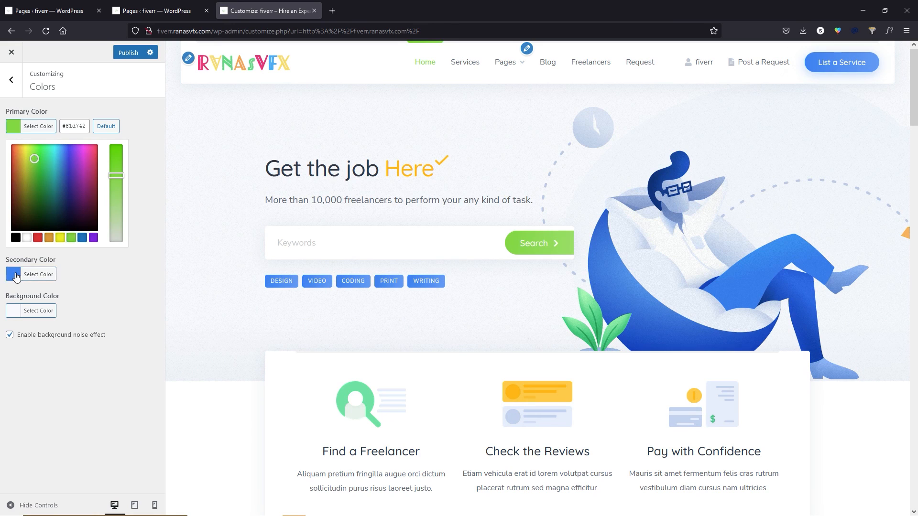
{"action": "left_click", "coordinate": [17, 276]}
{"action": "left_click", "coordinate": [49, 274]}
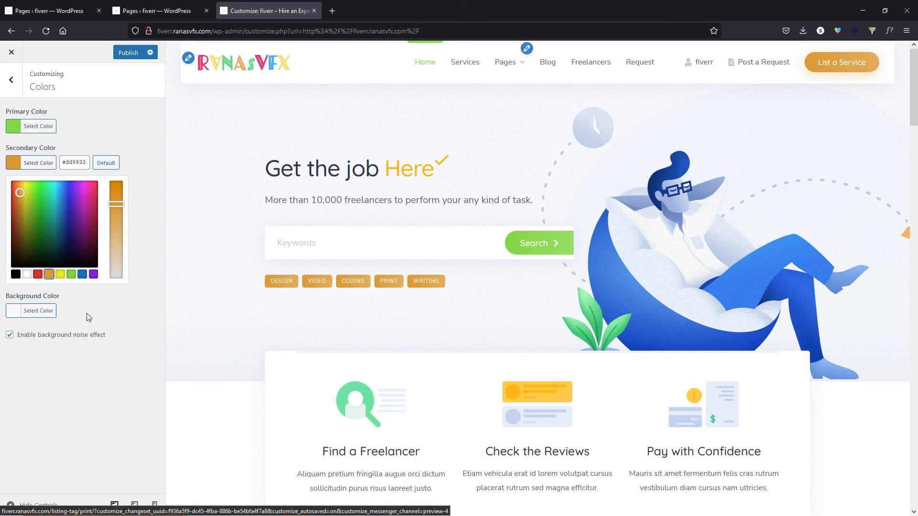
{"action": "left_click", "coordinate": [14, 310]}
{"action": "scroll", "coordinate": [354, 327], "scroll_direction": "down", "scroll_amount": 15}
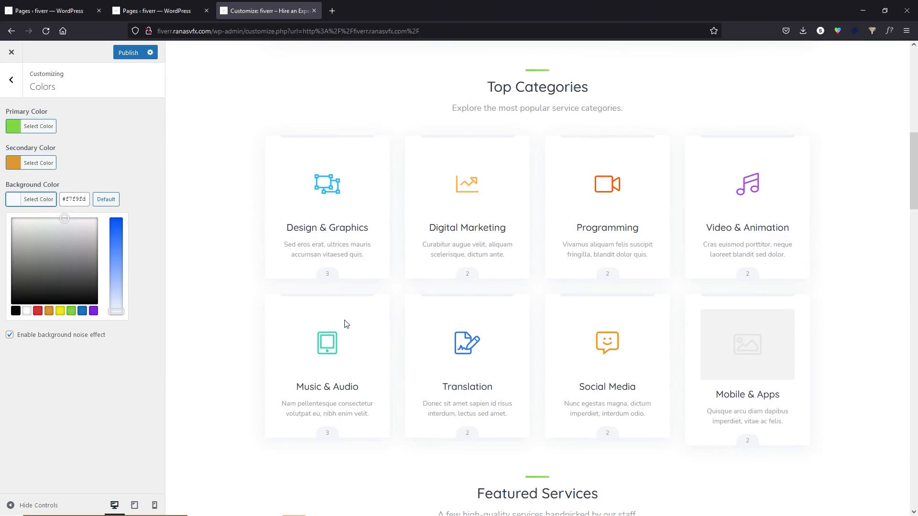
{"action": "scroll", "coordinate": [335, 327], "scroll_direction": "up", "scroll_amount": 4}
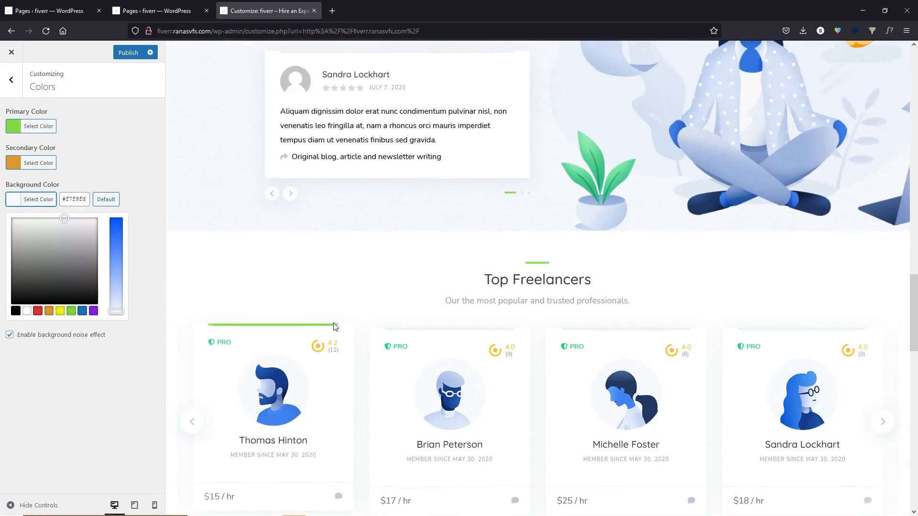
{"action": "left_click", "coordinate": [60, 311]}
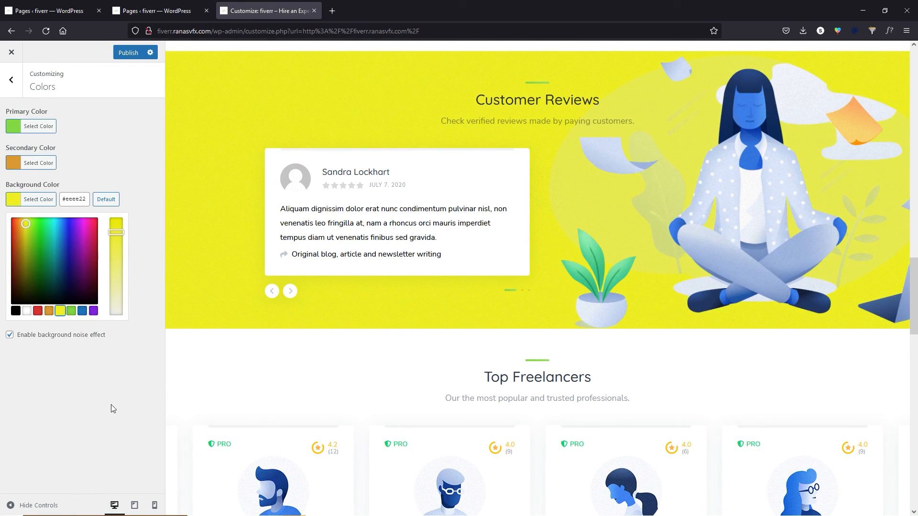
{"action": "left_click", "coordinate": [99, 411]}
Publish the new colours, close the Customizer, and reopen the homepage in the block editor.
{"action": "scroll", "coordinate": [567, 338], "scroll_direction": "up", "scroll_amount": 3}
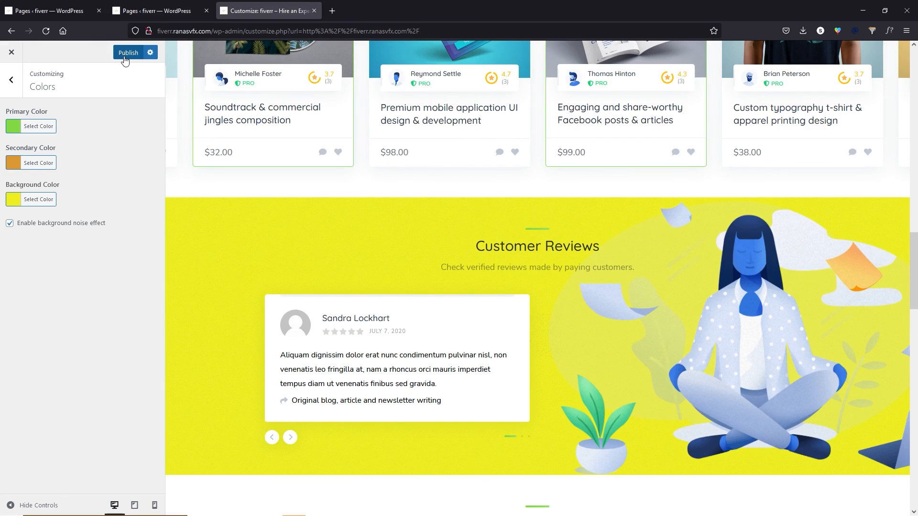
{"action": "left_click", "coordinate": [124, 56]}
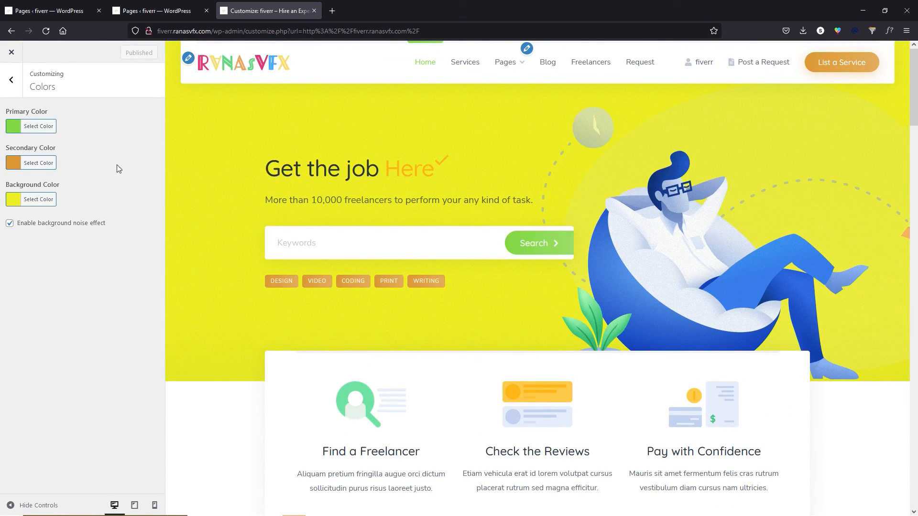
{"action": "left_click", "coordinate": [11, 80]}
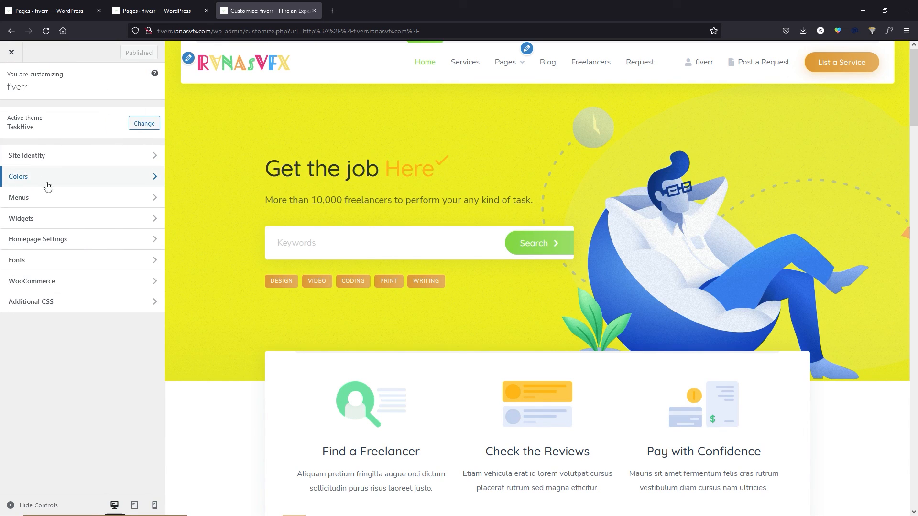
{"action": "left_click", "coordinate": [11, 52]}
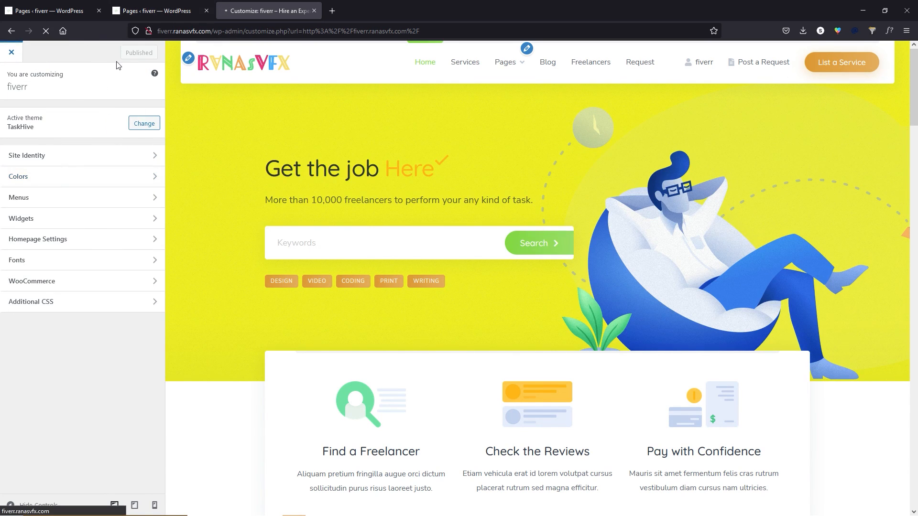
{"action": "left_click", "coordinate": [192, 52]}
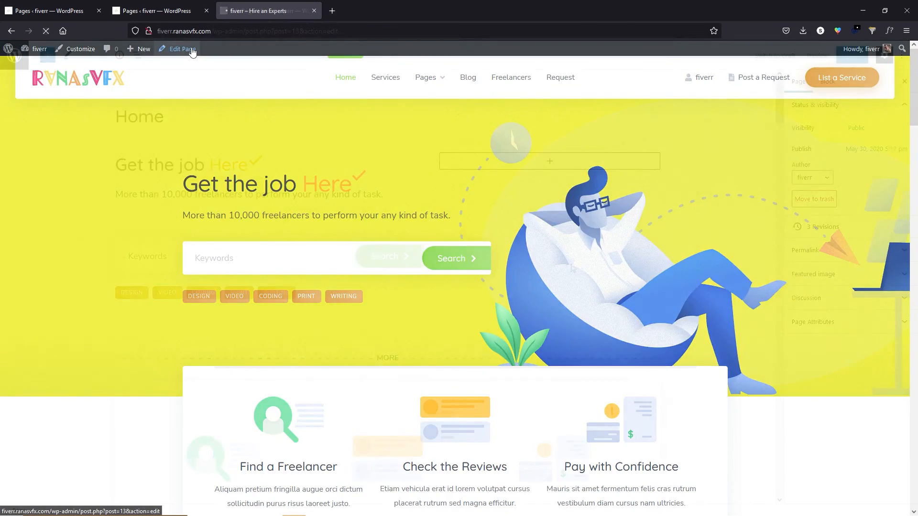
Open the page's featured image in the Media Library from the page settings.
{"action": "left_click", "coordinate": [539, 275]}
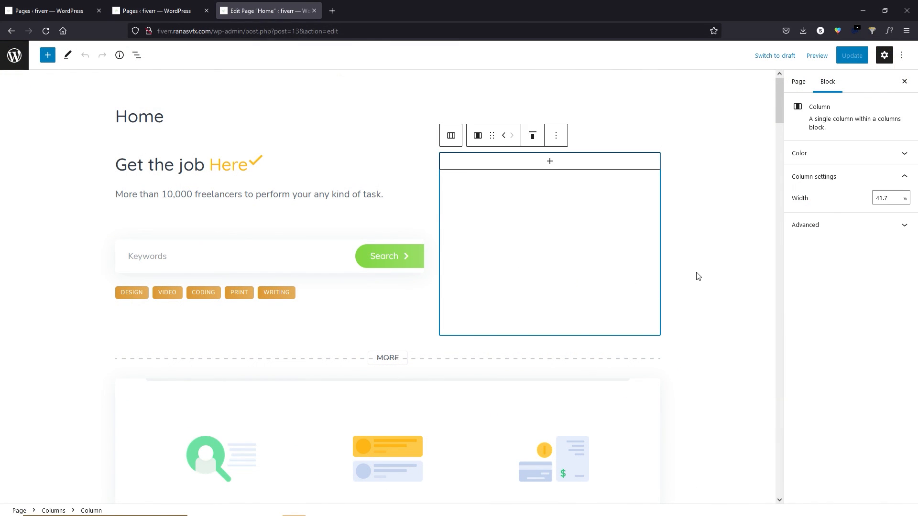
{"action": "left_click", "coordinate": [698, 277]}
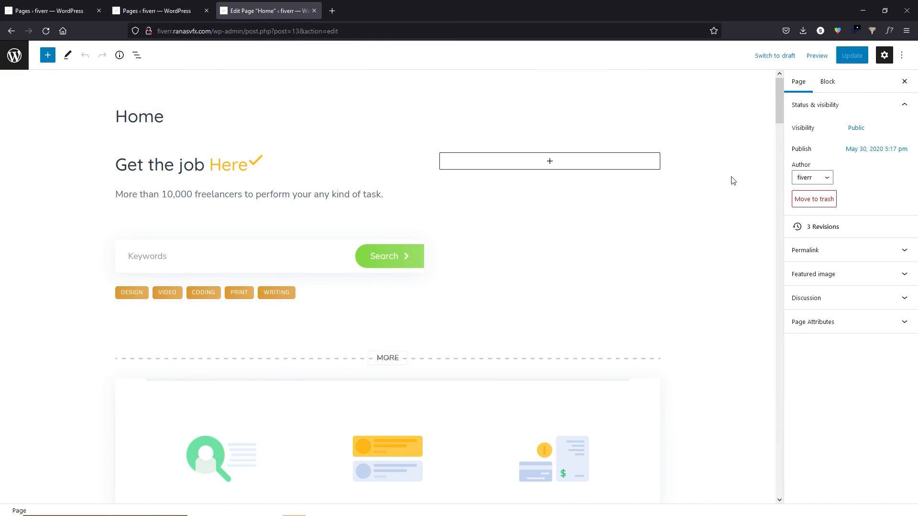
{"action": "left_click", "coordinate": [849, 277]}
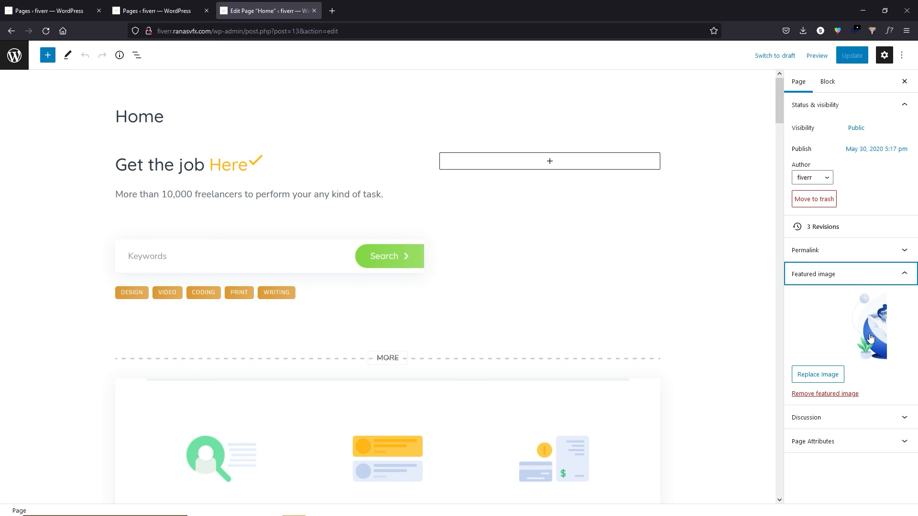
{"action": "left_click", "coordinate": [871, 338]}
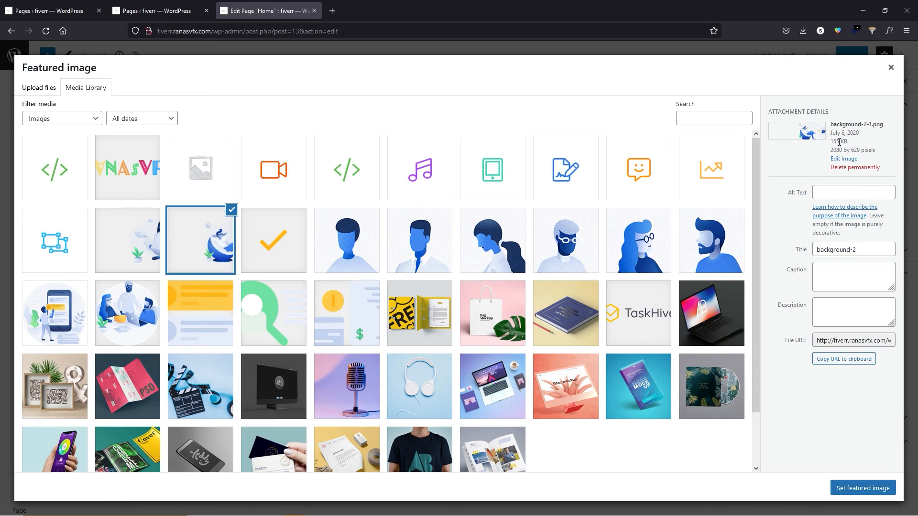
Copy the background-2-1.png file URL (2080 by 629) and view it full size in a new tab.
{"action": "left_click_drag", "start_coordinate": [832, 152], "coordinate": [862, 153]}
{"action": "left_click", "coordinate": [834, 359]}
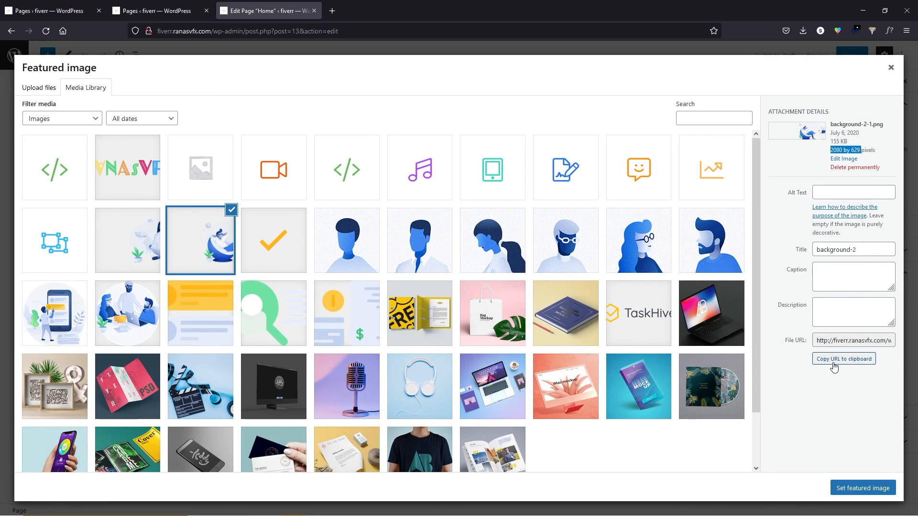
{"action": "left_click", "coordinate": [332, 11]}
{"action": "right_click", "coordinate": [321, 31]}
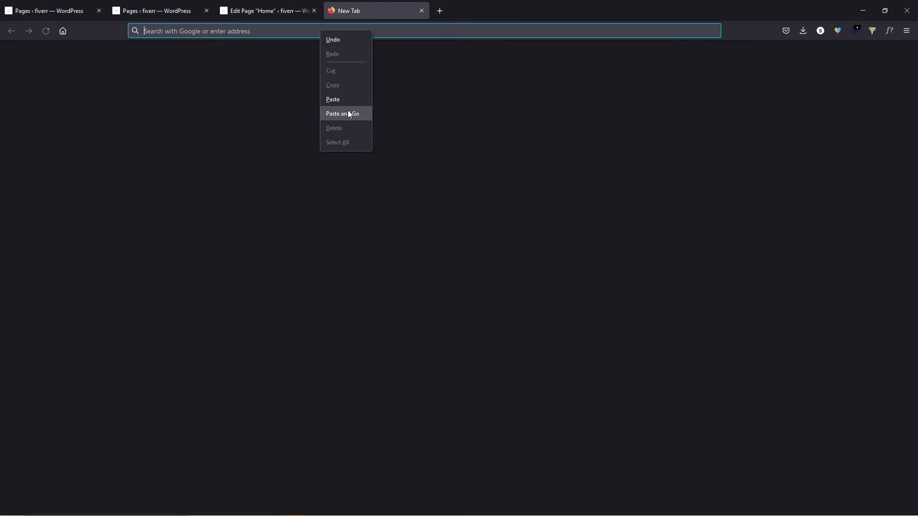
{"action": "left_click", "coordinate": [358, 113]}
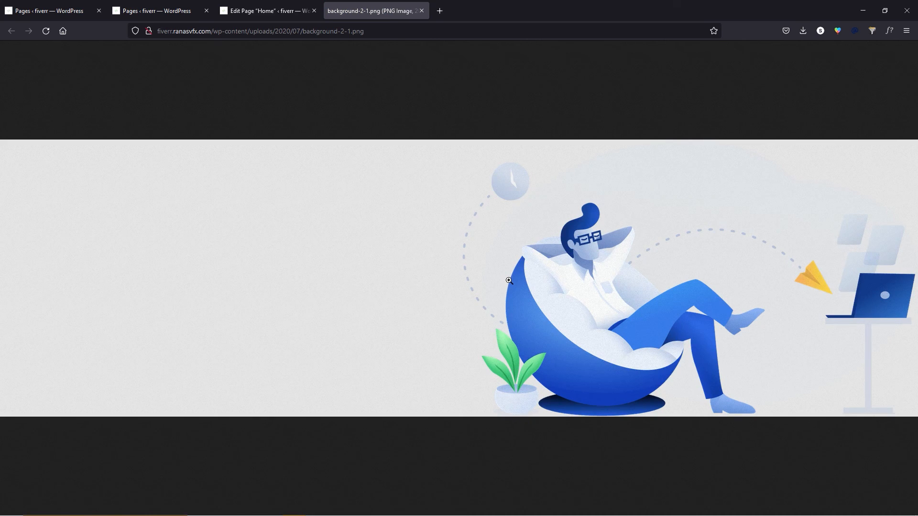
Close the image tab and featured image dialog, then select the yellow Customer Reviews cover block.
{"action": "right_click", "coordinate": [363, 218]}
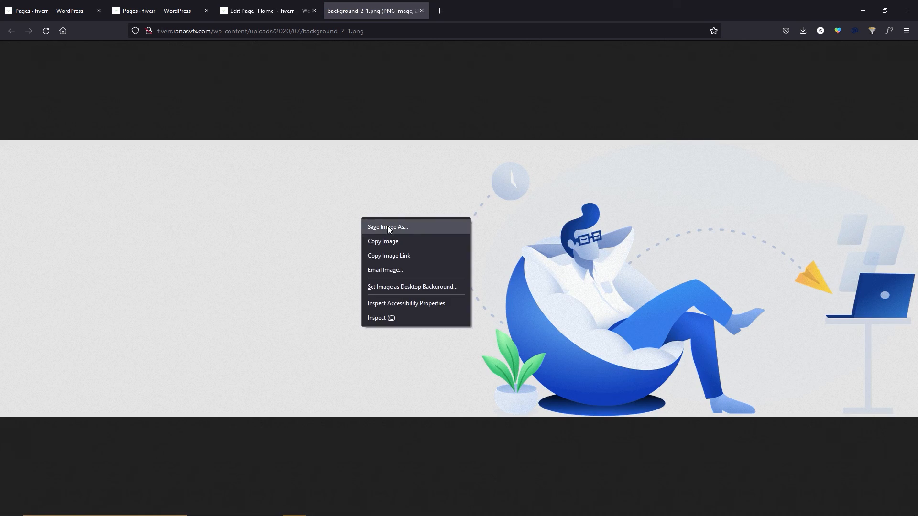
{"action": "left_click", "coordinate": [555, 102]}
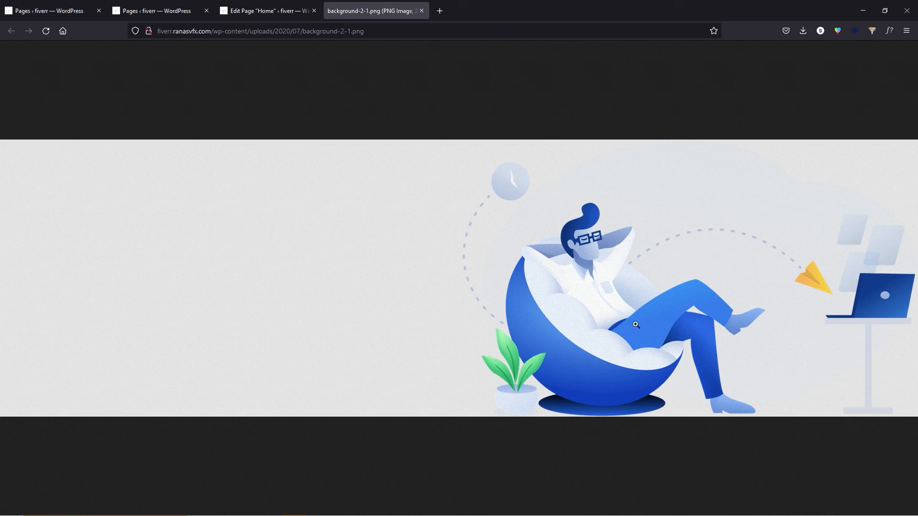
{"action": "key", "text": "ctrl+w"}
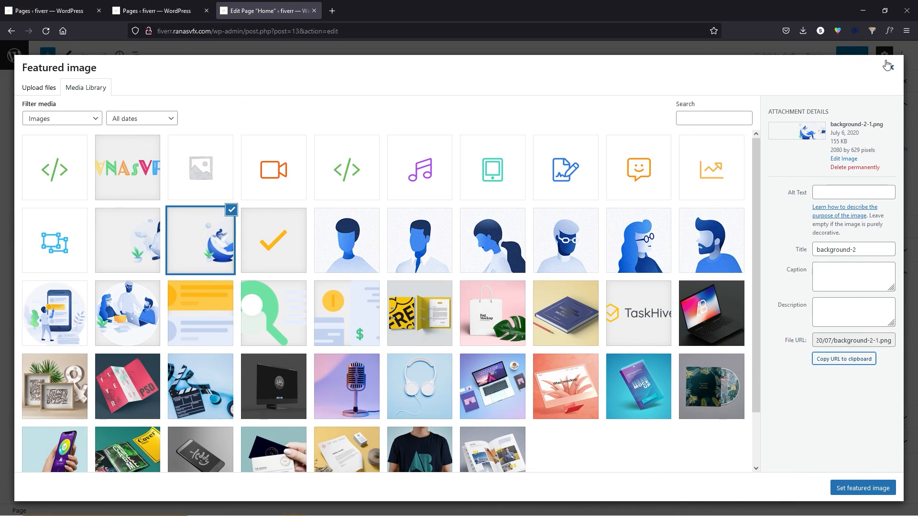
{"action": "left_click", "coordinate": [891, 68]}
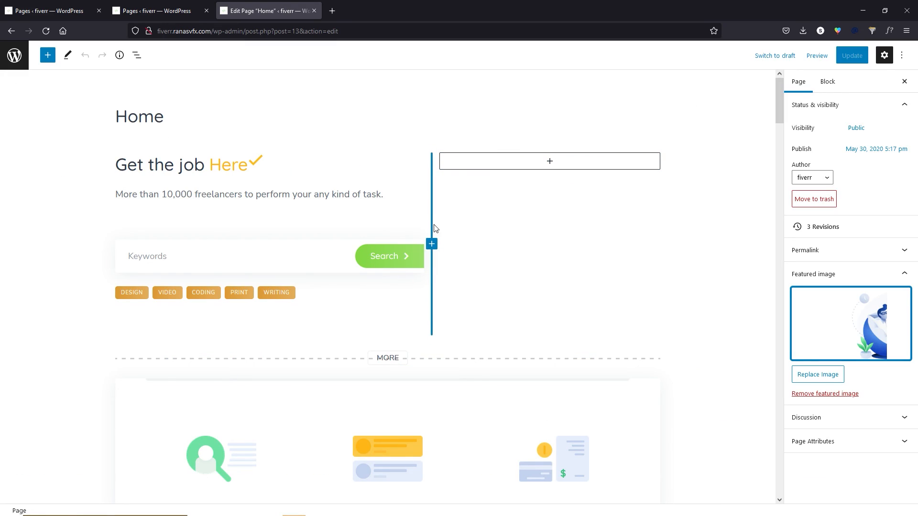
{"action": "left_click_drag", "start_coordinate": [781, 113], "coordinate": [775, 332]}
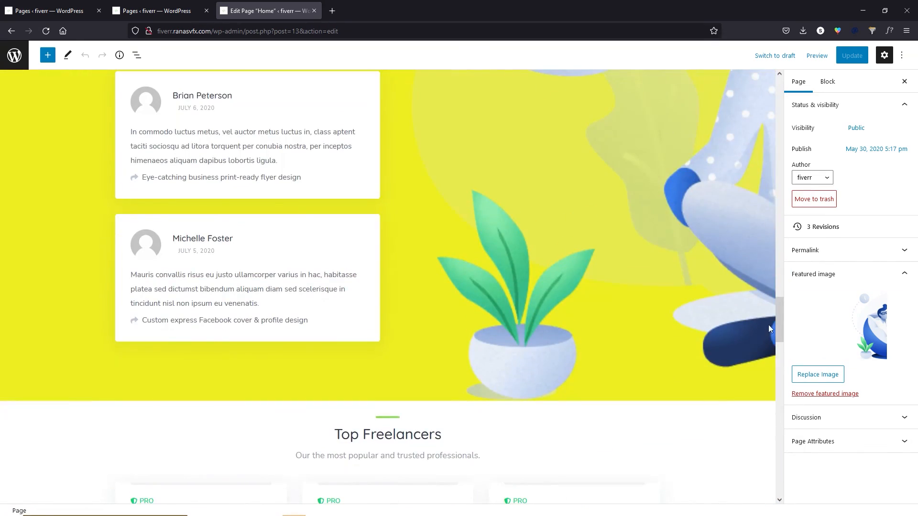
{"action": "left_click", "coordinate": [718, 195]}
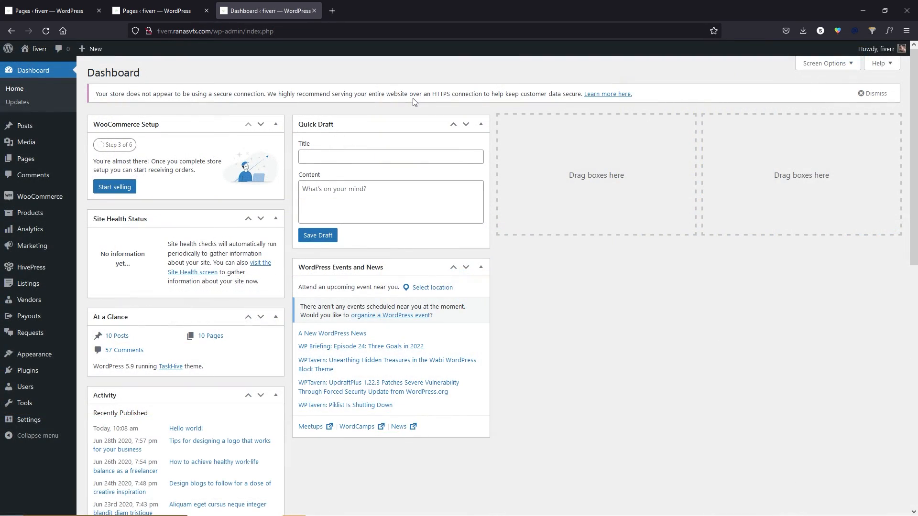